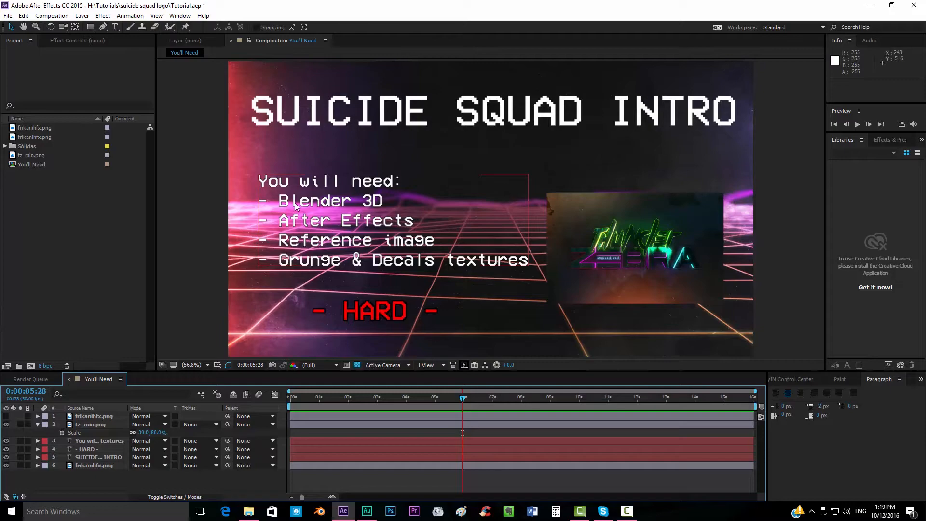
# - Open blender.org in the Edge browser and look over the feature sections of its home page
pyautogui.click(225, 511)
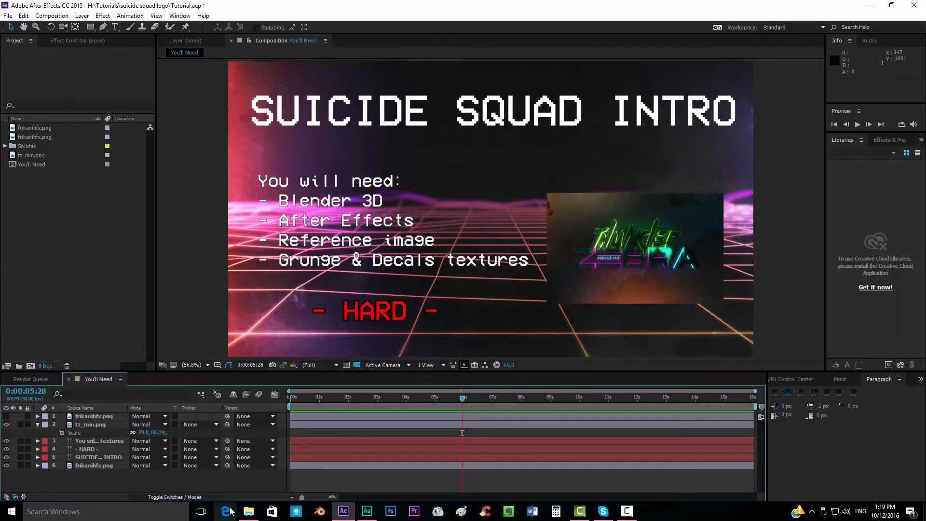
pyautogui.write('nlende')
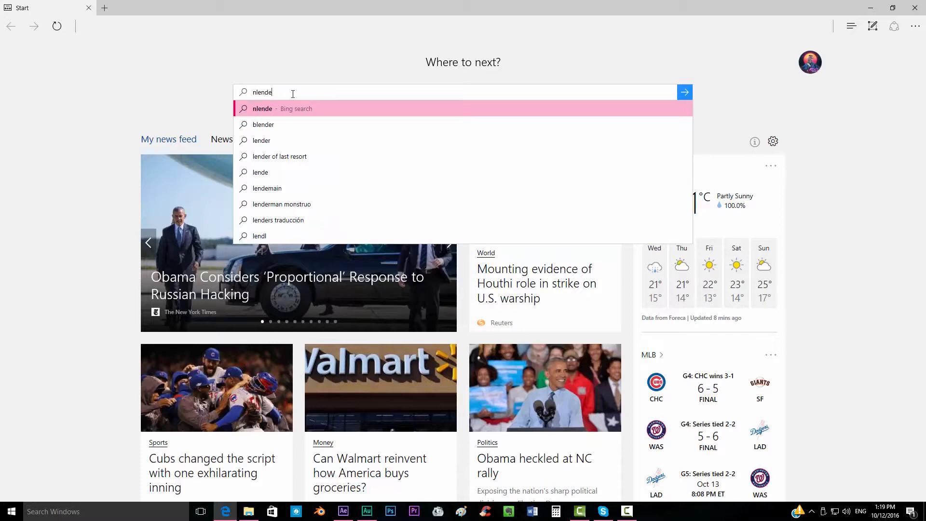
pyautogui.hotkey('ctrl', 'a')
pyautogui.write('blender.')
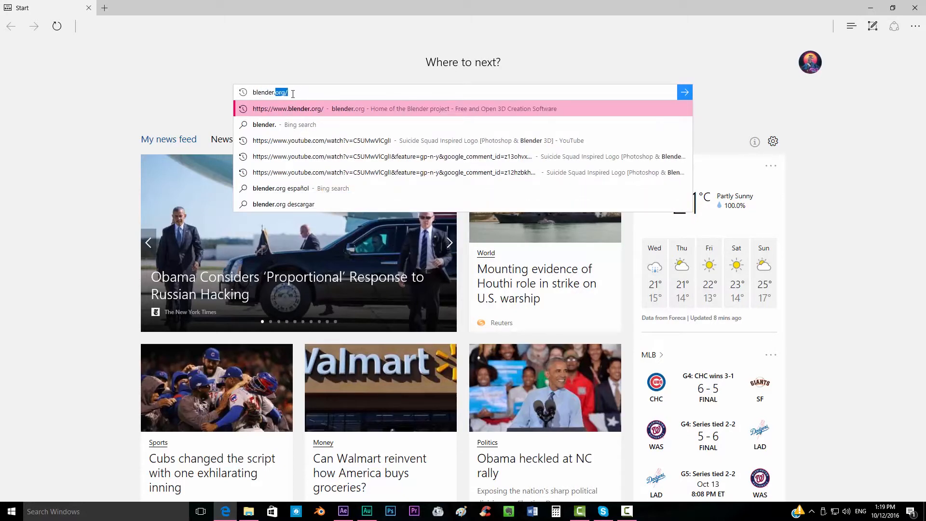
pyautogui.press('Return')
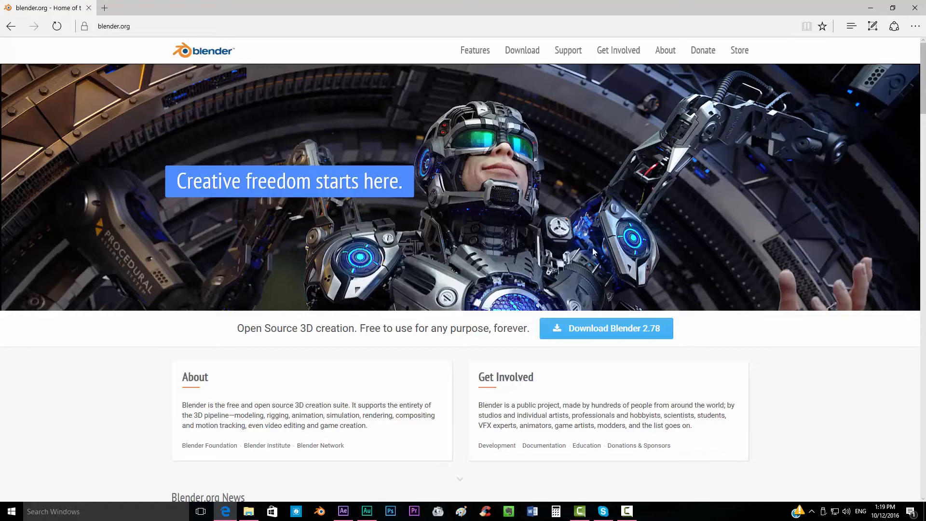
pyautogui.scroll(-8, 550, 218)
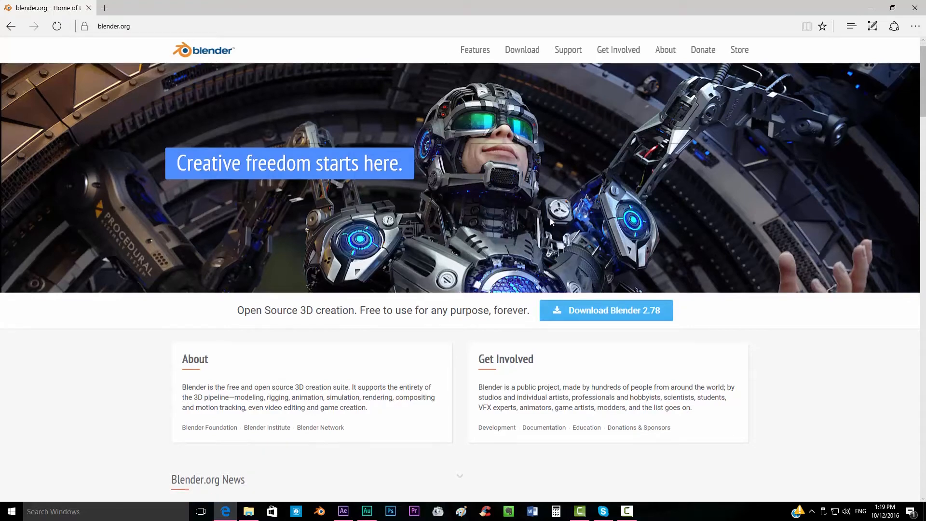
pyautogui.scroll(-5, 694, 180)
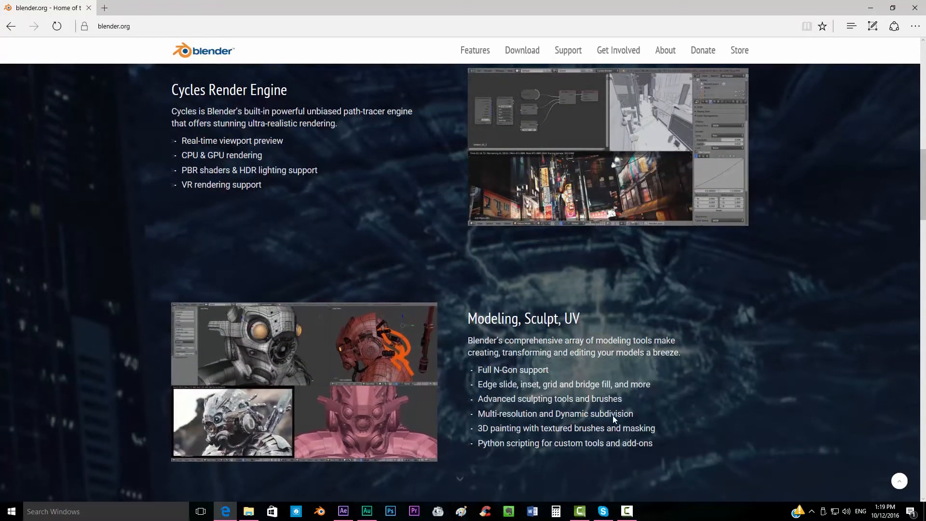
pyautogui.scroll(15, 612, 415)
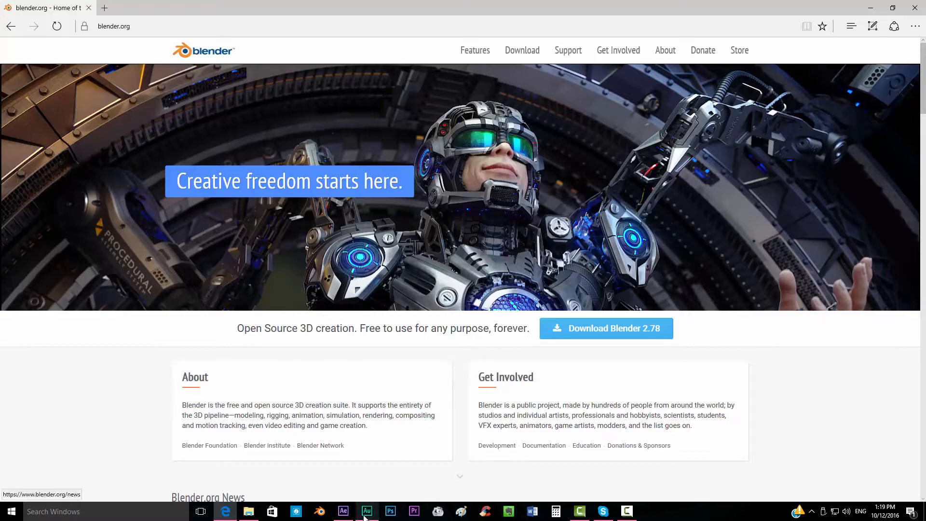
# - Switch to After Effects and review the list of required software and images for the intro
pyautogui.click(343, 510)
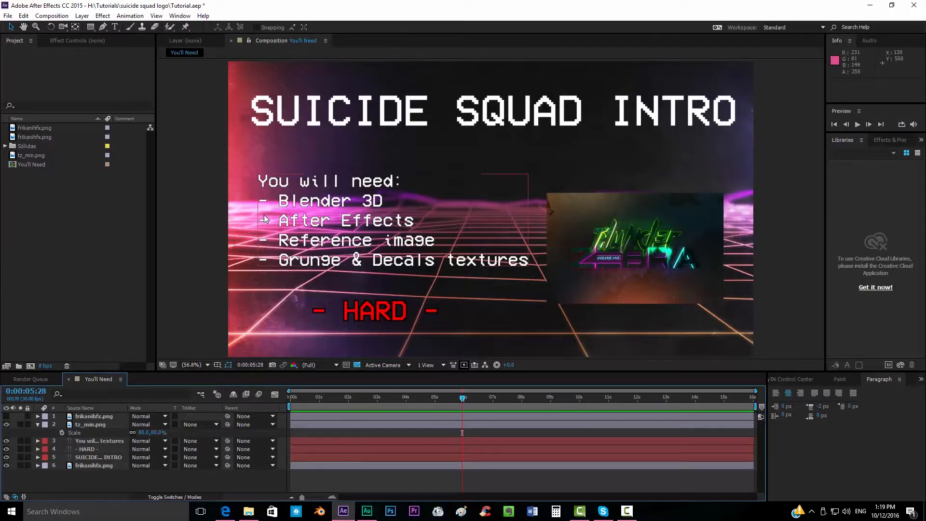
pyautogui.click(612, 266)
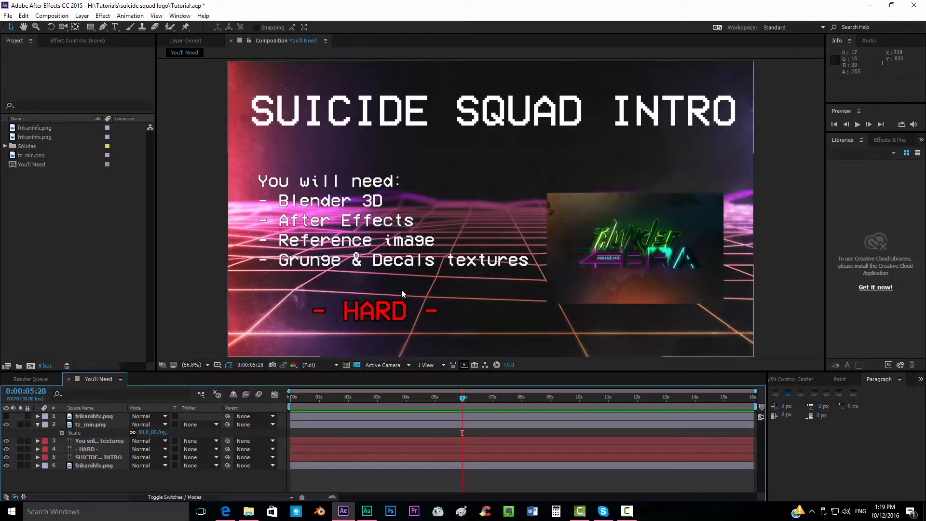
pyautogui.click(276, 252)
# - Launch Blender, dismiss the splash screen and delete all default objects from the scene
pyautogui.click(319, 511)
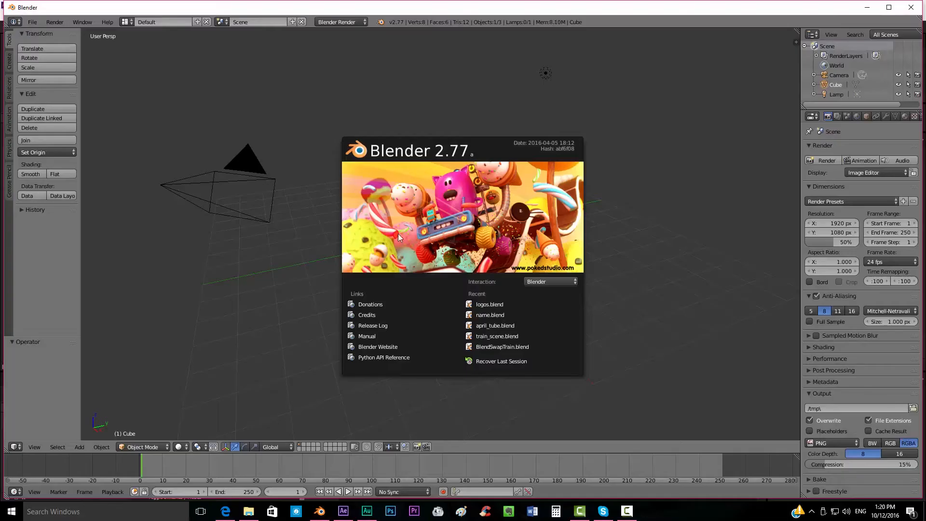
pyautogui.click(418, 226)
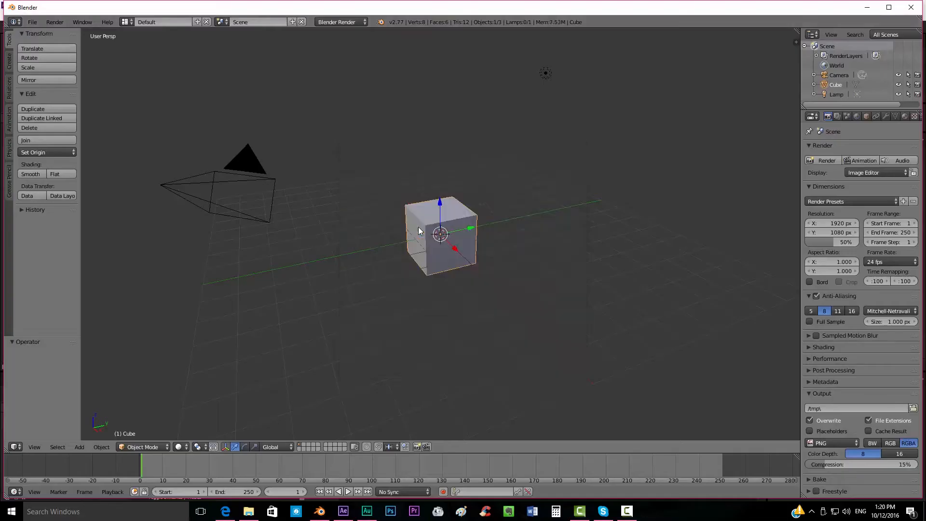
pyautogui.moveTo(431, 268)
pyautogui.mouseDown(button='middle')
pyautogui.moveTo(406, 264)
pyautogui.moveTo(465, 268)
pyautogui.moveTo(434, 268)
pyautogui.mouseUp(button='middle')
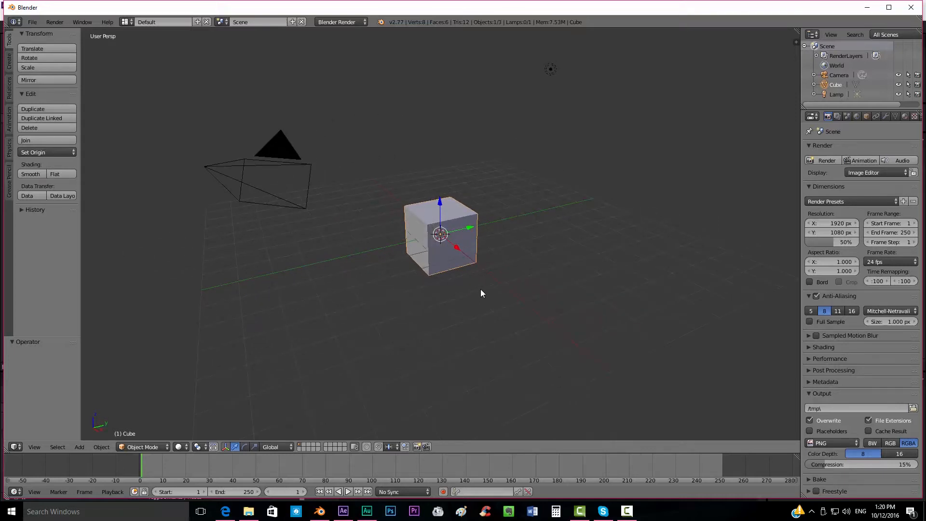
pyautogui.moveTo(491, 308)
pyautogui.mouseDown(button='middle')
pyautogui.moveTo(484, 311)
pyautogui.moveTo(491, 304)
pyautogui.mouseUp(button='middle')
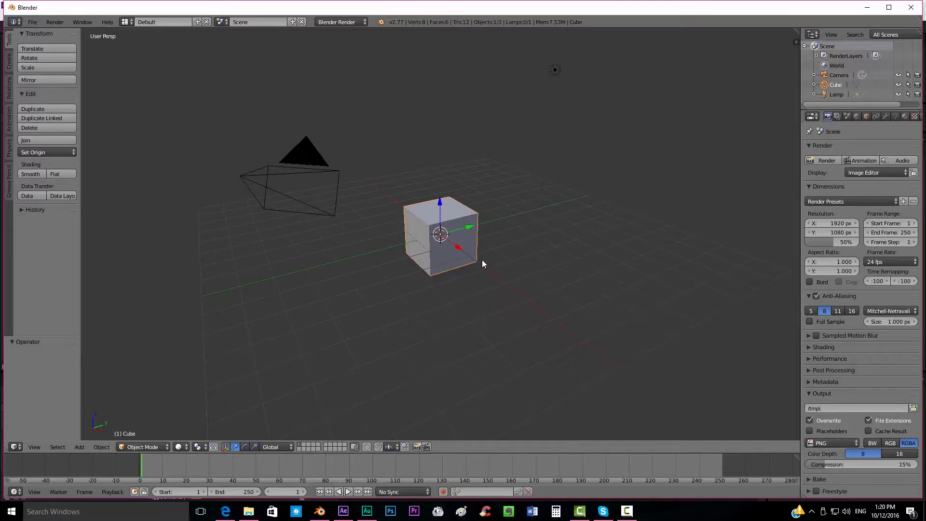
pyautogui.moveTo(484, 263)
pyautogui.mouseDown(button='middle')
pyautogui.moveTo(473, 256)
pyautogui.moveTo(374, 271)
pyautogui.moveTo(496, 244)
pyautogui.moveTo(439, 241)
pyautogui.moveTo(519, 253)
pyautogui.moveTo(467, 256)
pyautogui.mouseUp(button='middle')
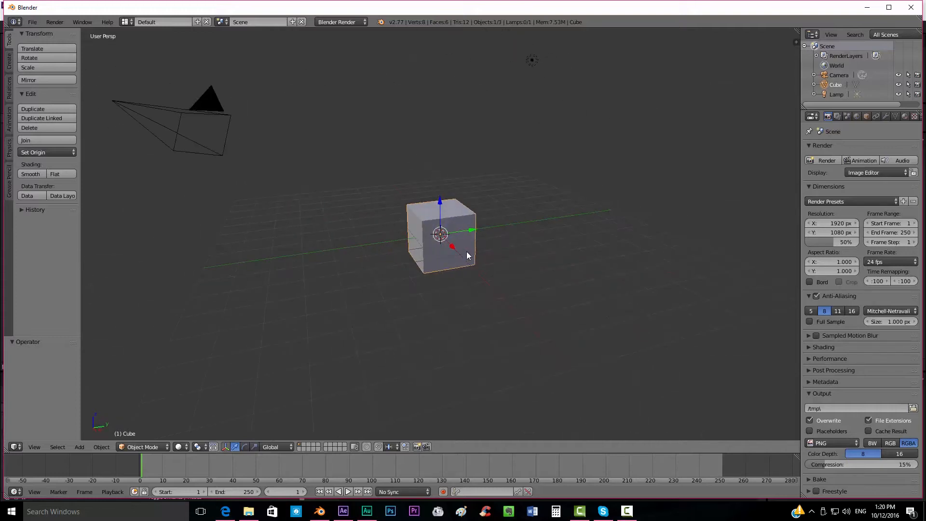
pyautogui.scroll(-2, 439, 219)
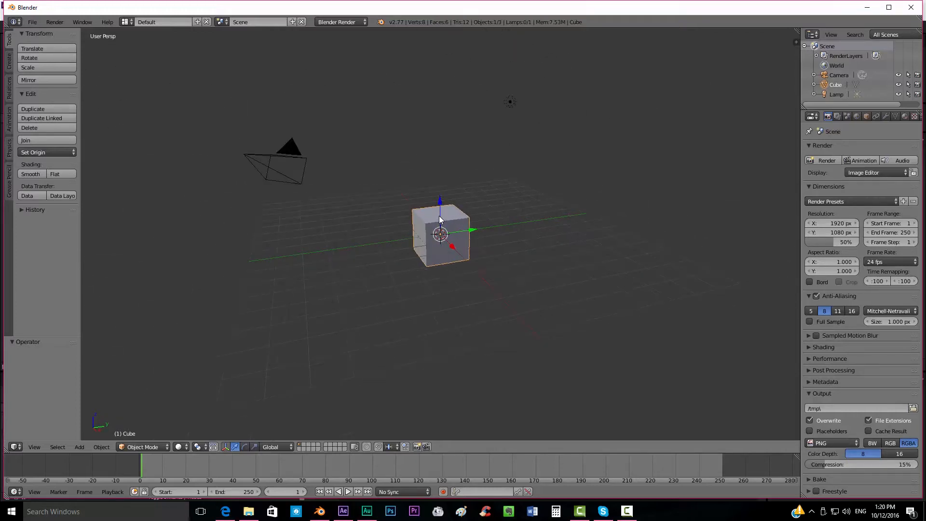
pyautogui.scroll(1, 431, 225)
pyautogui.moveTo(429, 226); pyautogui.dragTo(431, 232, button='middle')
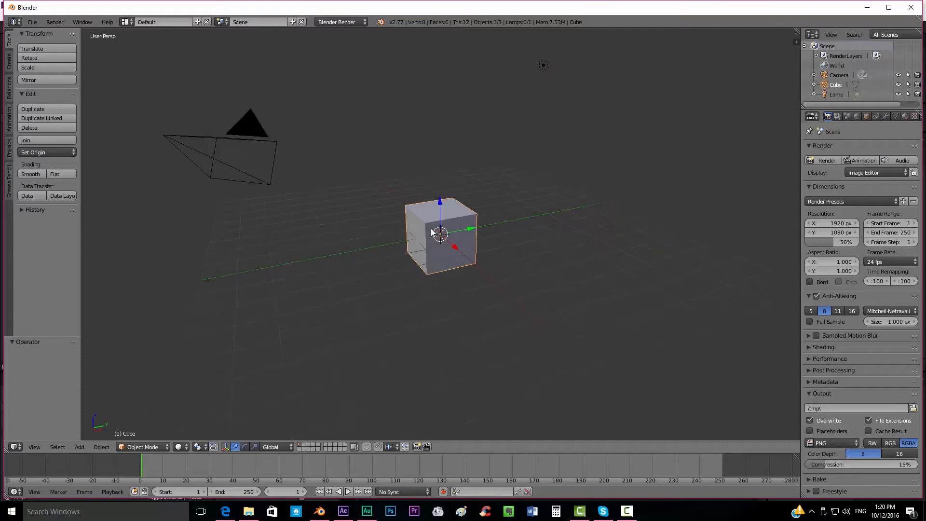
pyautogui.press('a')
pyautogui.press('a')
pyautogui.press('x')
pyautogui.click(434, 234)
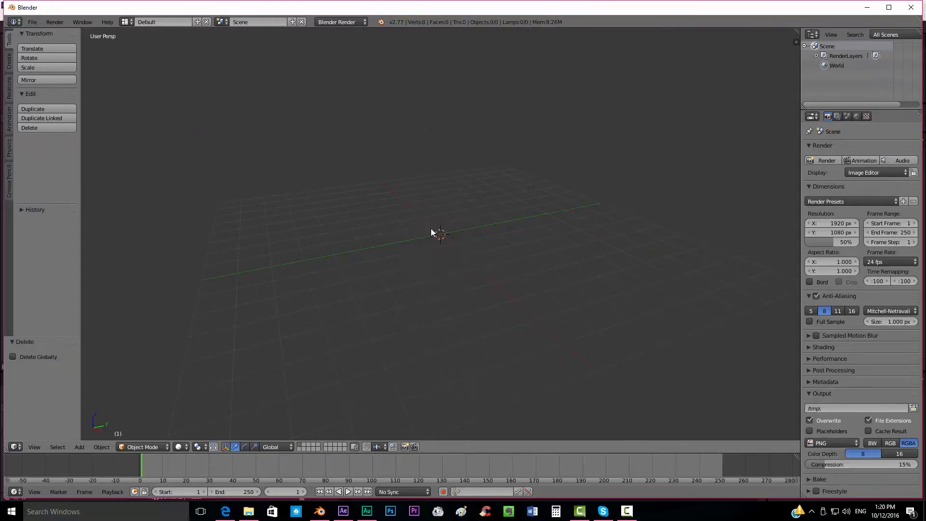
pyautogui.moveTo(384, 261); pyautogui.dragTo(438, 273, button='middle')
pyautogui.moveTo(562, 227); pyautogui.dragTo(586, 245, button='middle')
# - Switch to the Edge browser, open youtube.com and search for "suicide squad vfx"
pyautogui.click(226, 511)
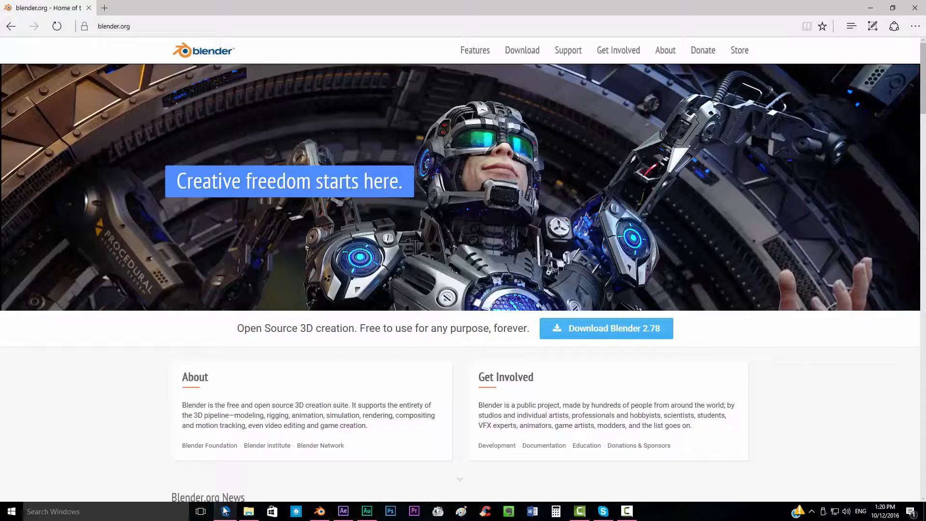
pyautogui.click(128, 29)
pyautogui.write('youtube.com')
pyautogui.press('Return')
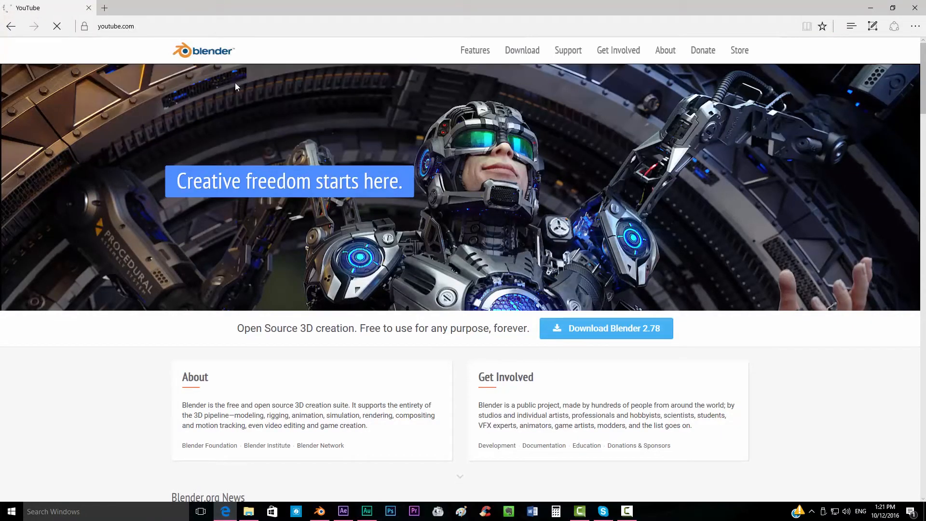
pyautogui.write('su')
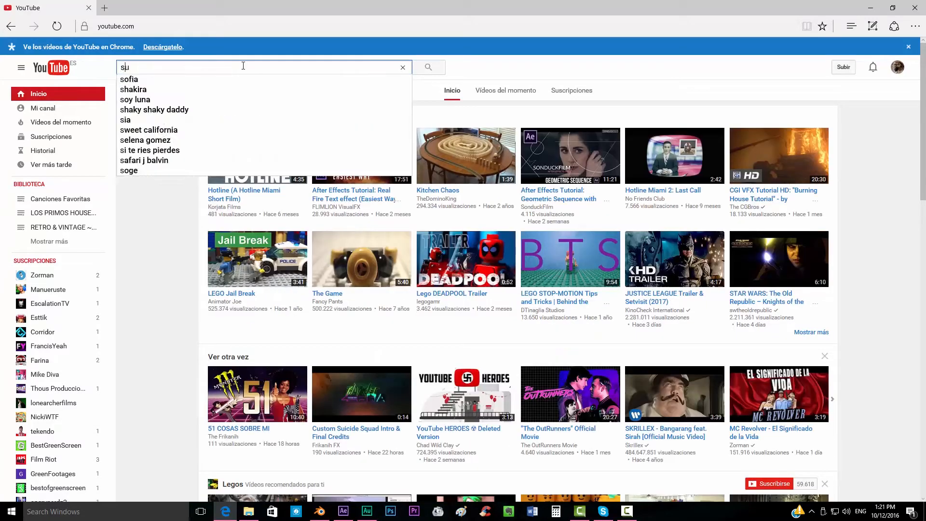
pyautogui.write('icide squad vfx')
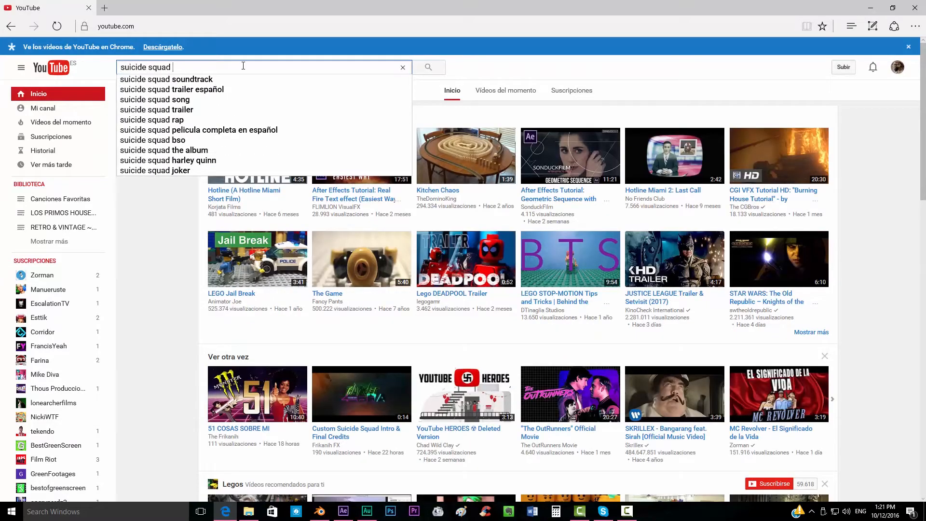
pyautogui.press('Return')
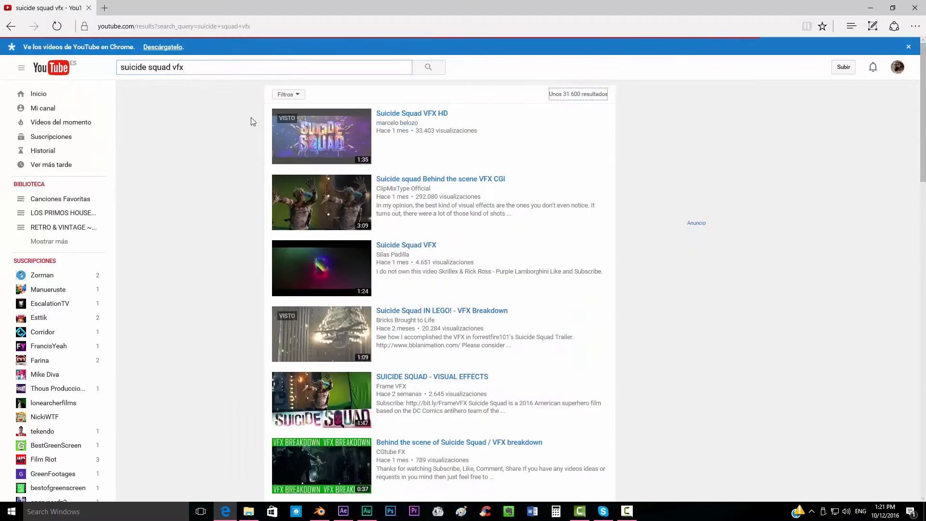
# - Play the "Suicide Squad VFX HD" video muted and pause it on the Warner Bros. logo
pyautogui.click(405, 114)
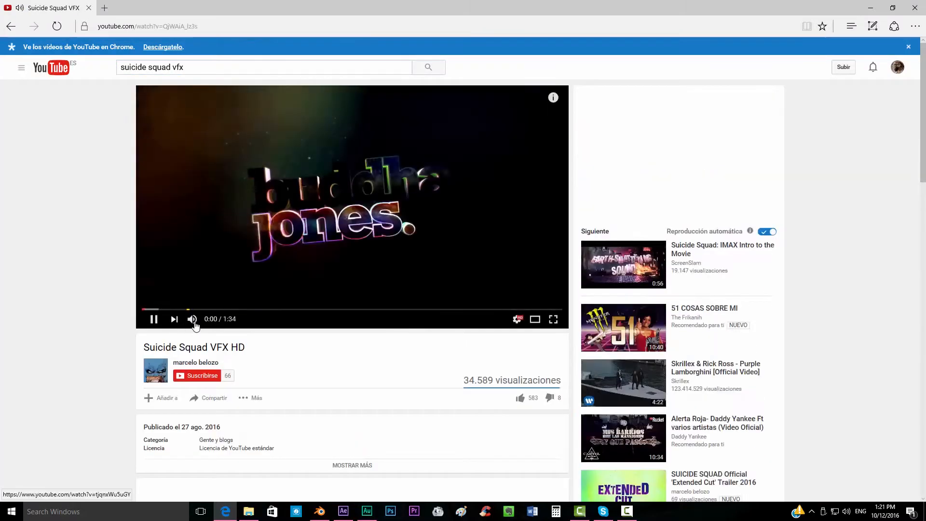
pyautogui.click(194, 322)
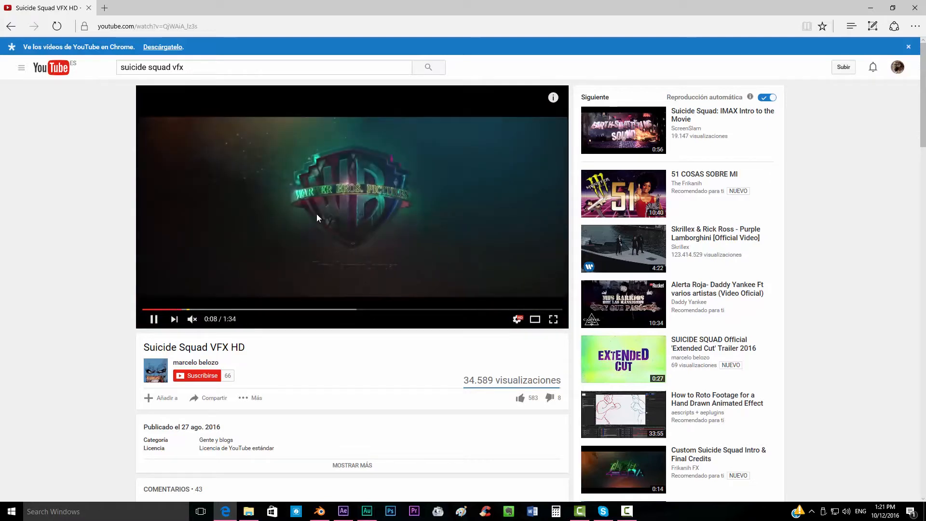
pyautogui.click(340, 201)
pyautogui.click(464, 279)
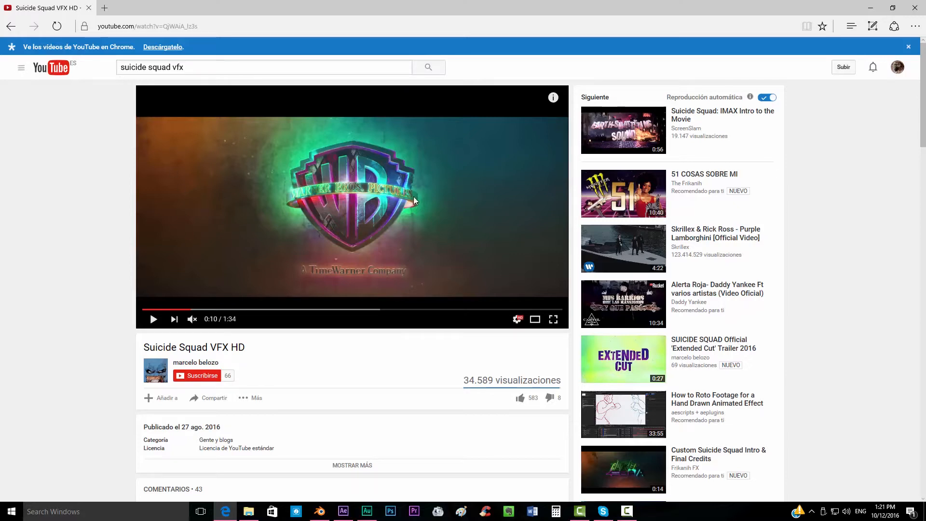
# - Switch to Blender, add a text object and shift it in the negative X direction in top view
pyautogui.click(319, 511)
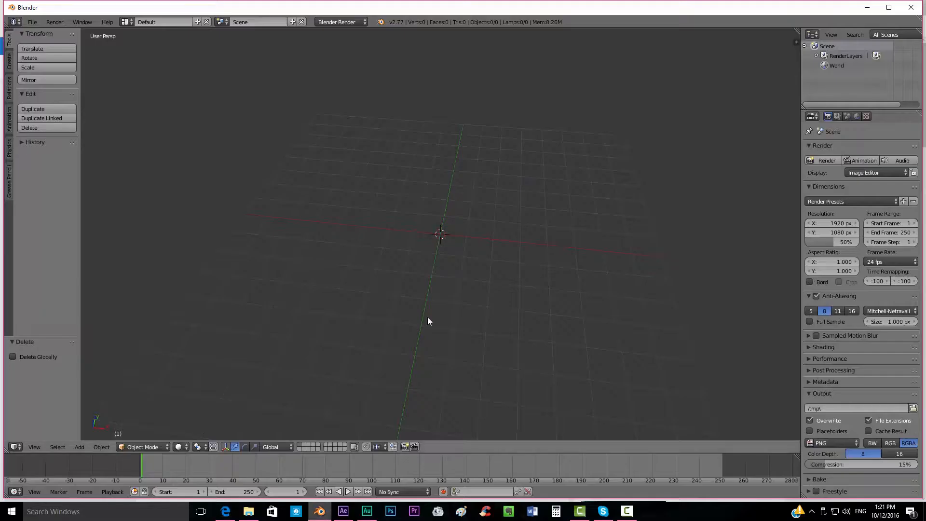
pyautogui.press('space')
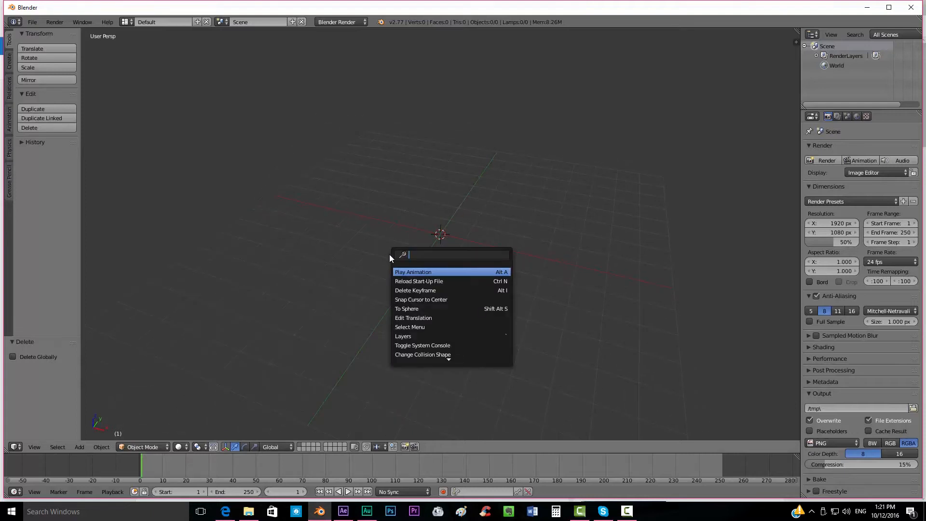
pyautogui.write('add text')
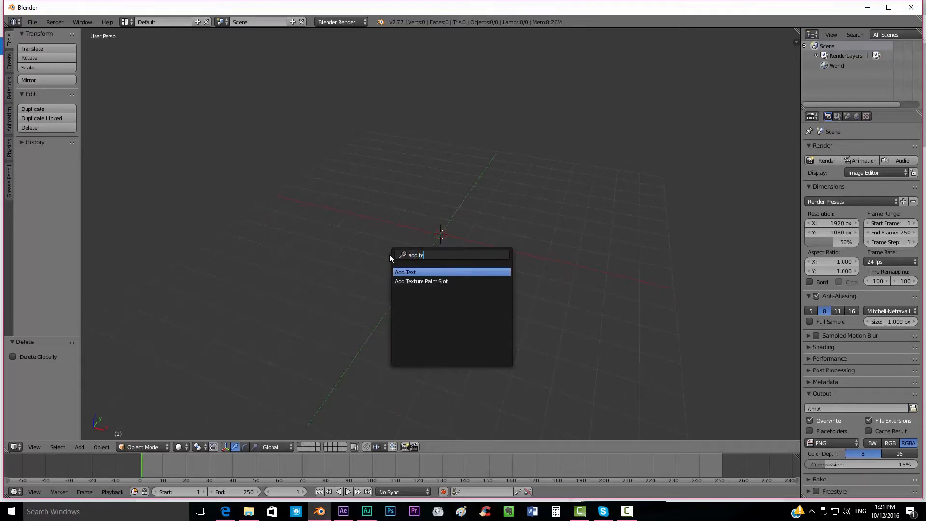
pyautogui.press('Return')
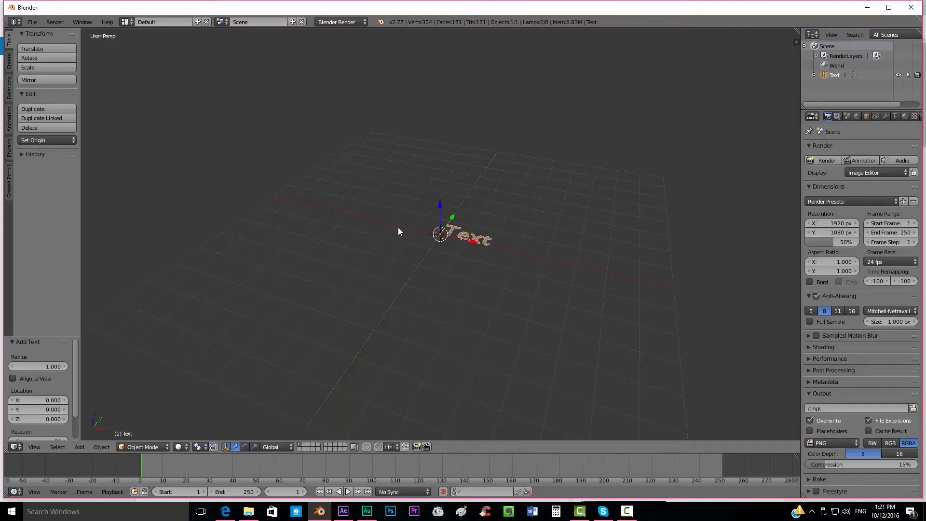
pyautogui.press('KP_7')
pyautogui.moveTo(472, 234); pyautogui.dragTo(438, 230)
pyautogui.press('Tab')
pyautogui.press('Tab')
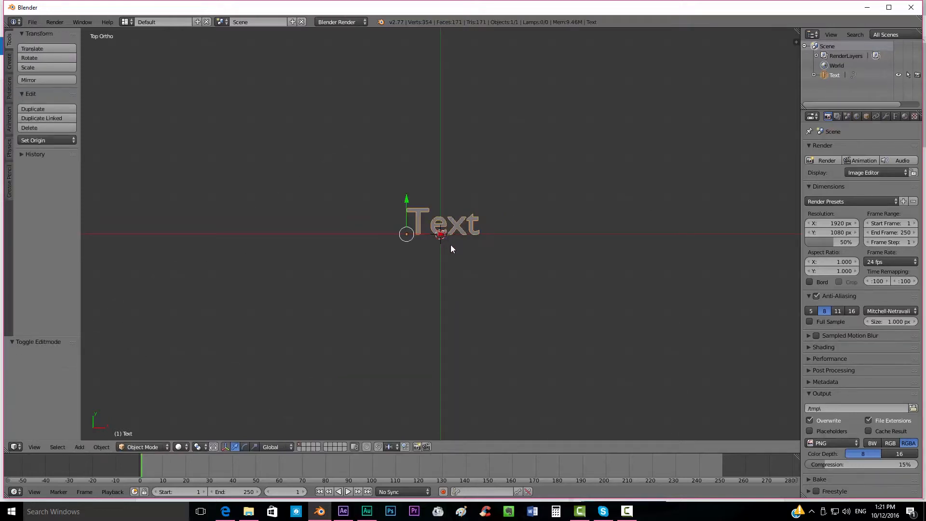
# - Replace the text object's content with "thunder" and move it -0.612 along the X axis
pyautogui.press('Tab')
pyautogui.hotkey('ctrl', 'a')
pyautogui.write('thunder')
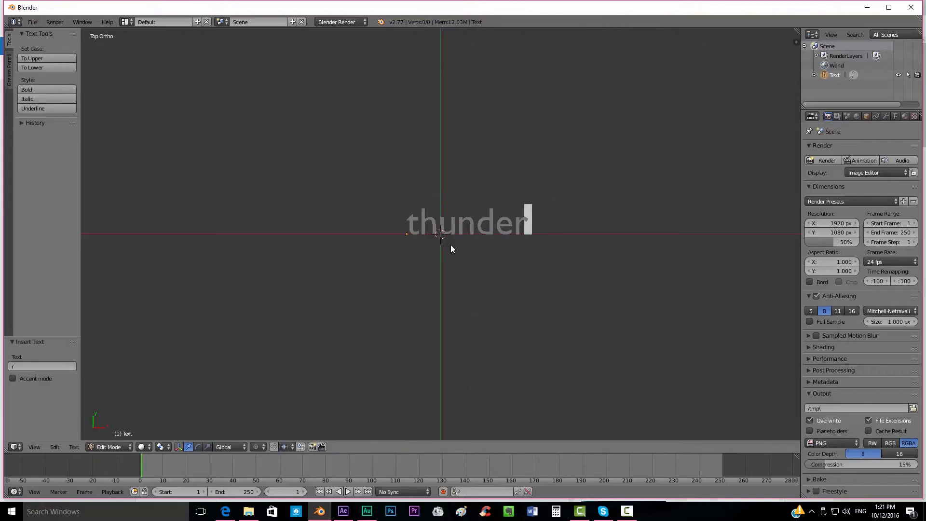
pyautogui.press('Tab')
pyautogui.press('g')
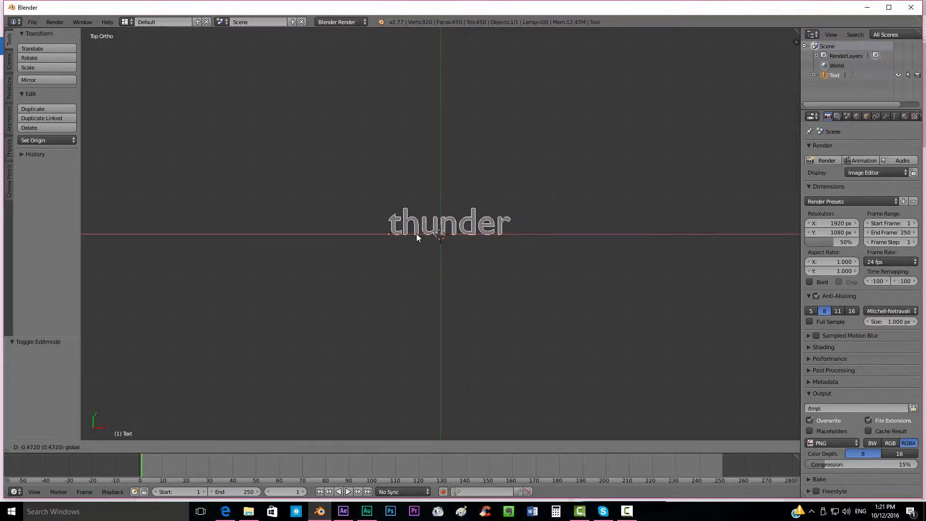
pyautogui.click(411, 232)
# - Duplicate the thunder text along the Y axis to just below the original and change the copy's content to "zebra"
pyautogui.hotkey('shift', 'd')
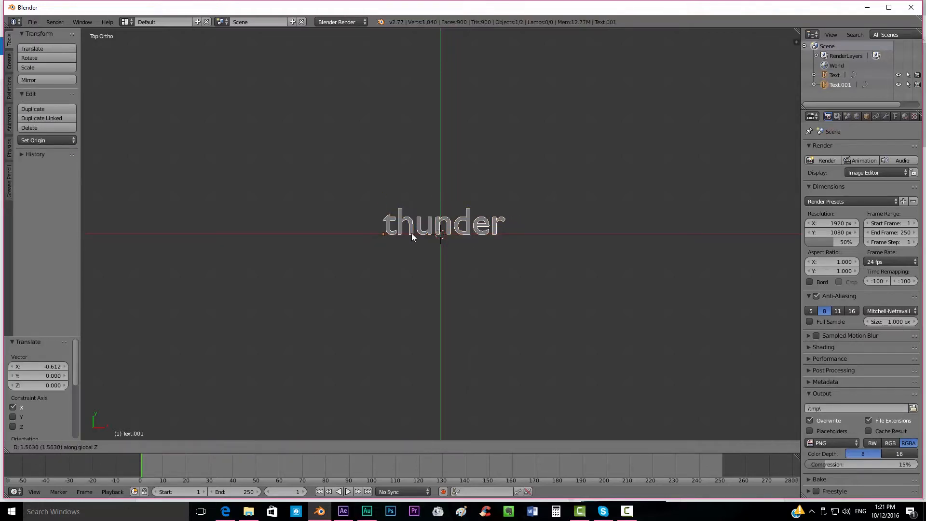
pyautogui.press('y')
pyautogui.click(413, 248)
pyautogui.press('Tab')
pyautogui.hotkey('ctrl', 'a')
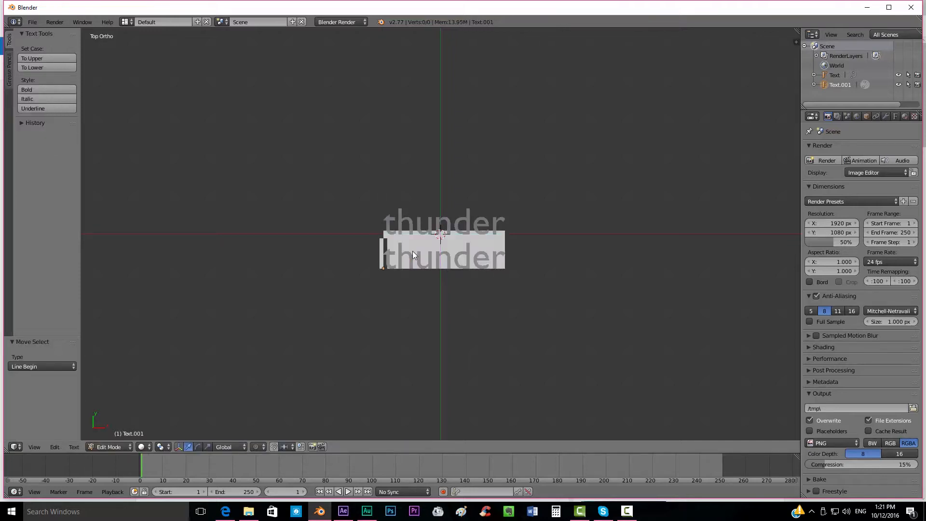
pyautogui.write('zebra')
pyautogui.press('Tab')
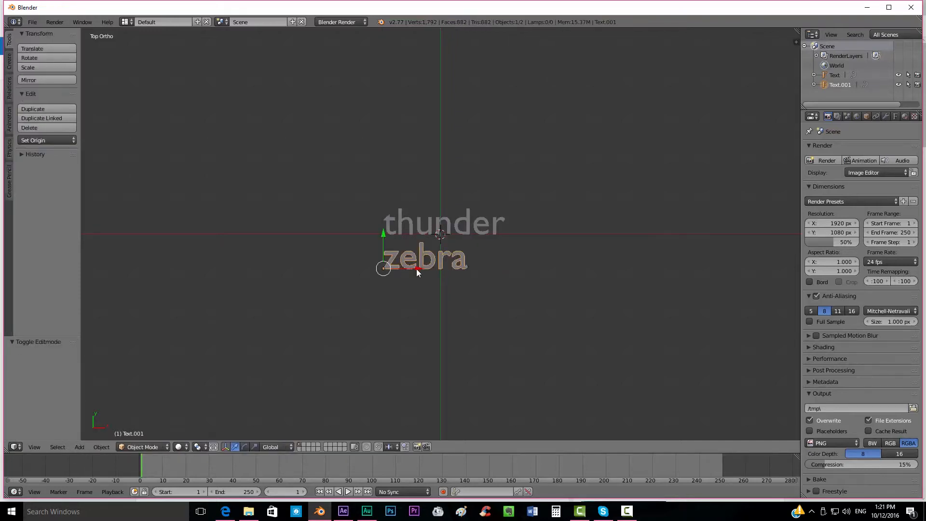
# - Move the zebra text in the positive X direction to centre it beneath thunder, and deselect everything in a perspective view
pyautogui.press('g')
pyautogui.press('x')
pyautogui.click(438, 271)
pyautogui.moveTo(444, 276); pyautogui.dragTo(390, 261, button='middle')
pyautogui.press('KP_5')
pyautogui.scroll(3, 388, 259)
pyautogui.press('a')
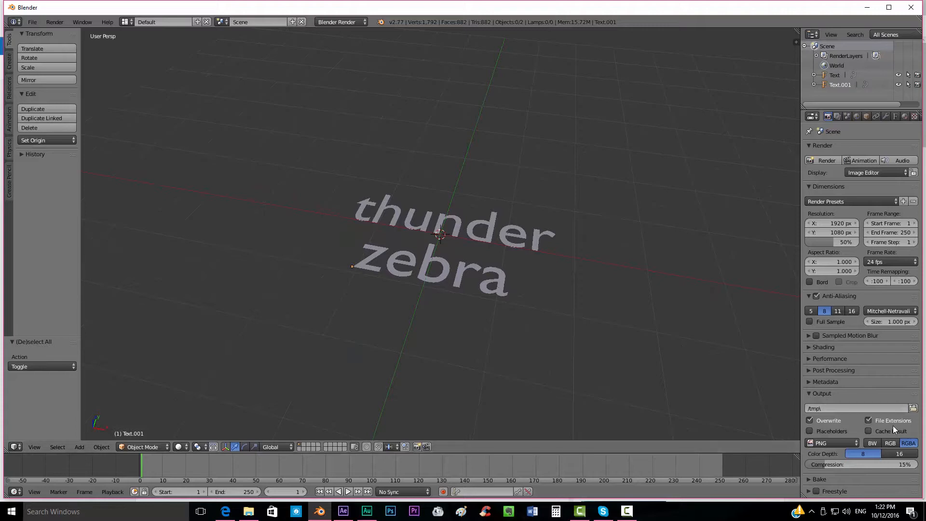
# - Select the thunder text, display its font settings and briefly view the file browser for its regular font
pyautogui.rightClick(444, 228)
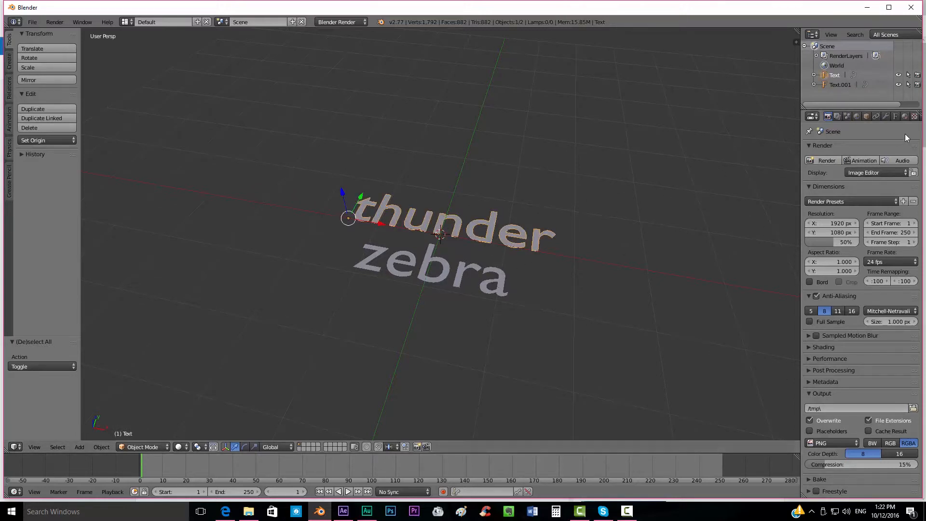
pyautogui.click(895, 117)
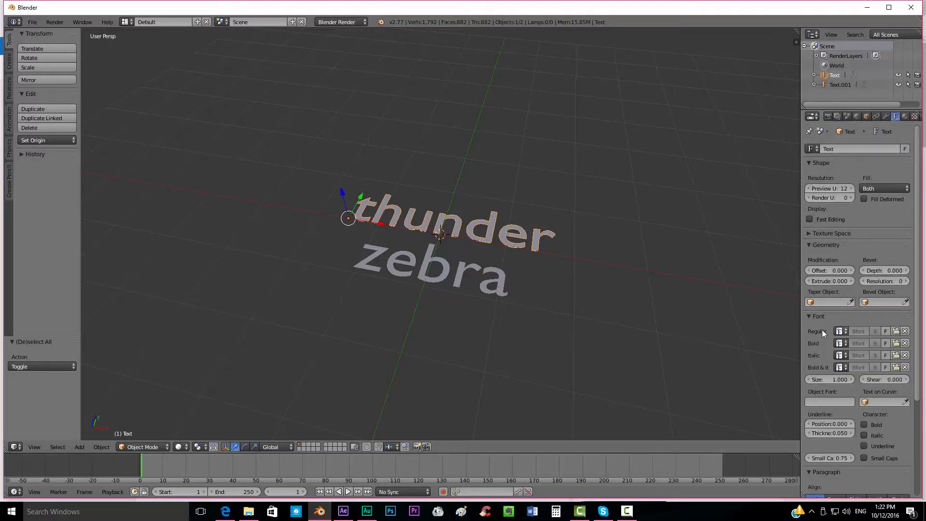
pyautogui.click(895, 331)
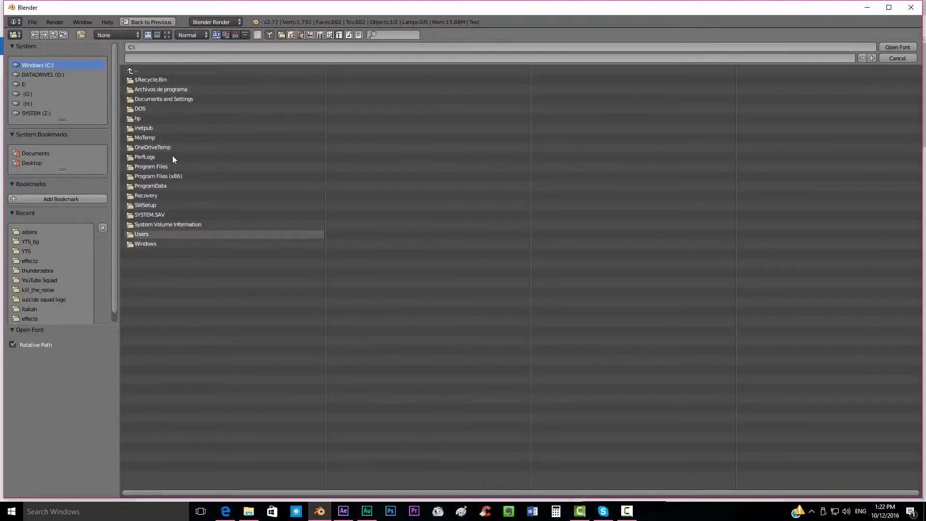
pyautogui.click(897, 58)
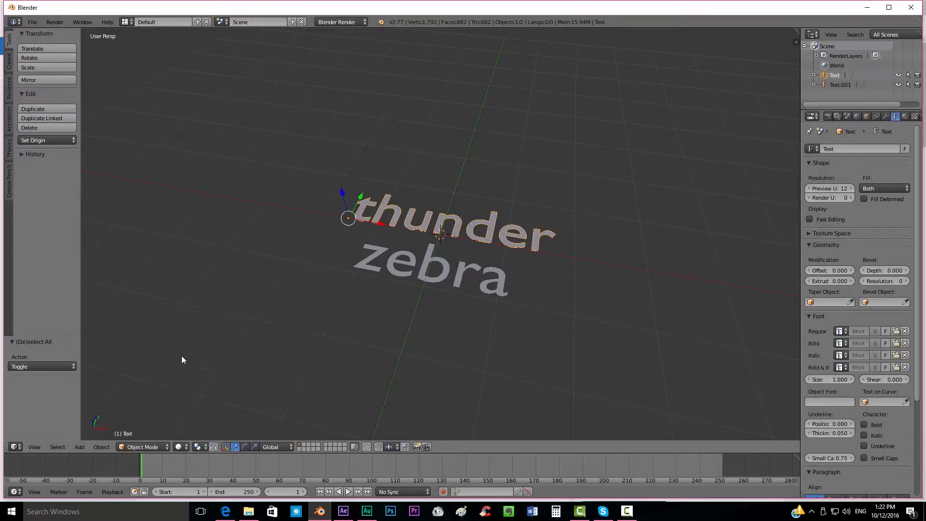
# - Switch to the web browser and open dafont.com in a new tab
pyautogui.click(225, 511)
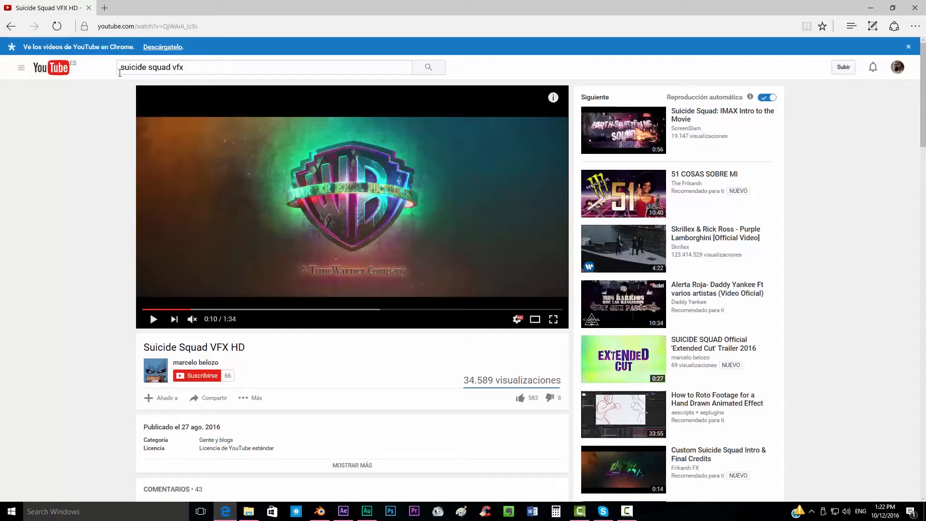
pyautogui.click(105, 8)
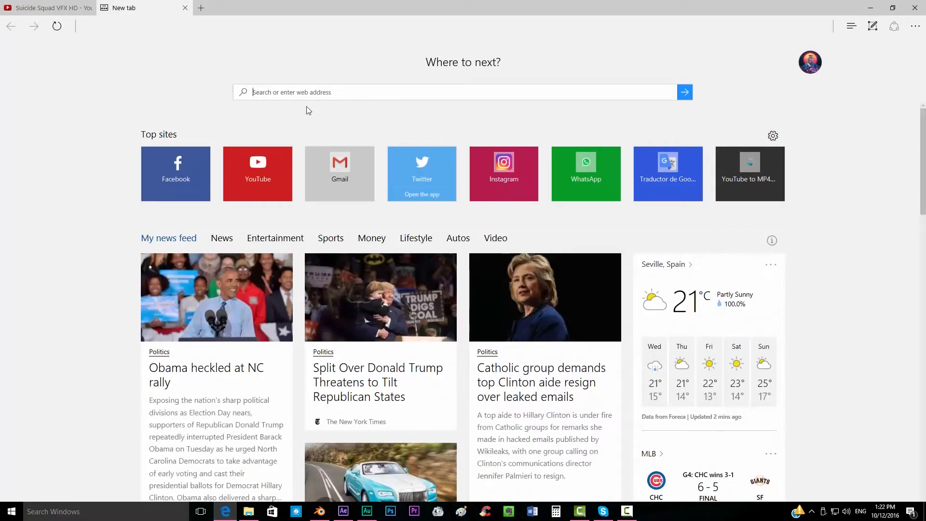
pyautogui.write('dafont.com/')
pyautogui.click(305, 108)
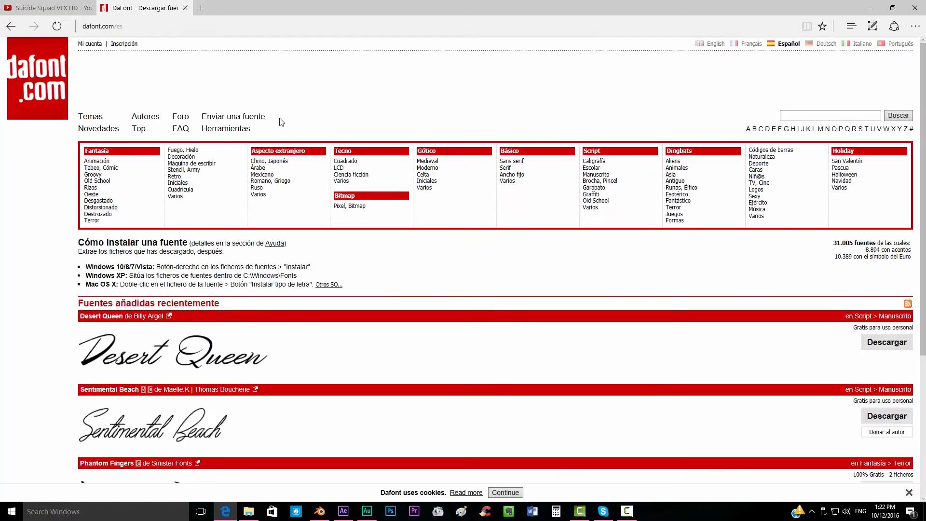
# - Examine the recently added fonts and the popular fonts in the Fantasía > Animación category
pyautogui.scroll(-4, 241, 265)
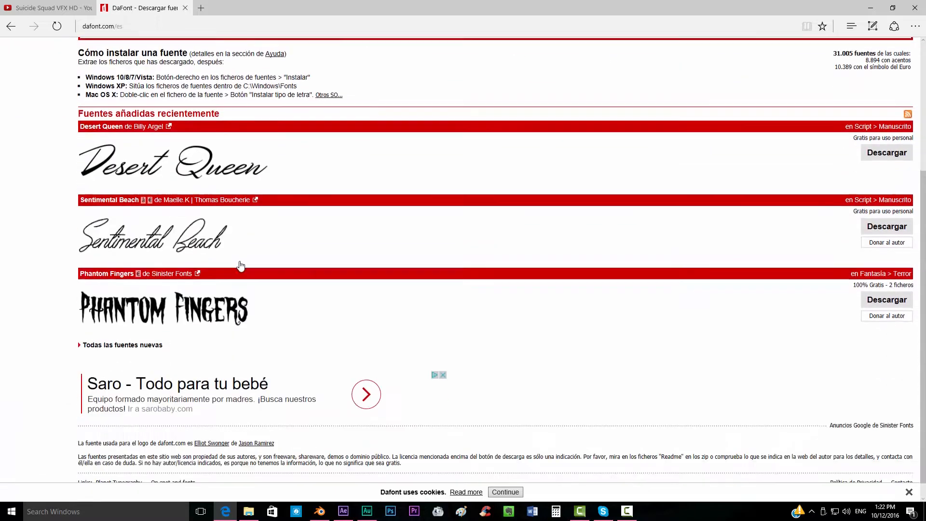
pyautogui.scroll(4, 240, 265)
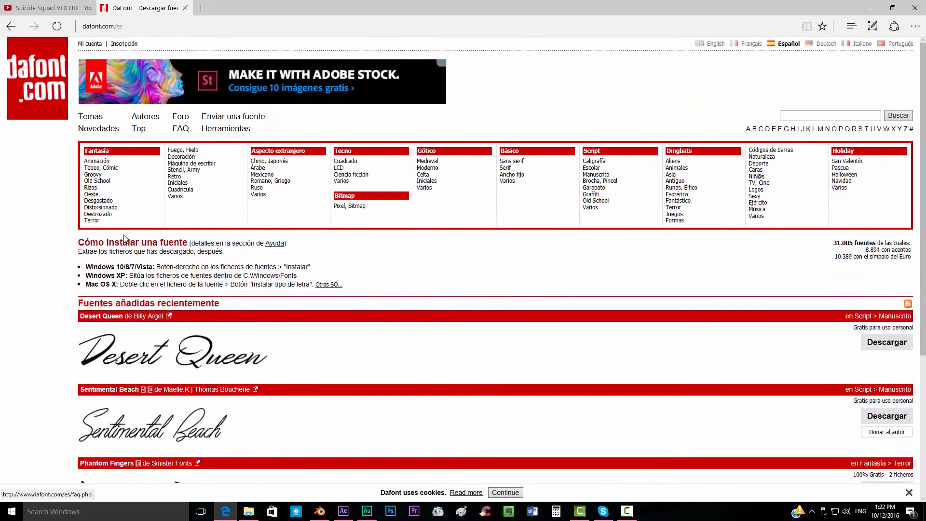
pyautogui.click(99, 161)
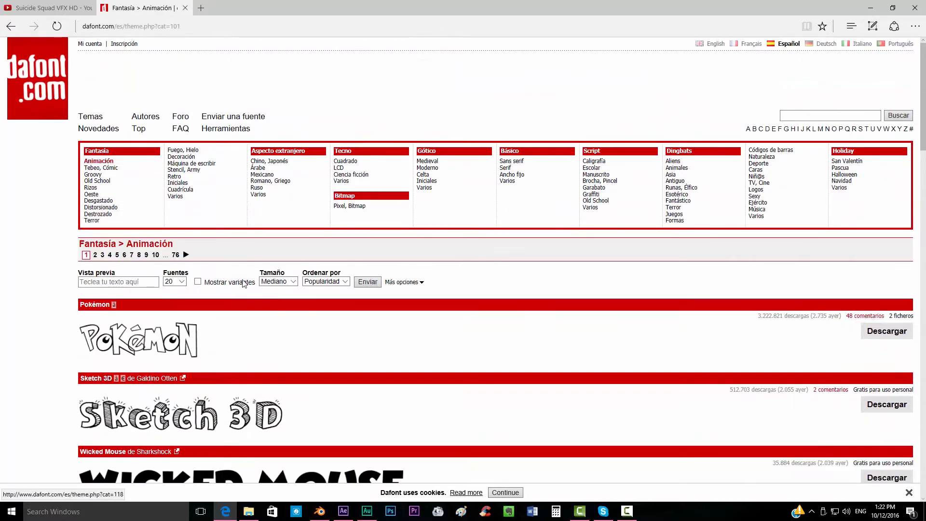
pyautogui.scroll(-8, 244, 283)
pyautogui.scroll(6, 126, 370)
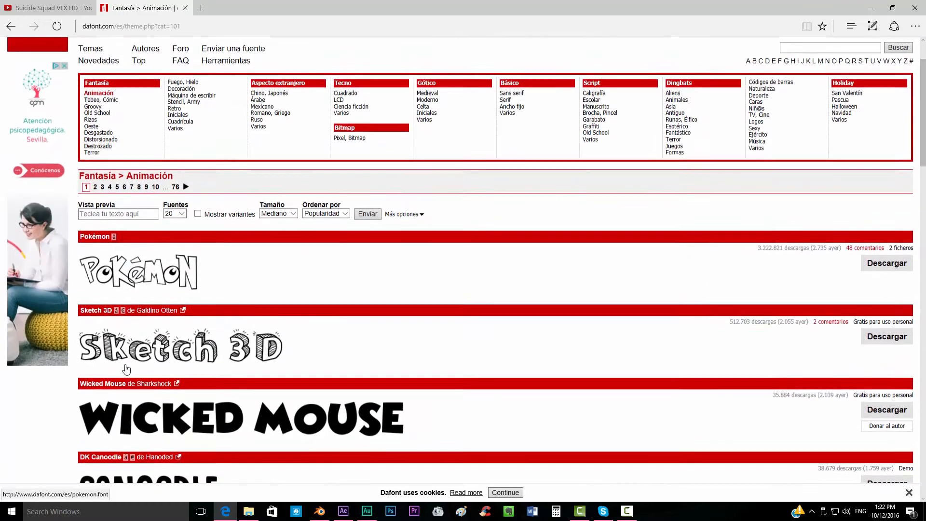
pyautogui.scroll(-7, 126, 370)
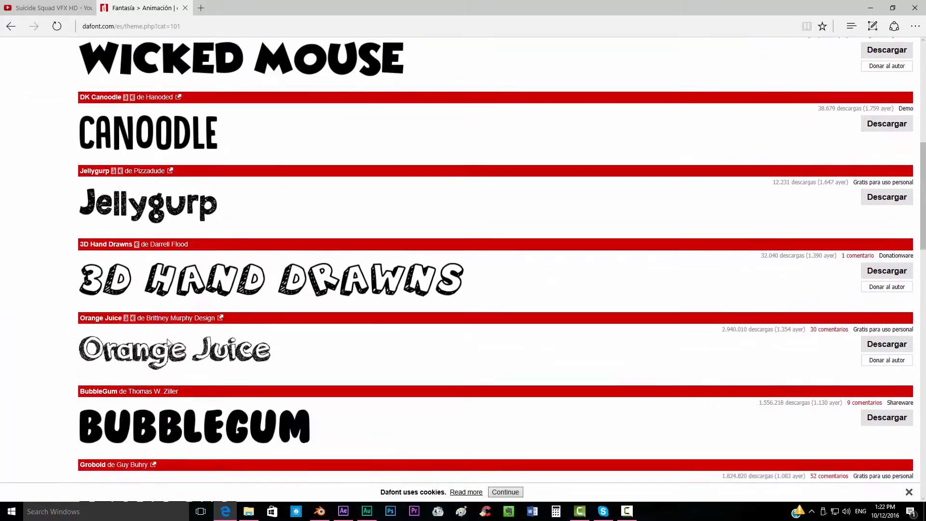
pyautogui.scroll(-1, 168, 342)
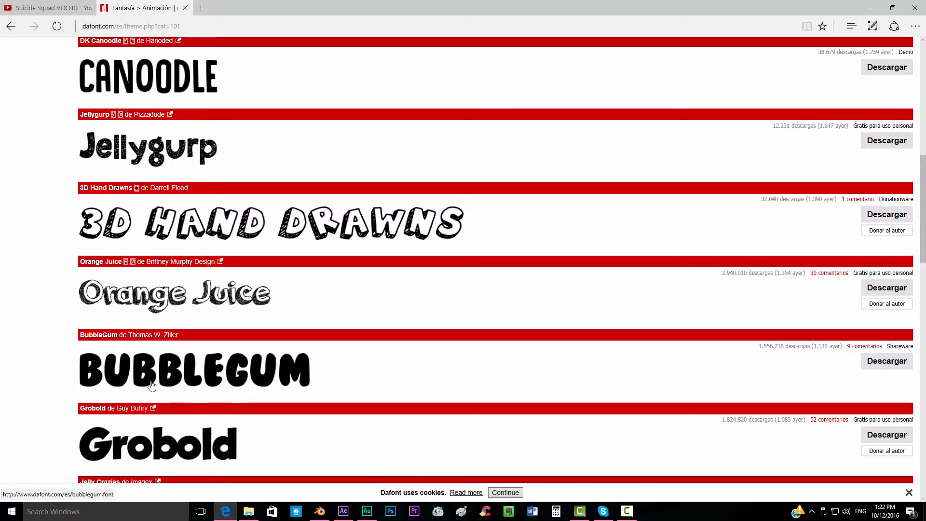
pyautogui.scroll(-3, 223, 303)
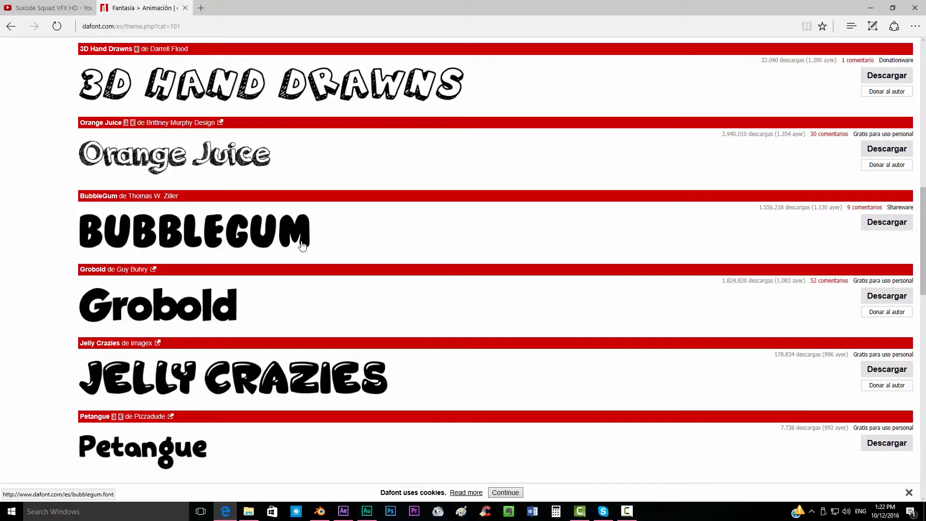
pyautogui.scroll(-1, 281, 291)
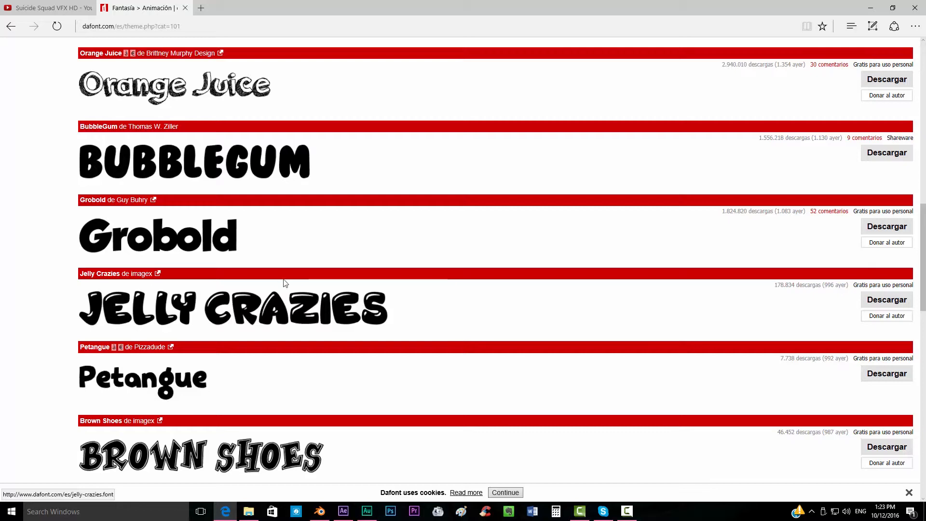
# - Switch to File Explorer and look over the project and font folders inside the suicide squad logo folder
pyautogui.hotkey('alt', 'Tab')
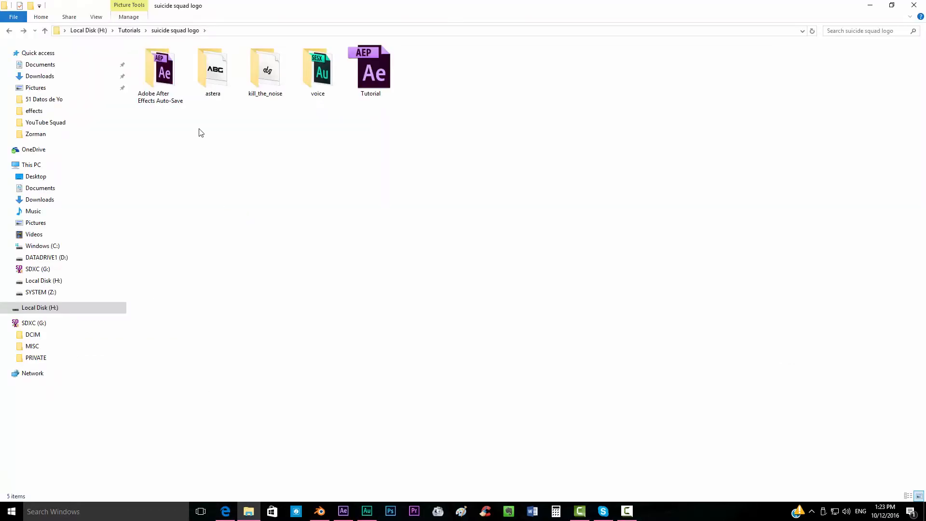
pyautogui.moveTo(201, 132); pyautogui.dragTo(265, 135)
pyautogui.click(282, 174)
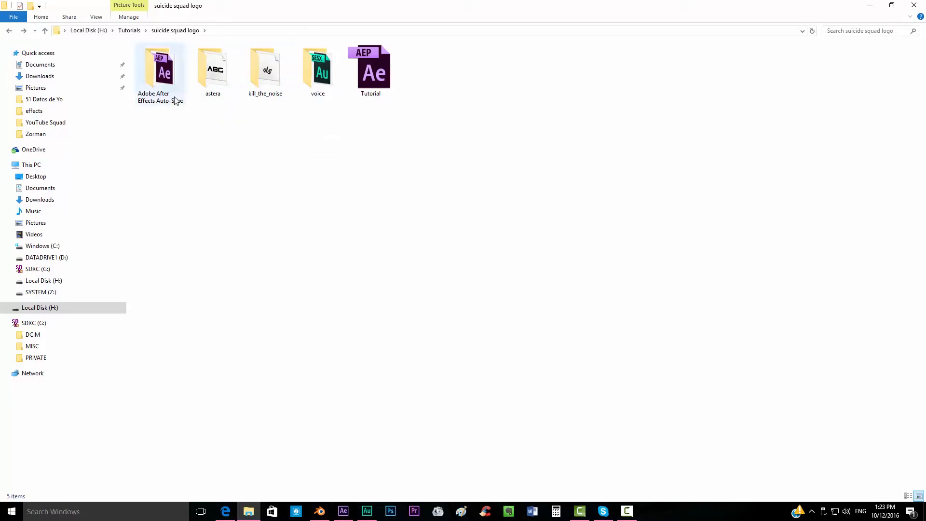
pyautogui.moveTo(153, 136); pyautogui.dragTo(410, 44)
pyautogui.click(342, 248)
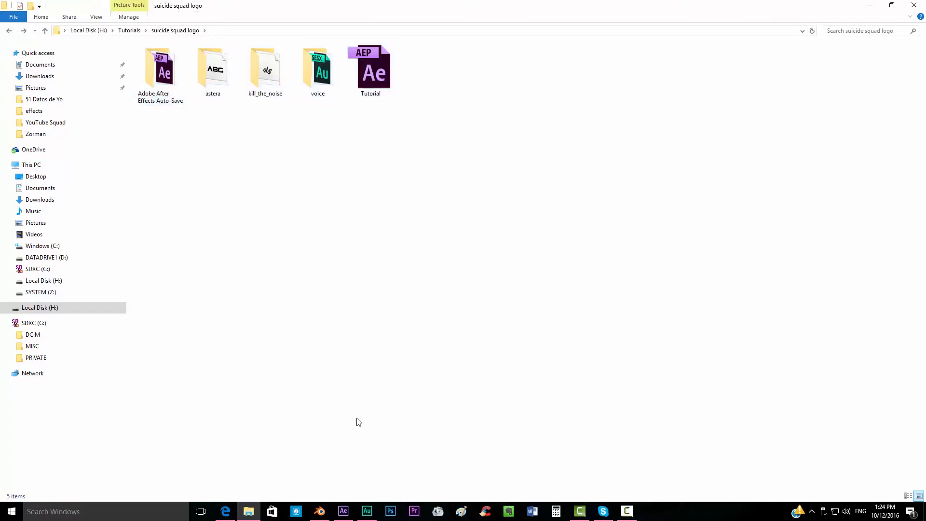
# - Switch to Blender and load Kill The Noise.otf from the kill_the_noise folder as the thunder text's regular font
pyautogui.click(319, 511)
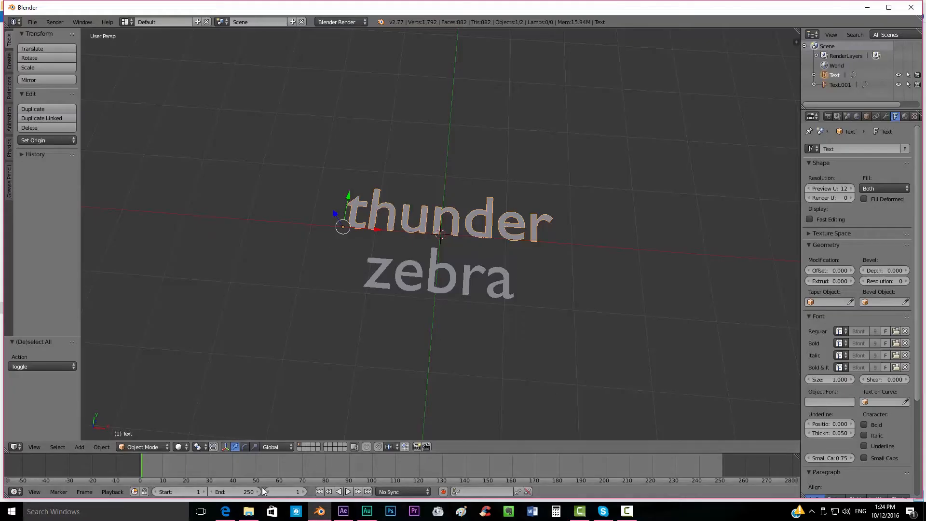
pyautogui.click(248, 511)
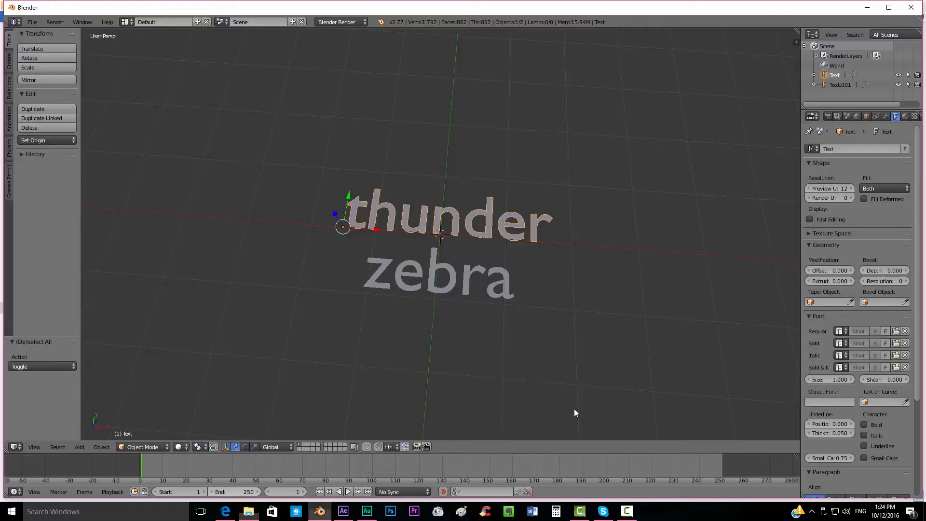
pyautogui.click(319, 511)
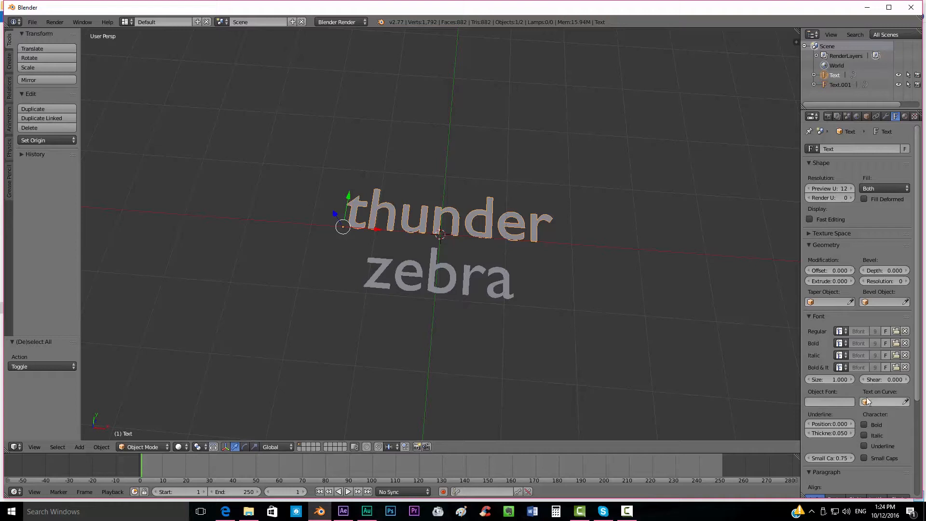
pyautogui.click(895, 331)
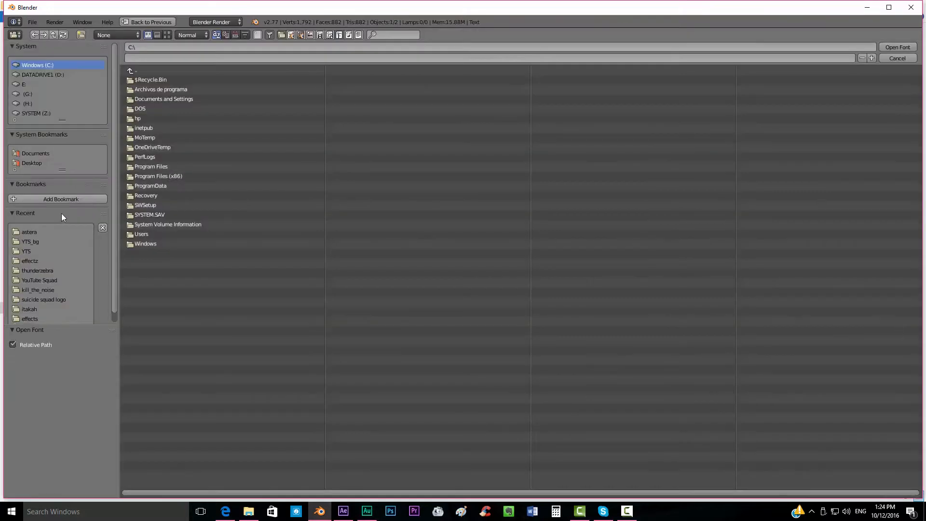
pyautogui.click(33, 233)
pyautogui.click(170, 80)
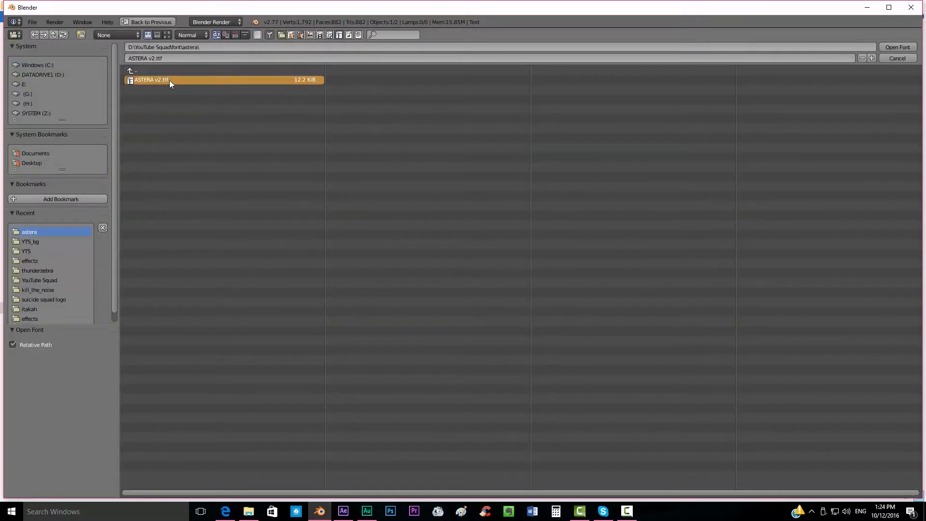
pyautogui.click(163, 69)
pyautogui.click(151, 88)
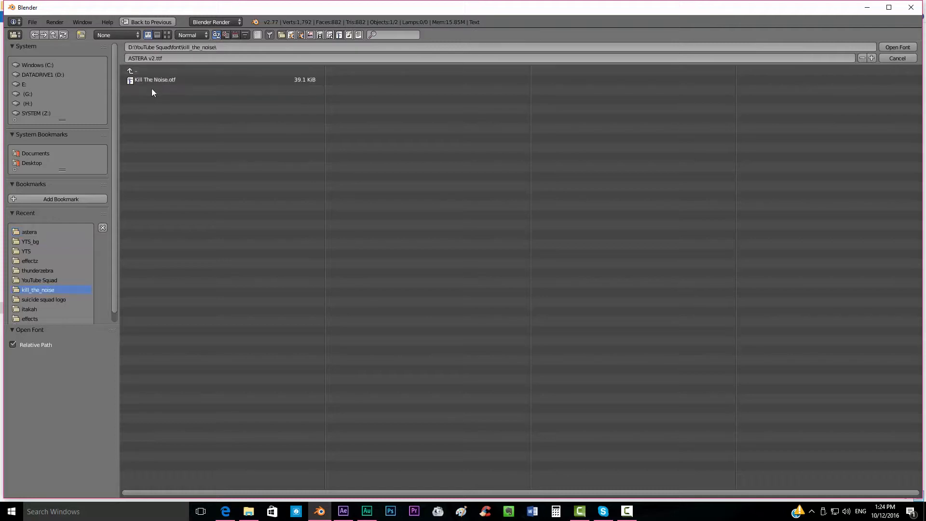
pyautogui.click(146, 79)
pyautogui.click(896, 48)
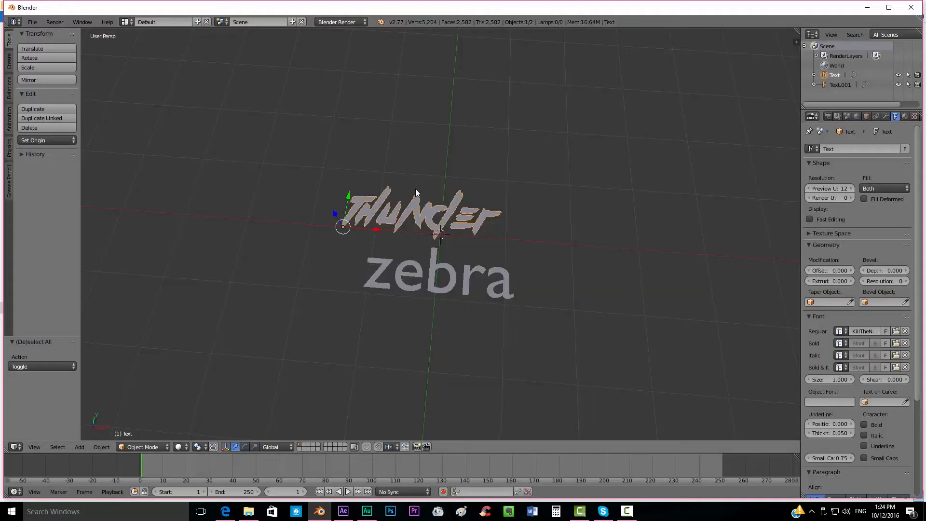
# - Load ASTERA v2.ttf from the astera folder as the zebra text's regular font
pyautogui.rightClick(453, 276)
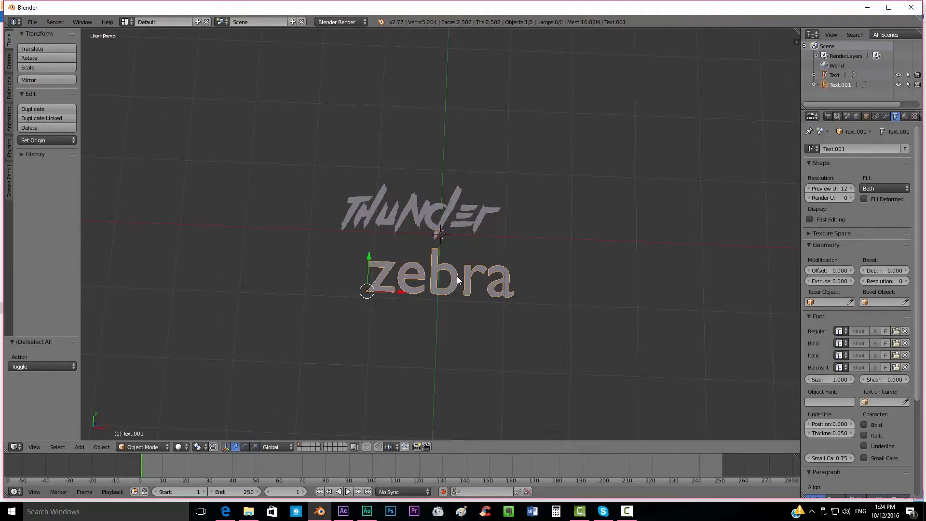
pyautogui.click(896, 331)
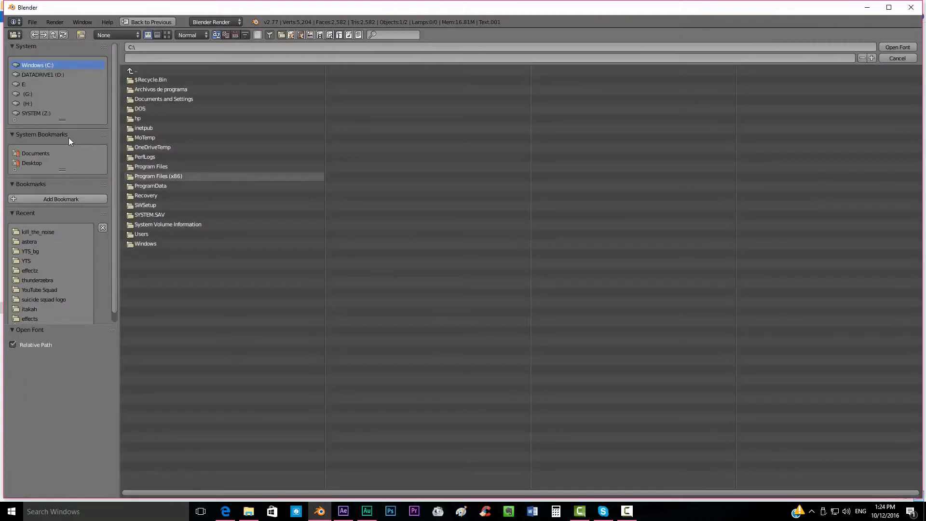
pyautogui.click(32, 241)
pyautogui.click(164, 79)
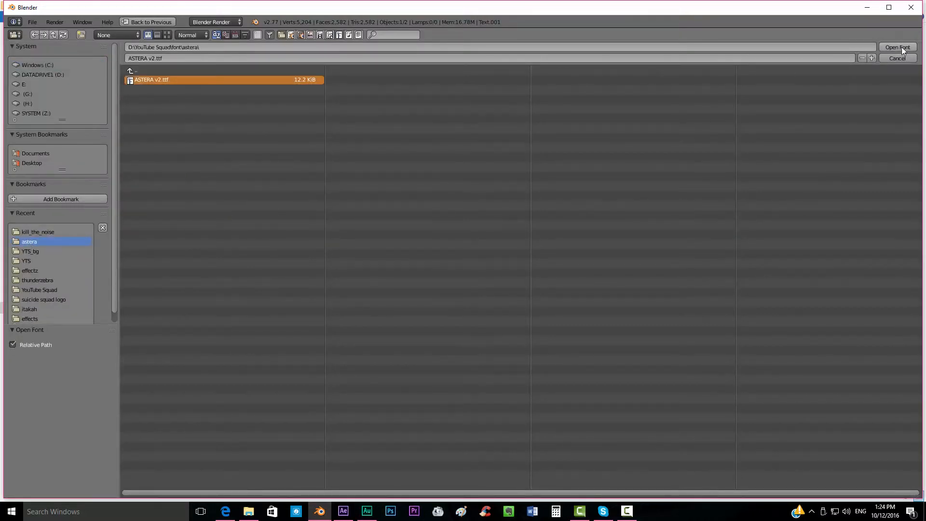
pyautogui.click(901, 48)
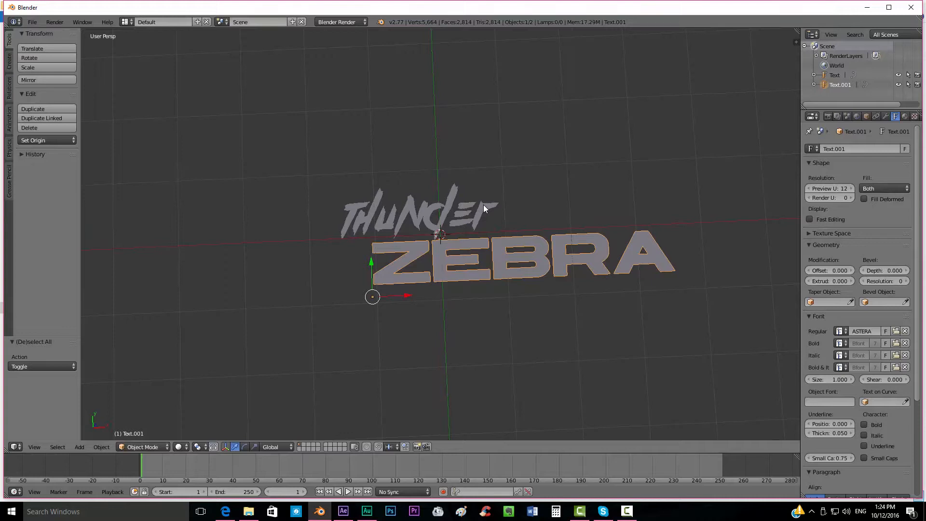
# - In top view, replace the zebra text's e and final a with capital E and A, and move the object -0.952 along X
pyautogui.press('KP_7')
pyautogui.press('Tab')
pyautogui.press('Left')
pyautogui.press('Left')
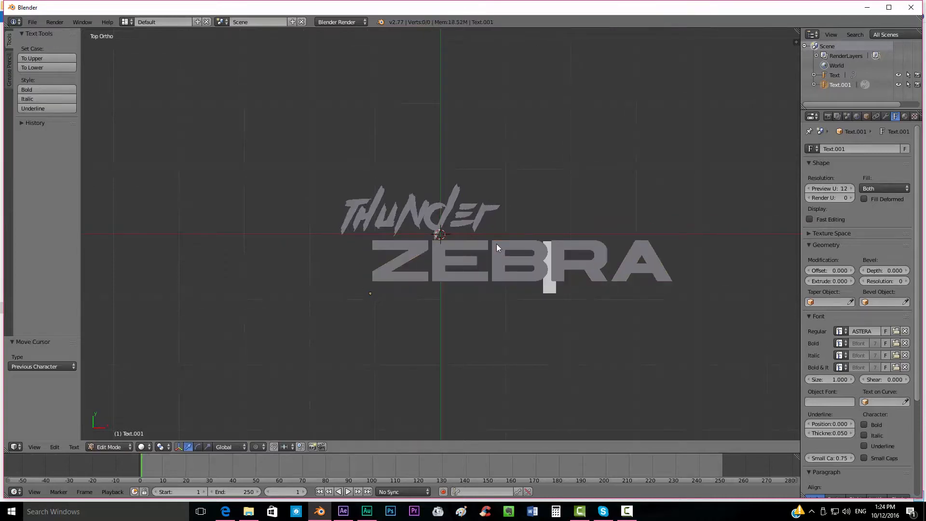
pyautogui.press('Left')
pyautogui.press('Left')
pyautogui.press('Delete')
pyautogui.write('E')
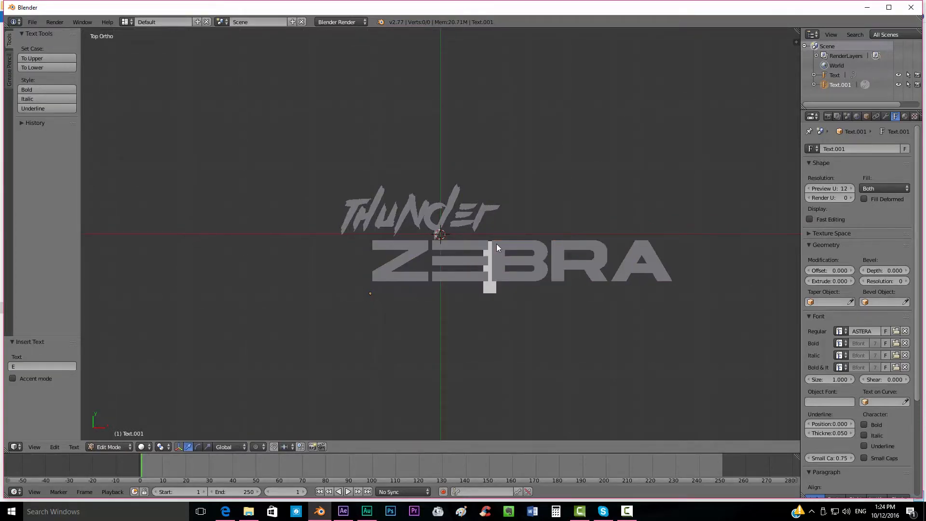
pyautogui.press('Right')
pyautogui.press('Right')
pyautogui.press('Right')
pyautogui.press('BackSpace')
pyautogui.write('A')
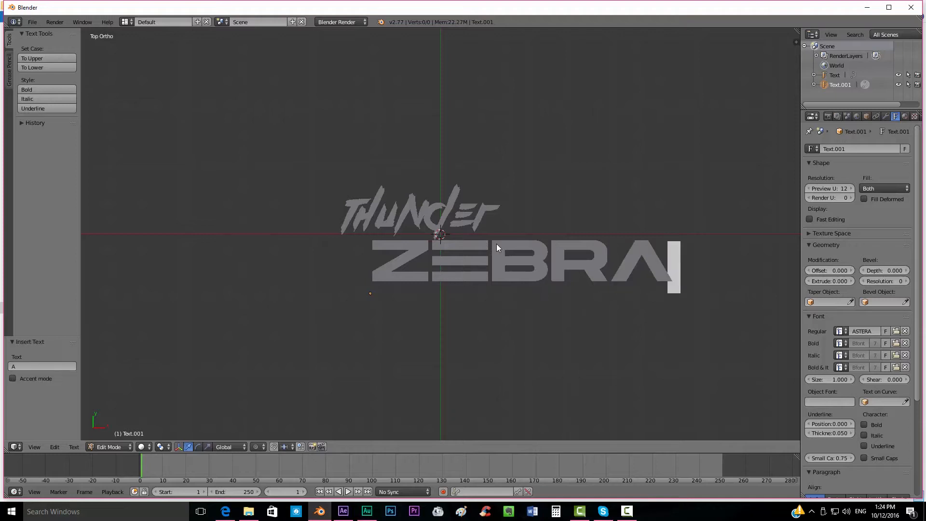
pyautogui.press('Tab')
pyautogui.moveTo(413, 290); pyautogui.dragTo(351, 292)
# - Scale the thunder text up by about 1.353 and lower it slightly so that it overlaps the upper edge of the zebra text
pyautogui.rightClick(449, 193)
pyautogui.press('s')
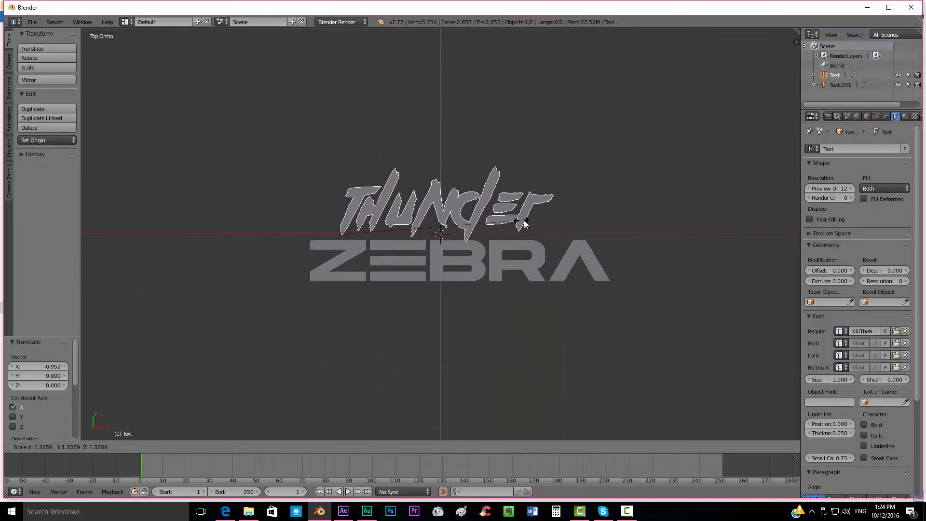
pyautogui.click(523, 217)
pyautogui.press('g')
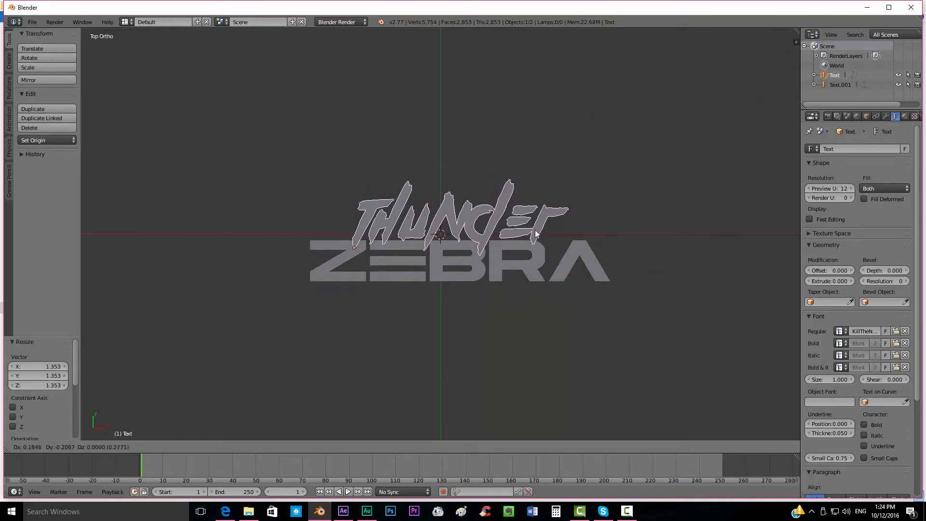
pyautogui.click(535, 228)
pyautogui.scroll(1, 535, 228)
pyautogui.press('g')
pyautogui.click(543, 211)
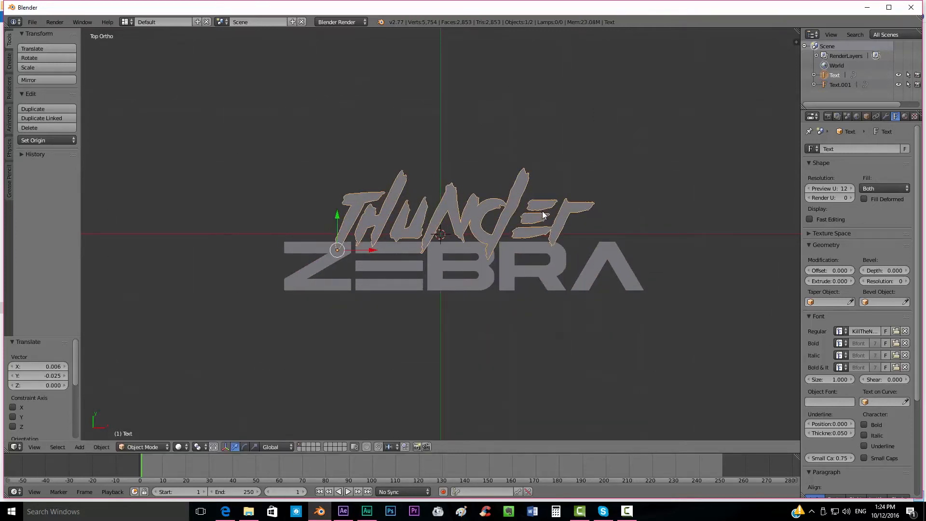
# - Fine-tune the thunder text's size to a scale of 1.374 and its position, and shift both texts together toward the vertical centre line
pyautogui.press('s')
pyautogui.click(546, 213)
pyautogui.press('g')
pyautogui.click(544, 213)
pyautogui.keyDown('shift'); pyautogui.rightClick(535, 270); pyautogui.keyUp('shift')
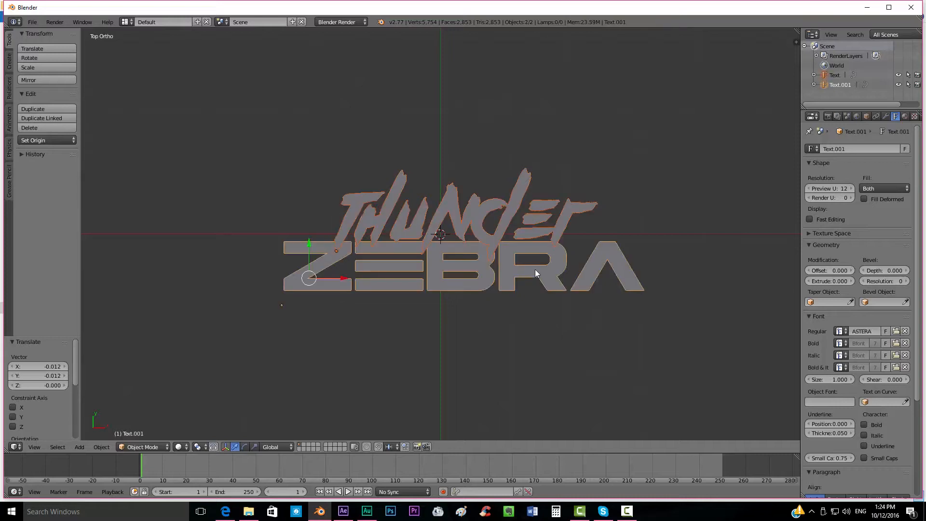
pyautogui.press('a')
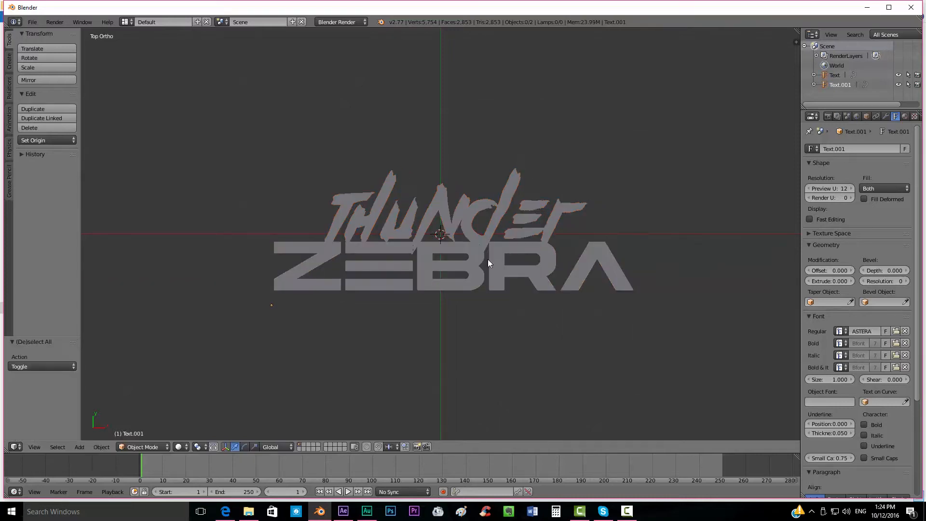
# - Give the zebra text depth by setting its Extrude value to 0.1
pyautogui.moveTo(487, 259)
pyautogui.mouseDown(button='middle')
pyautogui.moveTo(479, 290)
pyautogui.moveTo(473, 257)
pyautogui.moveTo(440, 256)
pyautogui.moveTo(436, 225)
pyautogui.moveTo(401, 263)
pyautogui.moveTo(392, 223)
pyautogui.moveTo(403, 260)
pyautogui.moveTo(417, 213)
pyautogui.moveTo(411, 202)
pyautogui.moveTo(490, 248)
pyautogui.mouseUp(button='middle')
pyautogui.rightClick(402, 263)
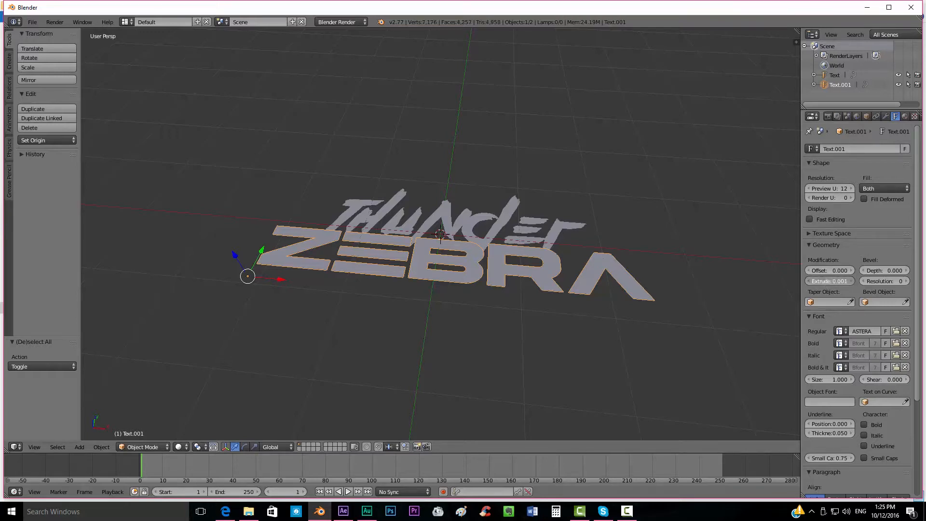
pyautogui.moveTo(830, 280); pyautogui.dragTo(858, 280)
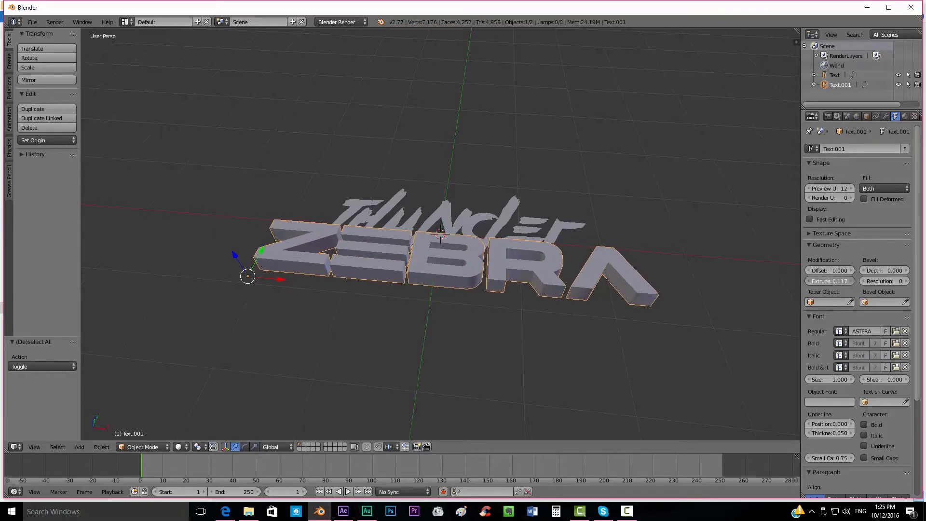
pyautogui.click(832, 282)
pyautogui.press('Return')
# - Give the thunder text the same depth as the zebra text by setting its Extrude value to 0.1
pyautogui.moveTo(580, 292); pyautogui.dragTo(530, 241, button='middle')
pyautogui.rightClick(530, 241)
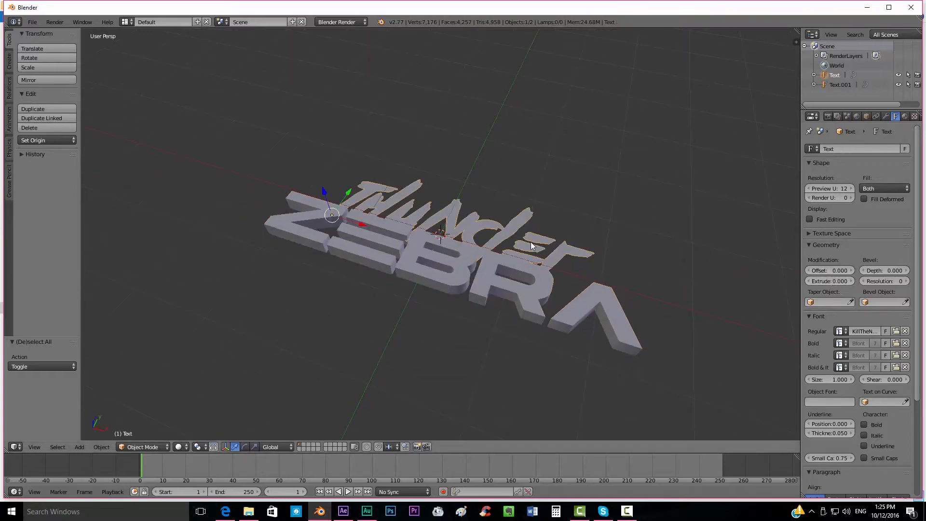
pyautogui.click(829, 281)
pyautogui.write('0.1')
pyautogui.press('Return')
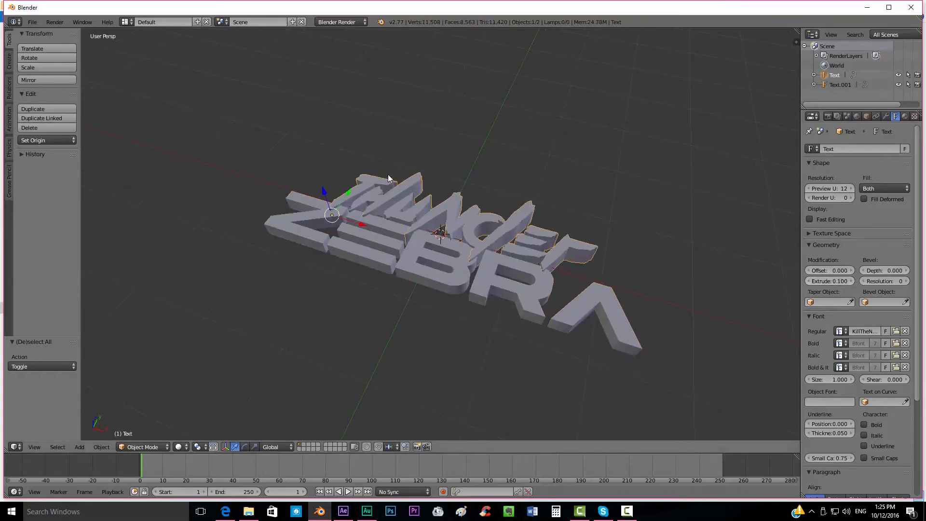
# - Raise the thunder text 0.017 along Z so its faces stand out from the zebra text
pyautogui.moveTo(499, 241); pyautogui.dragTo(376, 194, button='middle')
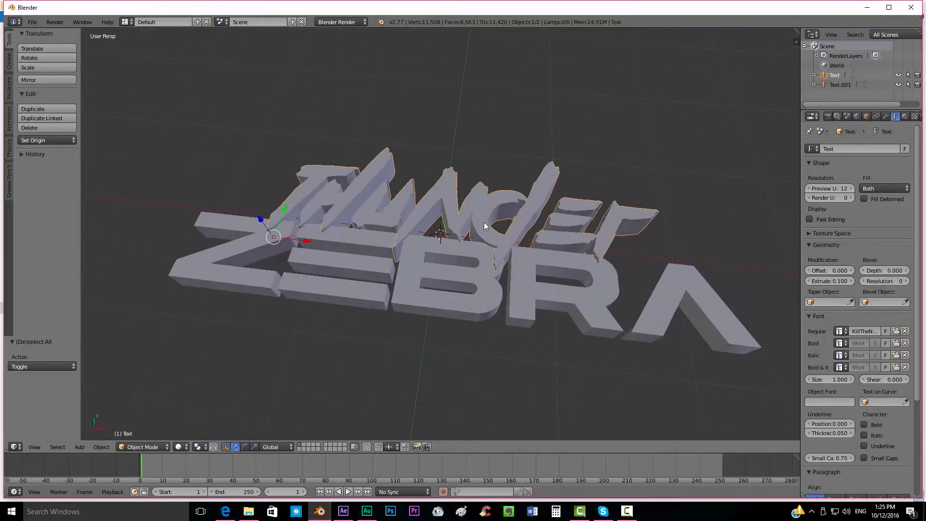
pyautogui.moveTo(484, 222); pyautogui.dragTo(243, 216, button='middle')
pyautogui.moveTo(212, 227); pyautogui.dragTo(213, 222)
pyautogui.moveTo(213, 221); pyautogui.dragTo(343, 227, button='middle')
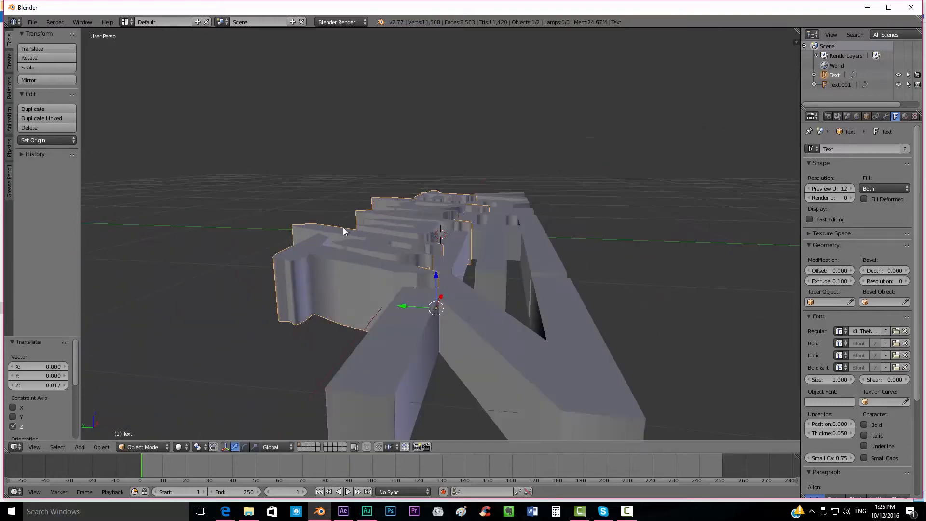
pyautogui.moveTo(545, 286); pyautogui.dragTo(568, 243, button='middle')
pyautogui.moveTo(476, 213); pyautogui.dragTo(492, 262, button='middle')
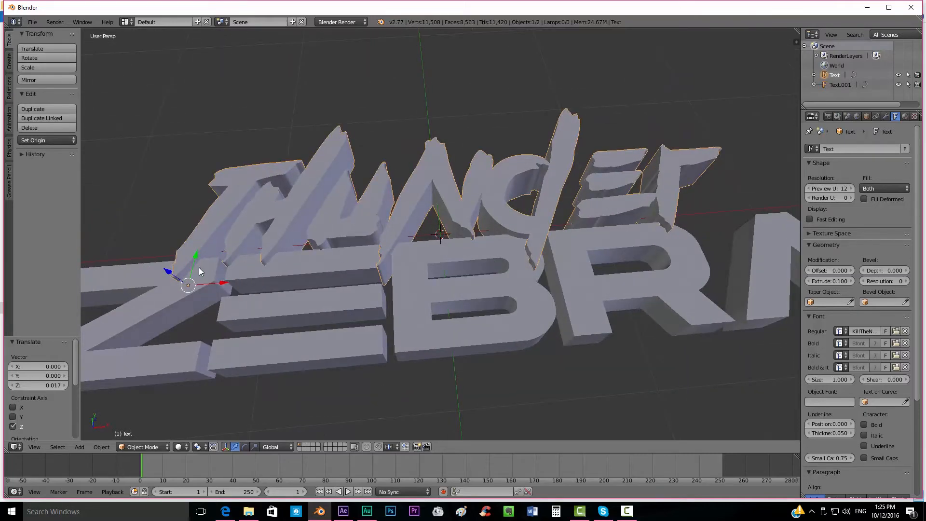
pyautogui.press('g')
pyautogui.press('z')
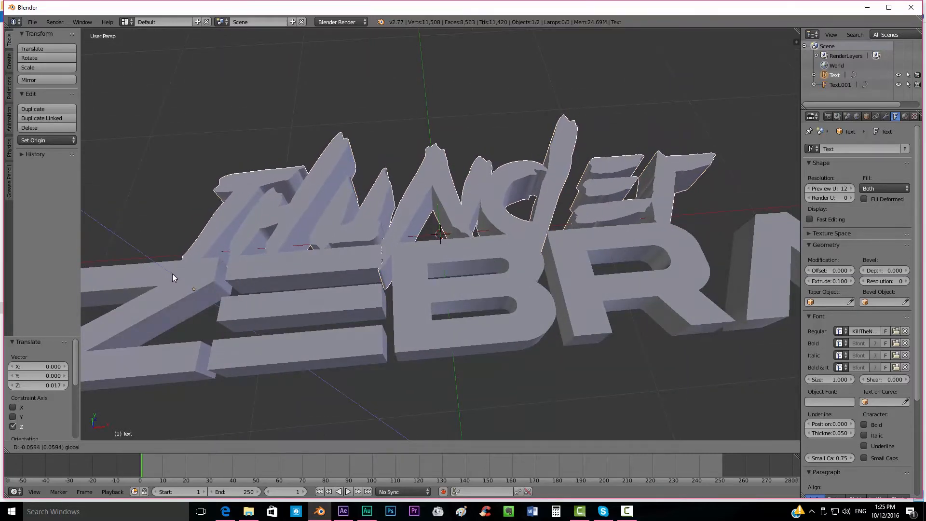
pyautogui.moveTo(172, 273); pyautogui.dragTo(173, 274)
pyautogui.moveTo(392, 227); pyautogui.dragTo(392, 256, button='middle')
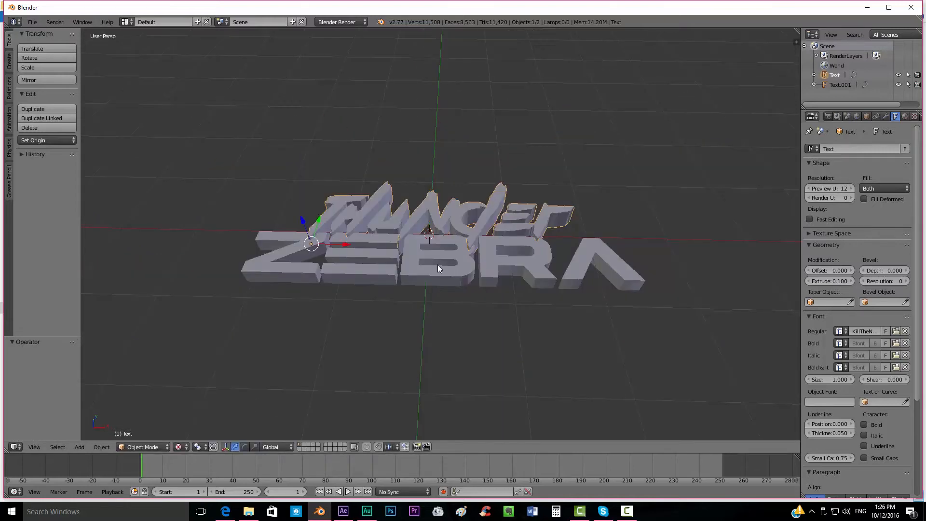
# - Set the 3D view's viewport shading to Texture
pyautogui.moveTo(437, 265)
pyautogui.mouseDown(button='middle')
pyautogui.moveTo(438, 277)
pyautogui.moveTo(392, 271)
pyautogui.moveTo(444, 272)
pyautogui.moveTo(450, 262)
pyautogui.moveTo(432, 263)
pyautogui.mouseUp(button='middle')
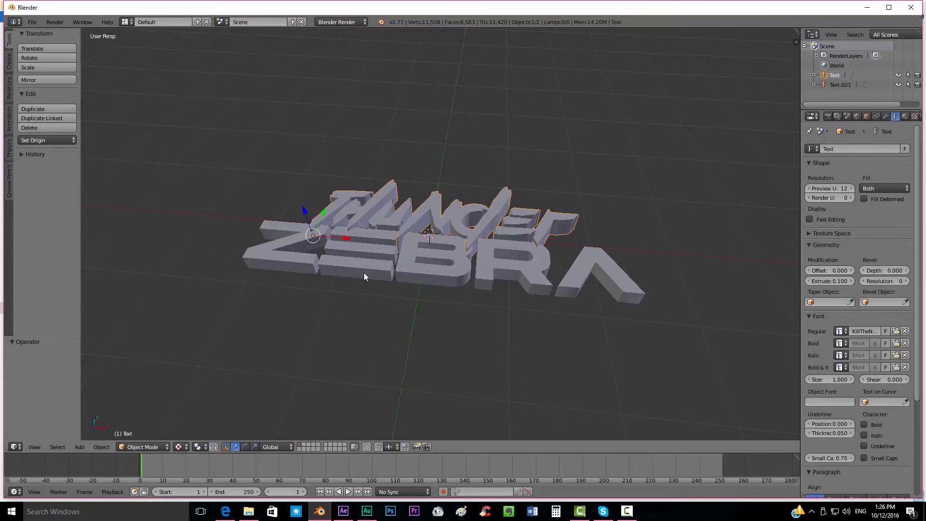
pyautogui.click(178, 447)
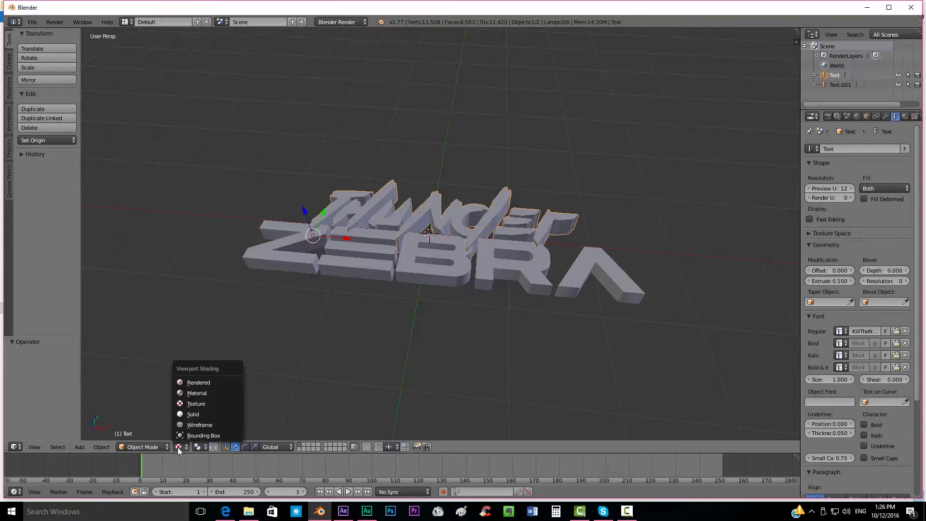
pyautogui.click(213, 405)
pyautogui.moveTo(460, 216)
pyautogui.mouseDown(button='middle')
pyautogui.moveTo(467, 228)
pyautogui.moveTo(473, 216)
pyautogui.mouseUp(button='middle')
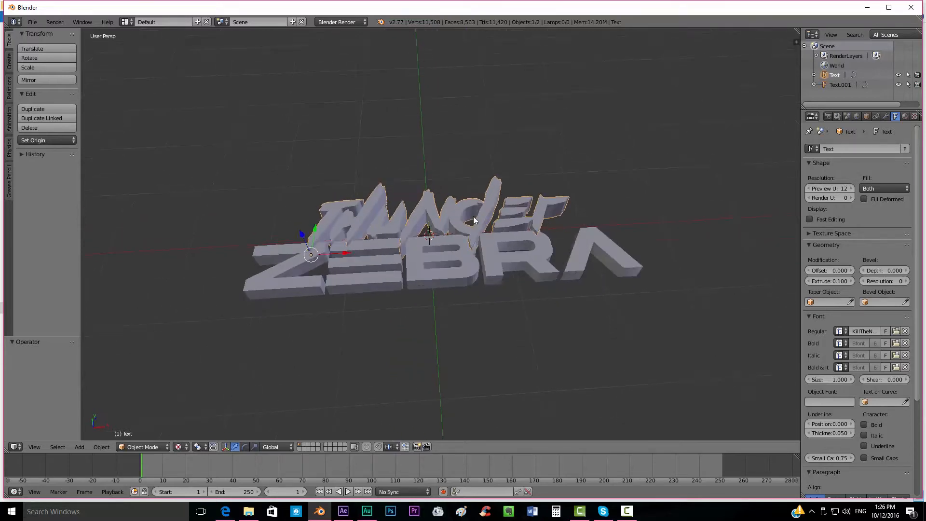
pyautogui.scroll(-1, 473, 216)
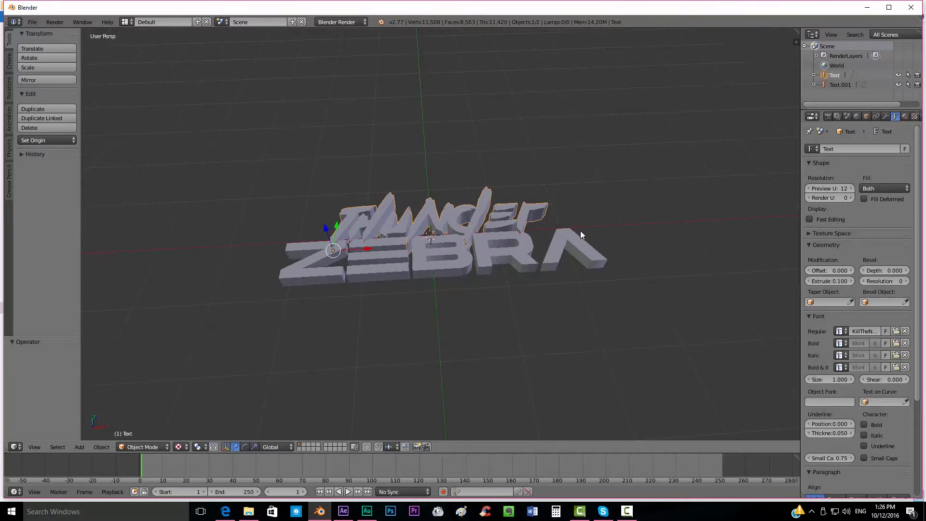
# - Change the viewport's material mode from Multitexture to GLSL in the shading settings and deselect all objects
pyautogui.press('n')
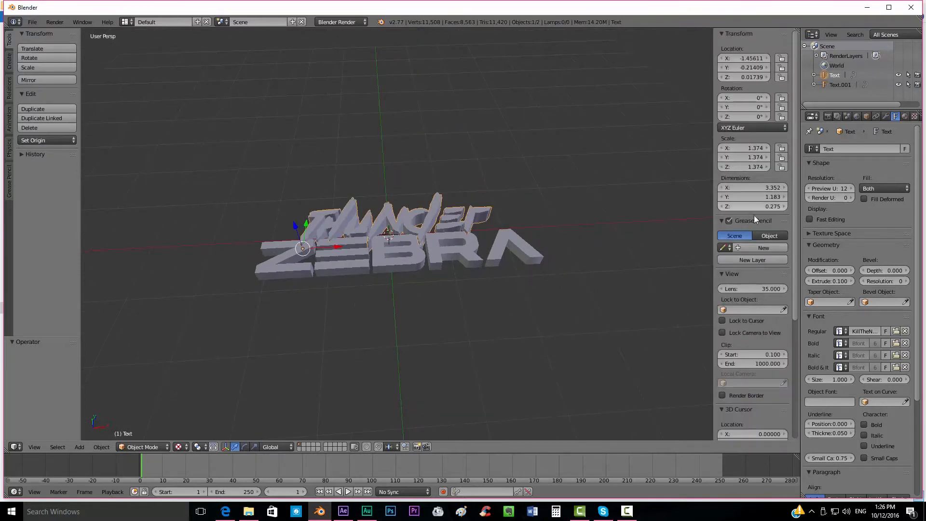
pyautogui.scroll(-6, 752, 241)
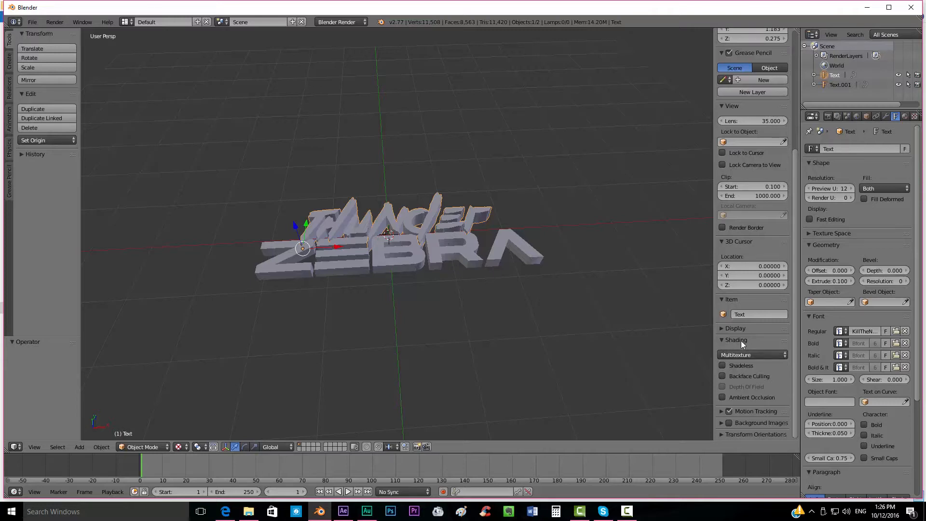
pyautogui.click(753, 354)
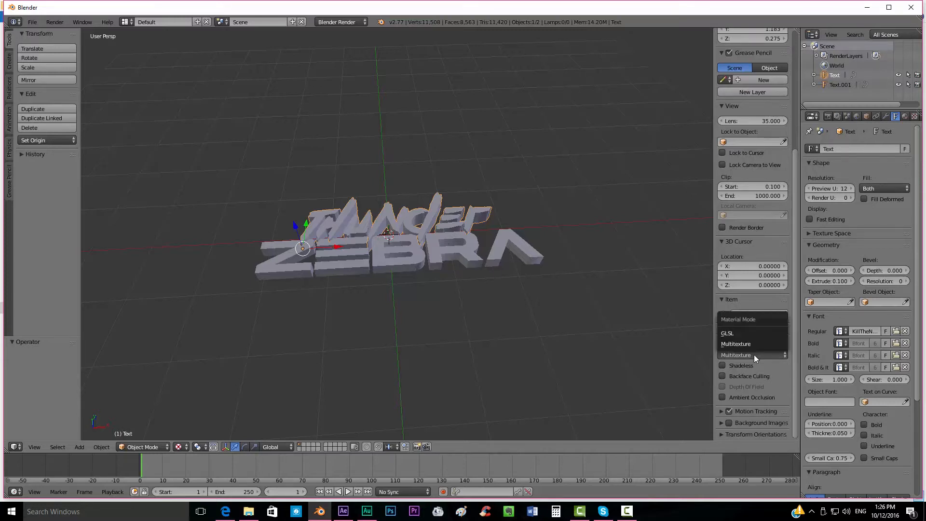
pyautogui.click(747, 334)
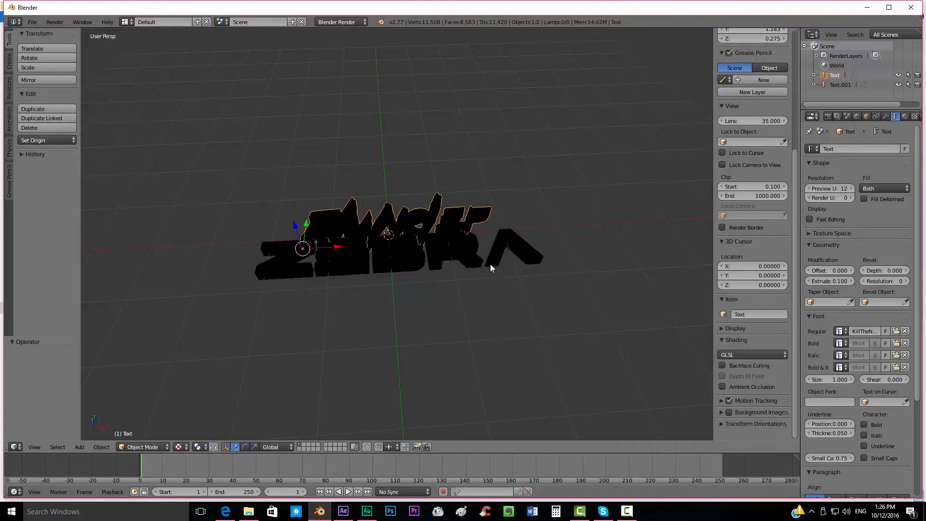
pyautogui.moveTo(490, 264); pyautogui.dragTo(478, 263, button='middle')
pyautogui.scroll(2, 478, 262)
pyautogui.press('a')
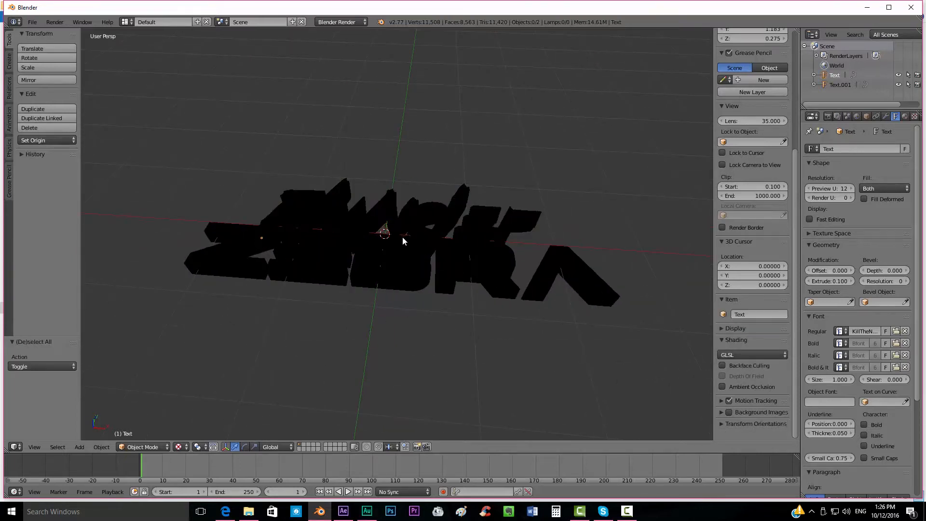
# - Add a Hemi lamp to the scene
pyautogui.scroll(-3, 436, 236)
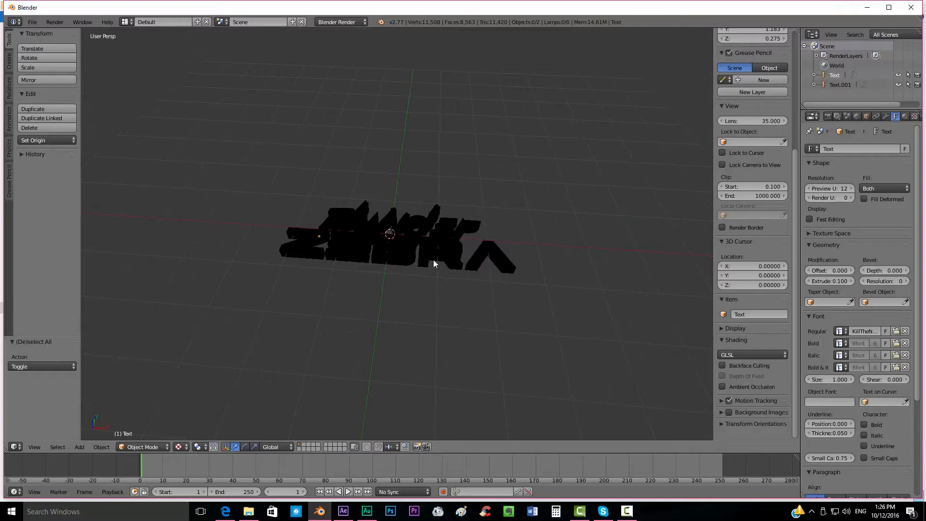
pyautogui.scroll(2, 433, 259)
pyautogui.press('space')
pyautogui.write('add')
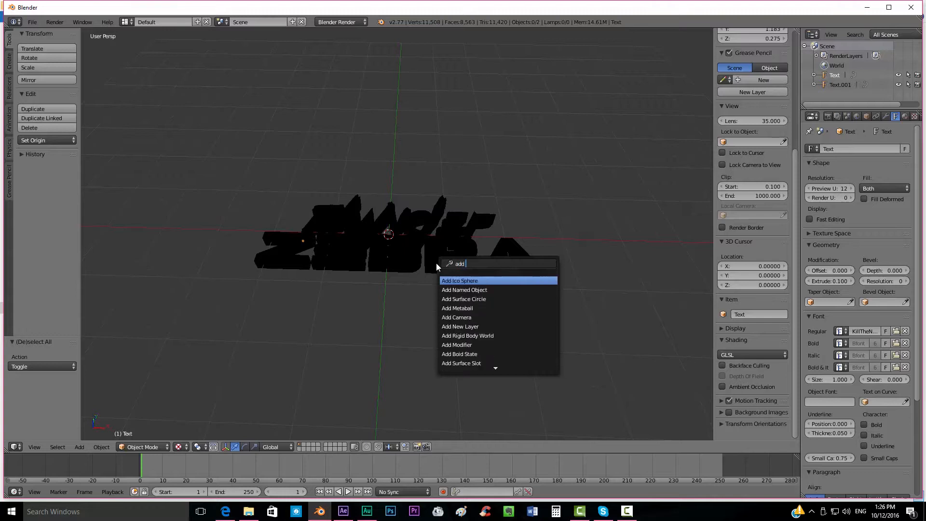
pyautogui.write(' lamp')
pyautogui.click(472, 280)
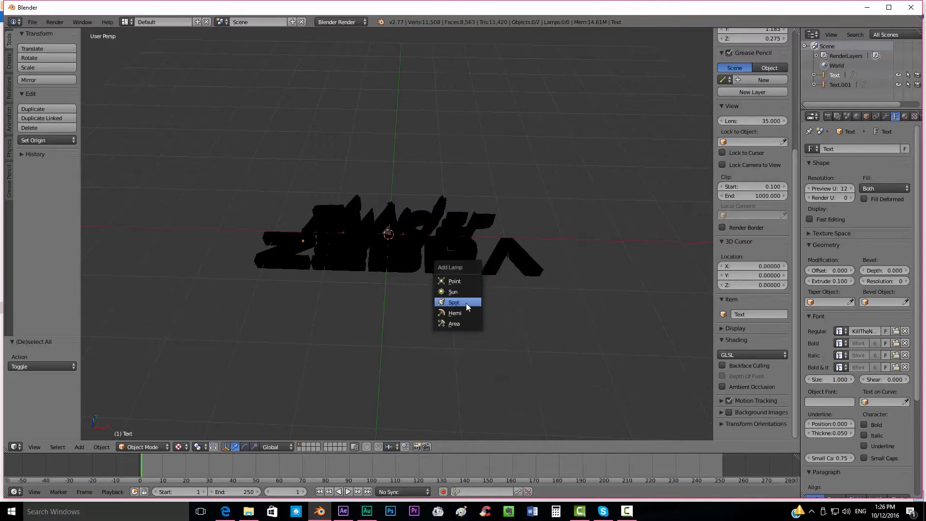
pyautogui.click(460, 312)
# - Move the Hemi lamp up and behind the logo by about -0.879 in X, 2.484 in Y and 2.508 in Z
pyautogui.moveTo(438, 302); pyautogui.dragTo(424, 328, button='middle')
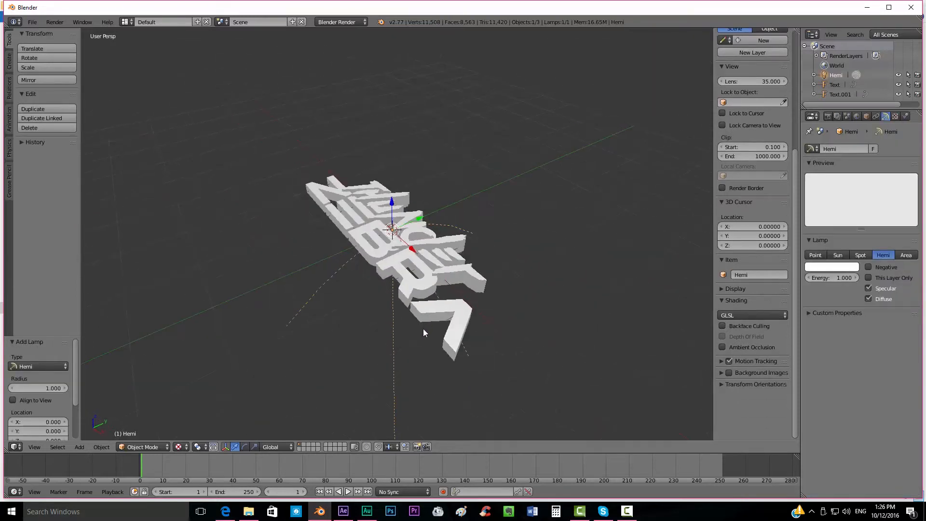
pyautogui.press('g')
pyautogui.click(514, 149)
pyautogui.moveTo(515, 149); pyautogui.dragTo(540, 274, button='middle')
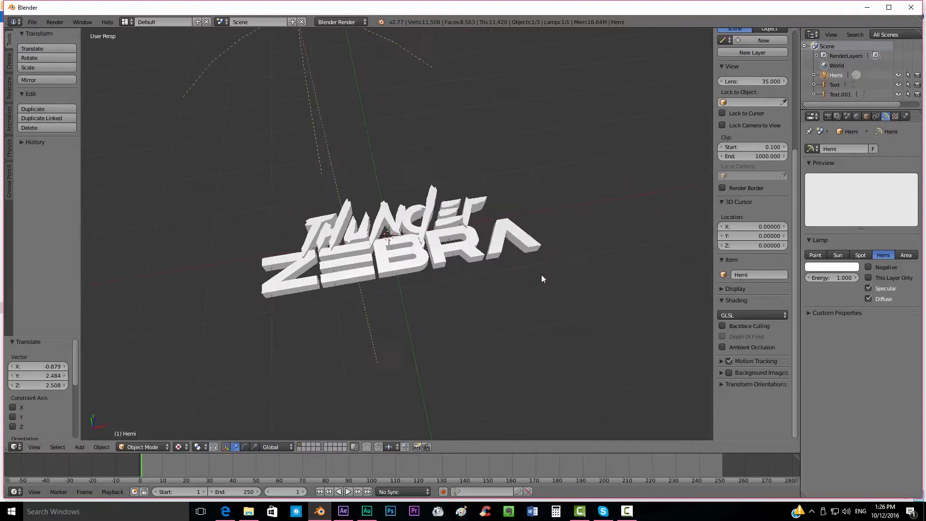
# - Set the Hemi lamp's energy to 0.3 and check the lighting on both texts with nothing selected
pyautogui.scroll(3, 541, 279)
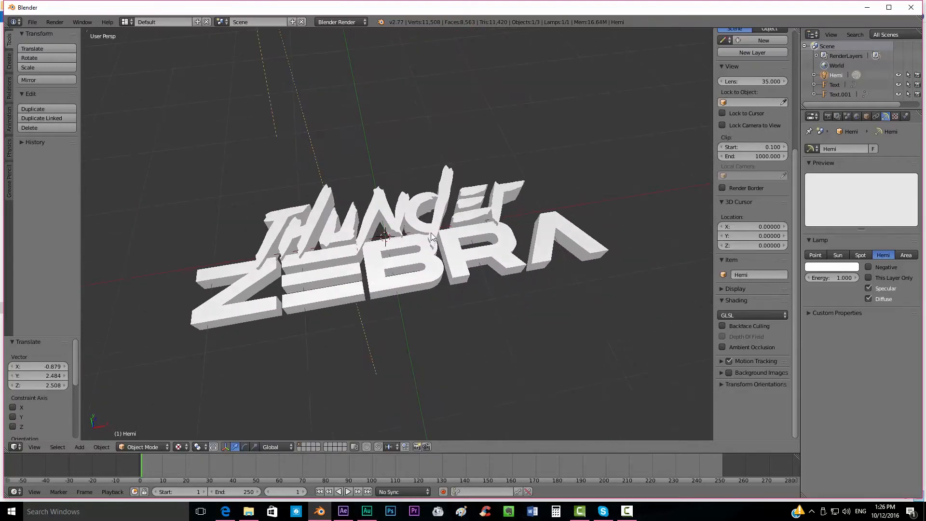
pyautogui.click(841, 279)
pyautogui.press('Return')
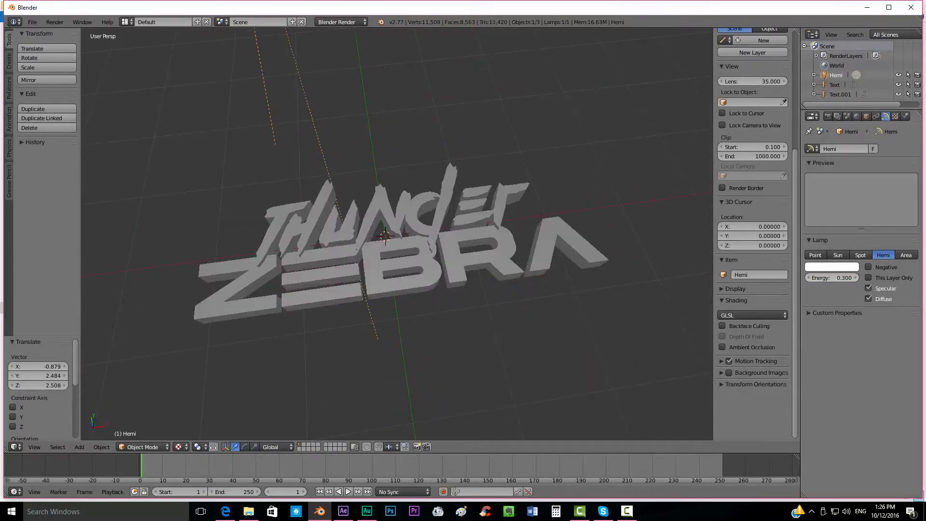
pyautogui.rightClick(432, 256)
pyautogui.moveTo(429, 184); pyautogui.dragTo(433, 166, button='middle')
pyautogui.scroll(2, 433, 167)
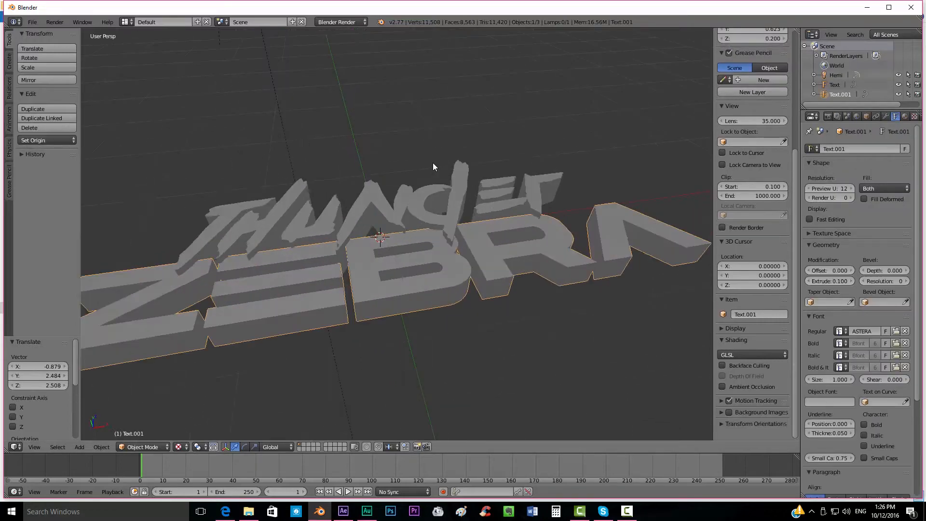
pyautogui.moveTo(428, 217); pyautogui.dragTo(413, 242, button='middle')
pyautogui.press('a')
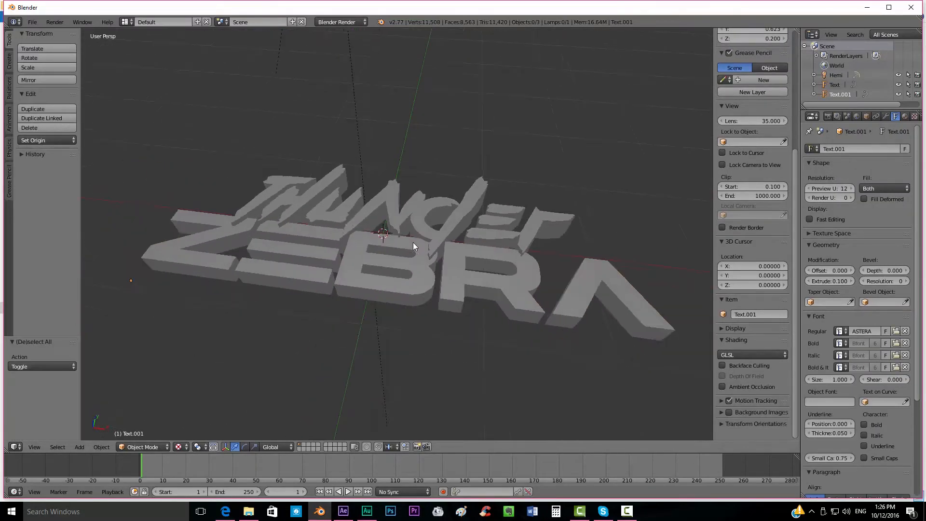
# - Switch to the web browser and search Google Images for "seamless iron texture" in a new tab
pyautogui.hotkey('ctrl', 't')
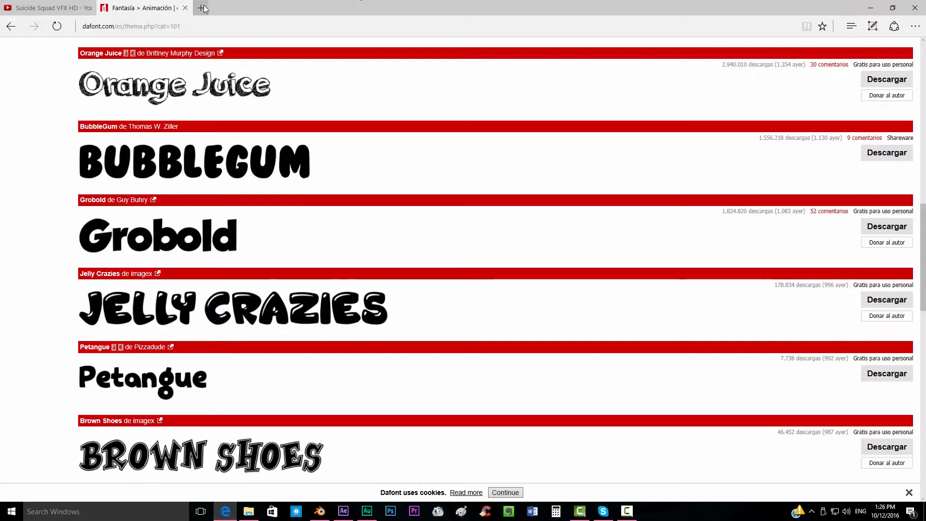
pyautogui.write('google.com/')
pyautogui.press('Return')
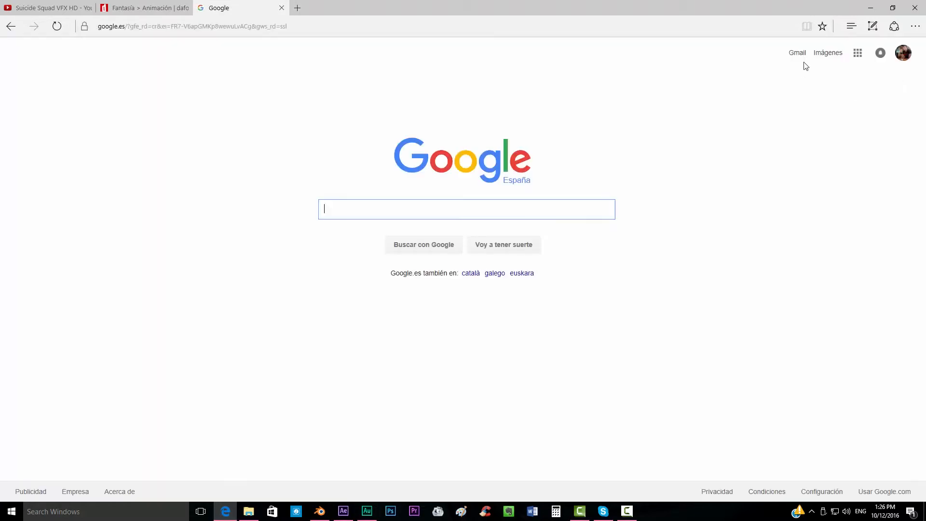
pyautogui.click(823, 54)
pyautogui.write('se')
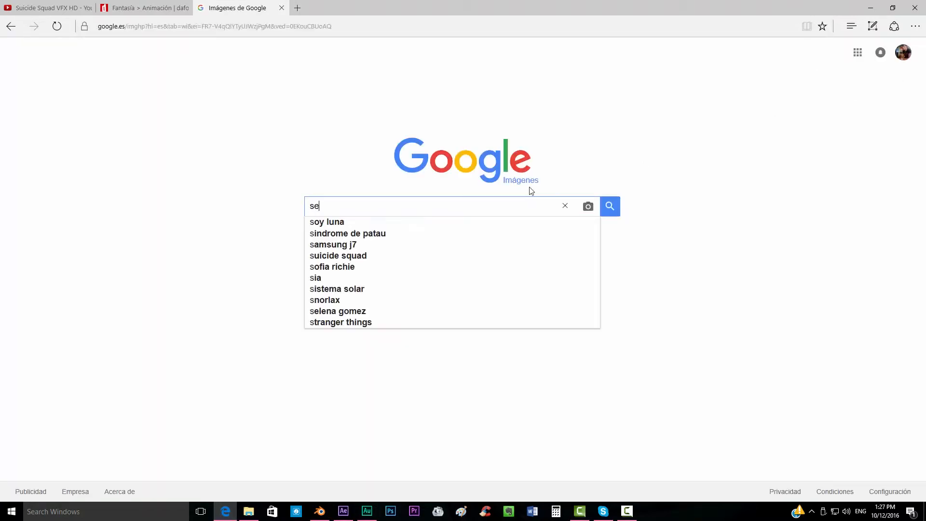
pyautogui.write('amless iron texture')
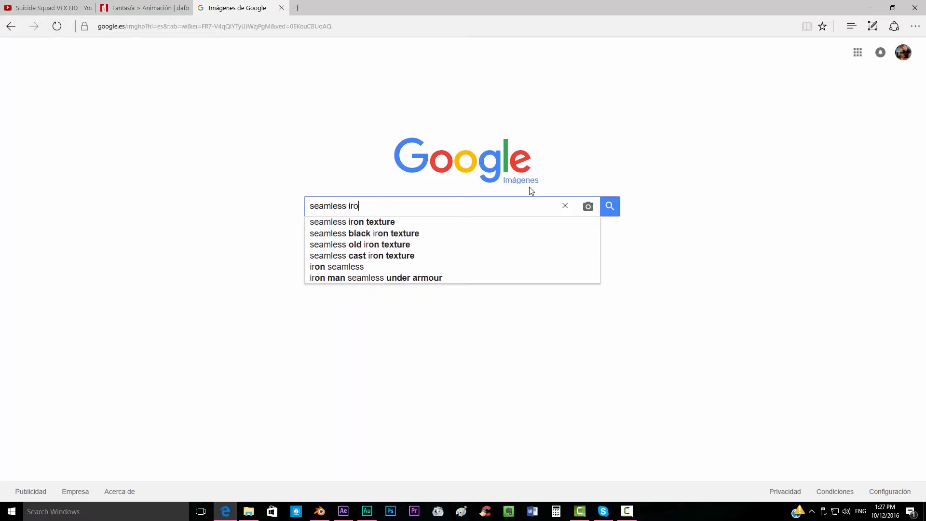
pyautogui.press('Return')
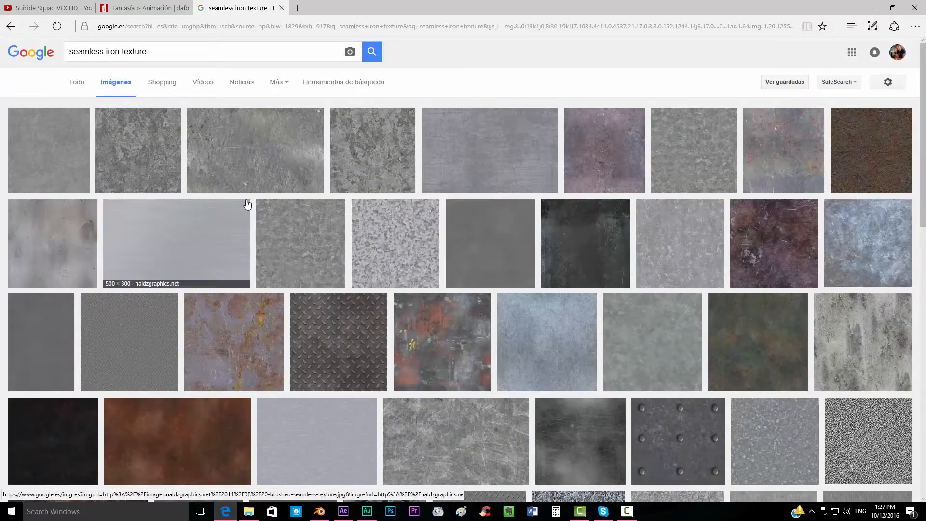
# - Browse the texture results and open the preview of the 500 × 300 scratched metal image from naldzgraphics.net
pyautogui.scroll(-3, 479, 202)
pyautogui.scroll(-5, 480, 202)
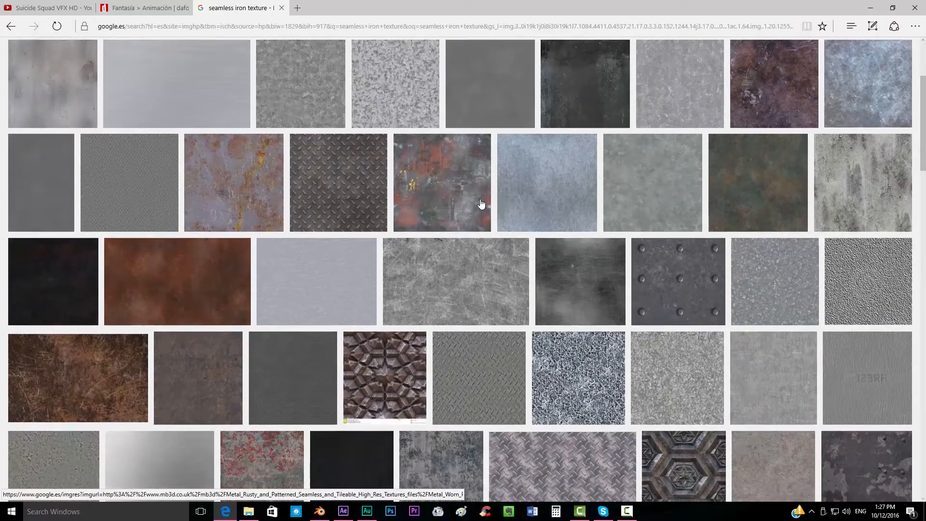
pyautogui.scroll(-2, 480, 203)
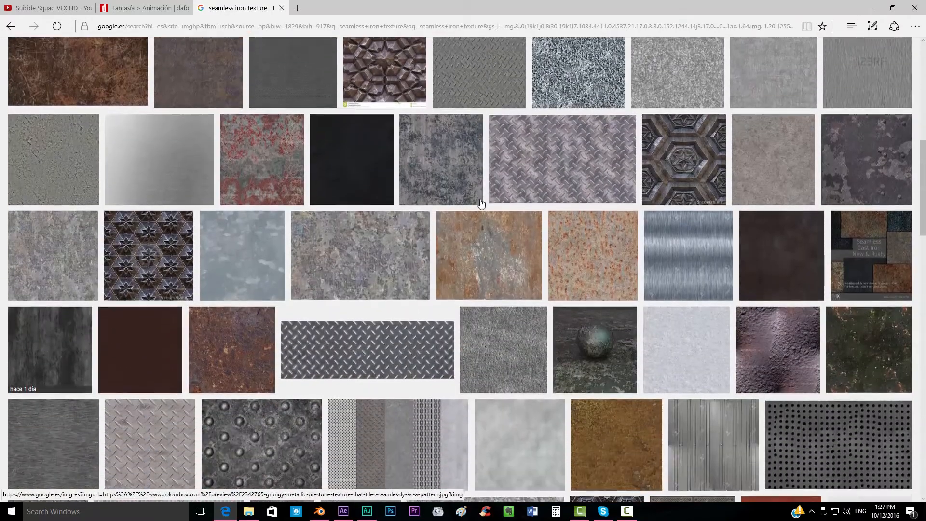
pyautogui.scroll(10, 480, 203)
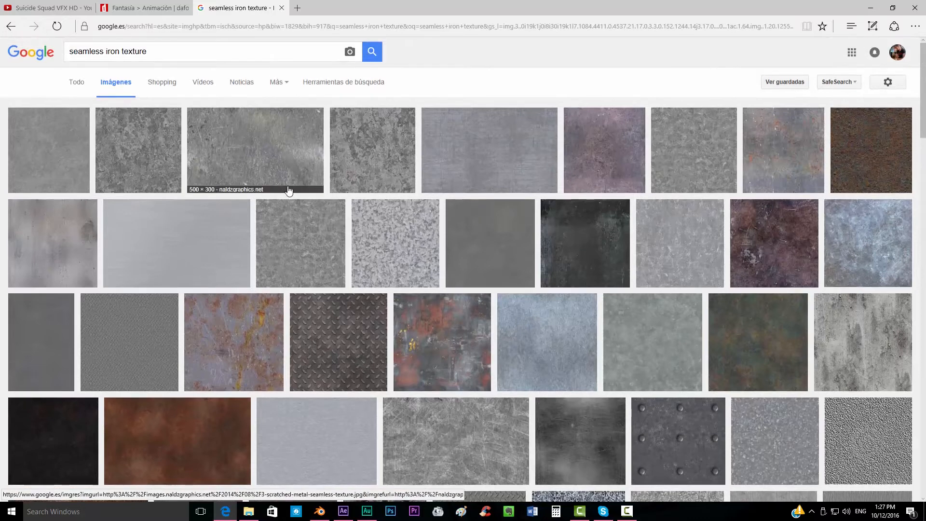
pyautogui.click(247, 151)
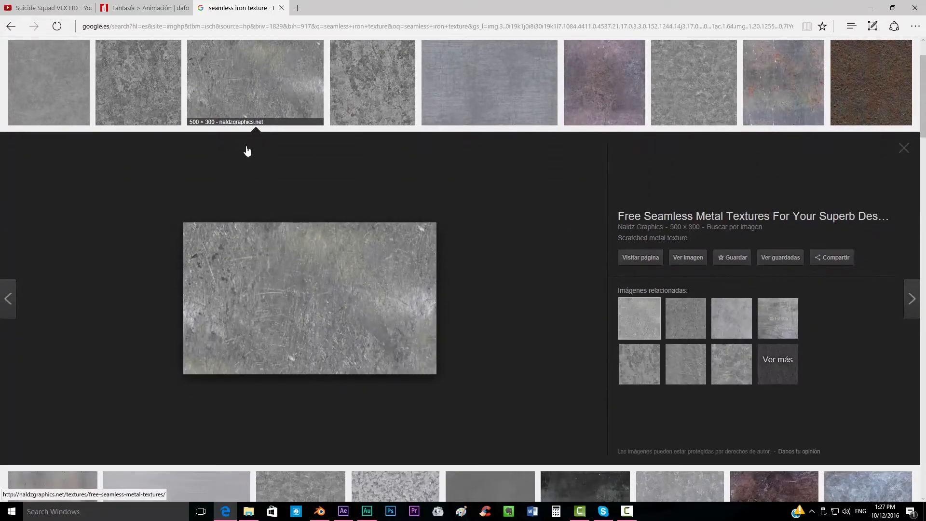
# - Save the scratched metal picture as iron_texture in JPEG format to H:\Tutorials\suicide squad logo
pyautogui.rightClick(308, 295)
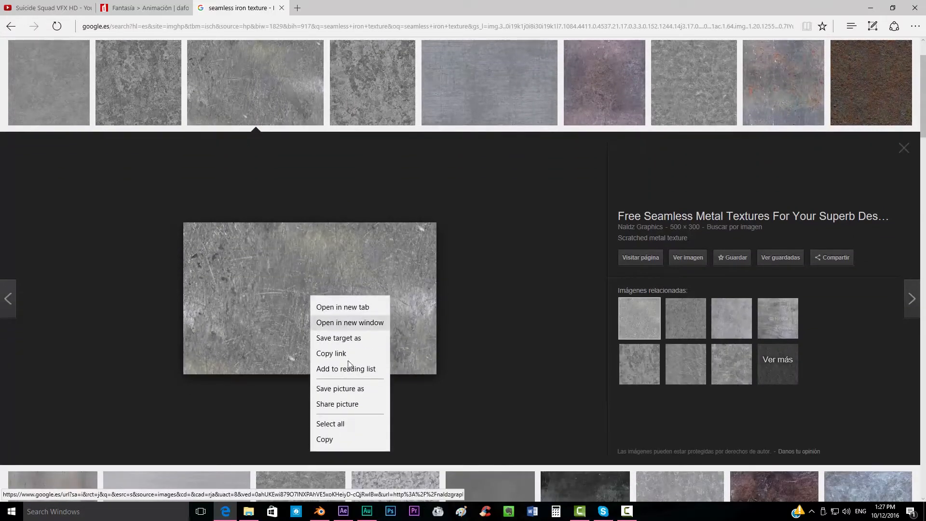
pyautogui.click(359, 389)
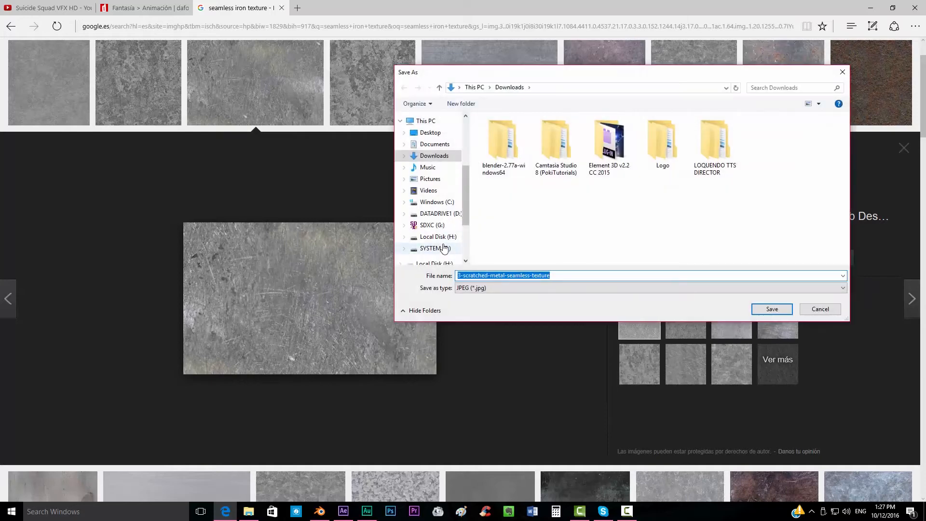
pyautogui.scroll(-1, 440, 246)
pyautogui.click(443, 209)
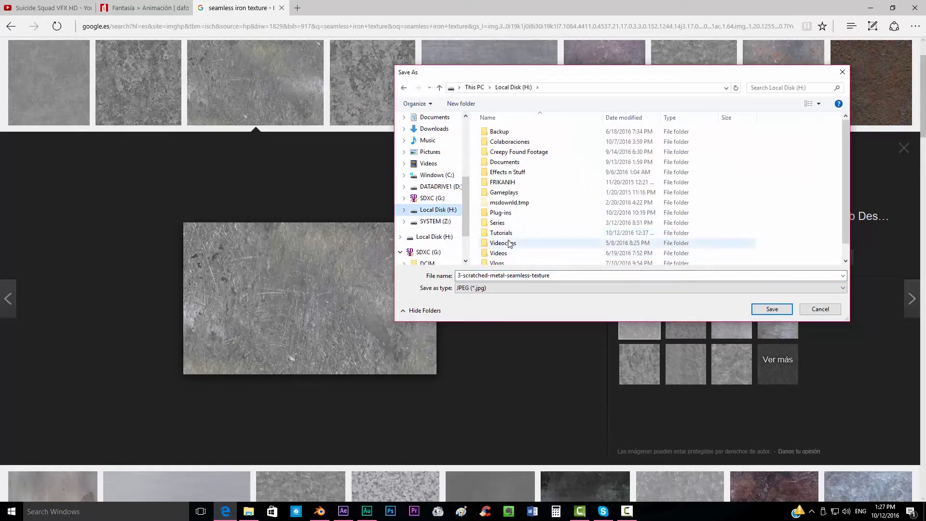
pyautogui.doubleClick(510, 243)
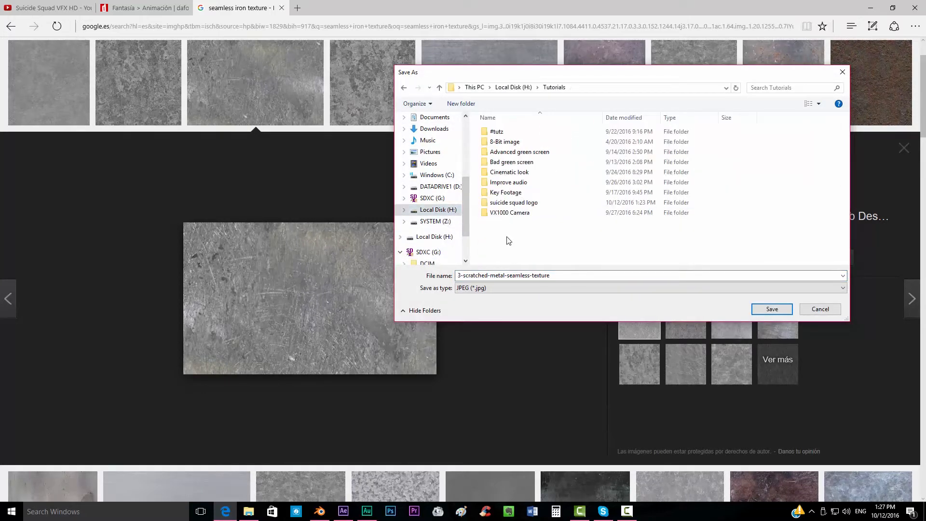
pyautogui.doubleClick(515, 203)
pyautogui.click(560, 276)
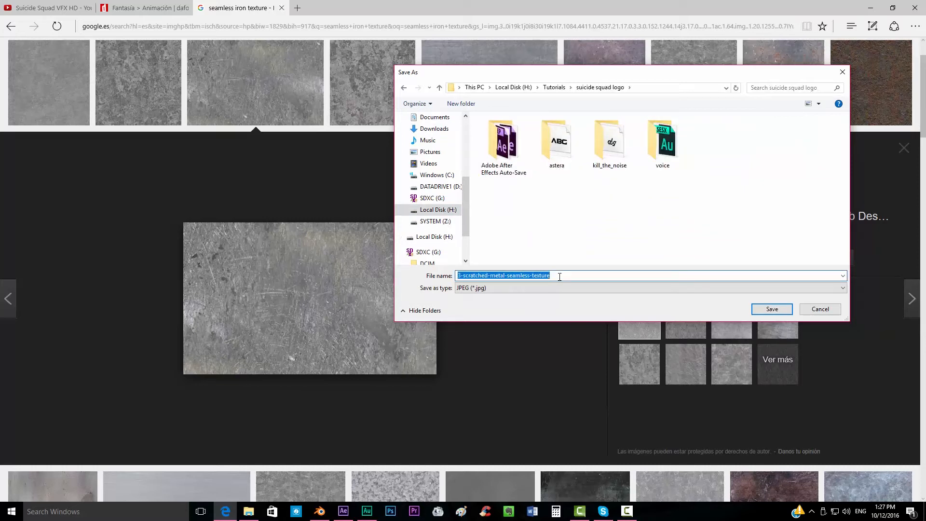
pyautogui.write('iron_')
pyautogui.press('Return')
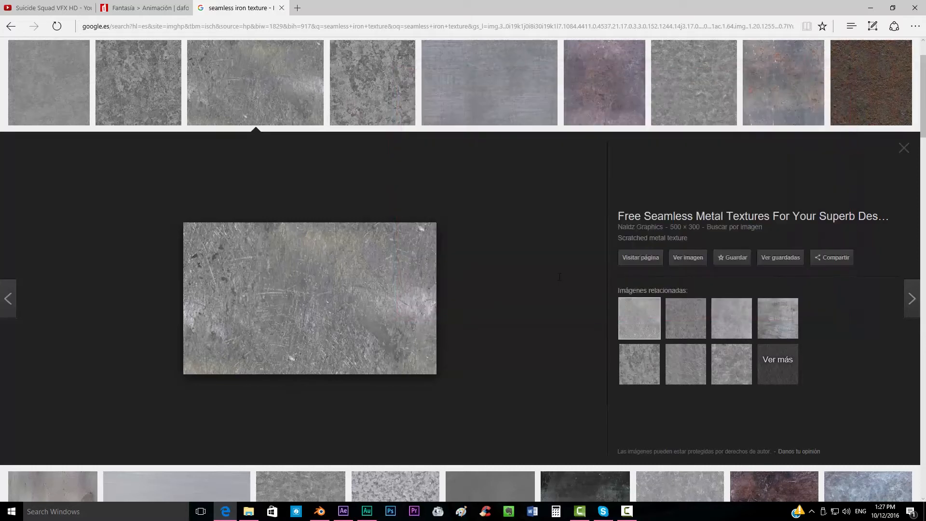
# - Switch to Blender, widen the properties area and give the THUNDER text a new material named iron
pyautogui.click(319, 511)
pyautogui.rightClick(405, 210)
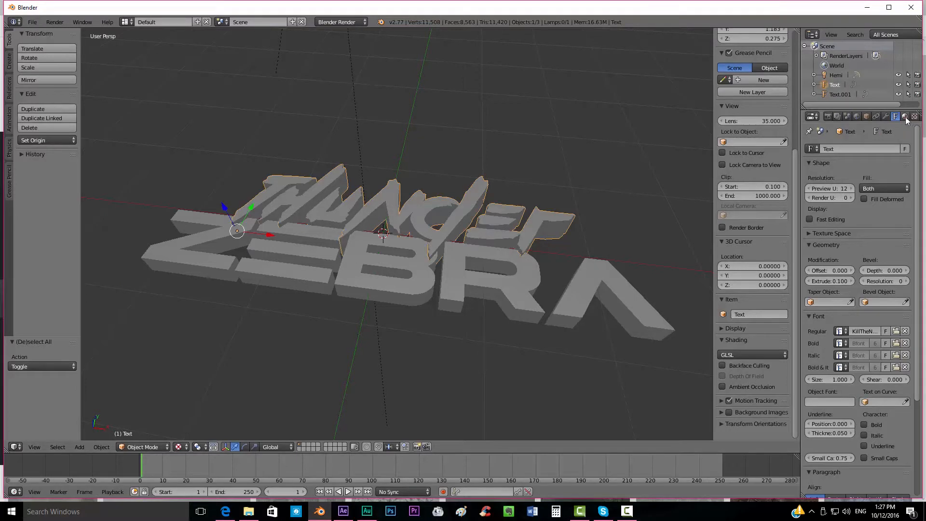
pyautogui.click(904, 116)
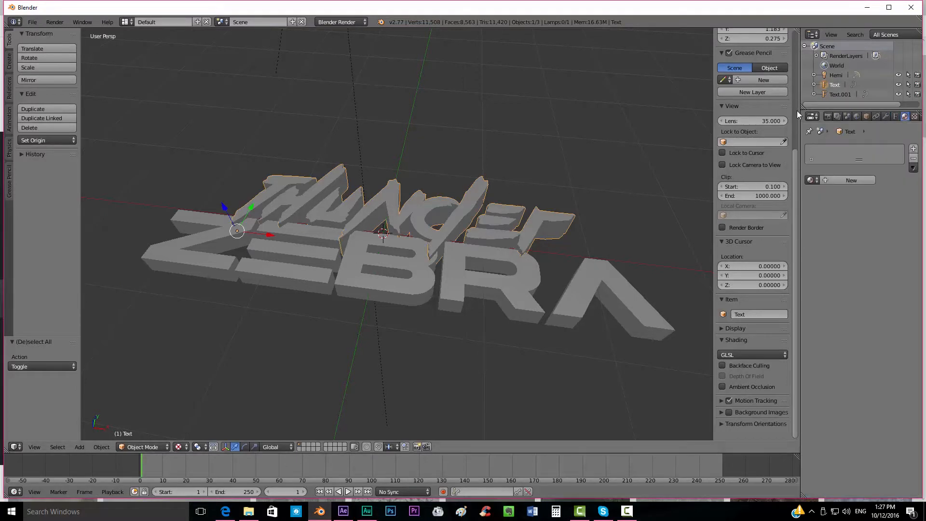
pyautogui.moveTo(800, 113); pyautogui.dragTo(741, 107)
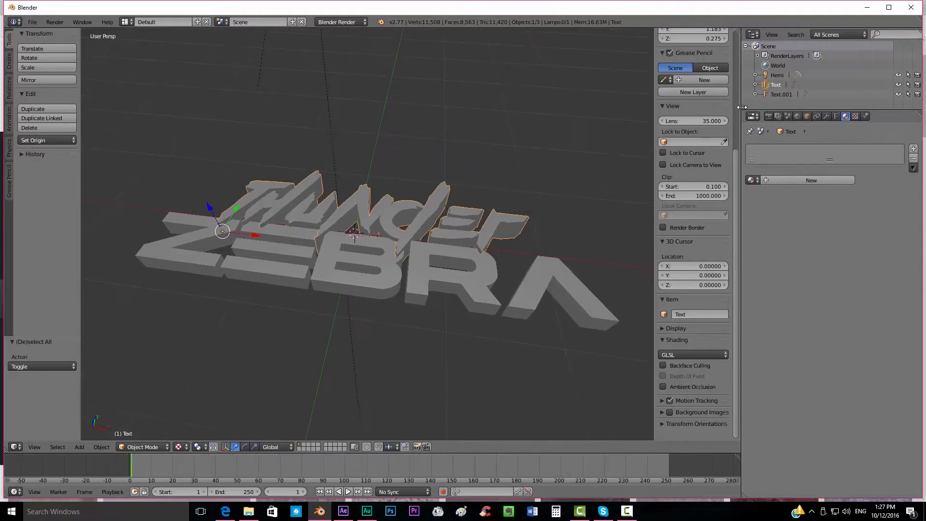
pyautogui.click(816, 180)
pyautogui.click(803, 179)
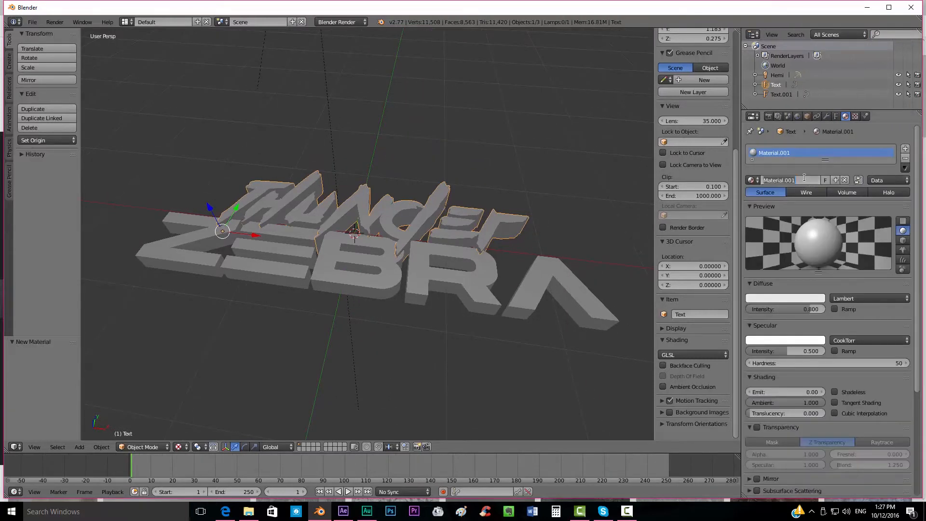
pyautogui.write('iron')
pyautogui.press('Return')
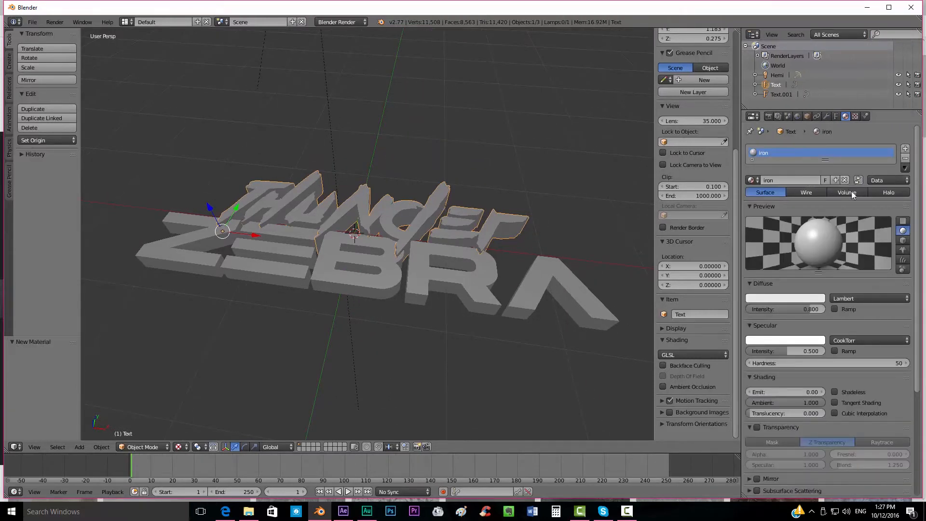
# - Add a new image texture named iron to the THUNDER text's iron material
pyautogui.click(855, 115)
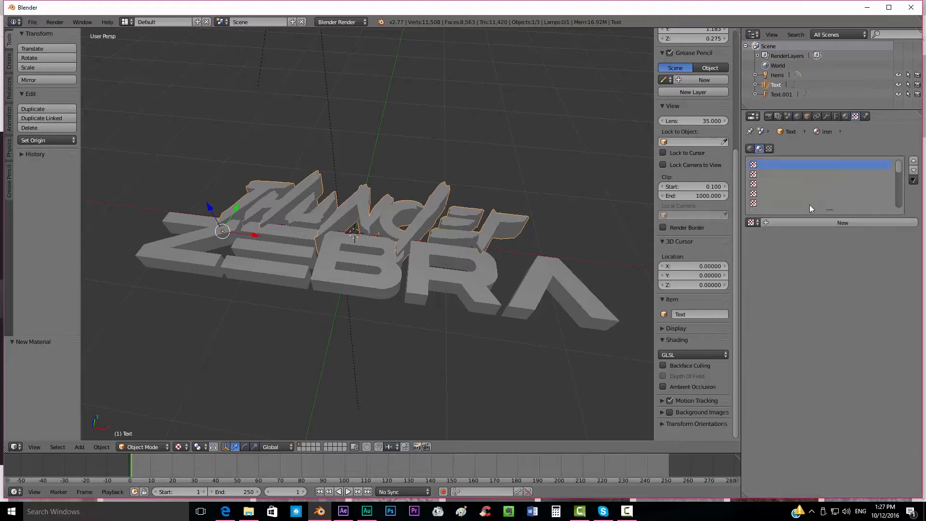
pyautogui.click(793, 223)
pyautogui.click(791, 223)
pyautogui.press('Return')
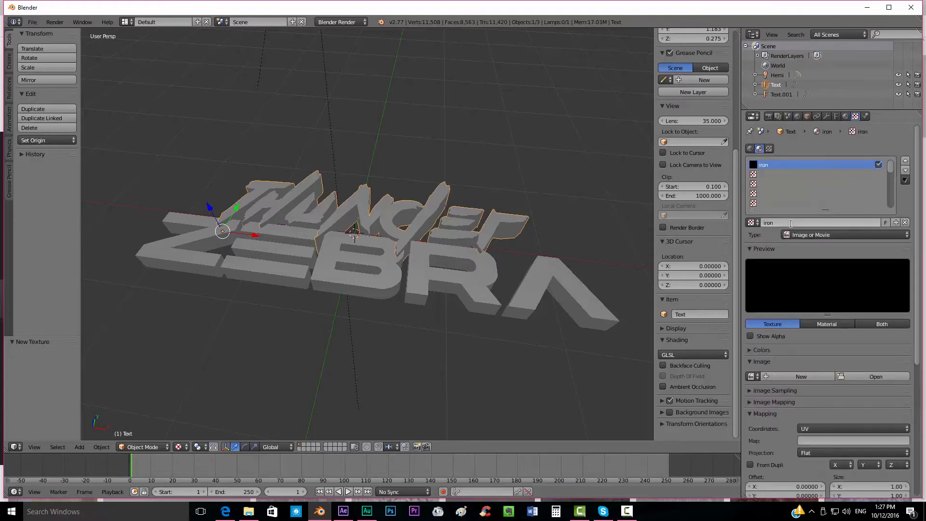
# - Load iron_texture.jpg from H:\Tutorials\suicide squad logo as the image of the iron texture
pyautogui.click(864, 377)
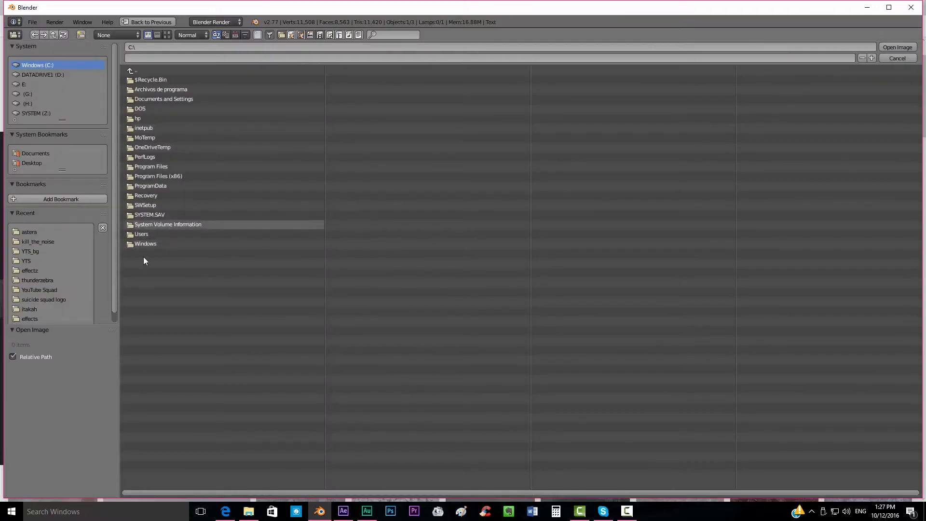
pyautogui.click(38, 290)
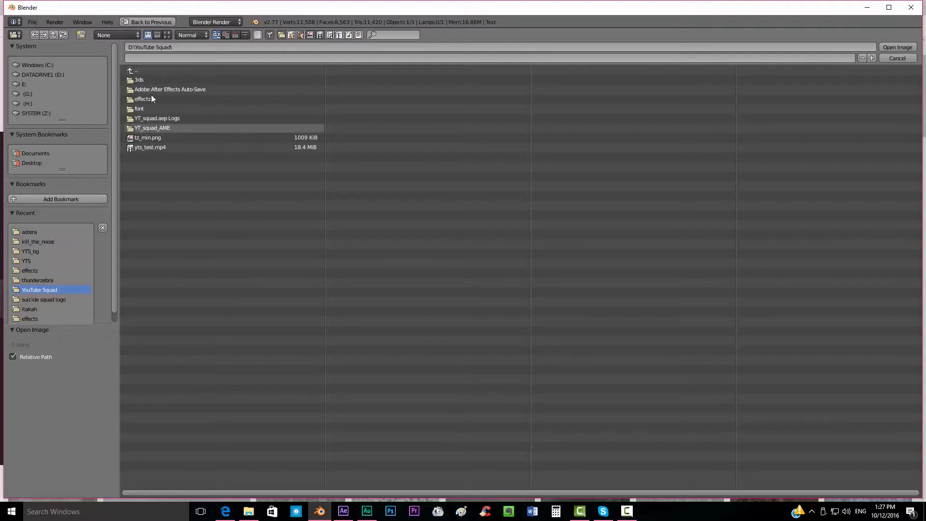
pyautogui.click(140, 71)
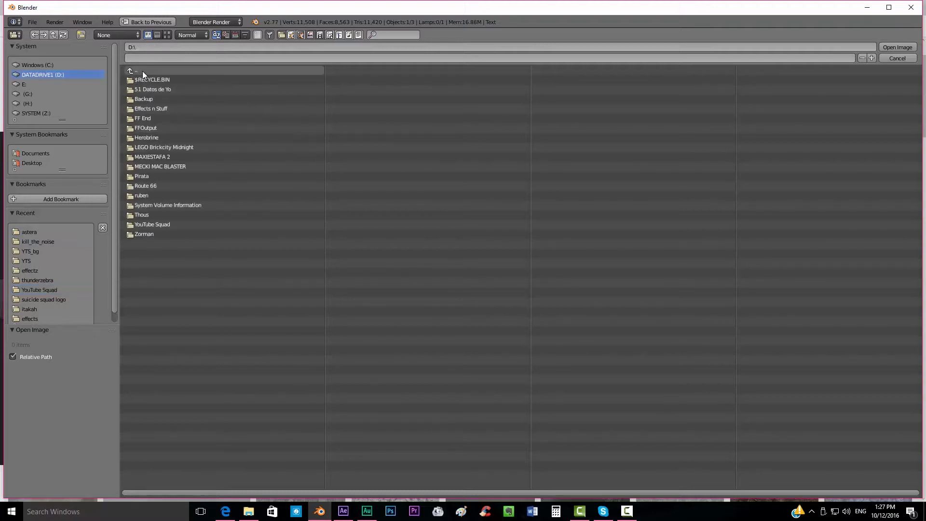
pyautogui.click(27, 104)
pyautogui.click(160, 196)
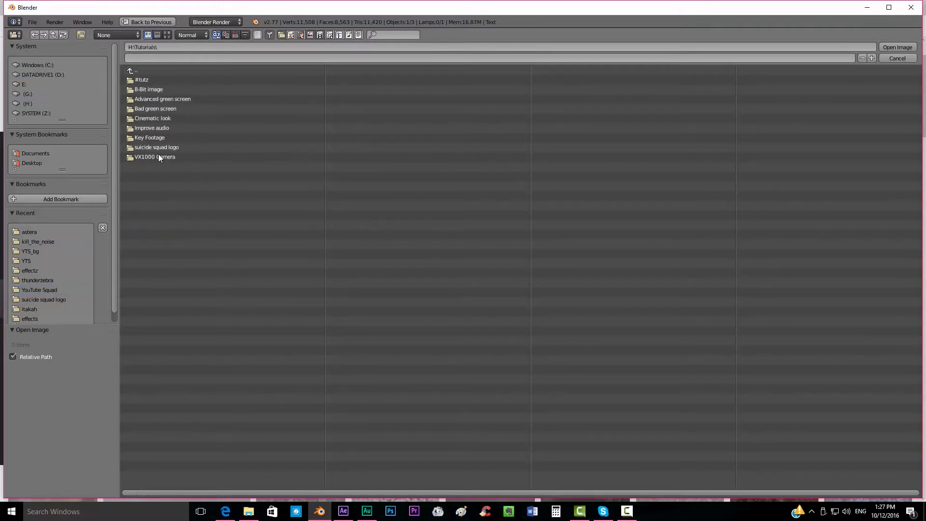
pyautogui.click(159, 148)
pyautogui.click(157, 118)
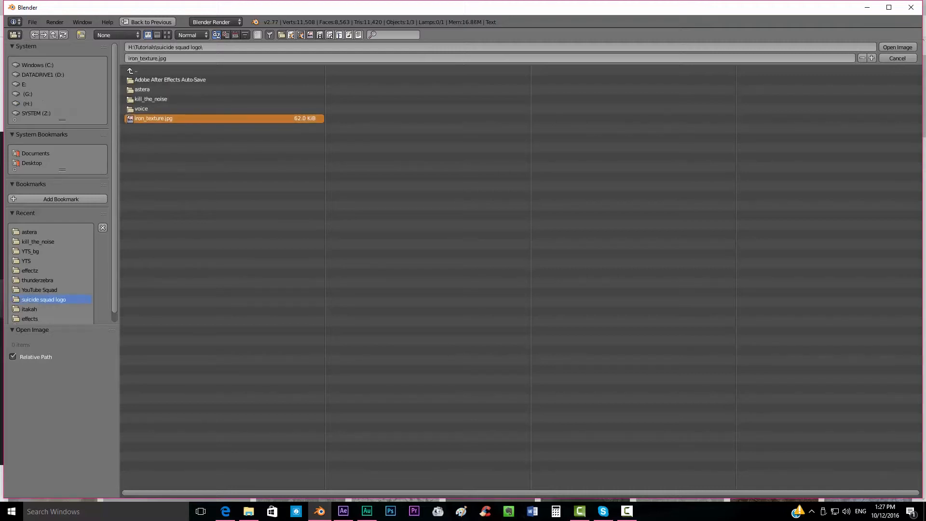
pyautogui.click(889, 49)
# - Examine from several angles how the iron texture looks on the faces and sides of the THUNDER text
pyautogui.moveTo(377, 257); pyautogui.dragTo(378, 291, button='middle')
pyautogui.scroll(2, 378, 291)
pyautogui.moveTo(370, 199); pyautogui.dragTo(300, 213, button='middle')
pyautogui.scroll(1, 374, 222)
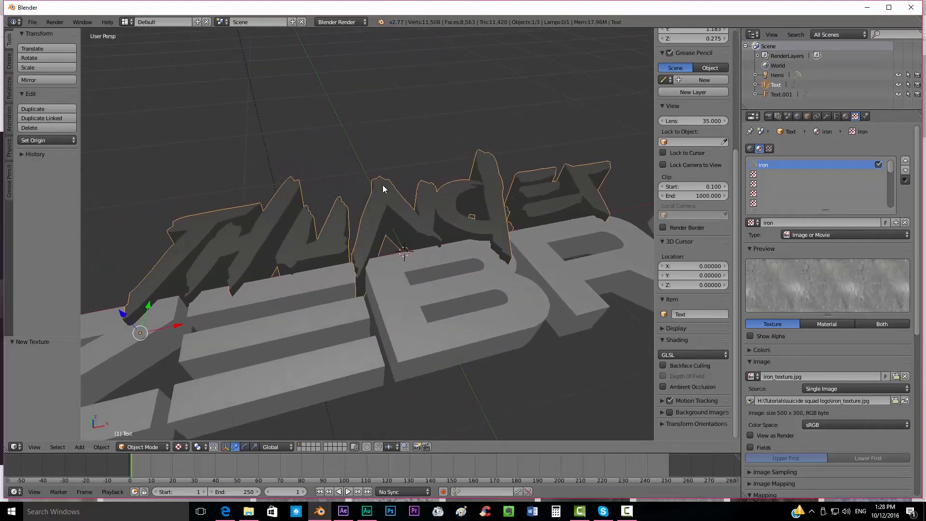
pyautogui.moveTo(384, 188); pyautogui.dragTo(405, 240, button='middle')
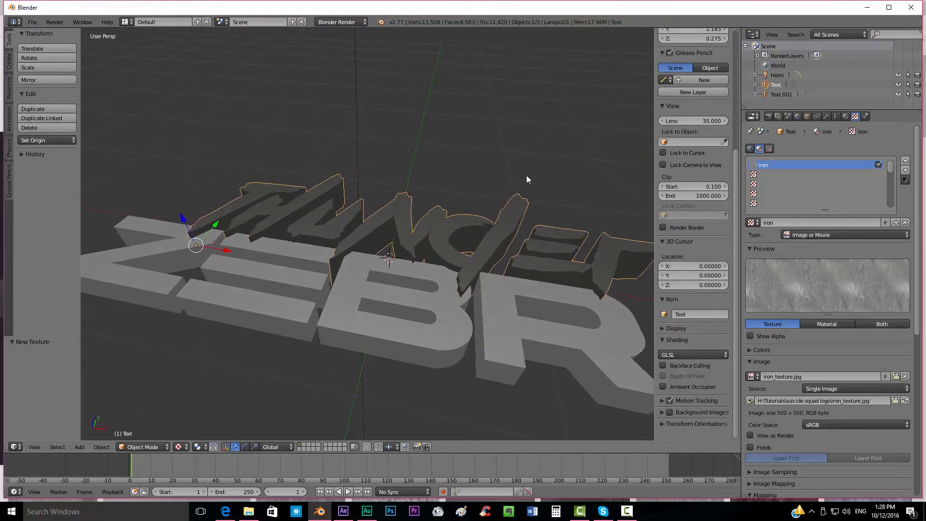
pyautogui.moveTo(340, 216); pyautogui.dragTo(357, 247, button='middle')
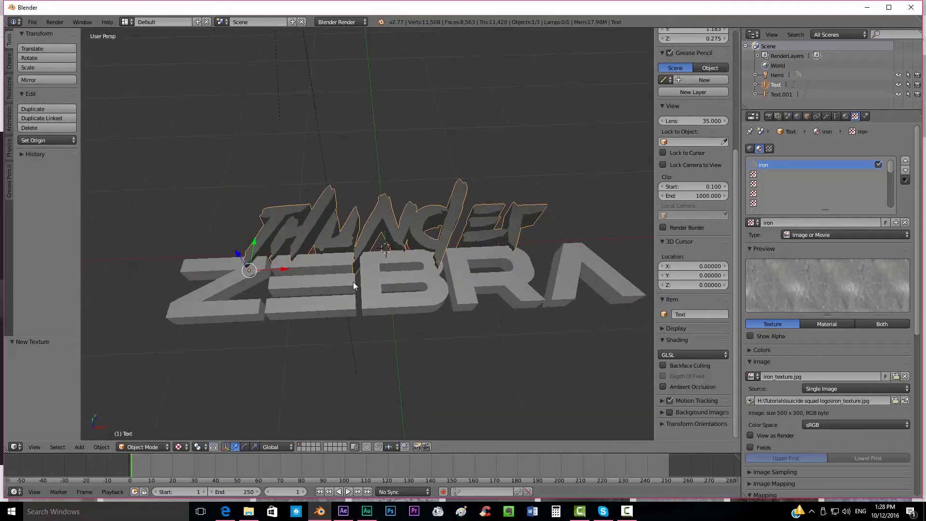
pyautogui.moveTo(353, 282); pyautogui.dragTo(498, 169, button='middle')
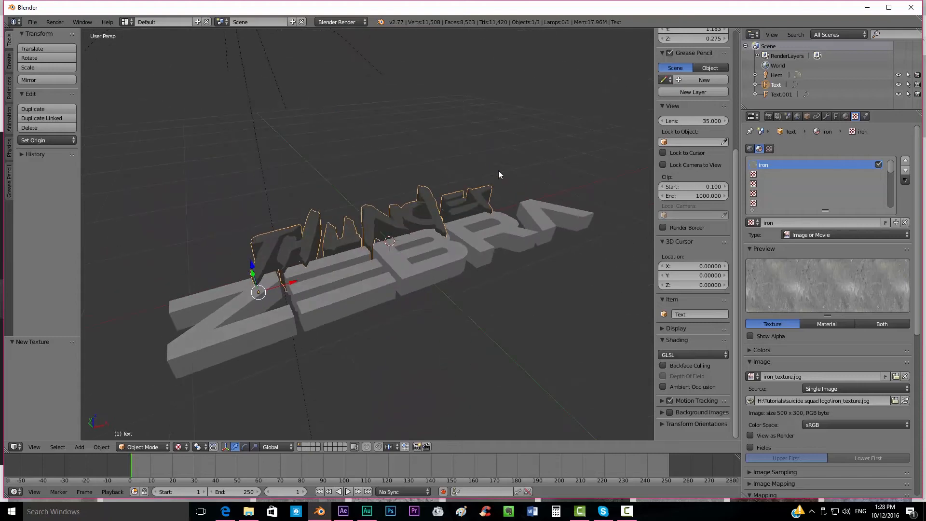
pyautogui.moveTo(545, 227); pyautogui.dragTo(504, 238, button='middle')
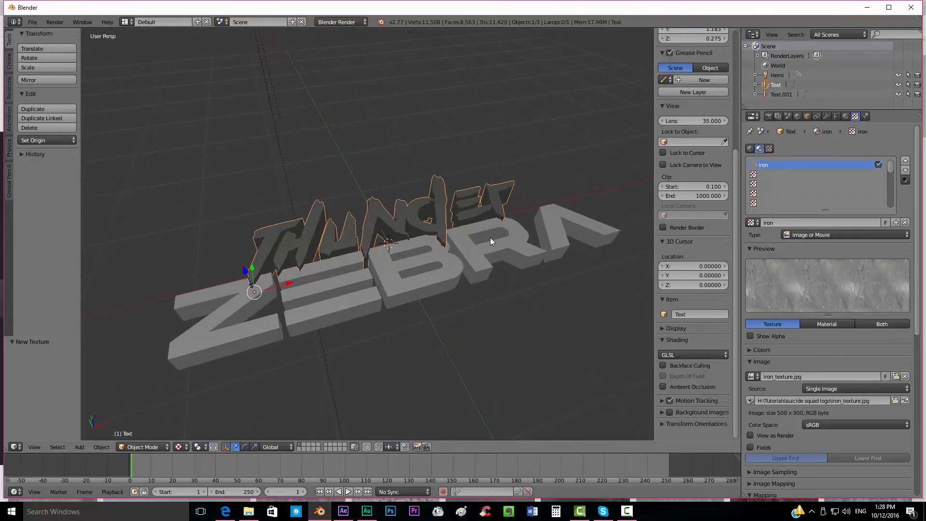
# - Convert the THUNDER text to a mesh and check its geometry in Edit Mode before returning to Object Mode
pyautogui.hotkey('alt', 'c')
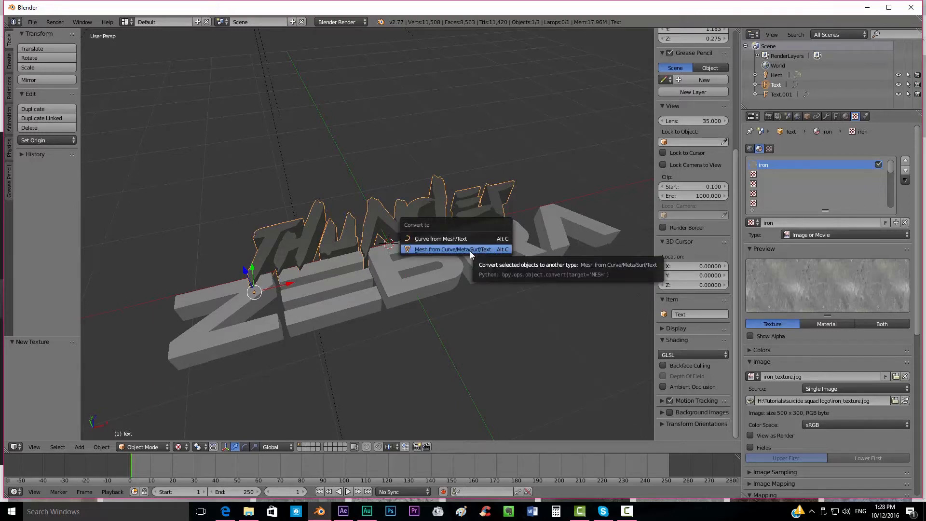
pyautogui.click(469, 249)
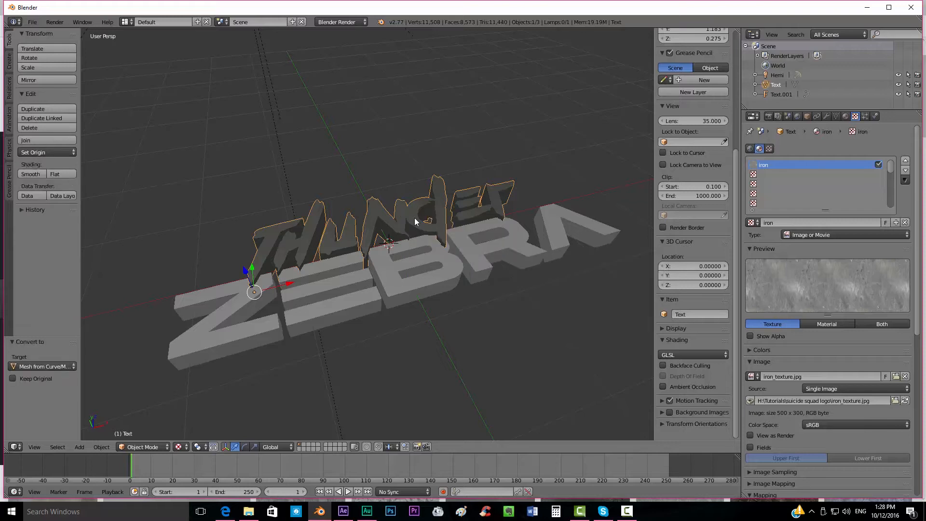
pyautogui.moveTo(415, 218); pyautogui.dragTo(360, 277, button='middle')
pyautogui.press('Tab')
pyautogui.press('a')
pyautogui.press('Tab')
# - Convert the ZEBRA text to a mesh and check its geometry in Edit Mode before returning to Object Mode
pyautogui.rightClick(397, 293)
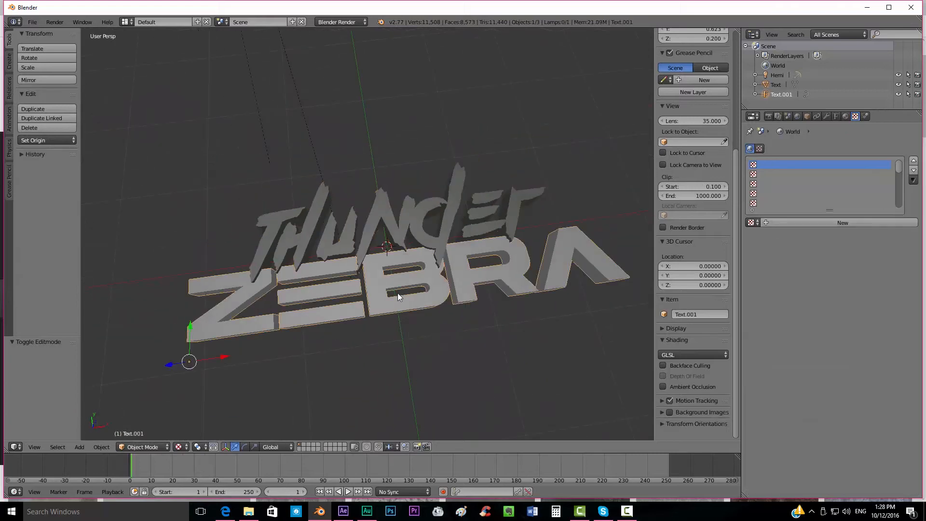
pyautogui.hotkey('alt', 'c')
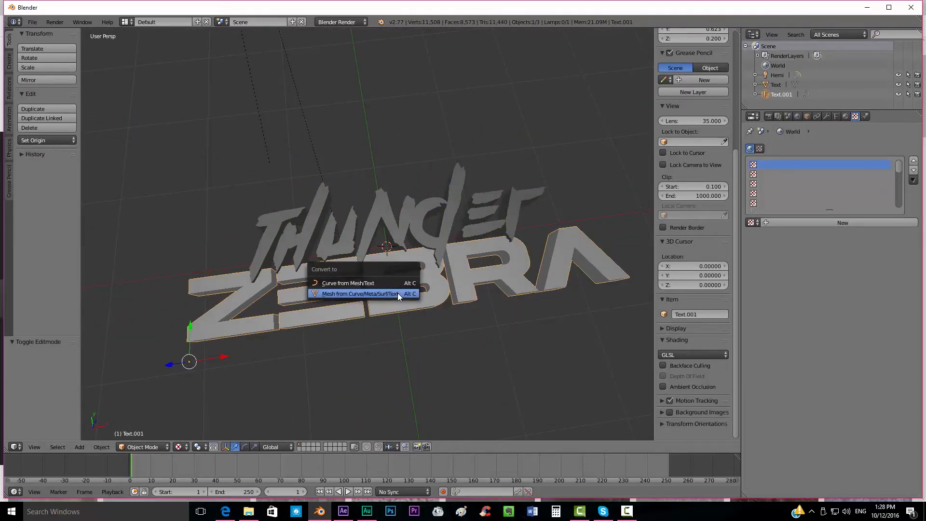
pyautogui.click(397, 293)
pyautogui.press('Tab')
pyautogui.moveTo(418, 286); pyautogui.dragTo(416, 255, button='middle')
pyautogui.press('Tab')
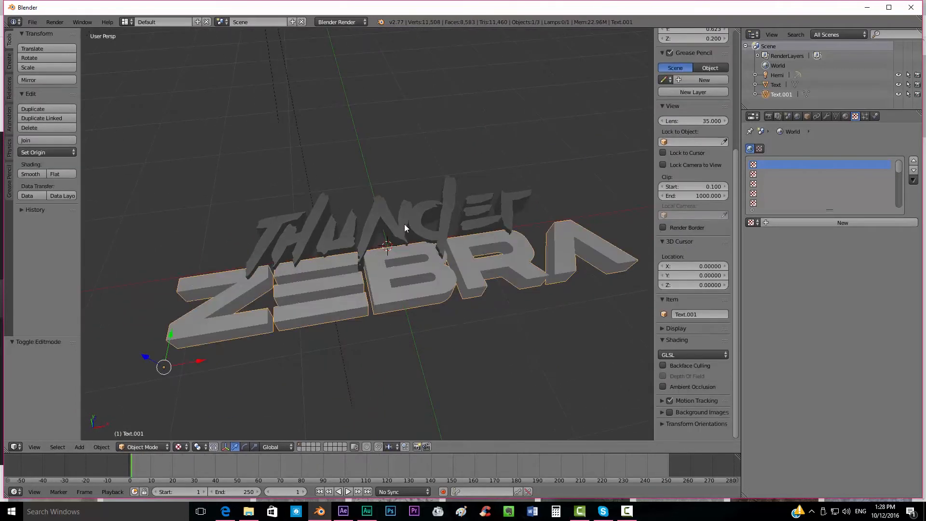
# - Select the THUNDER mesh, change the Outliner area to a UV/Image Editor, and enlarge that area
pyautogui.rightClick(404, 224)
pyautogui.click(754, 35)
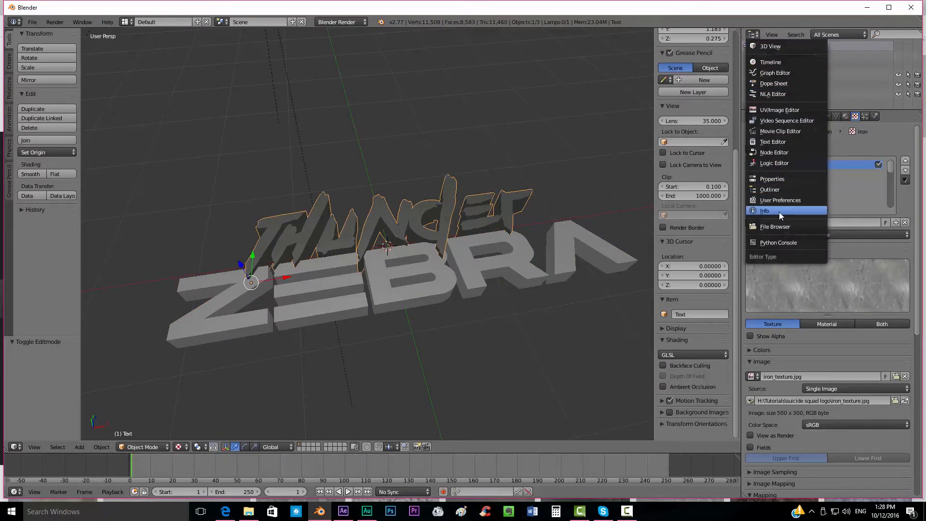
pyautogui.click(781, 110)
pyautogui.moveTo(762, 110); pyautogui.dragTo(760, 172)
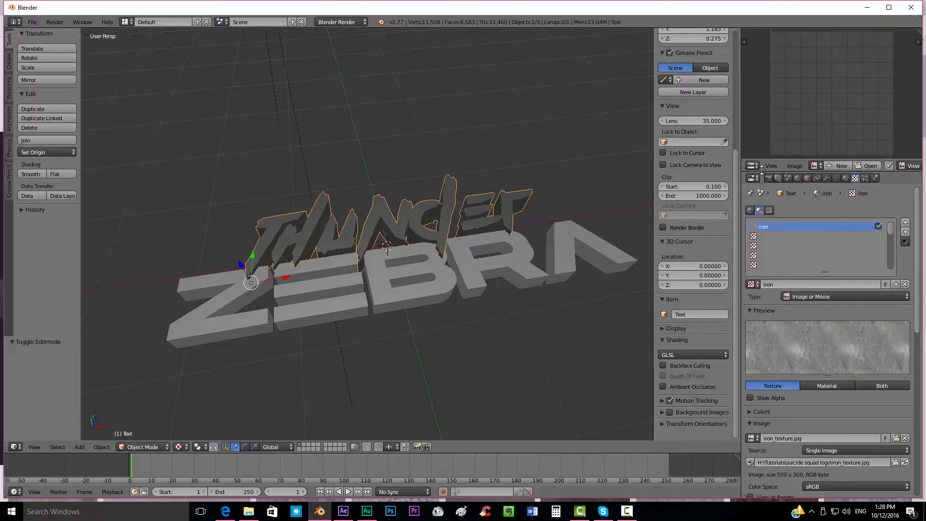
pyautogui.moveTo(740, 132); pyautogui.dragTo(709, 135)
pyautogui.moveTo(735, 171); pyautogui.dragTo(734, 195)
# - Unwrap the whole THUNDER mesh with Smart UV Project, using an angle limit of 66 and an island margin of 0
pyautogui.press('Tab')
pyautogui.moveTo(395, 199); pyautogui.dragTo(393, 257, button='middle')
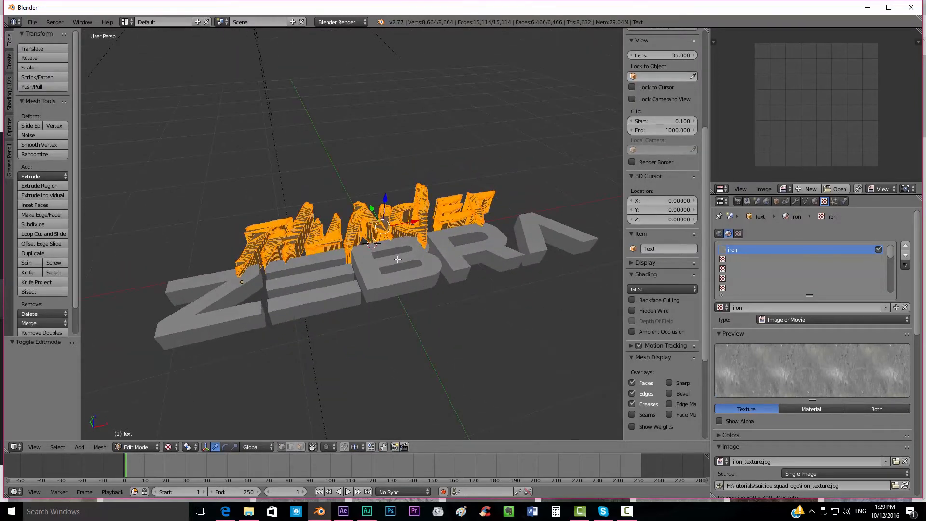
pyautogui.press('u')
pyautogui.click(397, 259)
pyautogui.press('Tab')
pyautogui.press('Tab')
pyautogui.press('u')
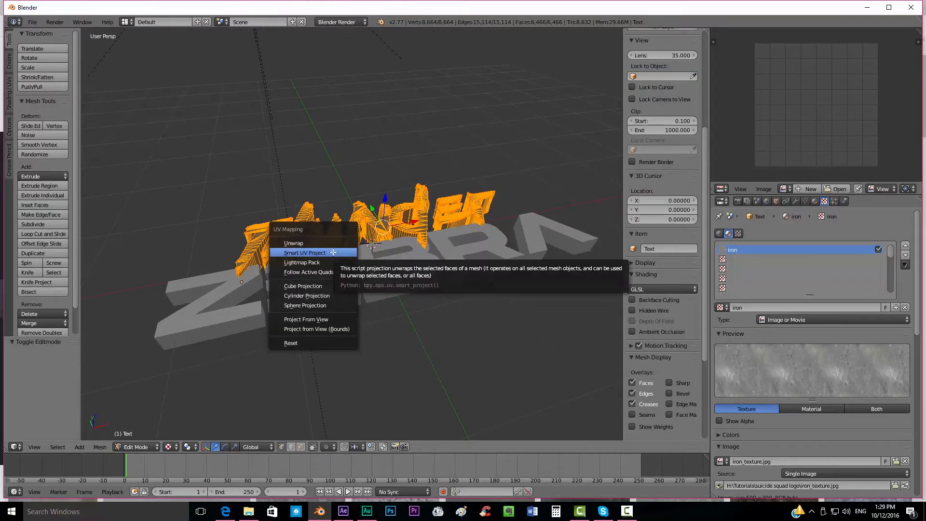
pyautogui.click(332, 252)
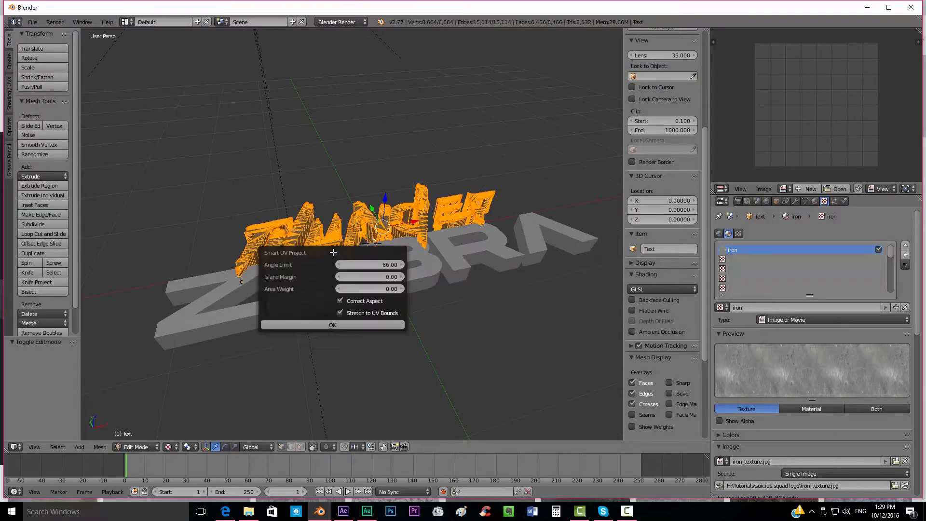
pyautogui.click(332, 325)
pyautogui.scroll(2, 380, 293)
pyautogui.press('Tab')
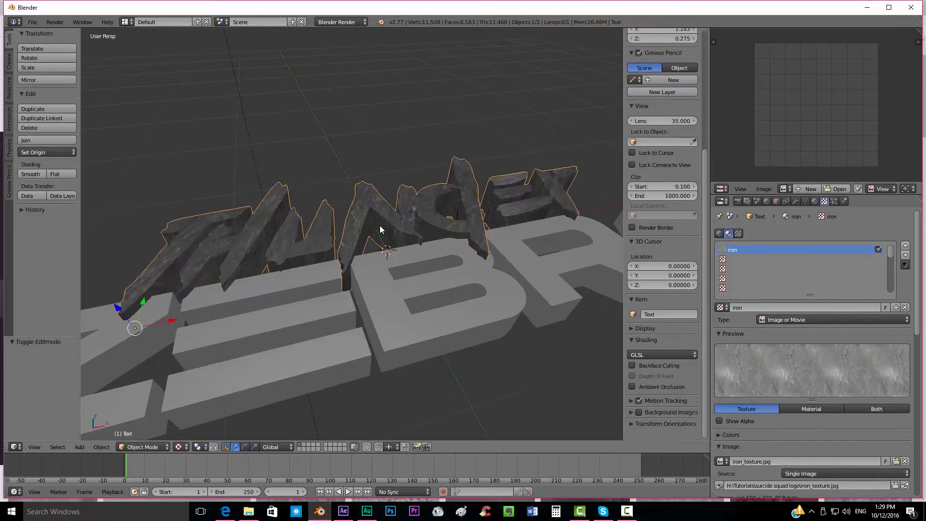
# - Scale up all UV islands of the THUNDER mesh in the UV editor, and return to Object Mode
pyautogui.scroll(4, 372, 273)
pyautogui.moveTo(372, 250); pyautogui.dragTo(353, 233, button='middle')
pyautogui.moveTo(371, 272); pyautogui.dragTo(381, 221, button='middle')
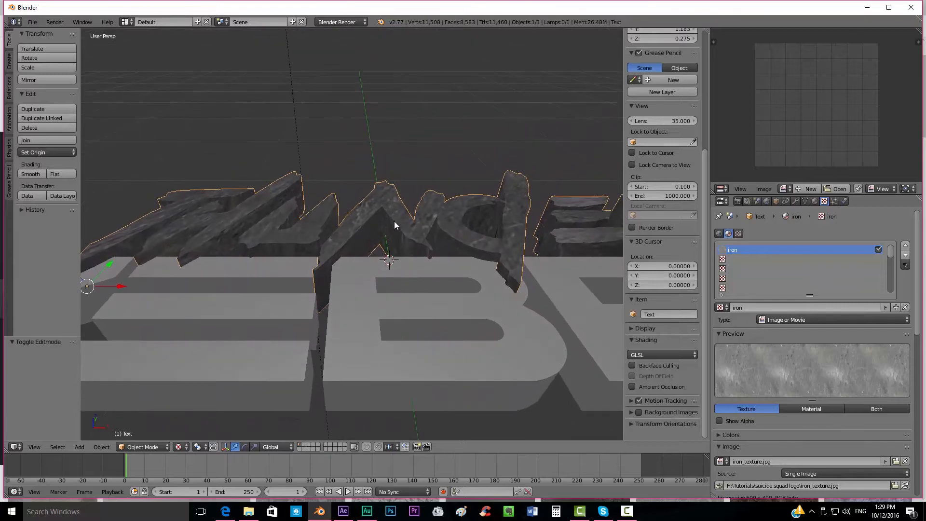
pyautogui.scroll(3, 353, 236)
pyautogui.scroll(-6, 383, 198)
pyautogui.press('Tab')
pyautogui.press('a')
pyautogui.press('a')
pyautogui.press('a')
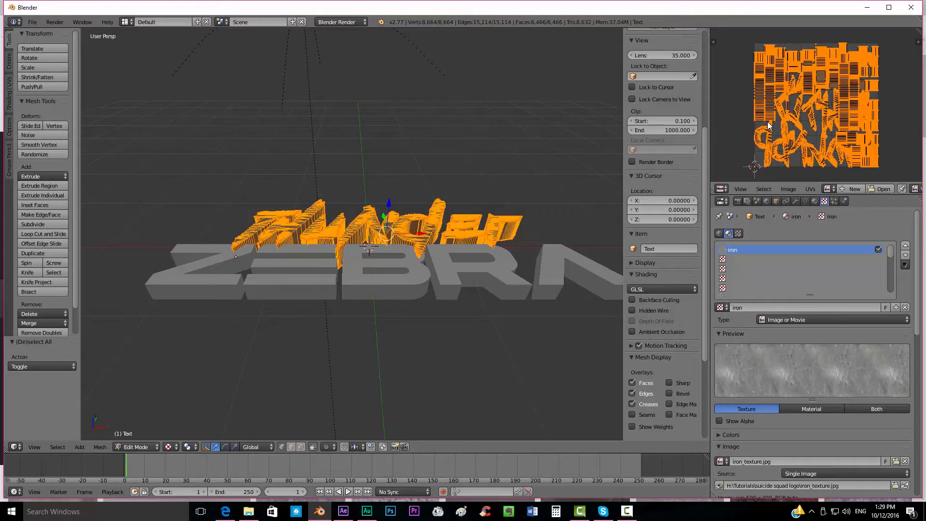
pyautogui.press('s')
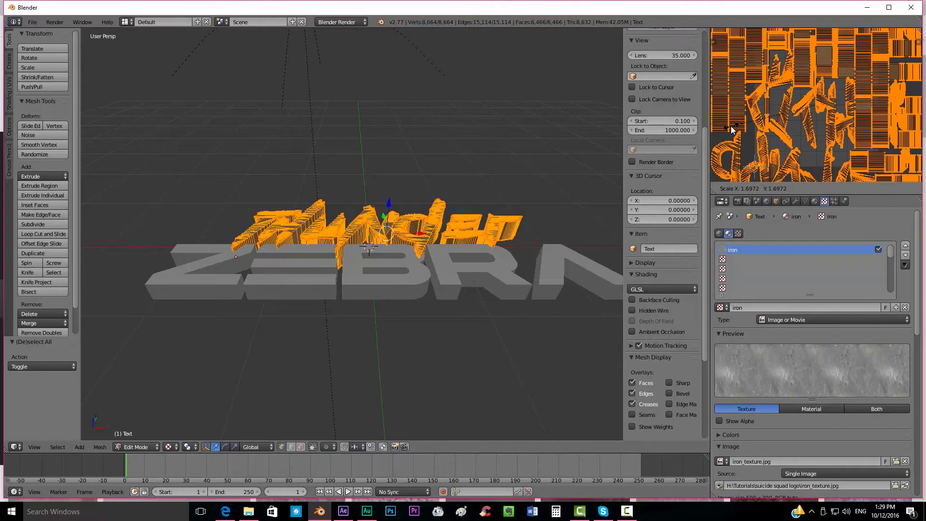
pyautogui.click(716, 131)
pyautogui.scroll(2, 336, 225)
pyautogui.press('Tab')
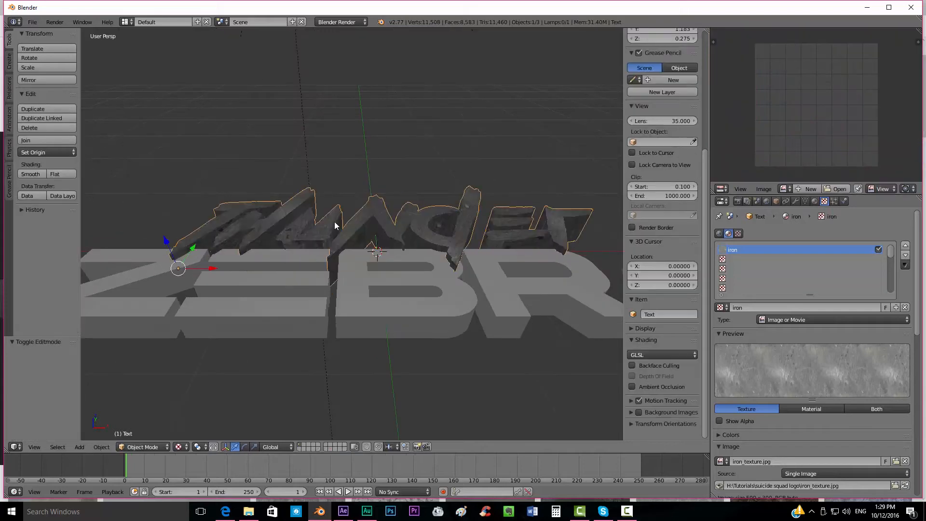
# - Examine the enlarged UV layout and how the iron texture falls on the THUNDER letters' faces and sides
pyautogui.moveTo(336, 226); pyautogui.dragTo(267, 234, button='middle')
pyautogui.scroll(3, 362, 235)
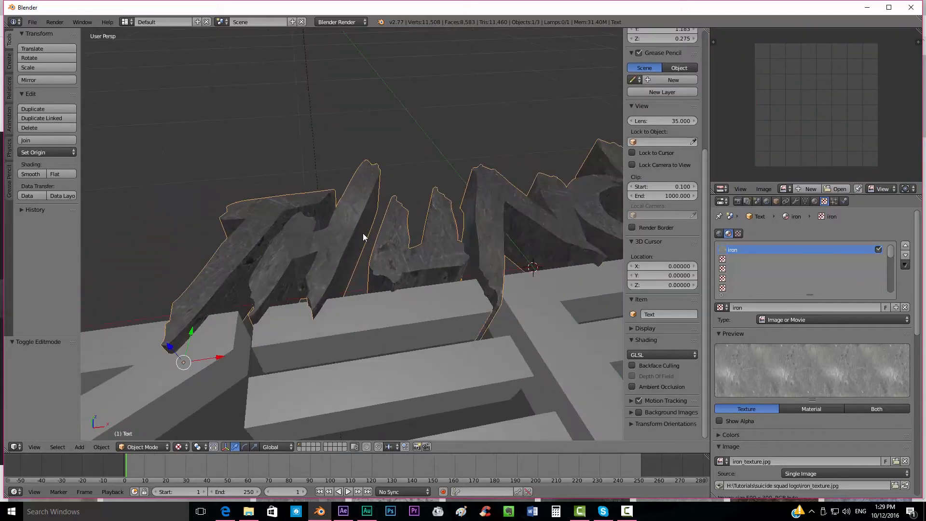
pyautogui.press('Tab')
pyautogui.scroll(4, 793, 111)
pyautogui.scroll(-4, 792, 111)
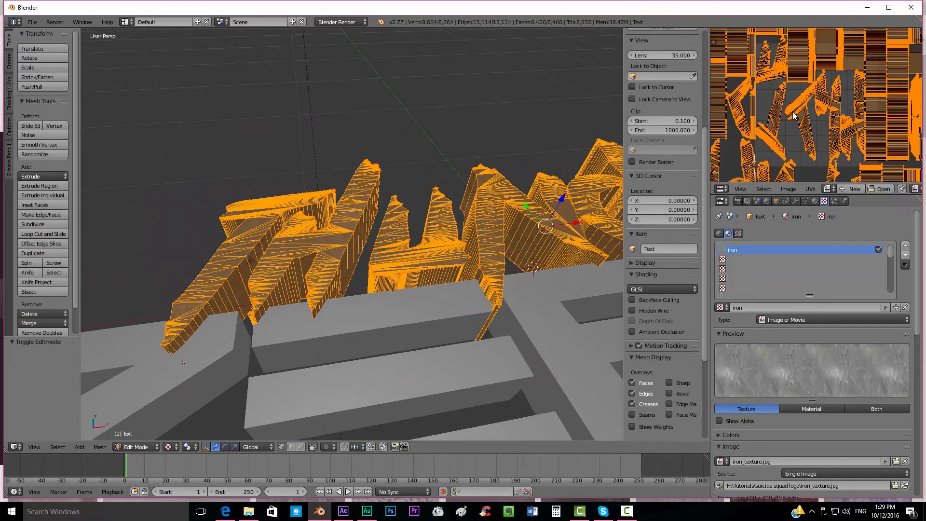
pyautogui.scroll(4, 786, 124)
pyautogui.press('Tab')
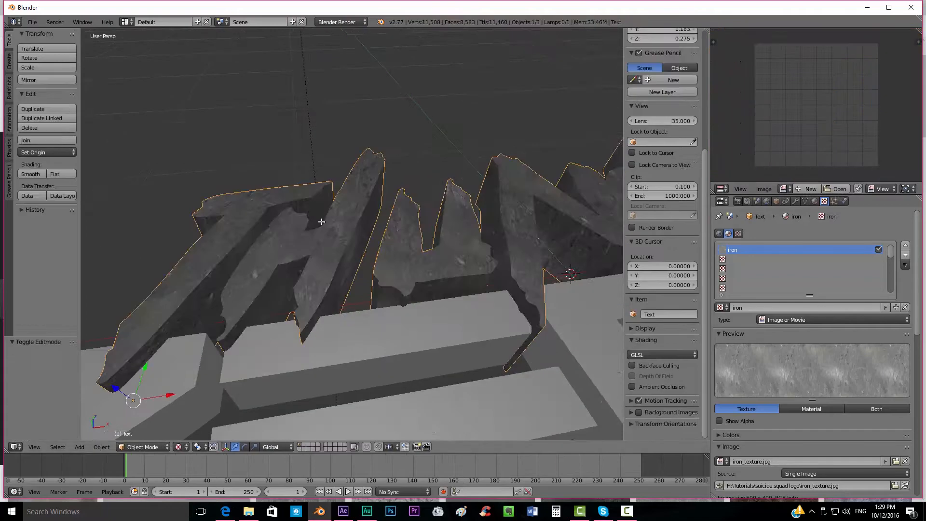
pyautogui.moveTo(322, 221); pyautogui.dragTo(445, 190, button='middle')
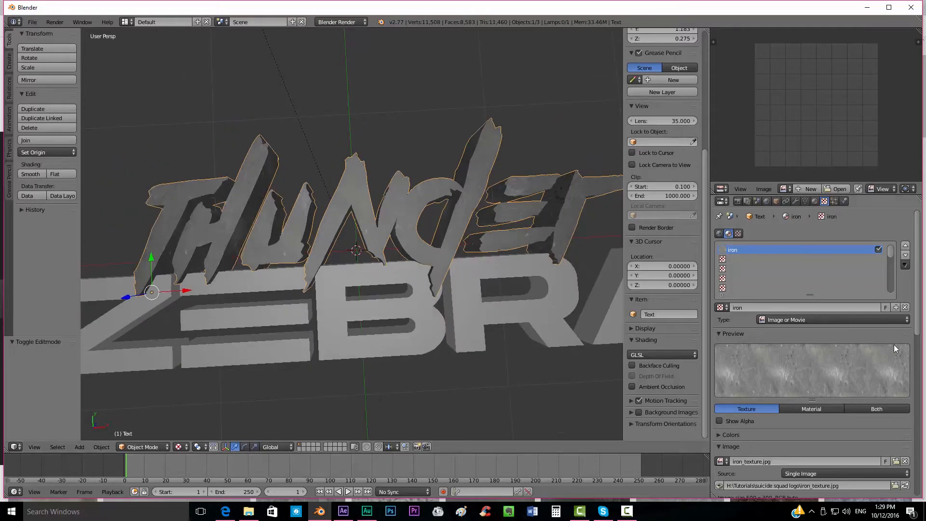
# - Enable the Normal geometry influence of the iron texture and check the bumps on the THUNDER letters
pyautogui.scroll(-15, 893, 345)
pyautogui.scroll(-1, 913, 316)
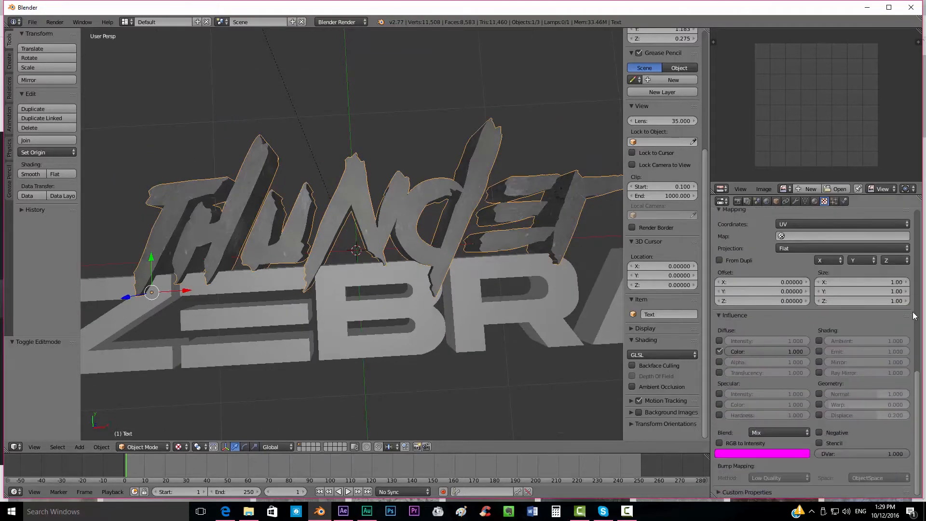
pyautogui.click(820, 394)
pyautogui.scroll(3, 423, 307)
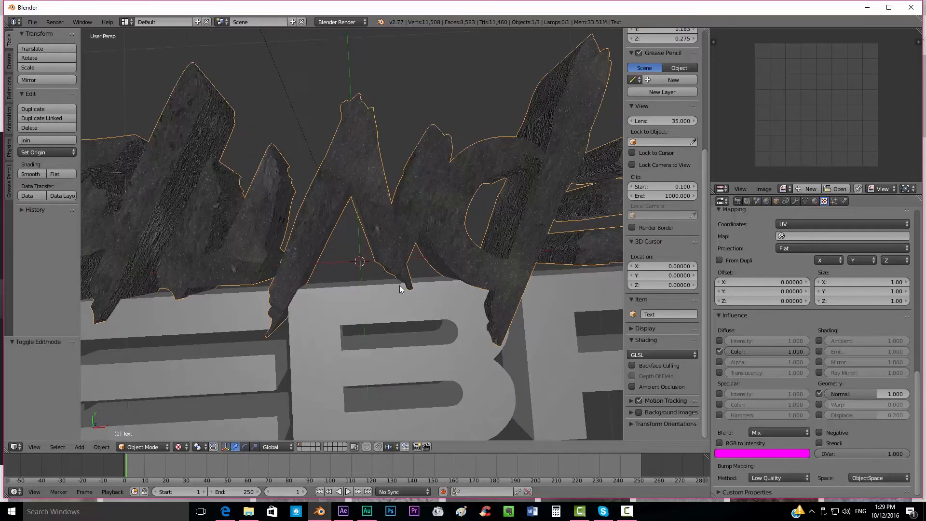
pyautogui.moveTo(399, 285); pyautogui.dragTo(411, 230, button='middle')
pyautogui.scroll(2, 412, 234)
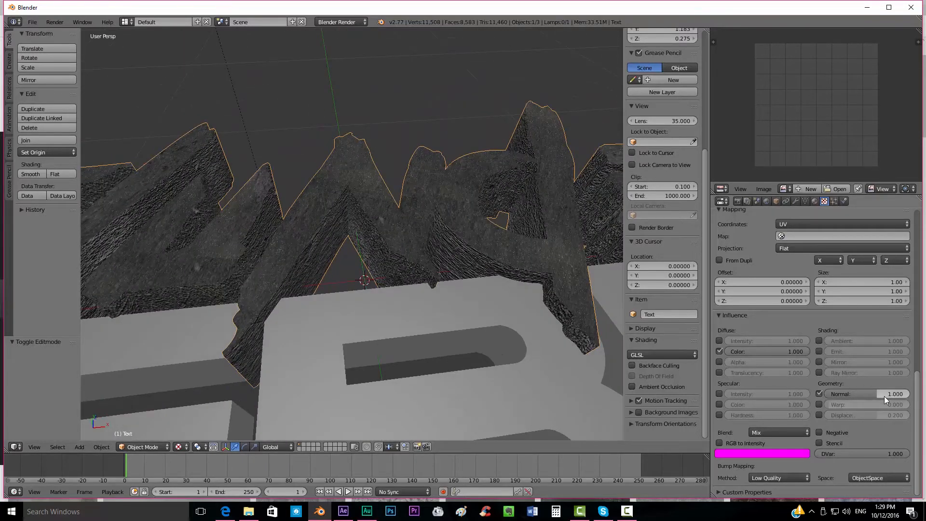
# - Set the iron texture's Normal influence to 0.1 and check the softened bumps up close
pyautogui.click(884, 395)
pyautogui.write('.1')
pyautogui.press('Return')
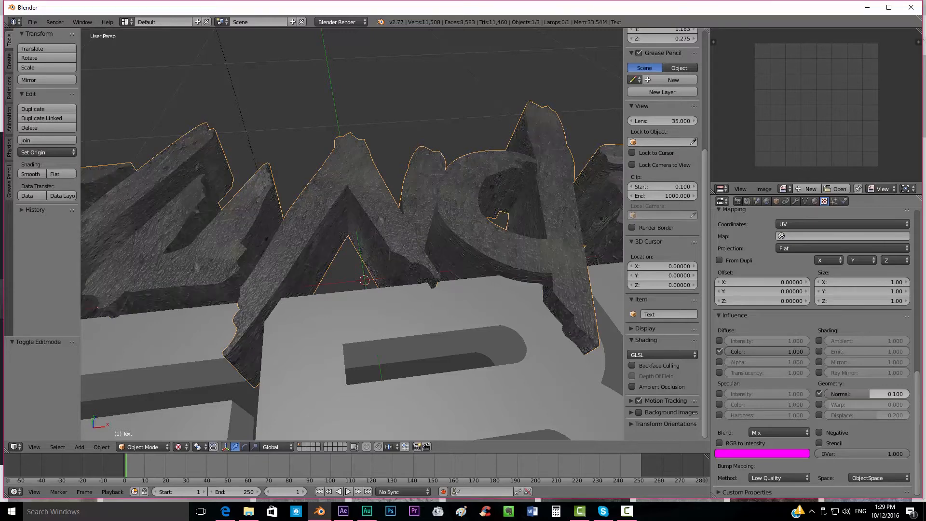
pyautogui.scroll(3, 414, 187)
pyautogui.moveTo(412, 209)
pyautogui.mouseDown(button='middle')
pyautogui.moveTo(389, 227)
pyautogui.moveTo(405, 200)
pyautogui.mouseUp(button='middle')
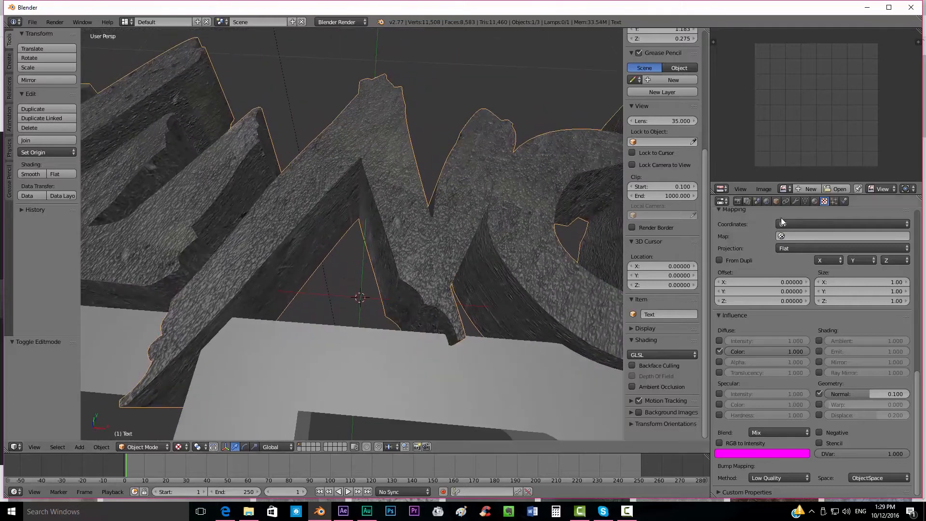
# - Raise the iron material's specular intensity to about 0.897 and its hardness to 125
pyautogui.click(815, 201)
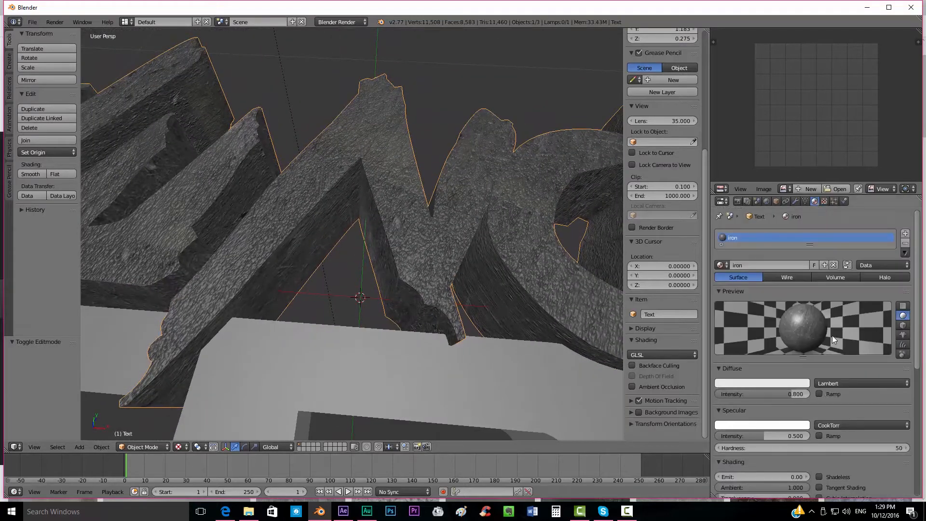
pyautogui.scroll(-4, 822, 345)
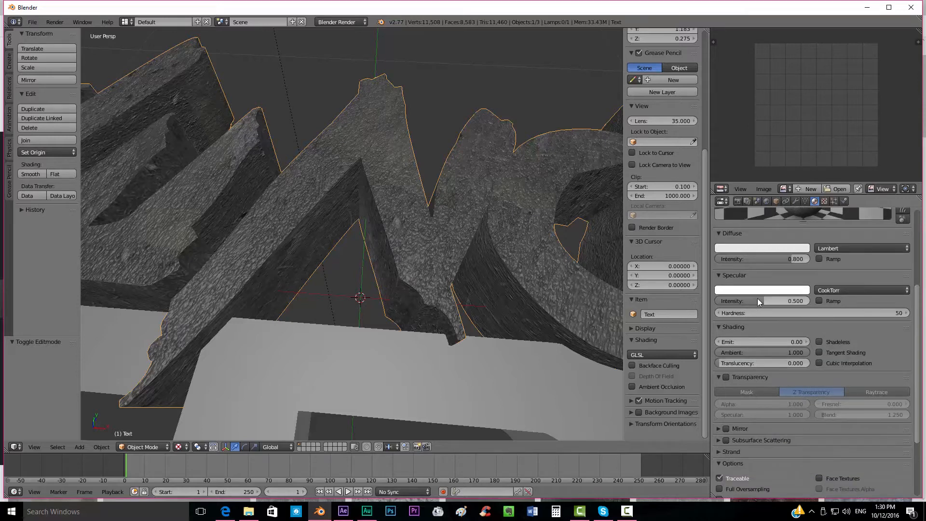
pyautogui.moveTo(757, 298); pyautogui.dragTo(782, 313)
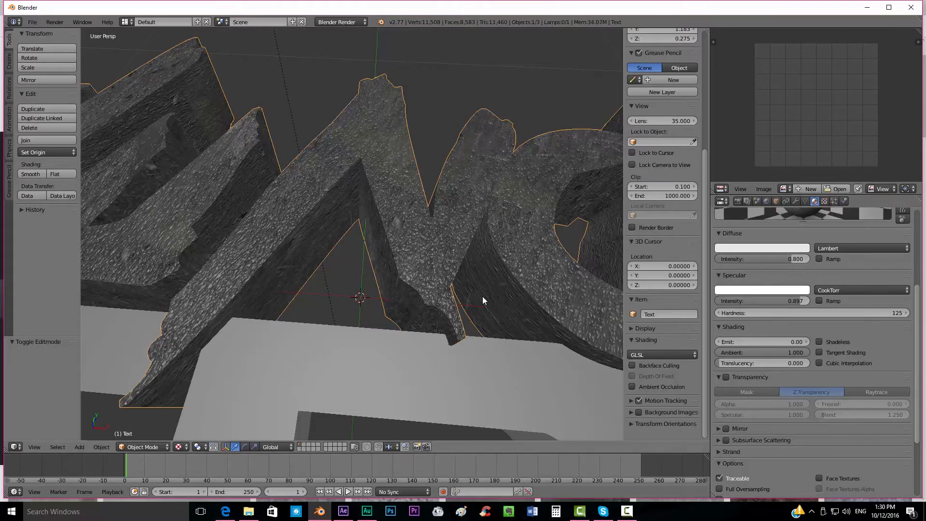
pyautogui.moveTo(382, 279); pyautogui.dragTo(534, 295, button='middle')
# - Lower the iron material's specular intensity to about 0.341, checking the shine on THUNDER from several angles
pyautogui.moveTo(772, 304); pyautogui.dragTo(713, 304)
pyautogui.scroll(-5, 387, 275)
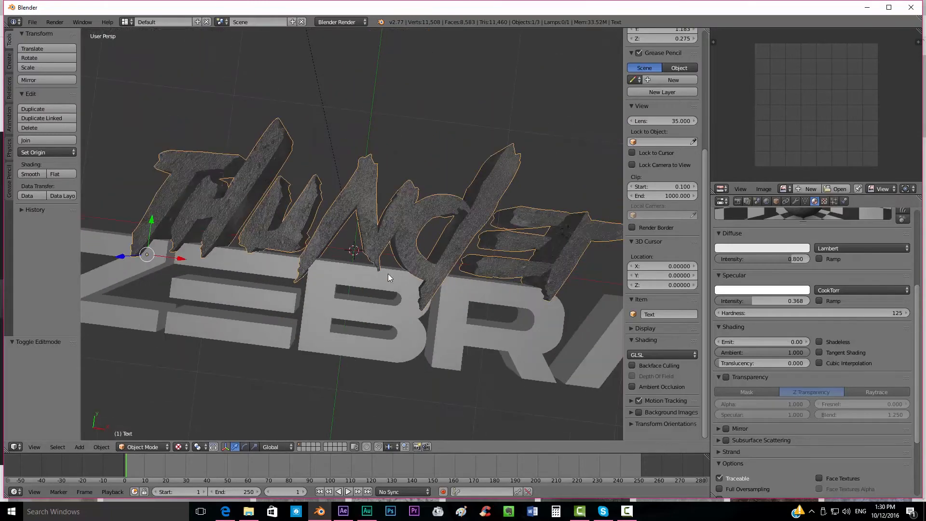
pyautogui.moveTo(386, 275); pyautogui.dragTo(437, 300, button='middle')
pyautogui.moveTo(418, 254); pyautogui.dragTo(413, 275, button='middle')
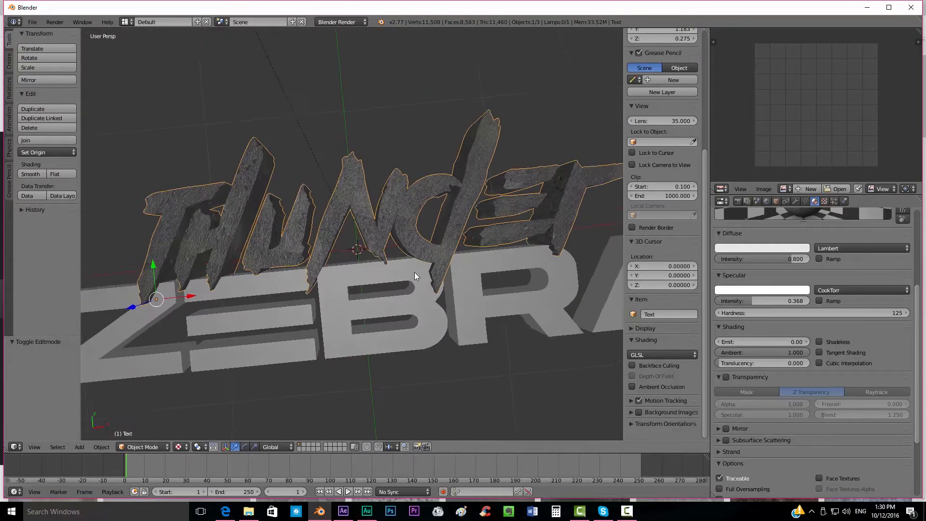
pyautogui.scroll(3, 434, 269)
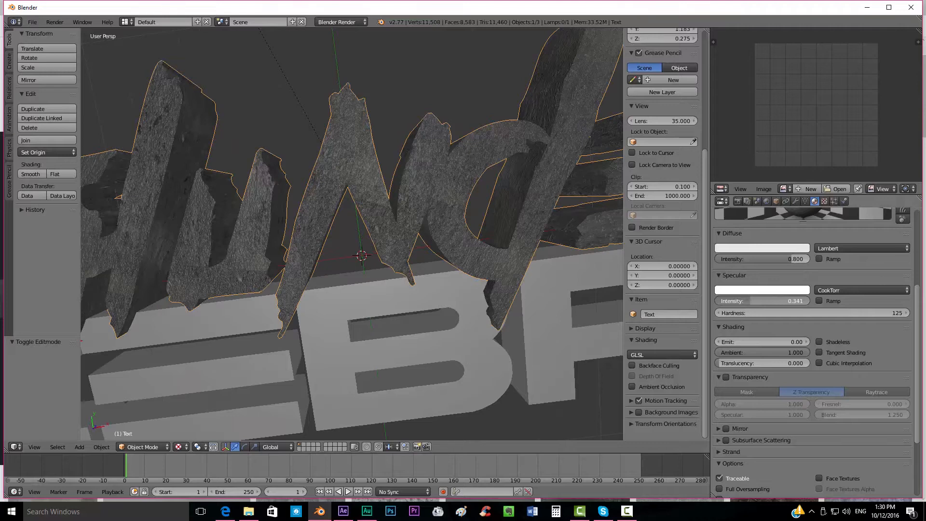
# - Add a camera to the scene through the operator search
pyautogui.scroll(-6, 414, 279)
pyautogui.moveTo(375, 306); pyautogui.dragTo(399, 250, button='middle')
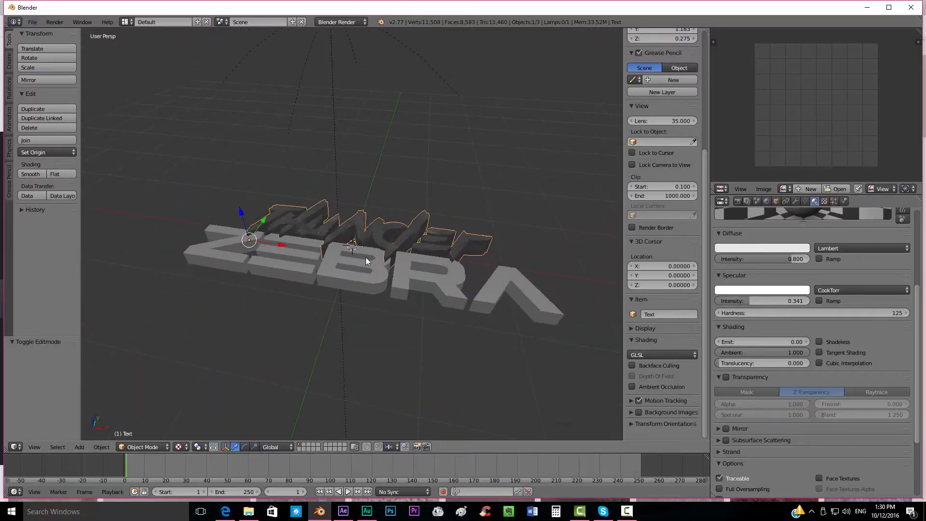
pyautogui.scroll(-2, 366, 260)
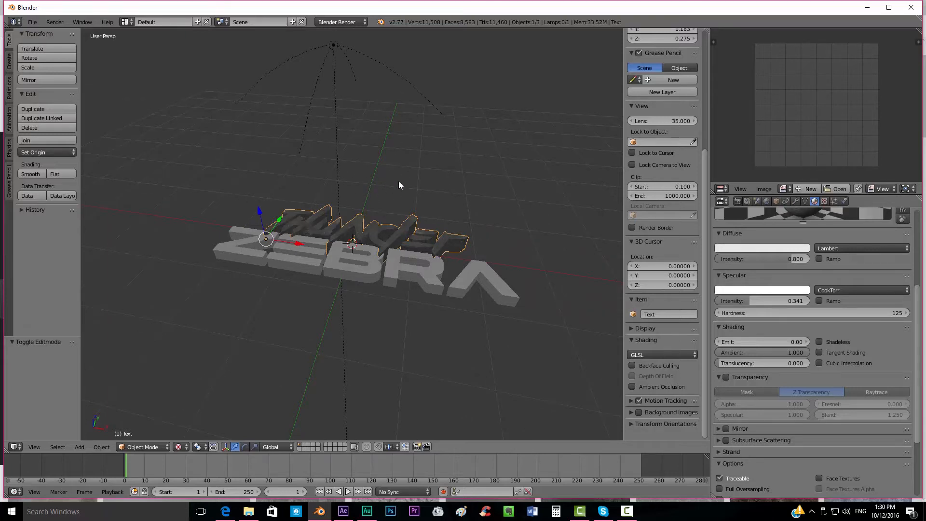
pyautogui.press('space')
pyautogui.write('ad')
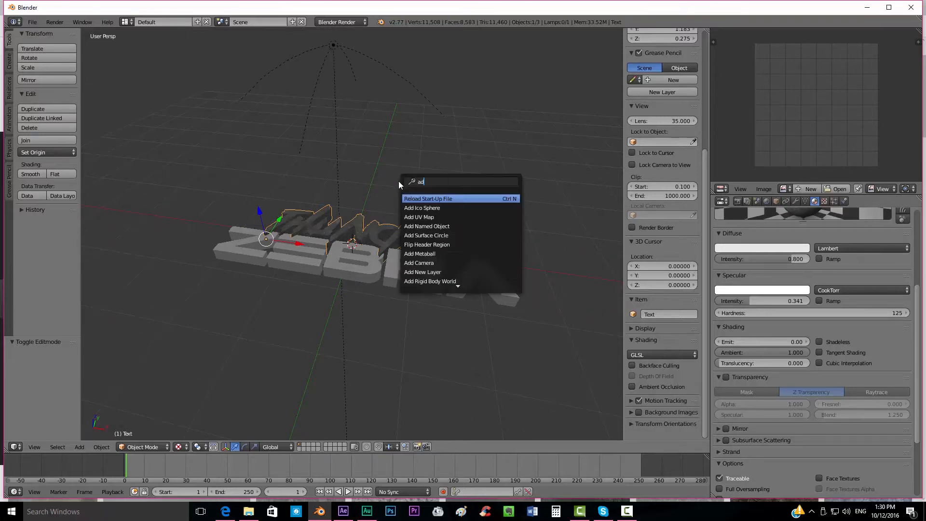
pyautogui.write('d cam')
pyautogui.press('Return')
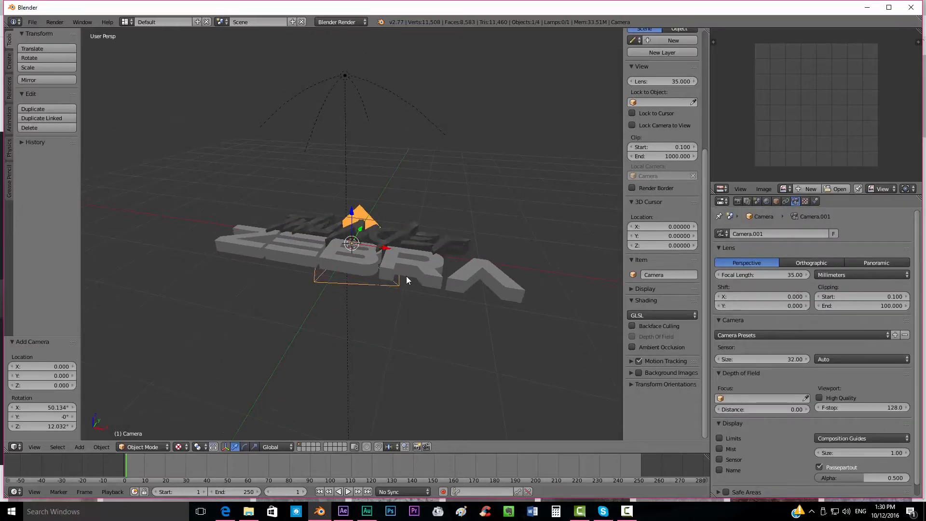
# - Clear the camera's location, move it freely away from the logo, and clear its location again
pyautogui.hotkey('alt', 'g')
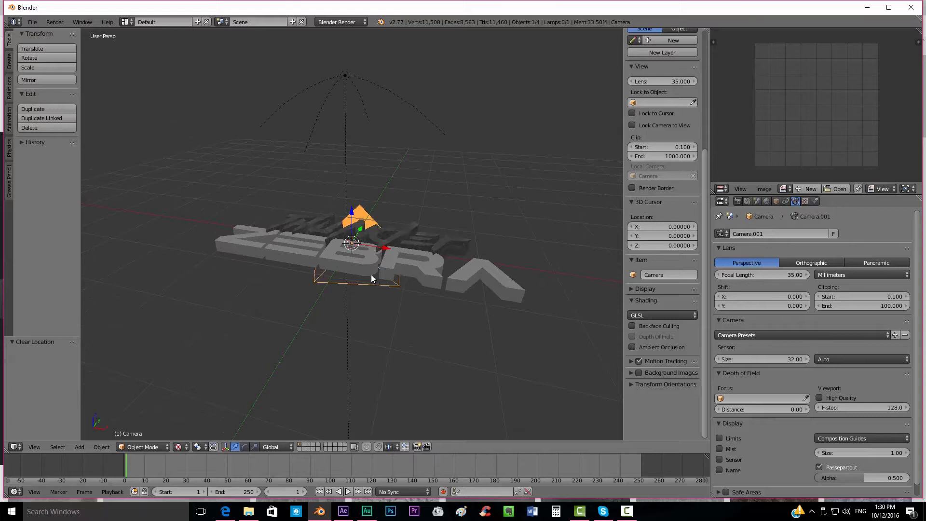
pyautogui.press('g')
pyautogui.click(545, 177)
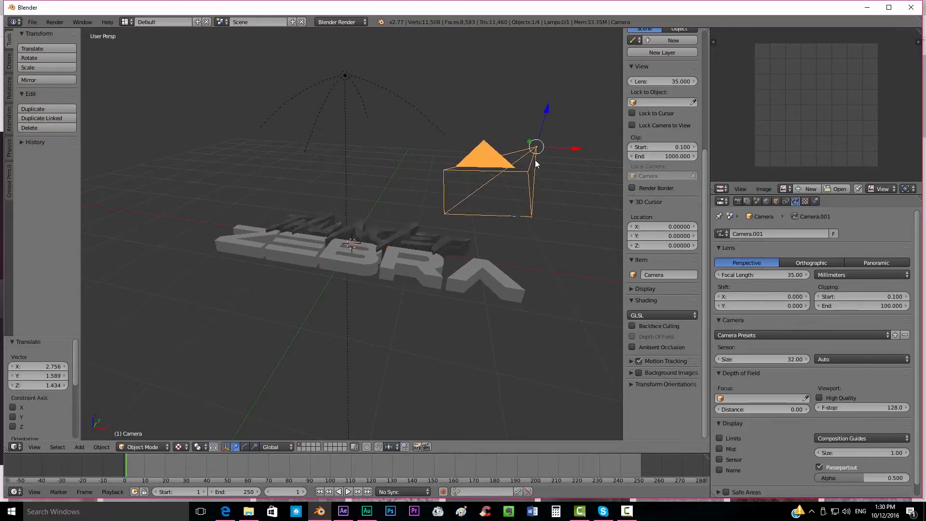
pyautogui.hotkey('alt', 'g')
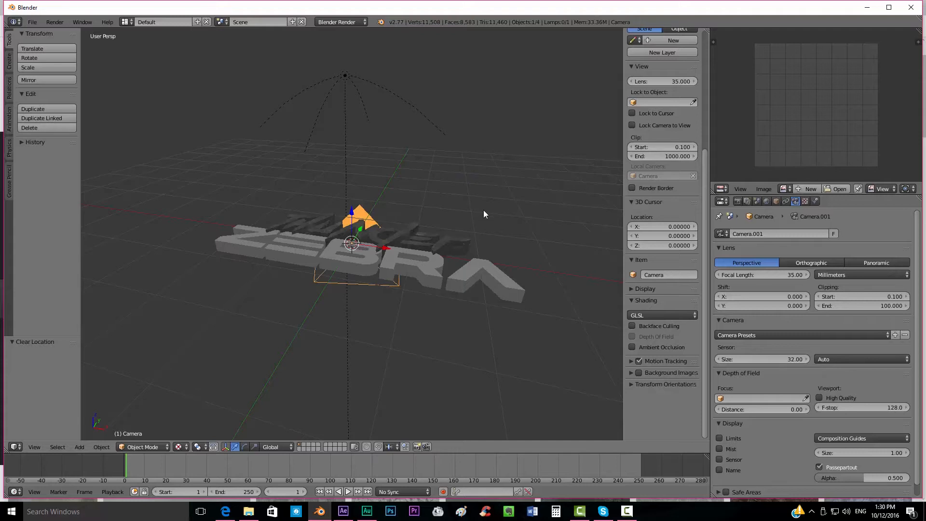
# - Clear the camera's rotation, raise it about 6.6 units along Z above the logo, and look through the camera
pyautogui.moveTo(483, 210); pyautogui.dragTo(352, 298, button='middle')
pyautogui.hotkey('alt', 'r')
pyautogui.scroll(-3, 352, 299)
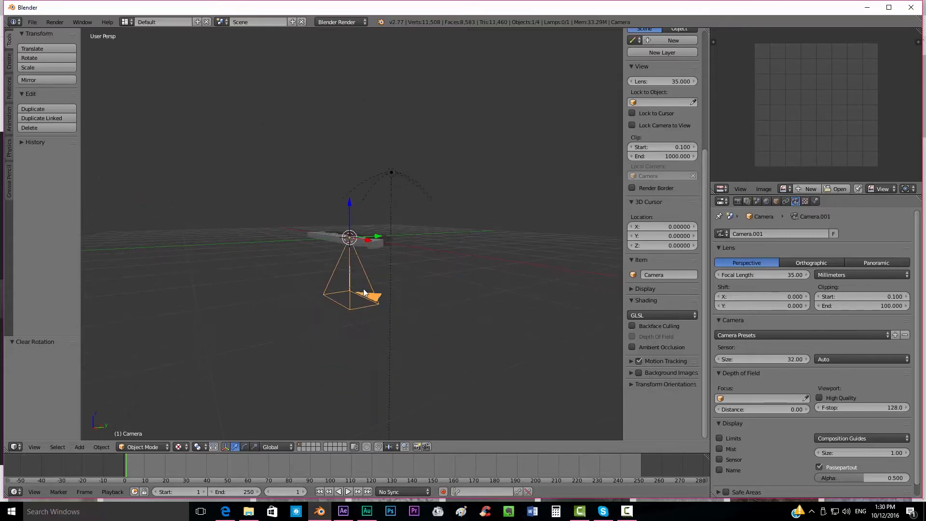
pyautogui.moveTo(358, 225); pyautogui.dragTo(352, 250, button='middle')
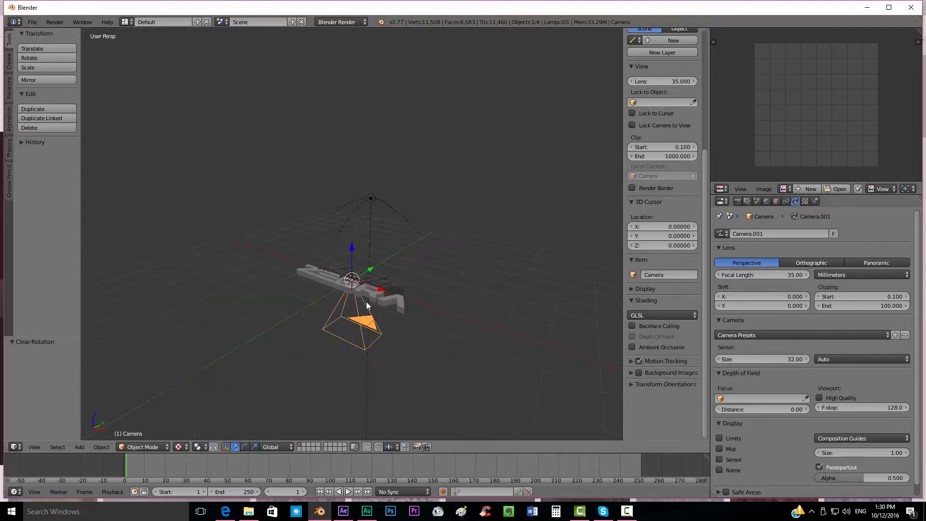
pyautogui.moveTo(351, 248); pyautogui.dragTo(363, 106)
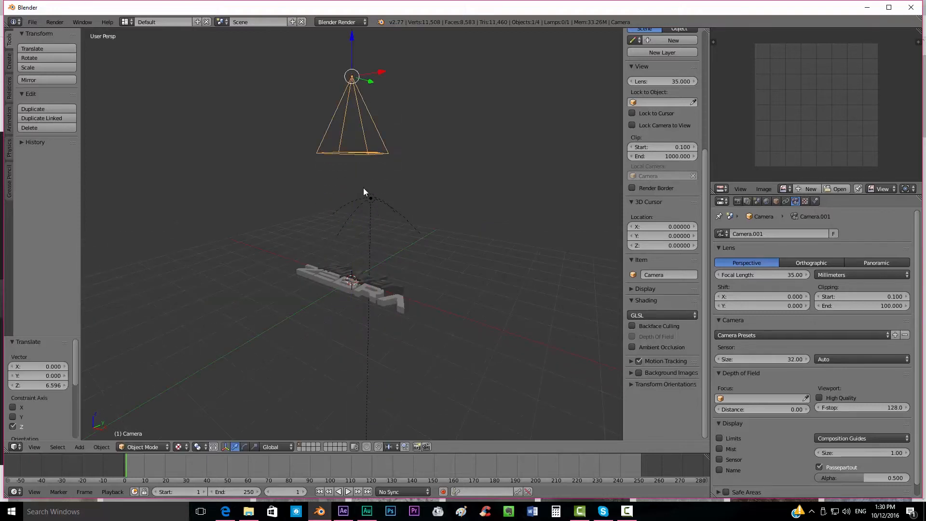
pyautogui.press('KP_0')
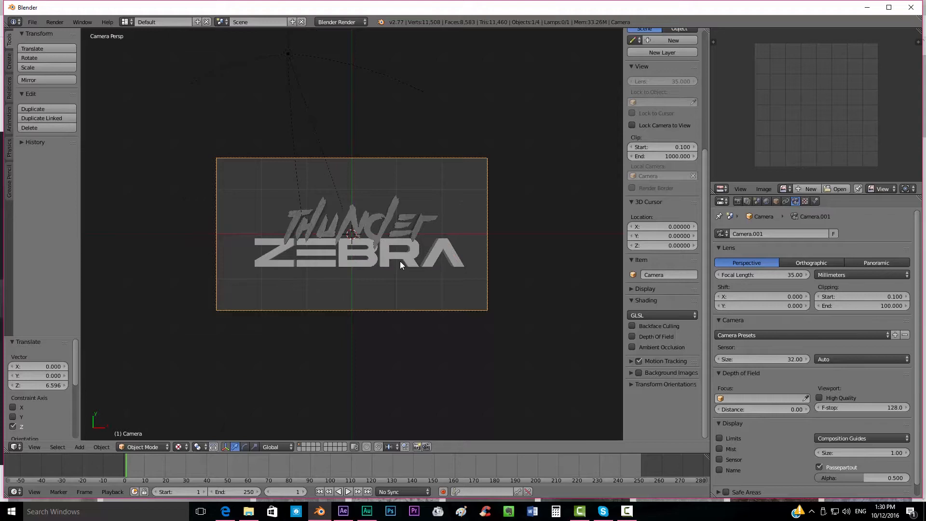
# - Nudge the camera slightly in X and Y, and adjust its height along Z by about 1.32 and -0.24 to frame the logo
pyautogui.press('g')
pyautogui.click(402, 265)
pyautogui.press('g')
pyautogui.press('z')
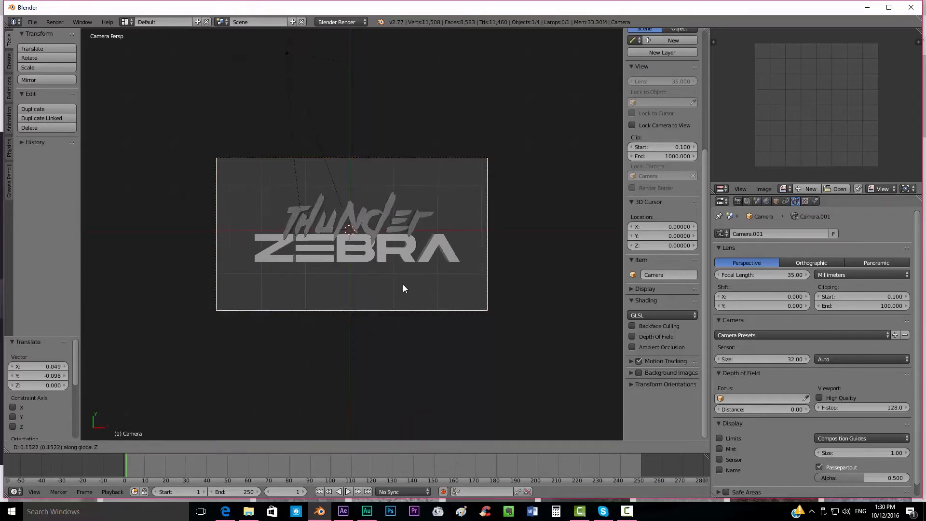
pyautogui.click(403, 294)
pyautogui.scroll(3, 401, 279)
pyautogui.press('g')
pyautogui.press('z')
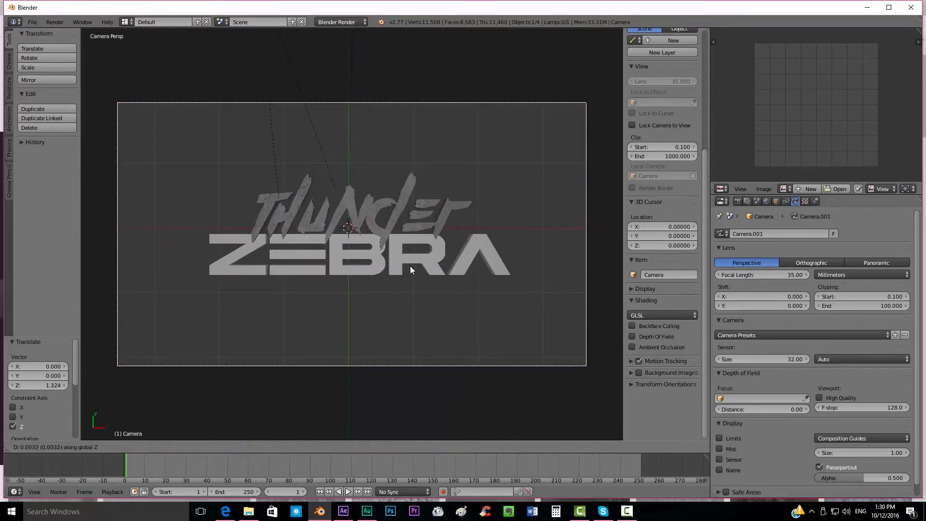
pyautogui.click(409, 241)
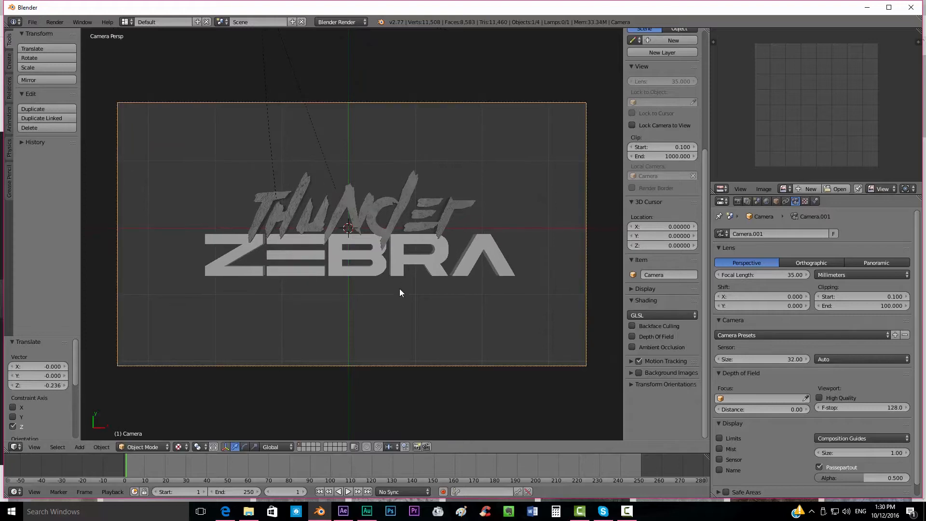
# - Set the render display mode to Full Screen
pyautogui.moveTo(399, 288)
pyautogui.mouseDown(button='middle')
pyautogui.moveTo(392, 270)
pyautogui.moveTo(383, 279)
pyautogui.mouseUp(button='middle')
pyautogui.scroll(2, 392, 270)
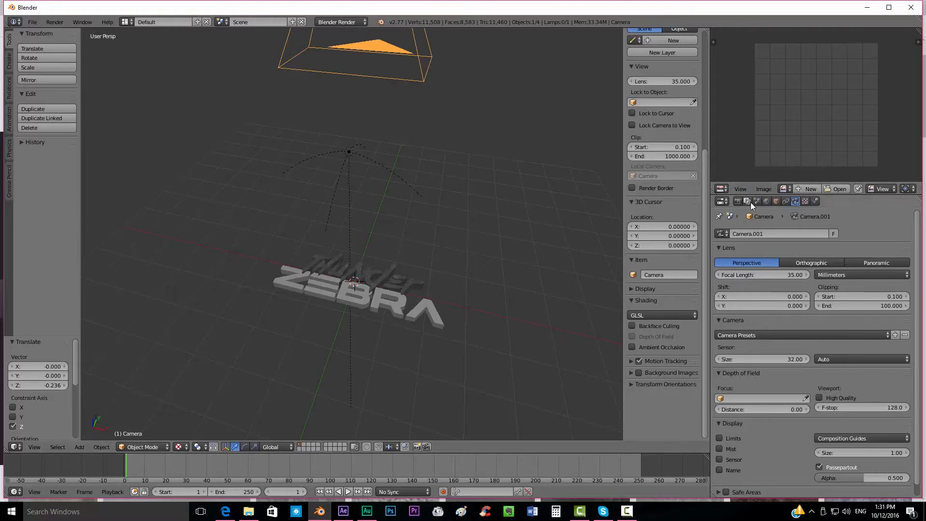
pyautogui.click(737, 201)
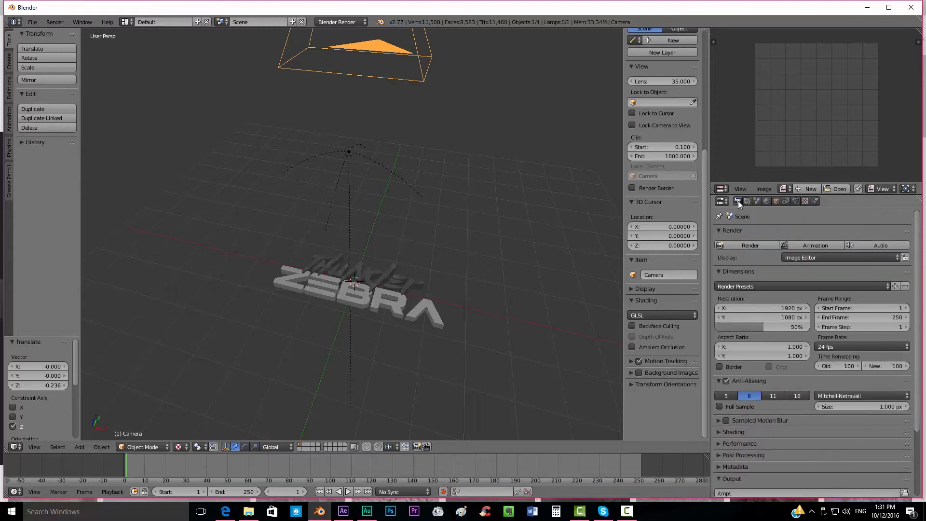
pyautogui.click(795, 258)
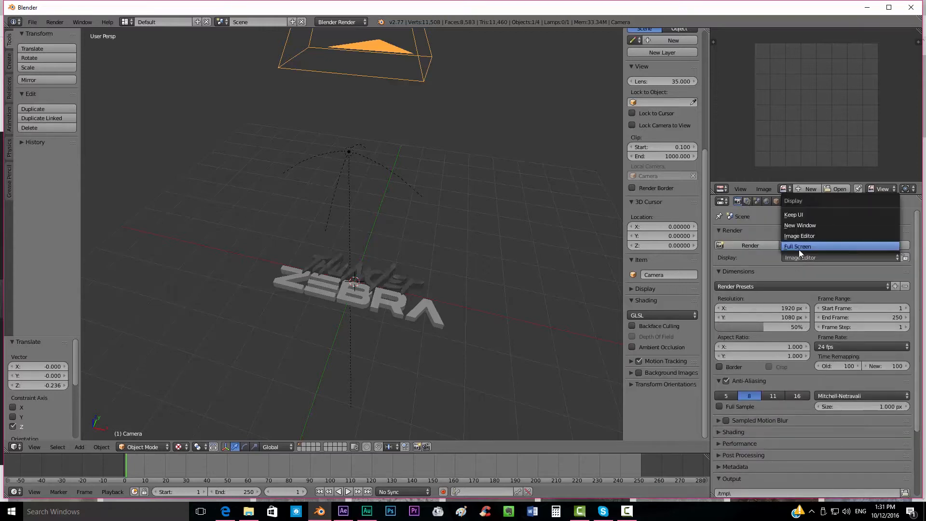
pyautogui.click(800, 248)
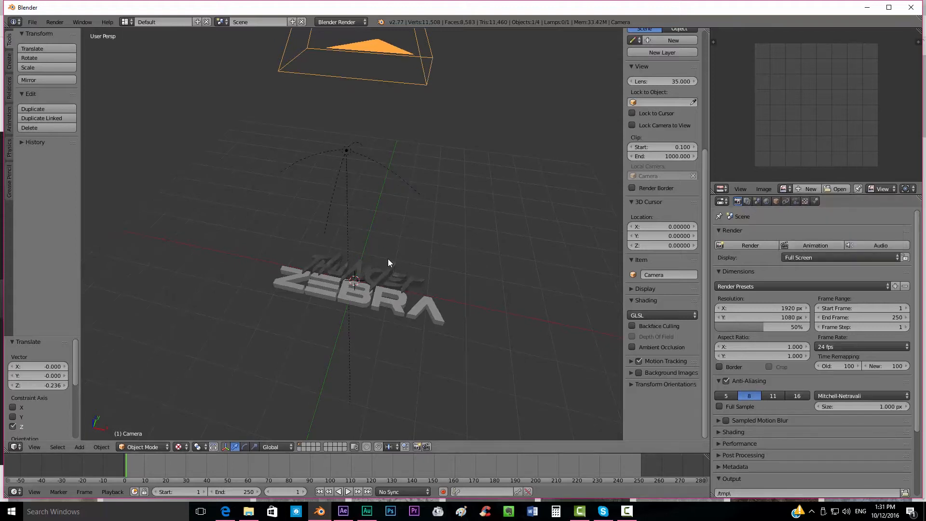
# - Save the scene as "logo" in the recent "suicide squad logo" folder
pyautogui.hotkey('ctrl', 's')
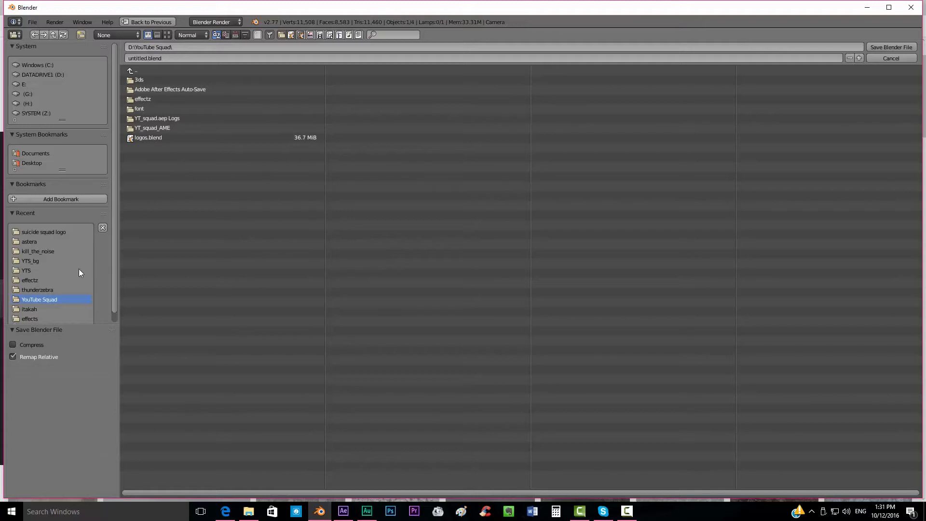
pyautogui.click(59, 232)
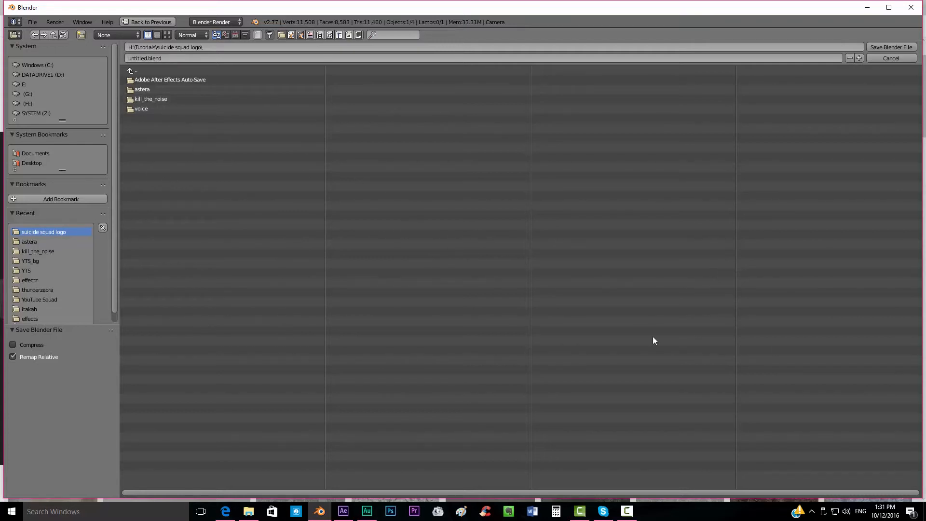
pyautogui.click(221, 59)
pyautogui.write('logo')
pyautogui.press('Return')
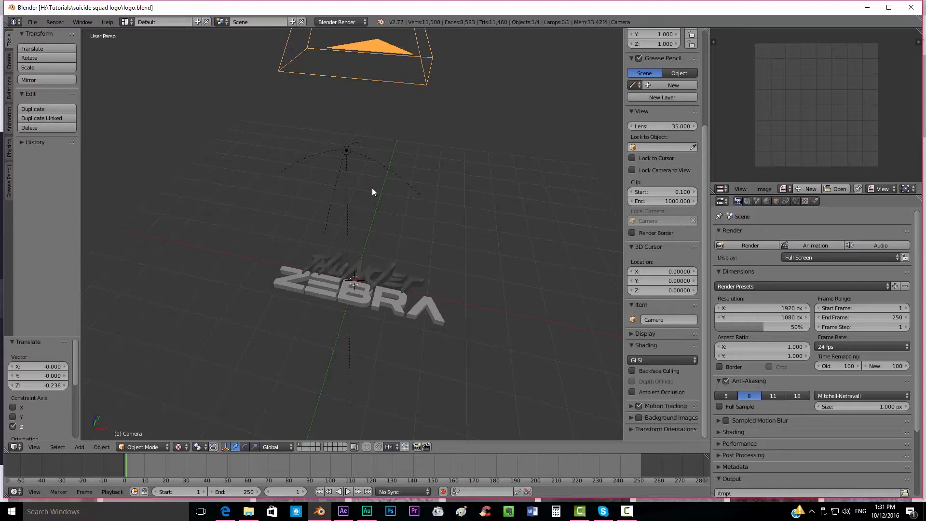
# - View the logo from another angle, render a test image through the camera, and return to the scene
pyautogui.moveTo(372, 188); pyautogui.dragTo(267, 228, button='middle')
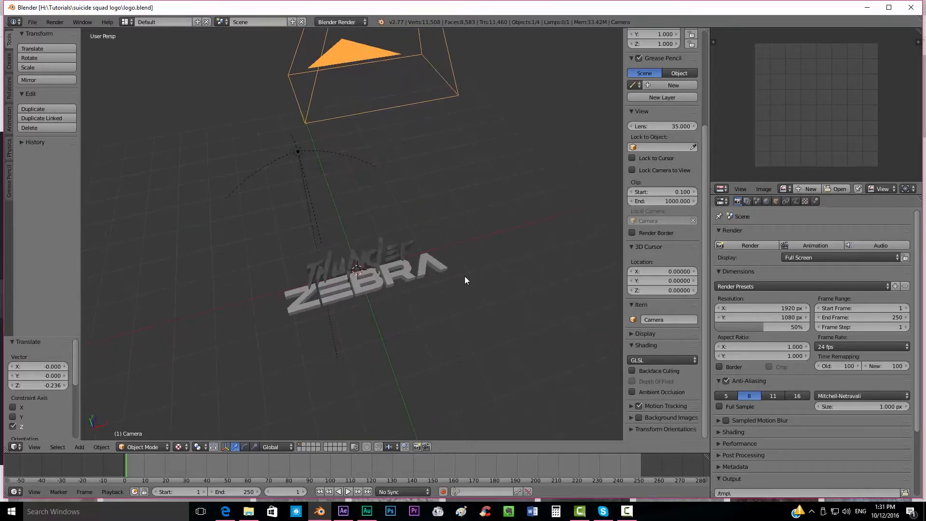
pyautogui.moveTo(465, 277); pyautogui.dragTo(364, 226, button='middle')
pyautogui.press('F12')
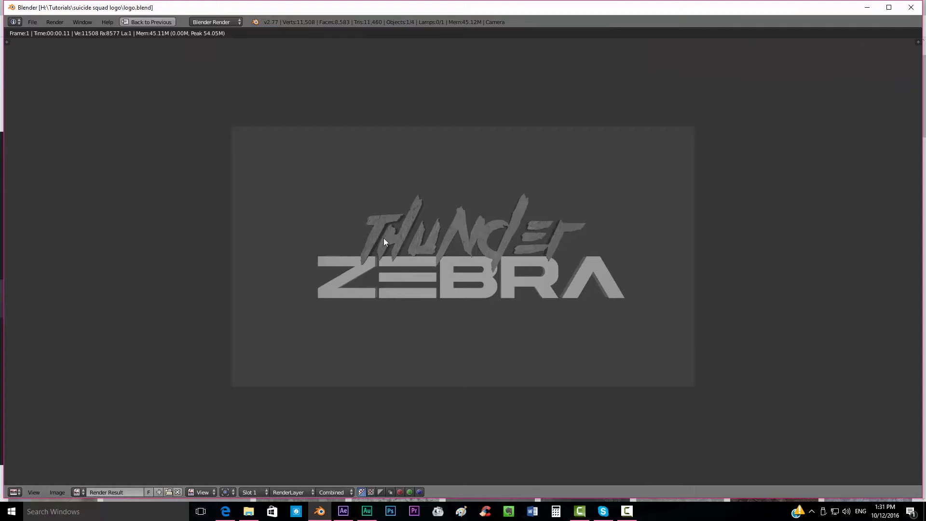
pyautogui.press('Escape')
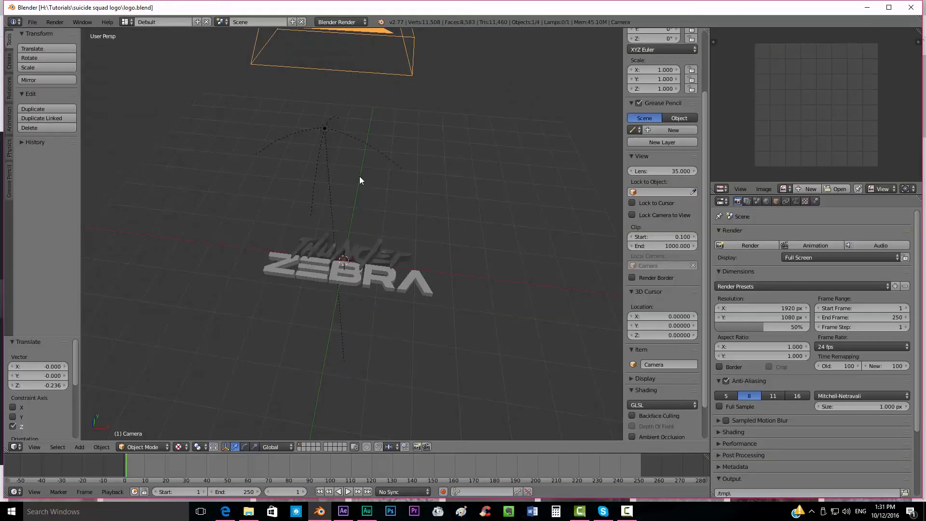
# - Set the iron material's specular intensity to about 0.161 and its hardness to 239 on THUNDER, and check it in a test render
pyautogui.scroll(5, 372, 227)
pyautogui.moveTo(361, 270); pyautogui.dragTo(366, 321, button='middle')
pyautogui.scroll(3, 404, 187)
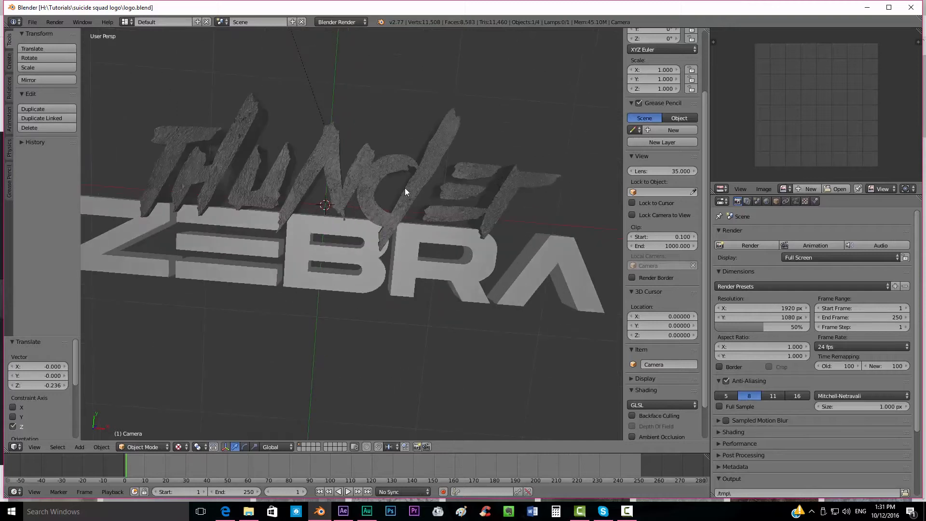
pyautogui.rightClick(404, 191)
pyautogui.click(819, 202)
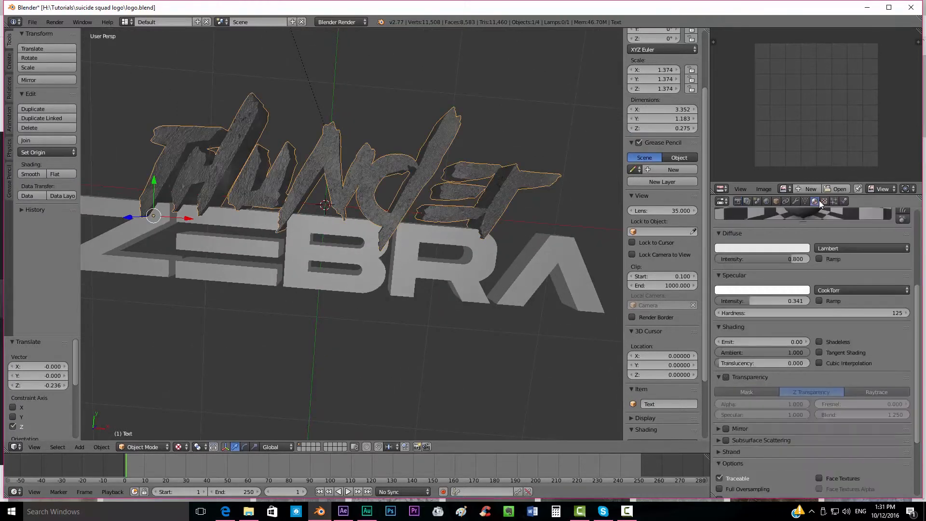
pyautogui.moveTo(774, 301); pyautogui.dragTo(742, 313)
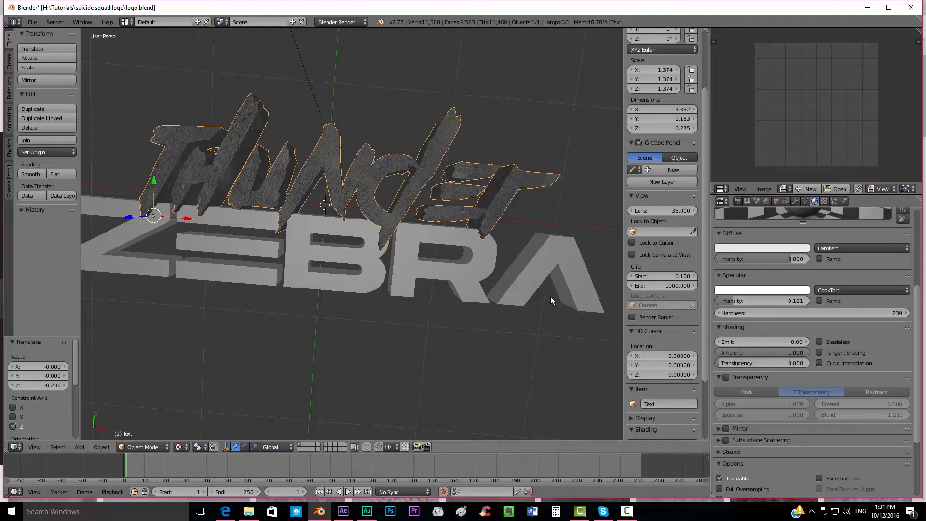
pyautogui.press('F12')
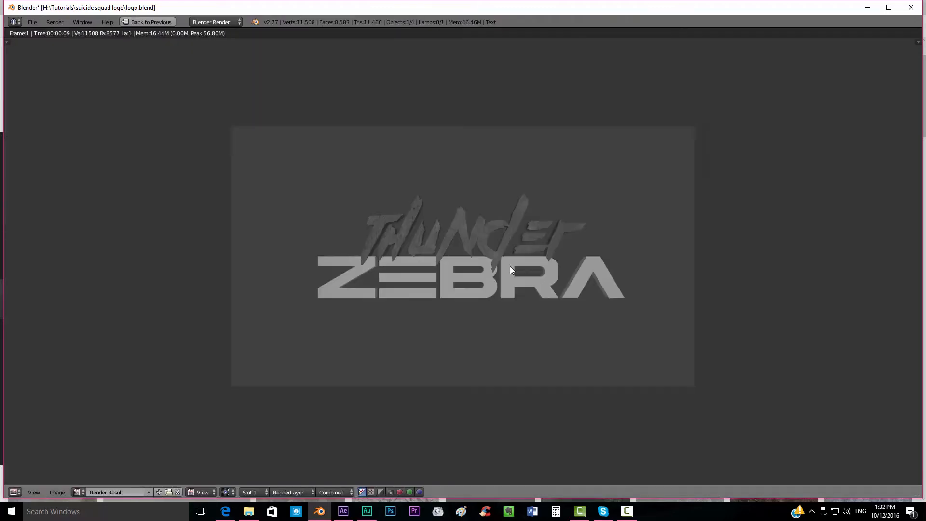
pyautogui.press('Escape')
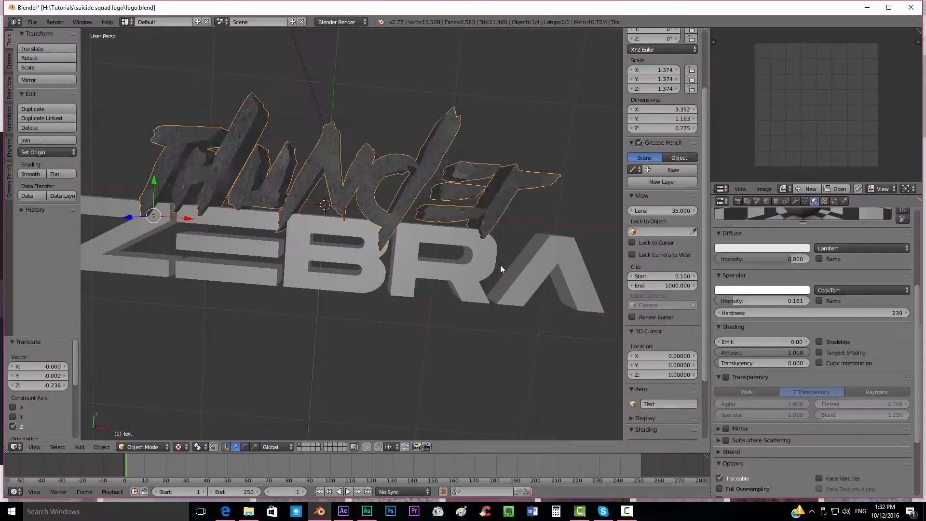
# - Set the normal influence of THUNDER's iron texture to 0.2 and check it in a test render
pyautogui.click(823, 201)
pyautogui.click(834, 395)
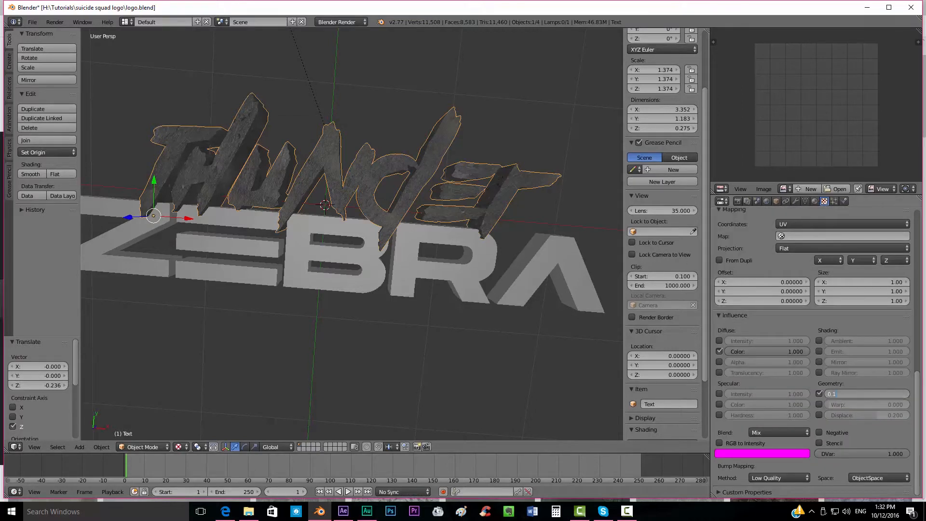
pyautogui.press('Return')
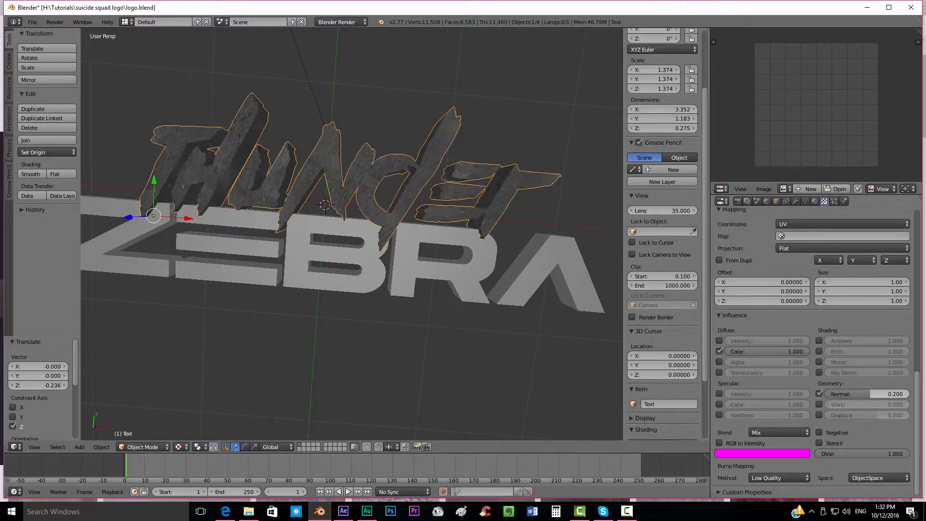
pyautogui.press('F12')
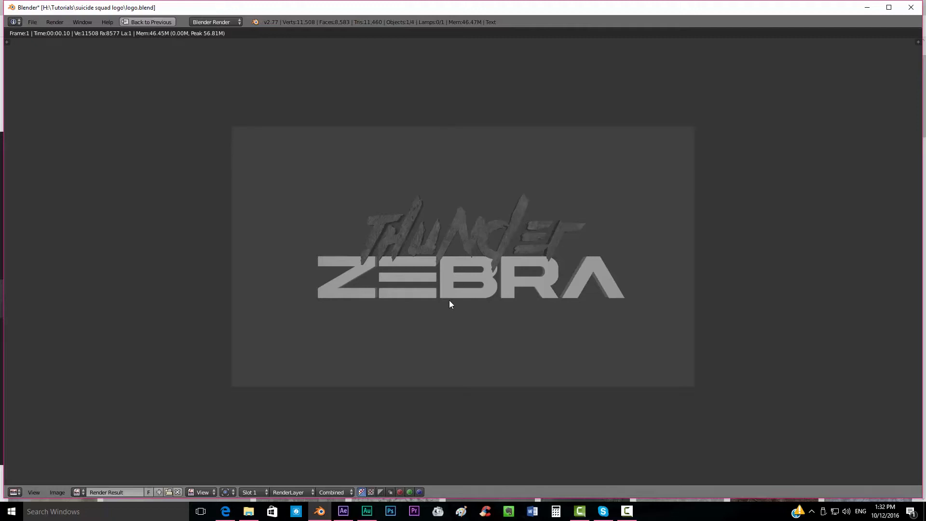
pyautogui.press('Escape')
# - Assign the existing iron material to the ZEBRA text
pyautogui.rightClick(309, 257)
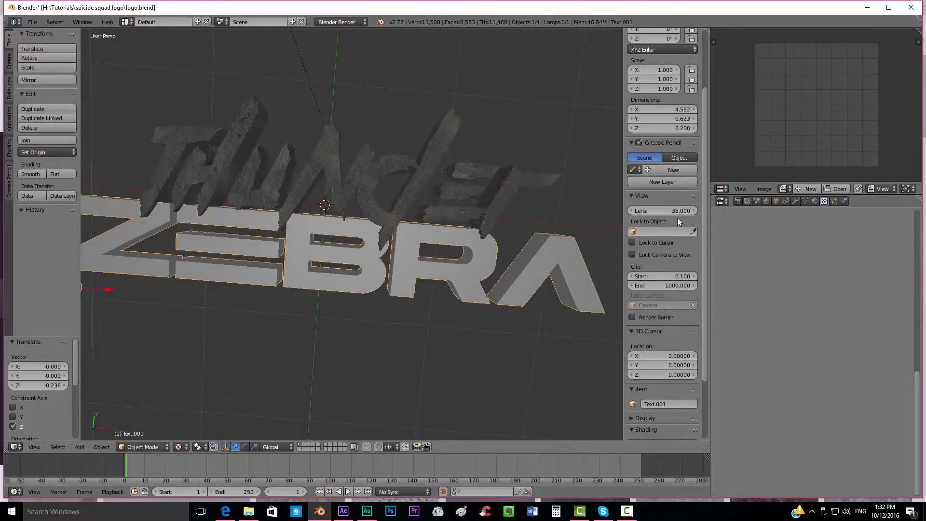
pyautogui.click(815, 202)
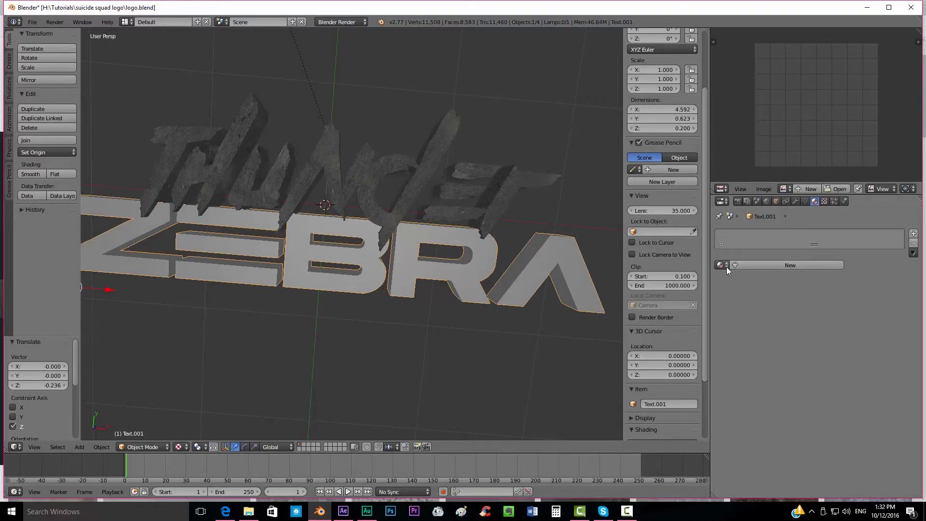
pyautogui.click(726, 266)
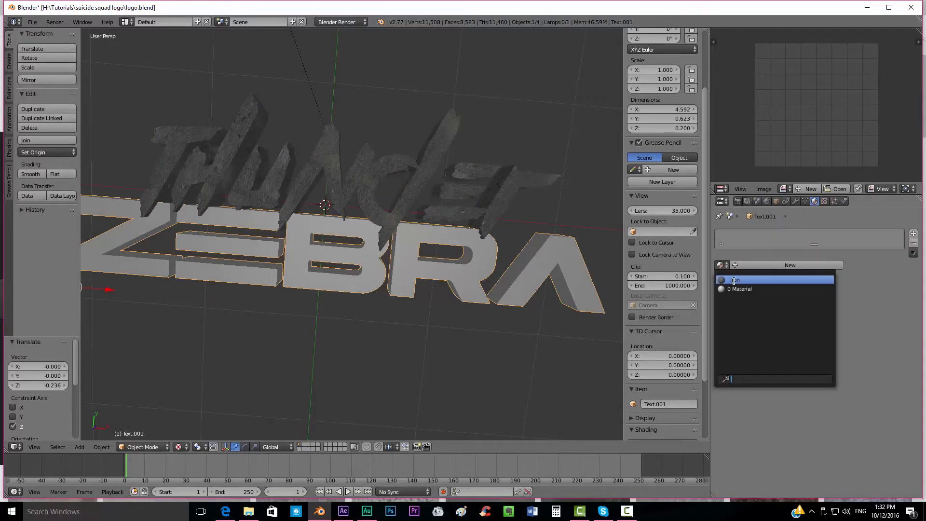
pyautogui.click(733, 280)
pyautogui.moveTo(344, 289); pyautogui.dragTo(348, 284, button='middle')
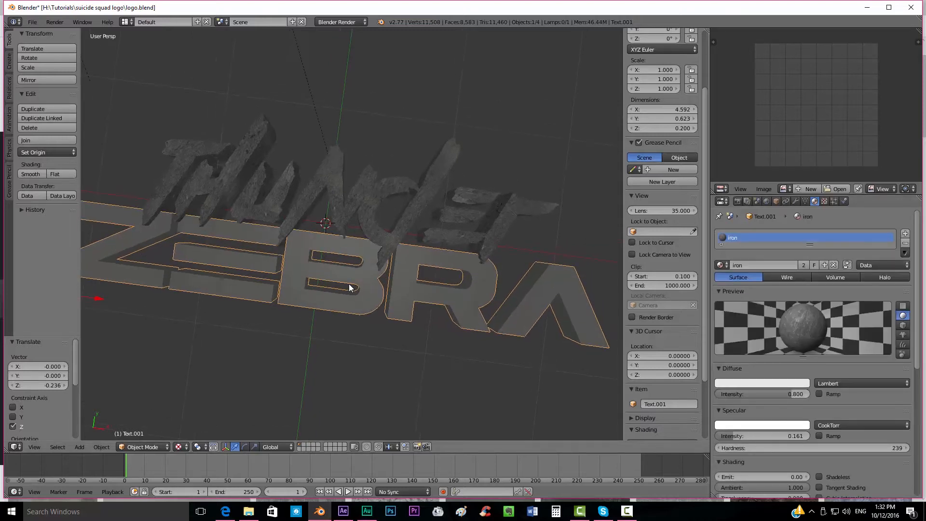
# - Unwrap the entire ZEBRA mesh with Smart UV Project from the top view, and inspect the iron texture on its letters
pyautogui.press('KP_7')
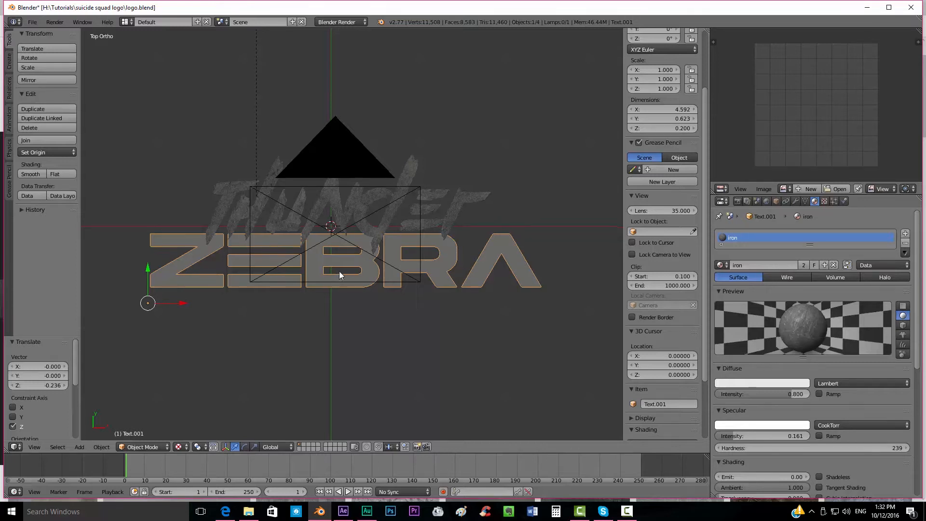
pyautogui.keyDown('shift'); pyautogui.moveTo(339, 271); pyautogui.dragTo(392, 241, button='middle'); pyautogui.keyUp('shift')
pyautogui.press('Tab')
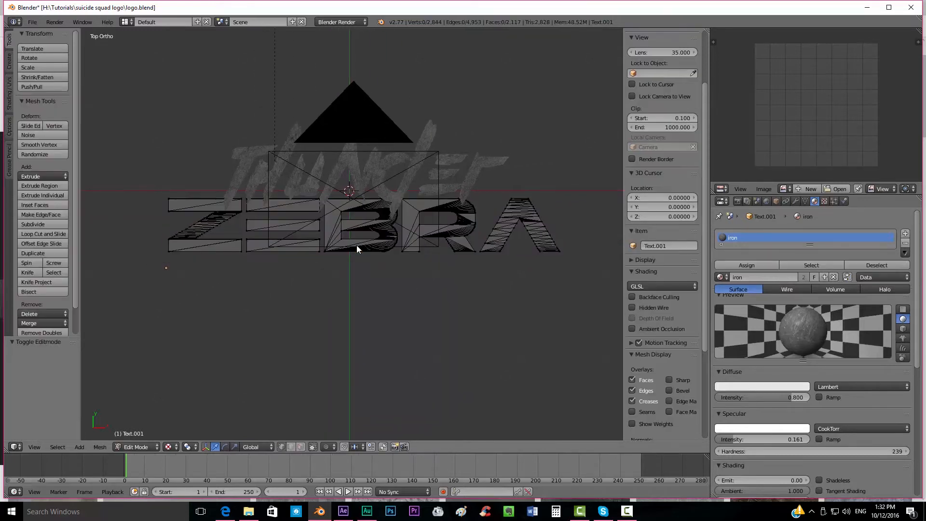
pyautogui.press('a')
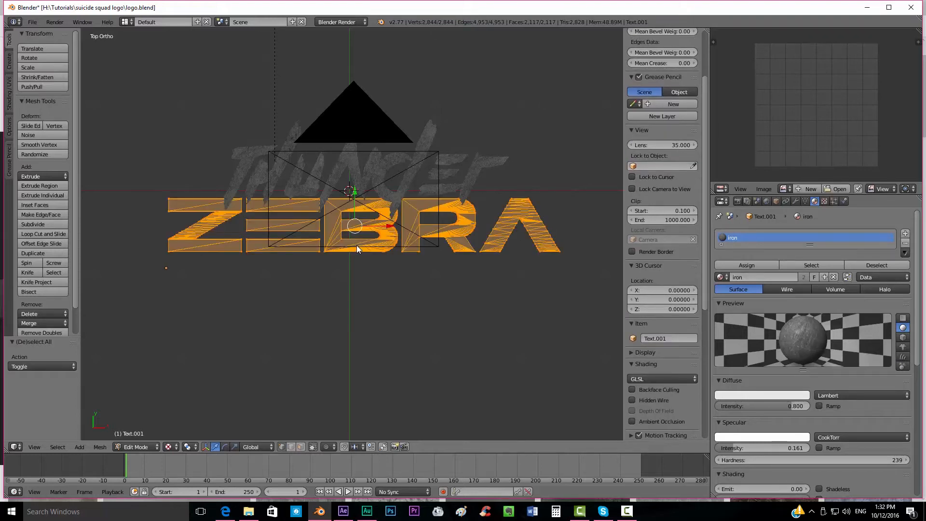
pyautogui.press('u')
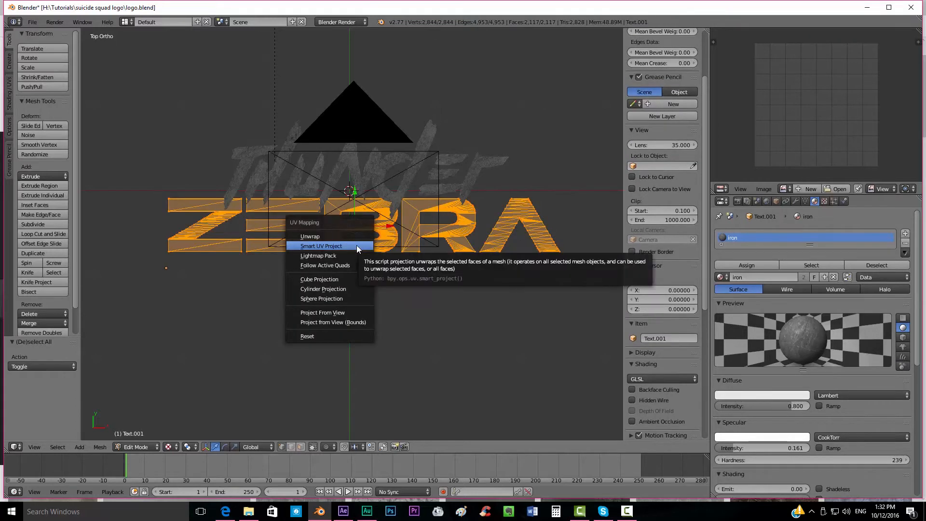
pyautogui.click(357, 246)
pyautogui.click(357, 317)
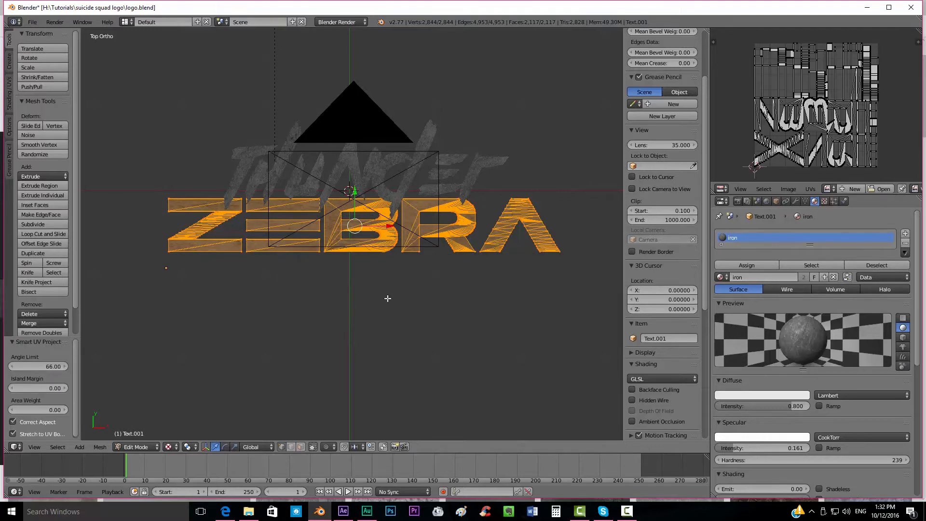
pyautogui.scroll(3, 400, 259)
pyautogui.press('a')
pyautogui.press('a')
pyautogui.scroll(2, 394, 263)
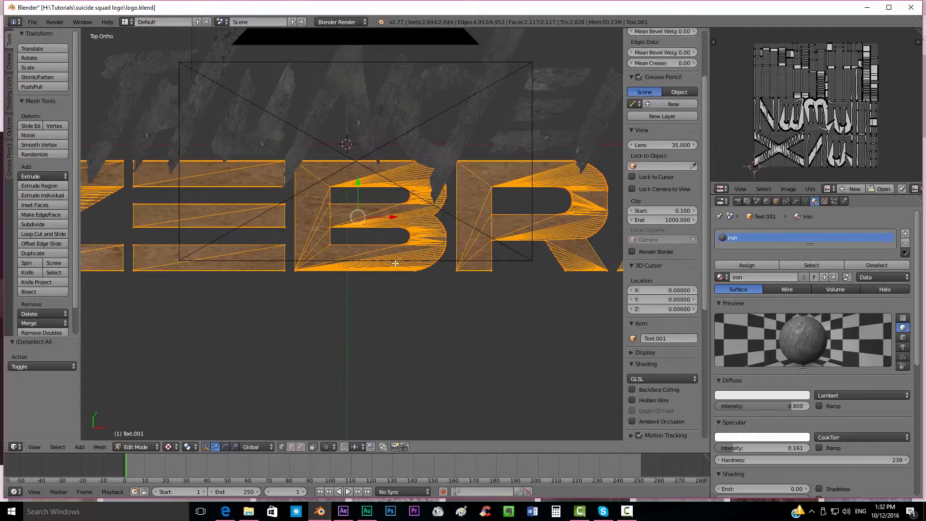
# - Scale up all of ZEBRA's UVs uniformly to make the iron texture finer, and return to Object Mode
pyautogui.scroll(2, 394, 263)
pyautogui.press('a')
pyautogui.press('s')
pyautogui.press('x')
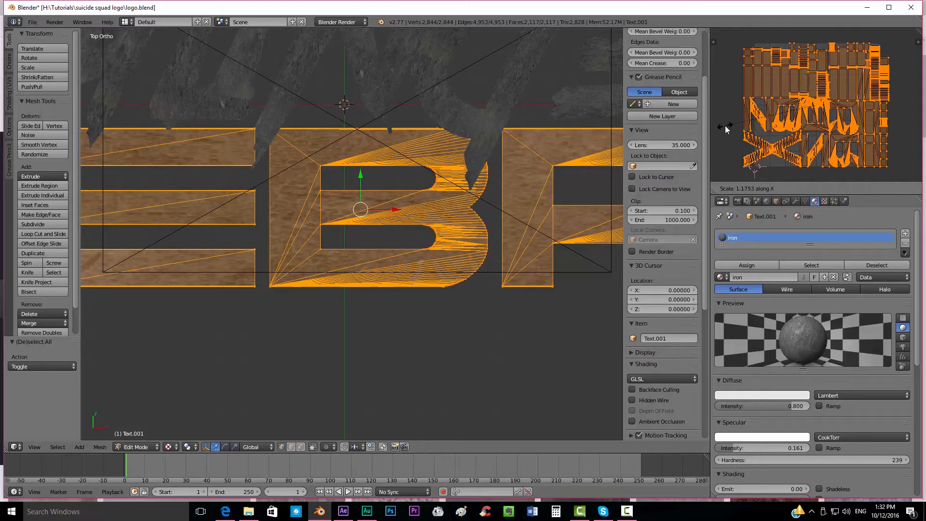
pyautogui.press('x')
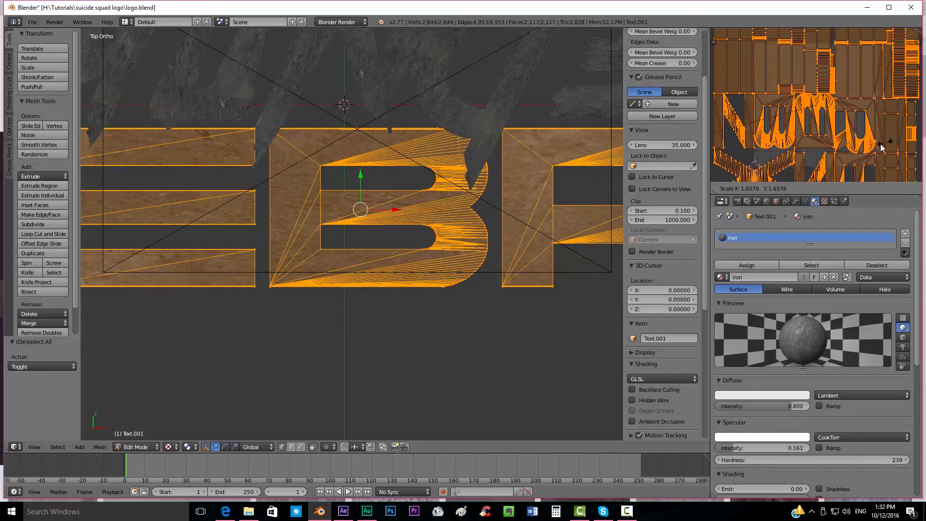
pyautogui.click(847, 155)
pyautogui.press('Tab')
pyautogui.press('Tab')
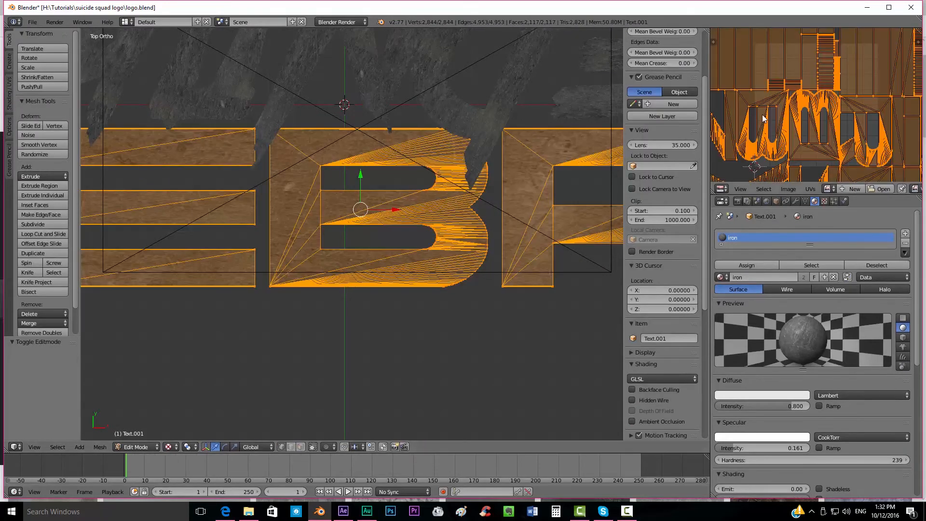
pyautogui.press('Tab')
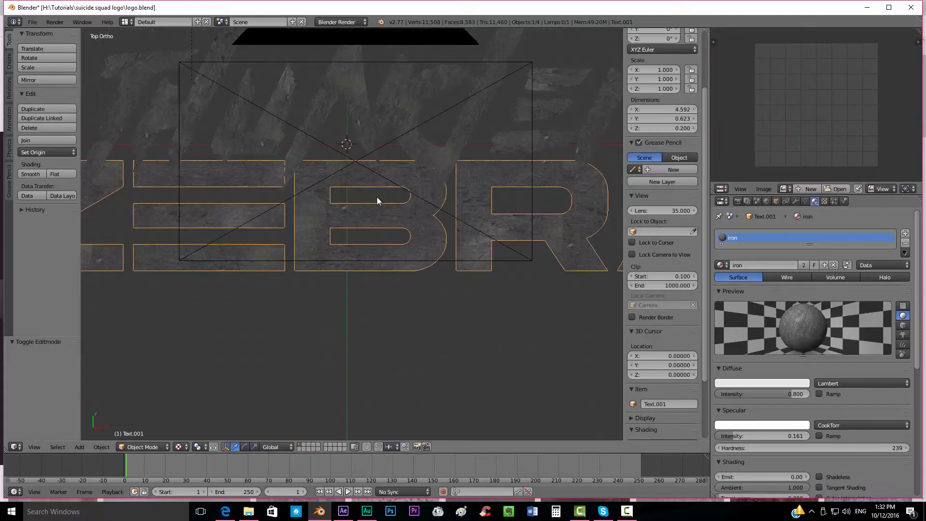
# - Inspect the iron texture on both words in perspective and check the logo in a test render
pyautogui.scroll(-3, 377, 197)
pyautogui.moveTo(362, 232); pyautogui.dragTo(343, 223, button='middle')
pyautogui.scroll(3, 343, 224)
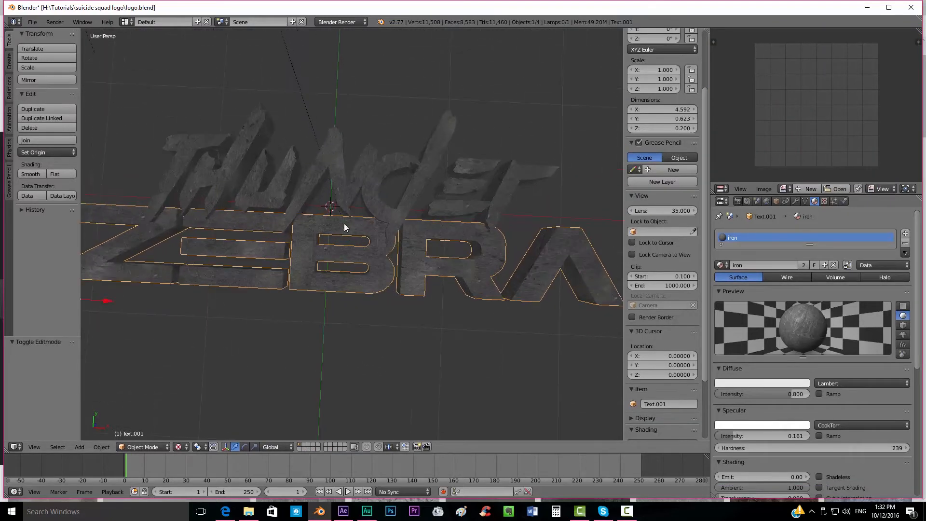
pyautogui.scroll(-3, 344, 226)
pyautogui.scroll(1, 345, 227)
pyautogui.press('F12')
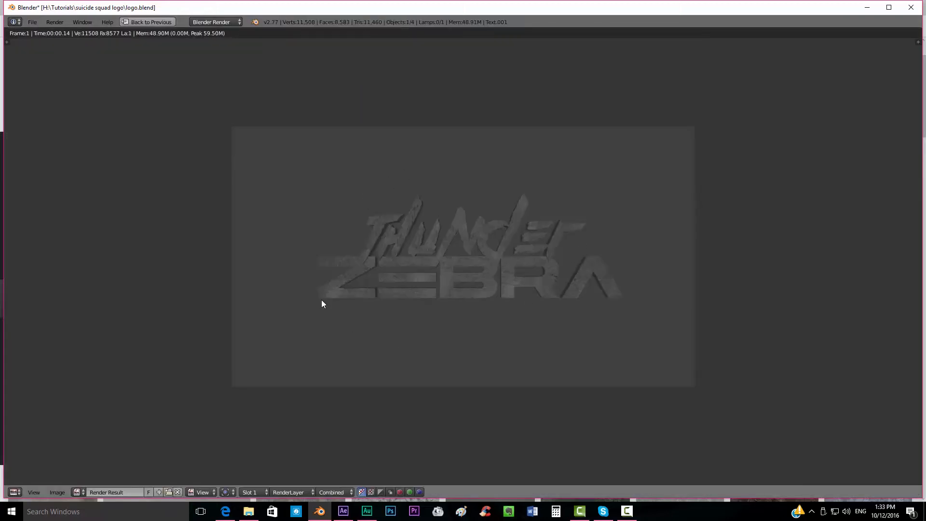
pyautogui.press('Escape')
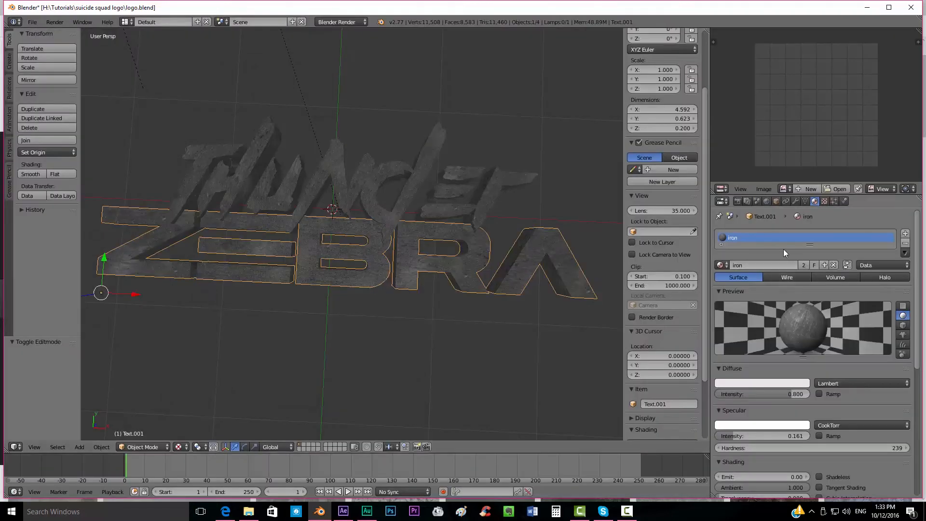
# - Set the render shading's alpha mode to Transparent and check the background in a test render
pyautogui.click(737, 202)
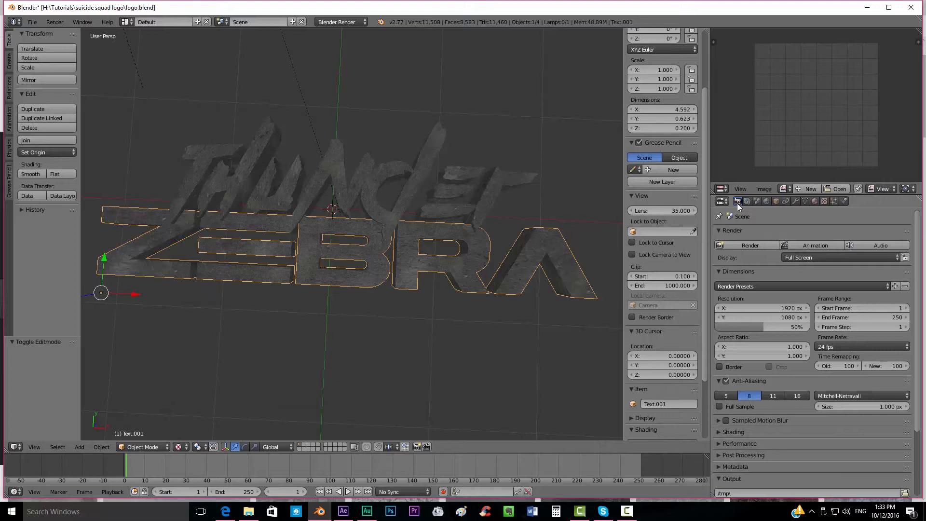
pyautogui.scroll(-5, 781, 429)
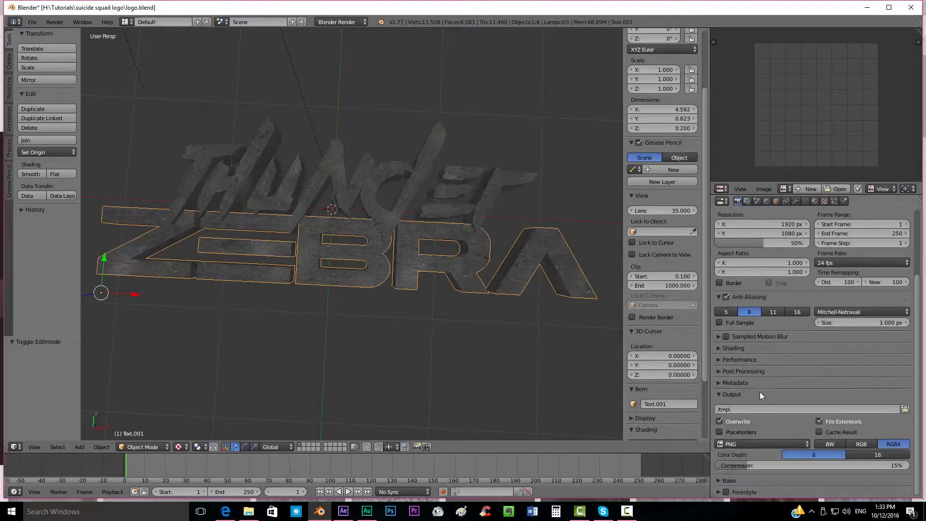
pyautogui.click(719, 349)
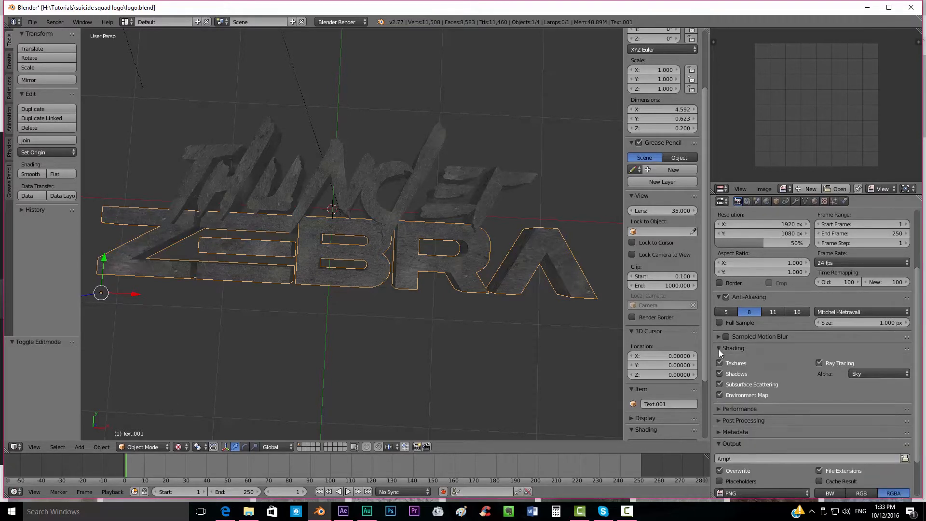
pyautogui.click(862, 373)
pyautogui.click(867, 354)
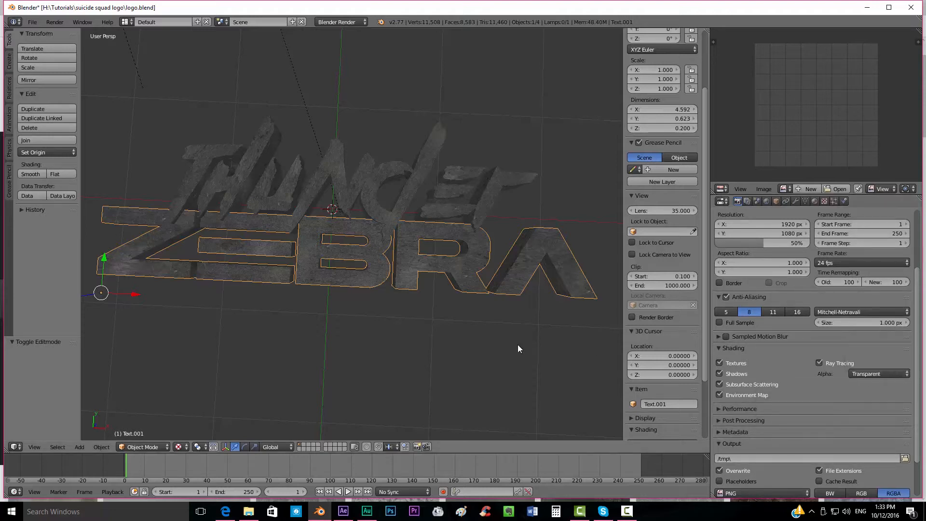
pyautogui.press('F12')
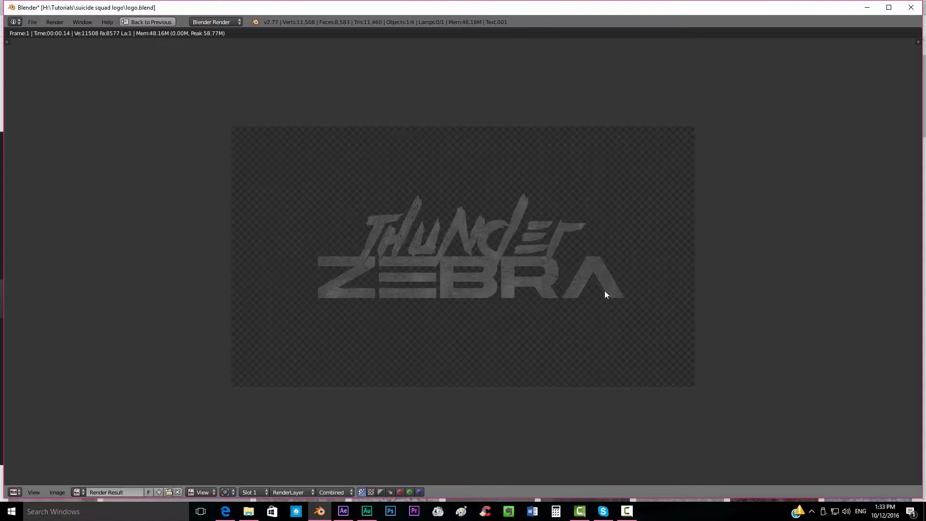
pyautogui.press('Escape')
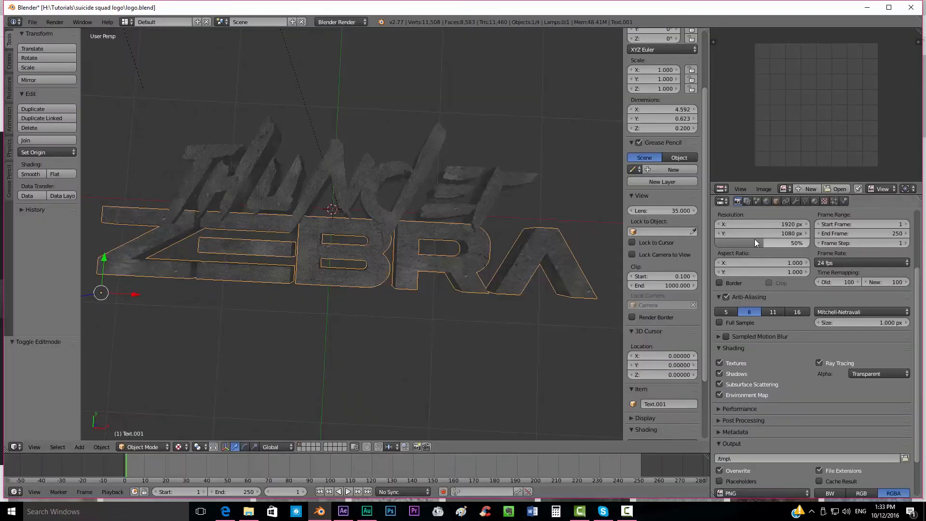
# - Enable ambient occlusion for the world with the Multiply blend mode and check it in a test render
pyautogui.click(765, 201)
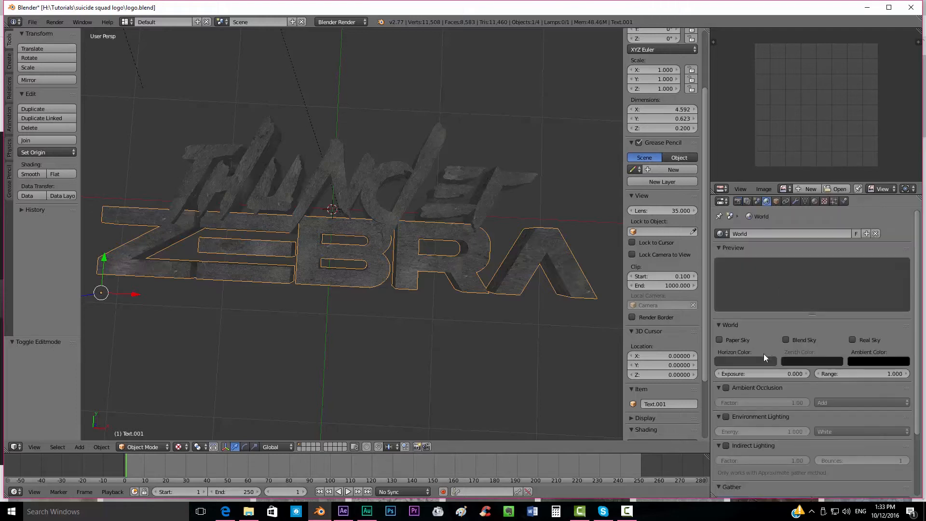
pyautogui.scroll(-3, 747, 348)
pyautogui.click(726, 330)
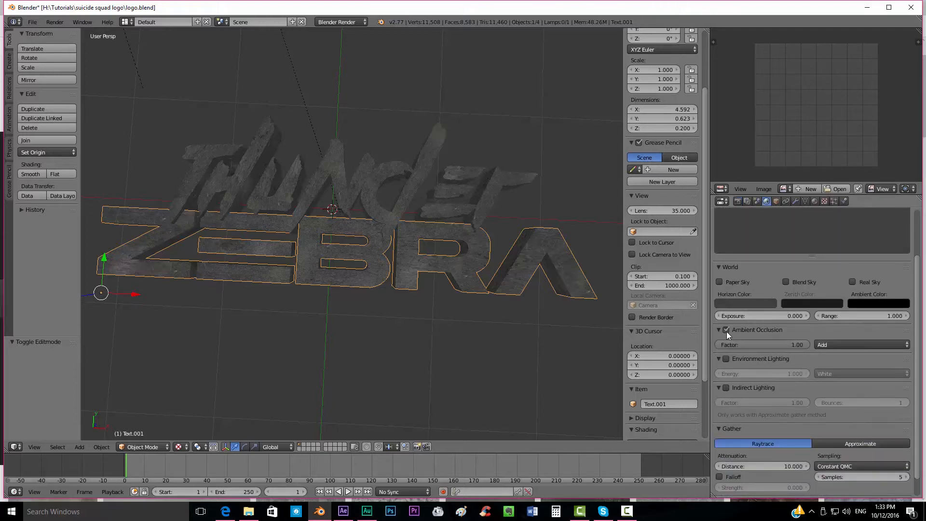
pyautogui.click(832, 344)
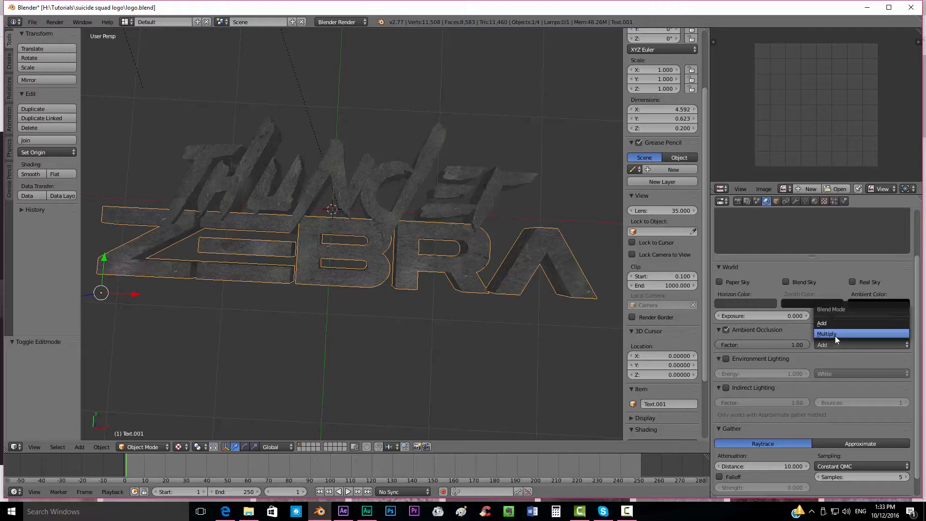
pyautogui.click(834, 336)
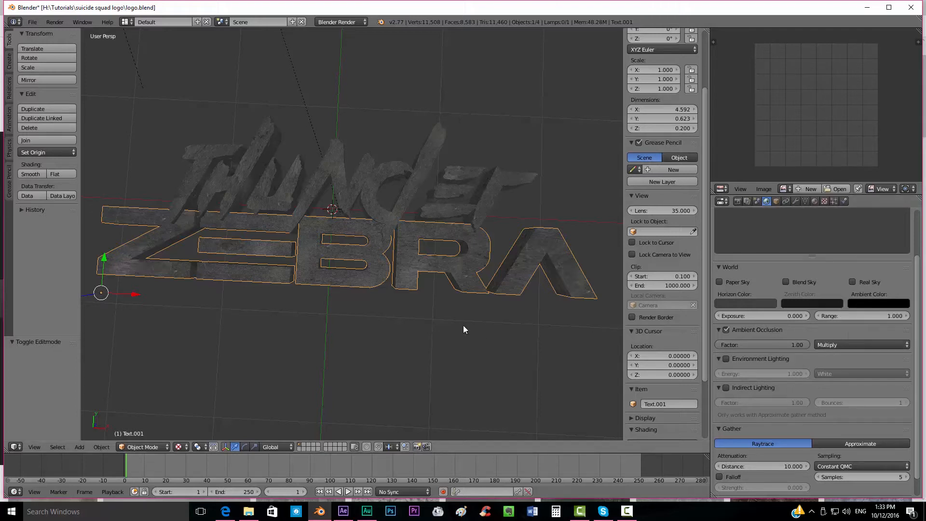
pyautogui.press('F12')
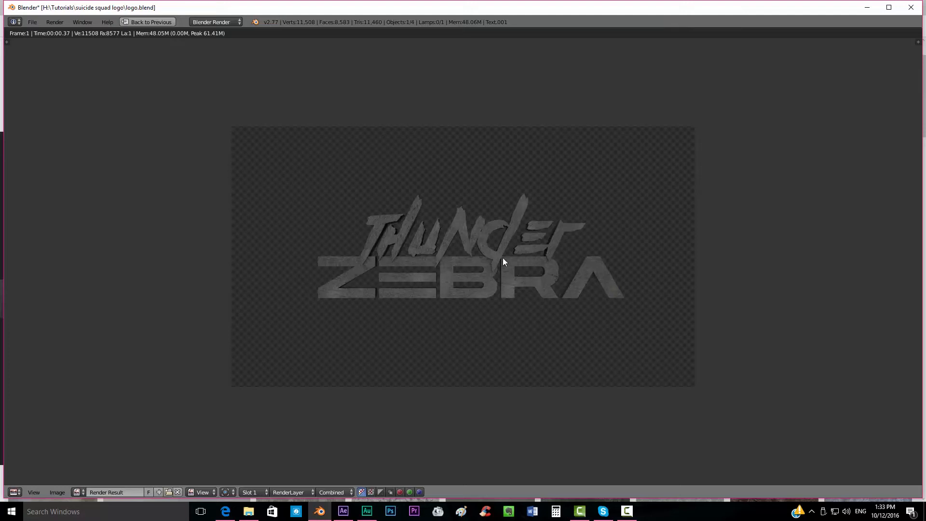
# - Close the render result and look over the textured logo in the 3D view from several angles
pyautogui.press('Escape')
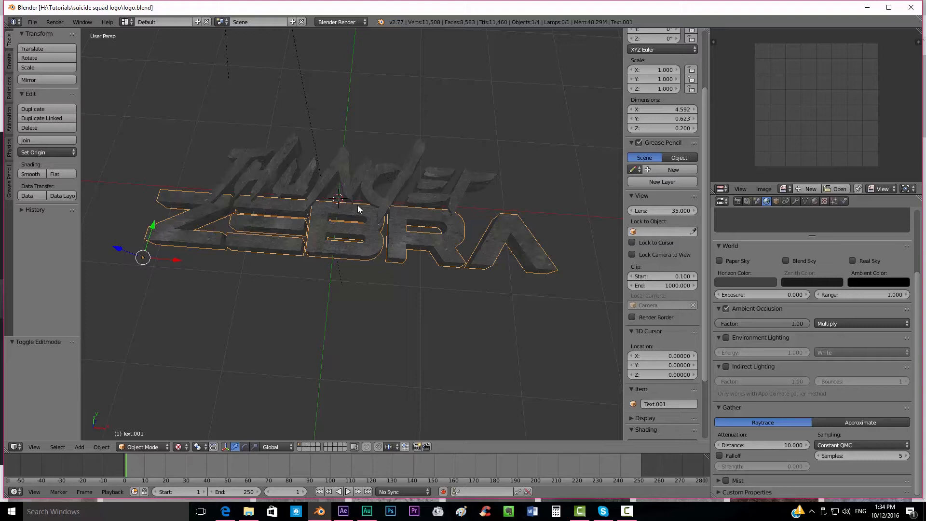
pyautogui.moveTo(358, 207); pyautogui.dragTo(401, 297, button='middle')
pyautogui.press('a')
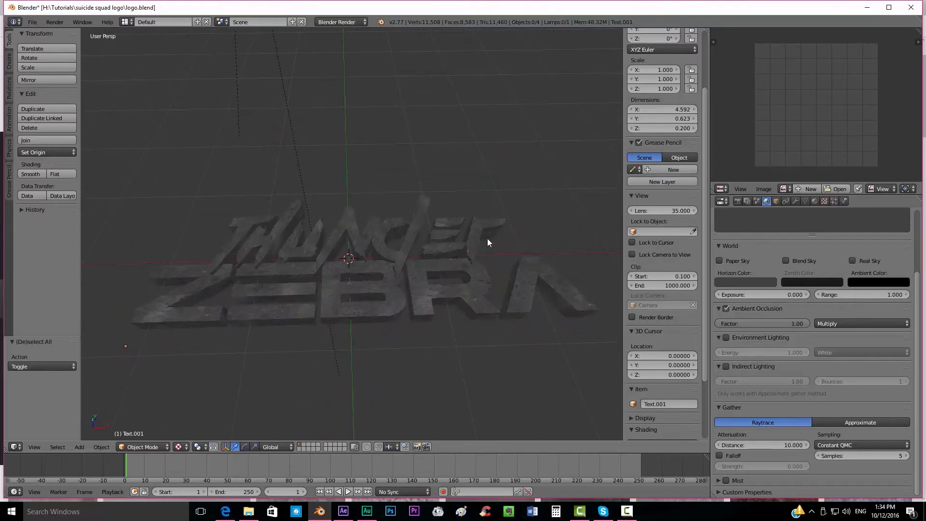
pyautogui.moveTo(492, 277); pyautogui.dragTo(389, 261, button='middle')
pyautogui.rightClick(343, 242)
# - Switch to the Edge browser and open textures.com in a new tab
pyautogui.hotkey('alt', 'Tab')
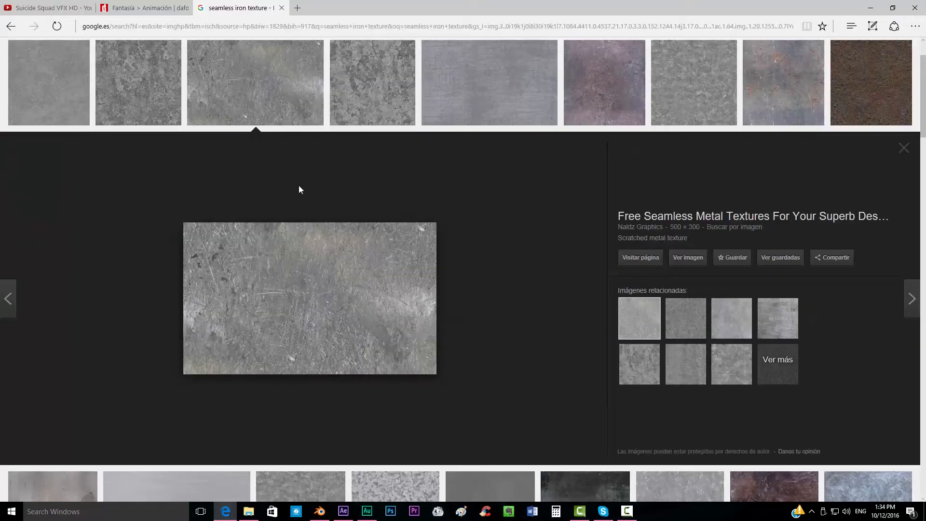
pyautogui.click(51, 8)
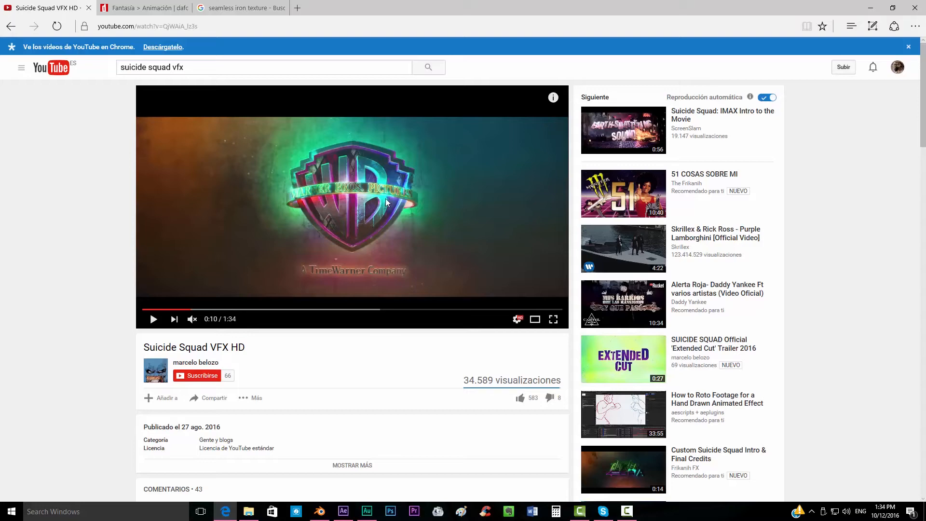
pyautogui.click(297, 7)
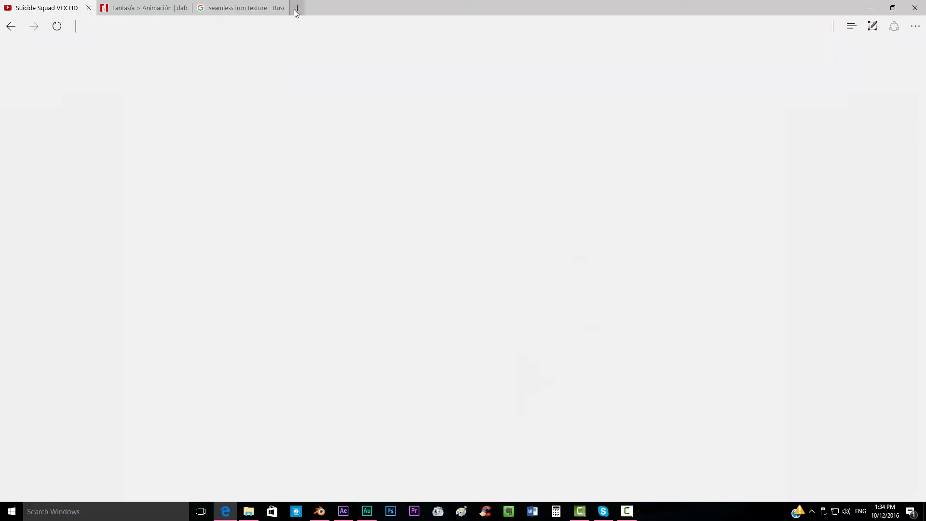
pyautogui.write('textures.com/')
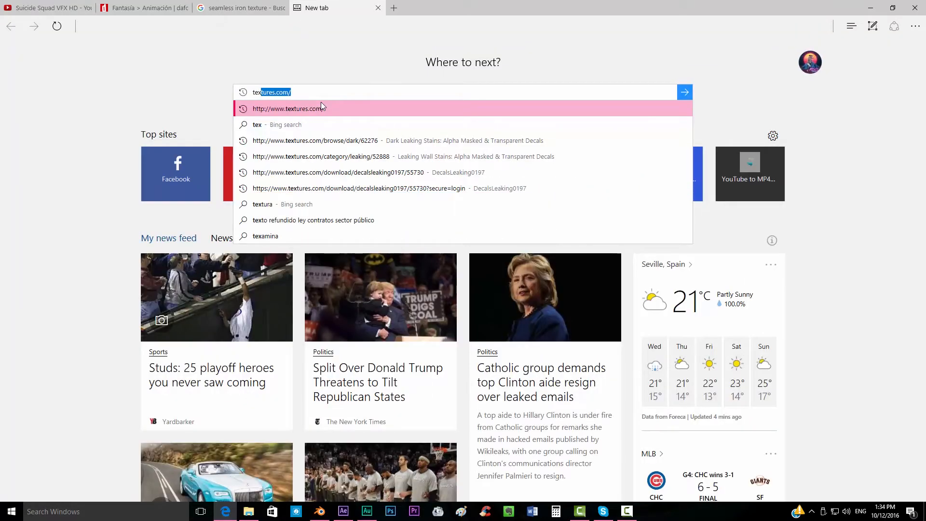
pyautogui.click(320, 103)
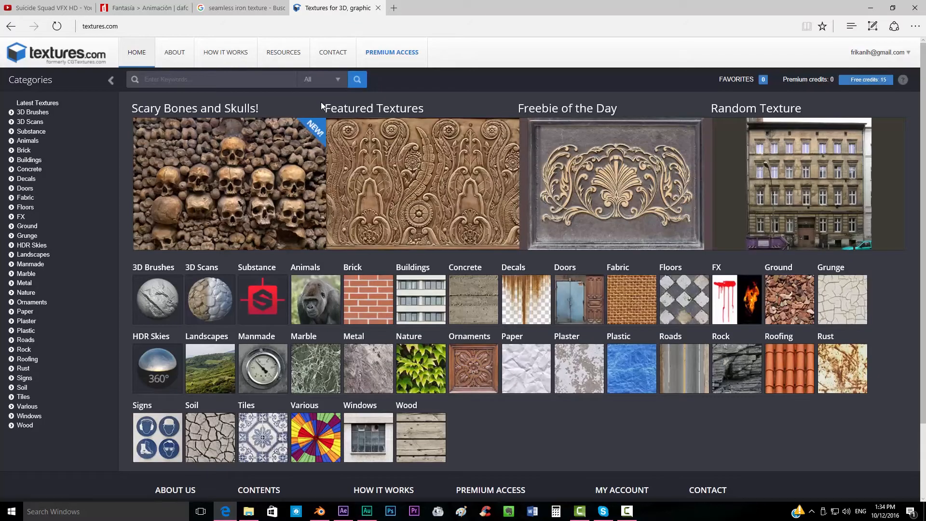
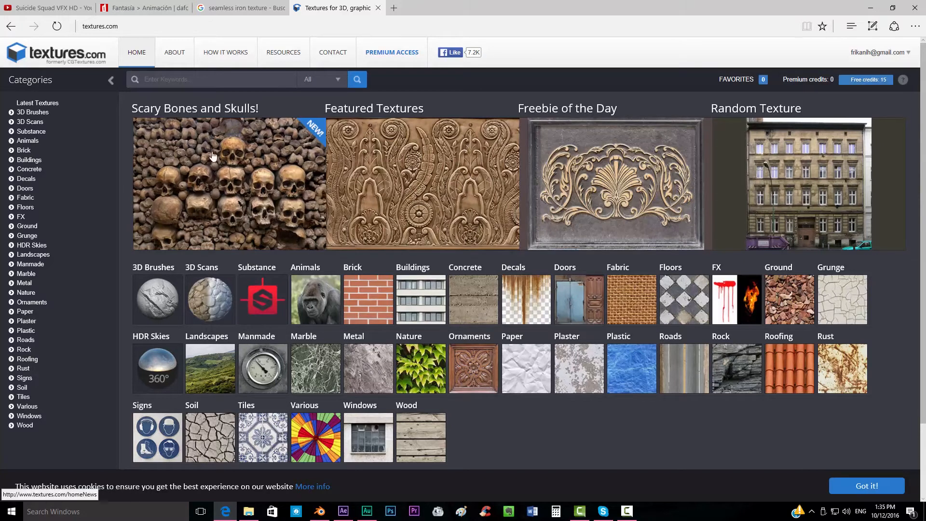
# - Open the Dark subcategory of the Leaking decals on the textures site
pyautogui.click(525, 307)
pyautogui.scroll(-1, 523, 301)
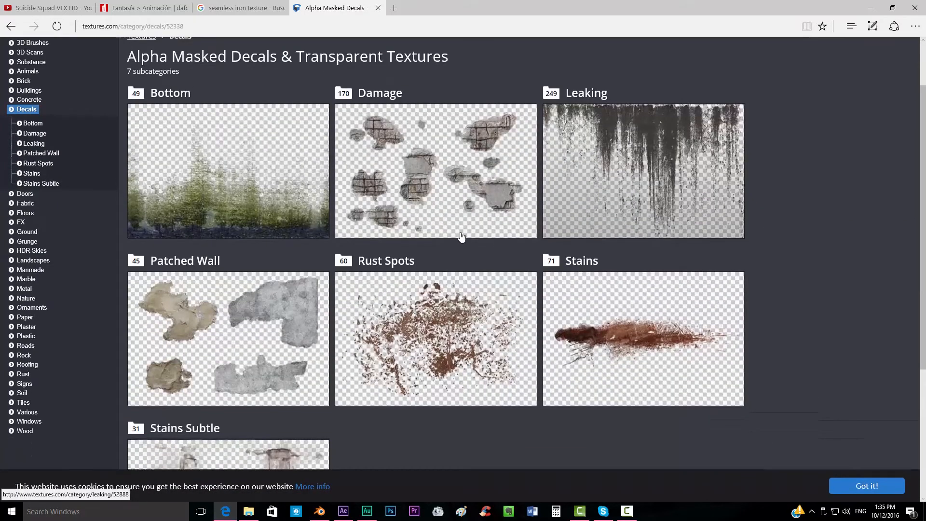
pyautogui.scroll(-3, 645, 244)
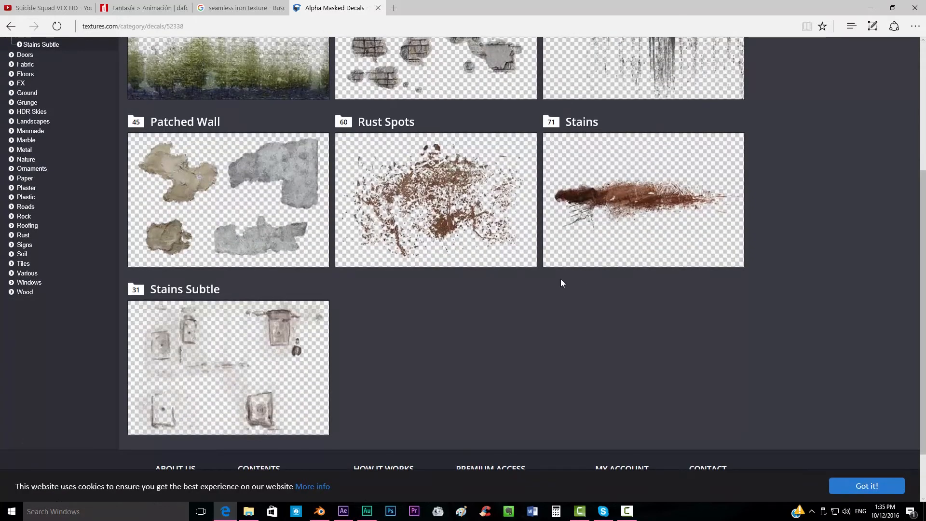
pyautogui.scroll(4, 560, 282)
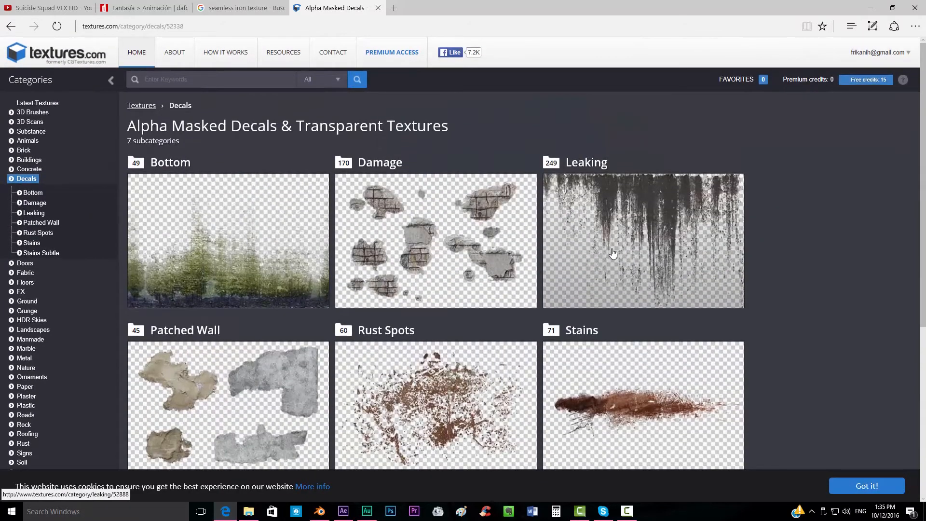
pyautogui.click(612, 252)
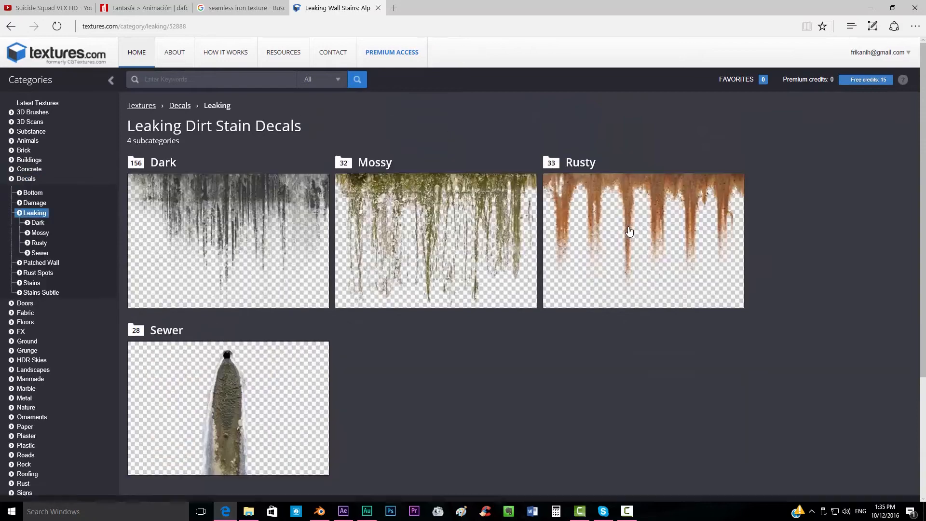
pyautogui.click(231, 217)
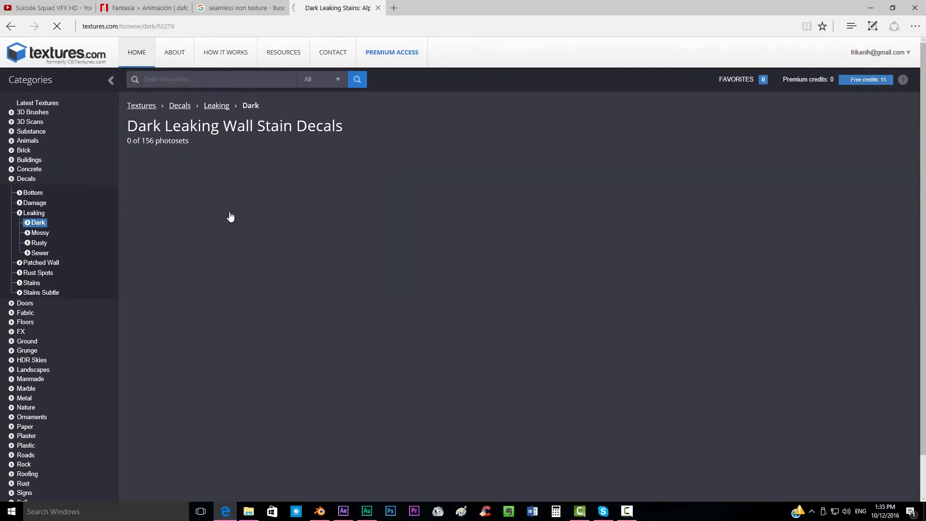
# - Examine the dark leaking stain decals for one that suits the logo letters, checking back against the model in Blender
pyautogui.scroll(-4, 230, 216)
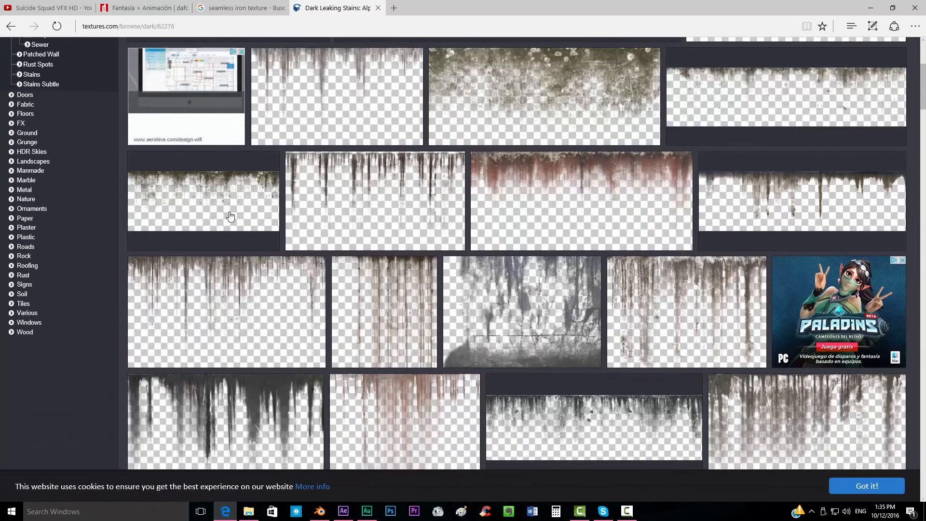
pyautogui.scroll(-3, 231, 216)
pyautogui.hotkey('alt', 'Tab')
pyautogui.moveTo(338, 223); pyautogui.dragTo(409, 187, button='middle')
pyautogui.moveTo(264, 146); pyautogui.dragTo(353, 258, button='middle')
pyautogui.hotkey('alt', 'Tab')
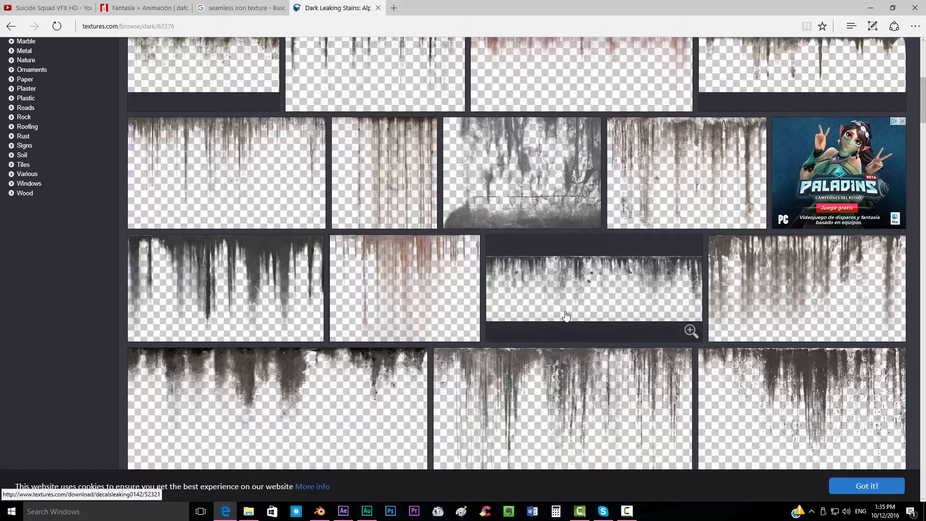
pyautogui.scroll(-6, 572, 309)
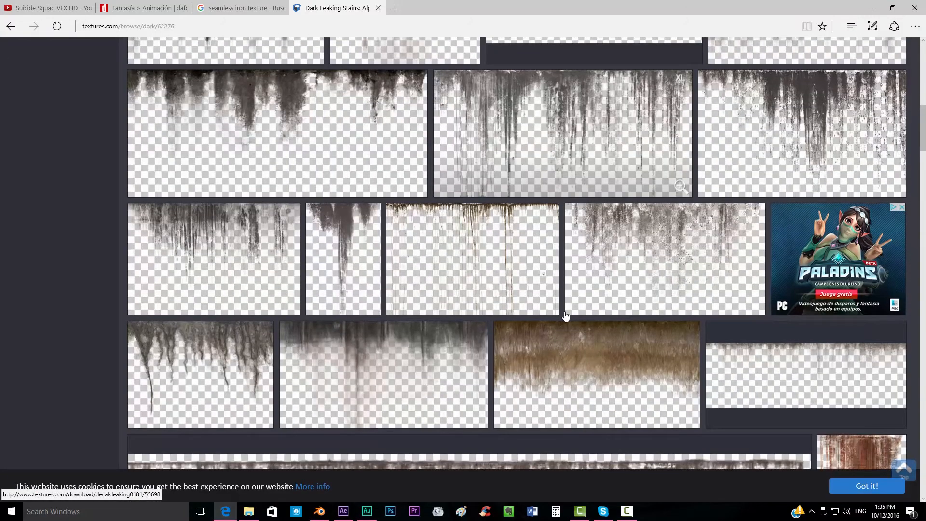
pyautogui.scroll(-3, 566, 315)
pyautogui.scroll(-4, 565, 314)
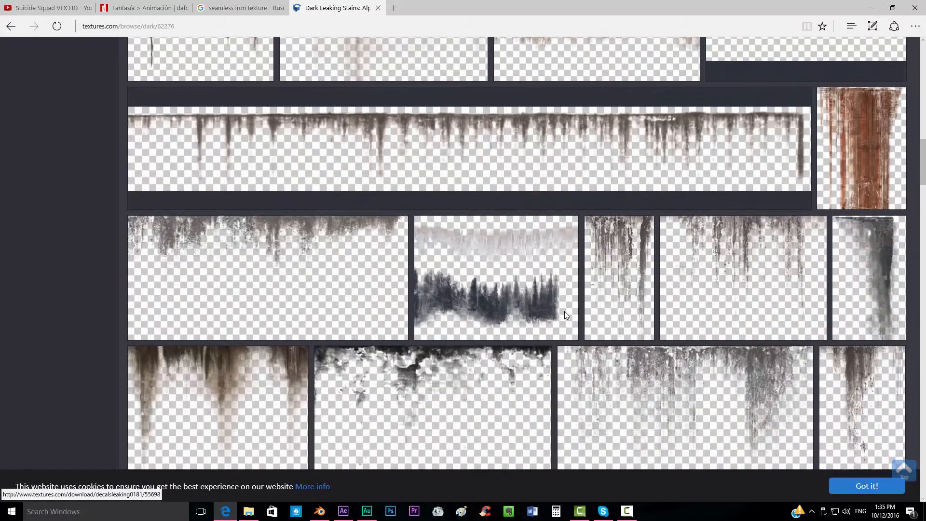
pyautogui.scroll(4, 564, 311)
pyautogui.scroll(3, 550, 323)
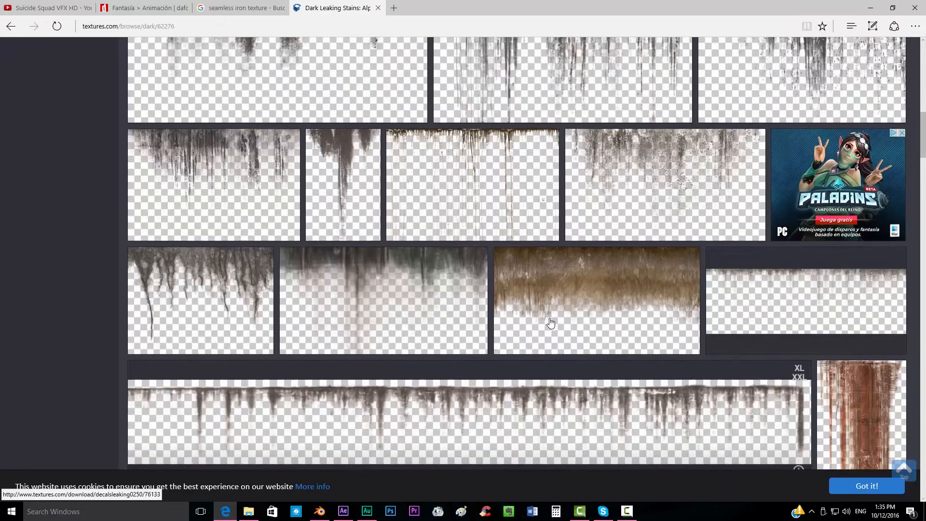
# - Download the small masked image of DecalsLeaking0197 and save it as decals_1 PNG in the suicide squad logo folder
pyautogui.click(349, 236)
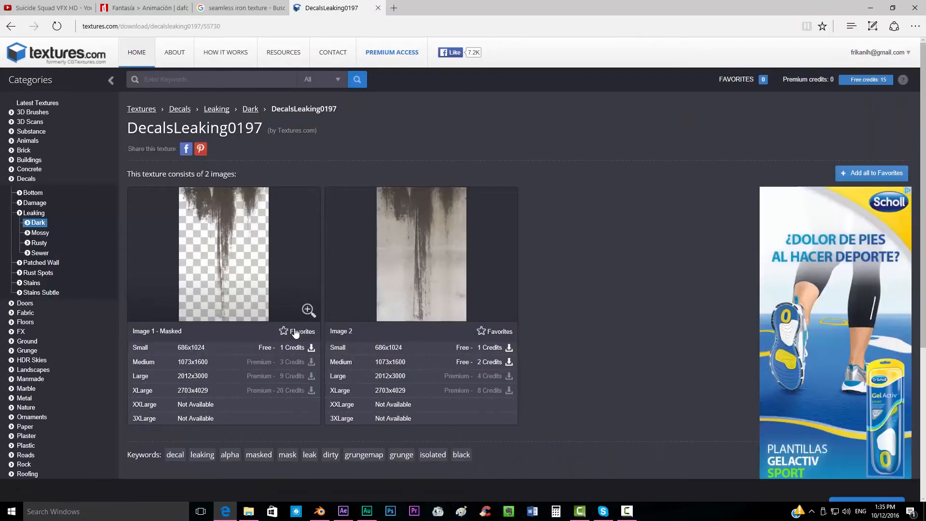
pyautogui.click(276, 348)
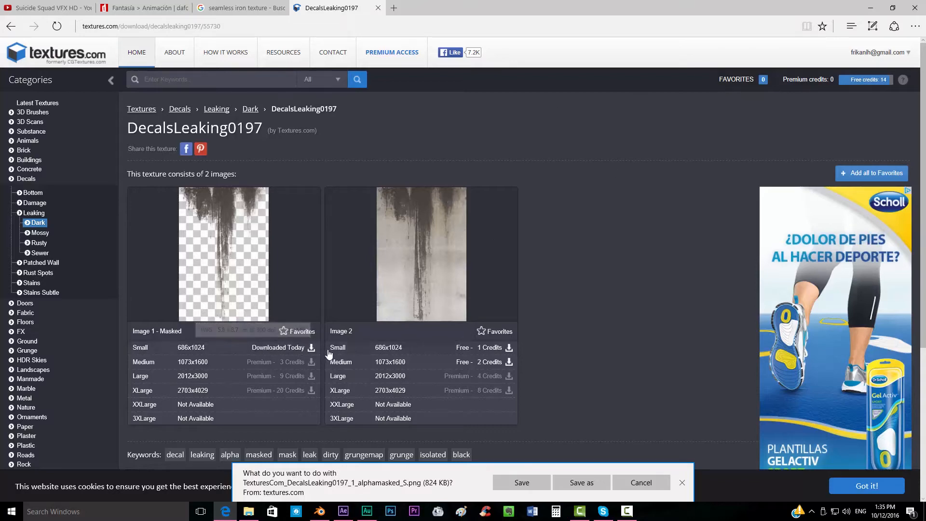
pyautogui.click(596, 485)
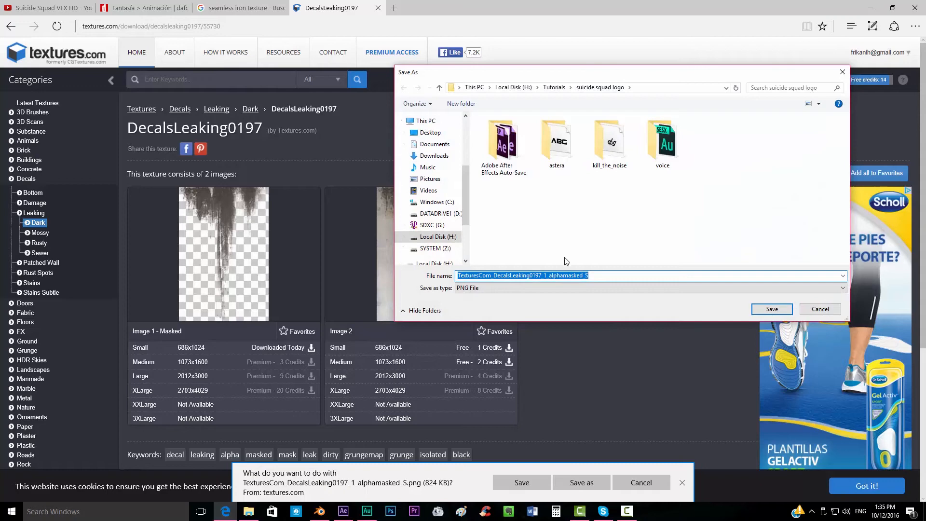
pyautogui.write('decals_1')
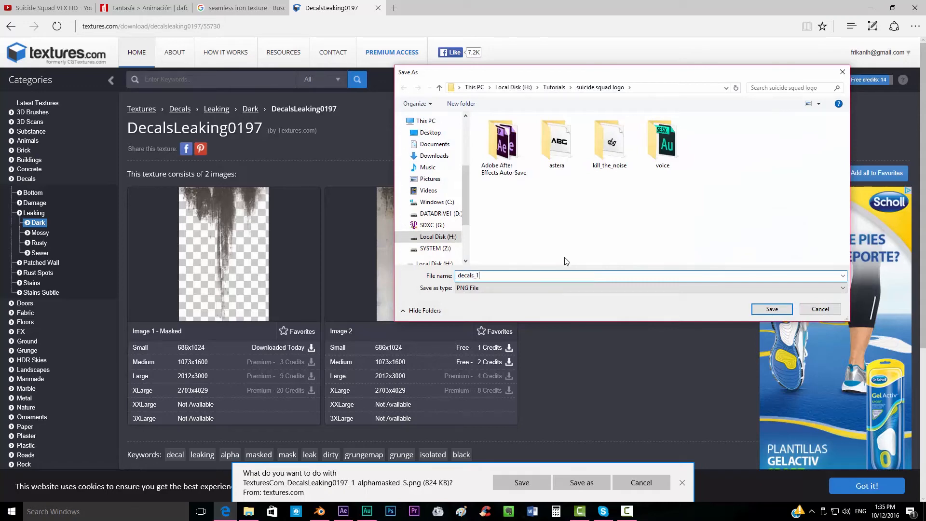
pyautogui.press('Return')
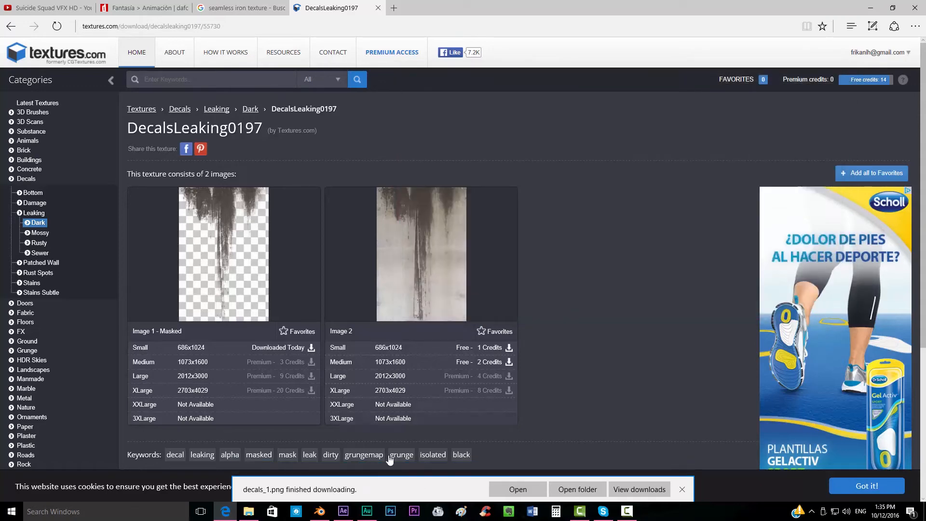
# - Switch to Blender and open the ZEBRA text mesh for editing in top orthographic view, with nothing selected and the letter R framed
pyautogui.click(320, 511)
pyautogui.moveTo(387, 315); pyautogui.dragTo(380, 261, button='middle')
pyautogui.rightClick(380, 261)
pyautogui.scroll(5, 389, 260)
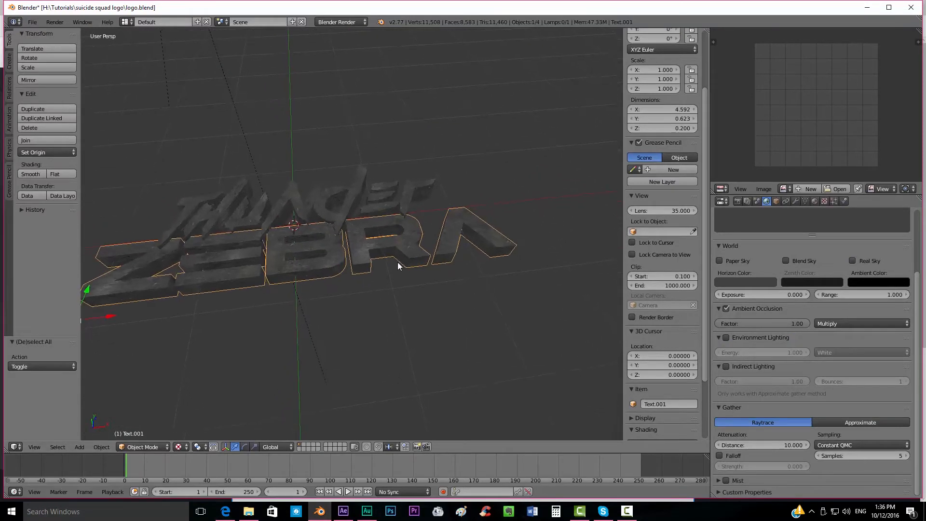
pyautogui.scroll(2, 369, 239)
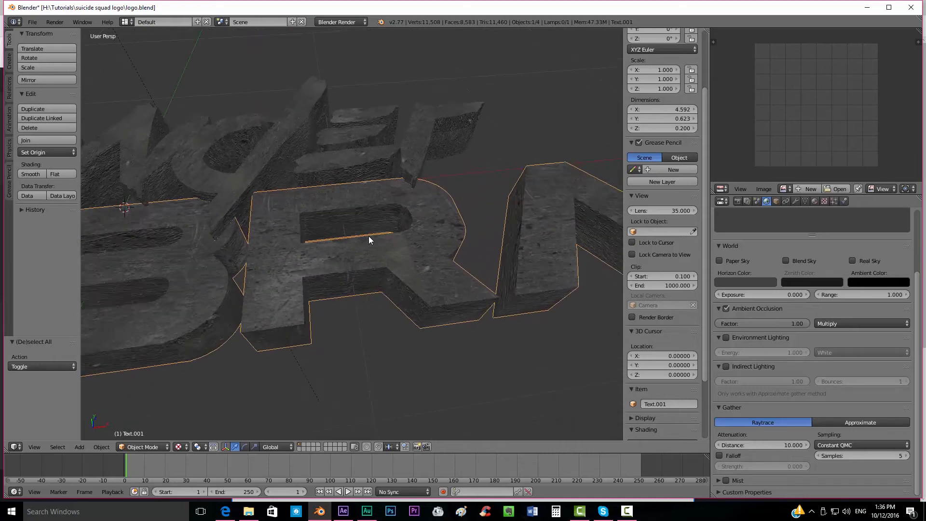
pyautogui.press('Tab')
pyautogui.moveTo(336, 233); pyautogui.dragTo(339, 250, button='middle')
pyautogui.press('KP_7')
pyautogui.press('KP_5')
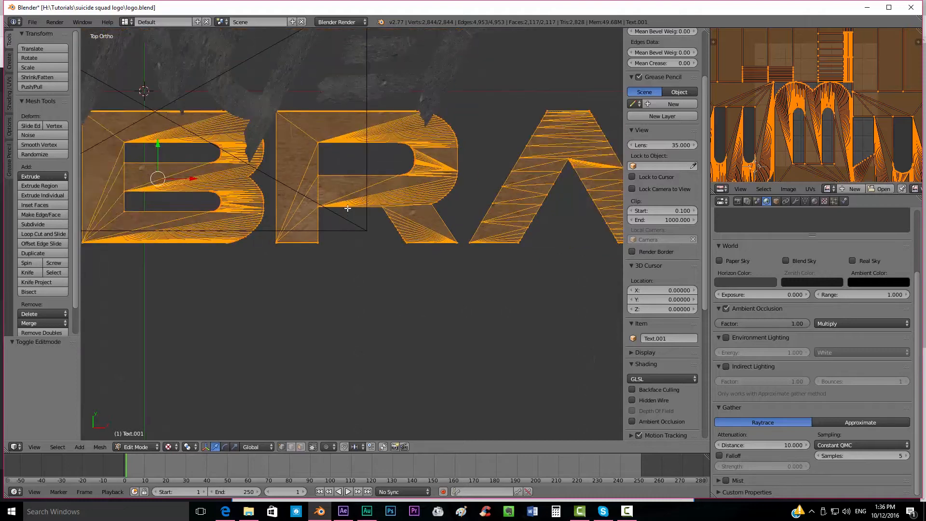
pyautogui.press('a')
pyautogui.keyDown('shift'); pyautogui.moveTo(329, 181); pyautogui.dragTo(321, 220, button='middle'); pyautogui.keyUp('shift')
pyautogui.scroll(1, 321, 220)
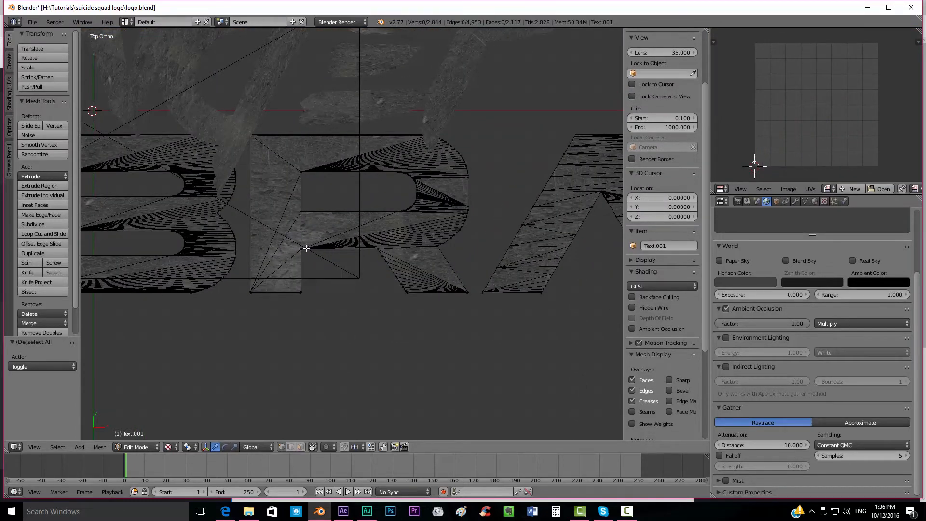
pyautogui.press('c')
pyautogui.scroll(-5, 296, 277)
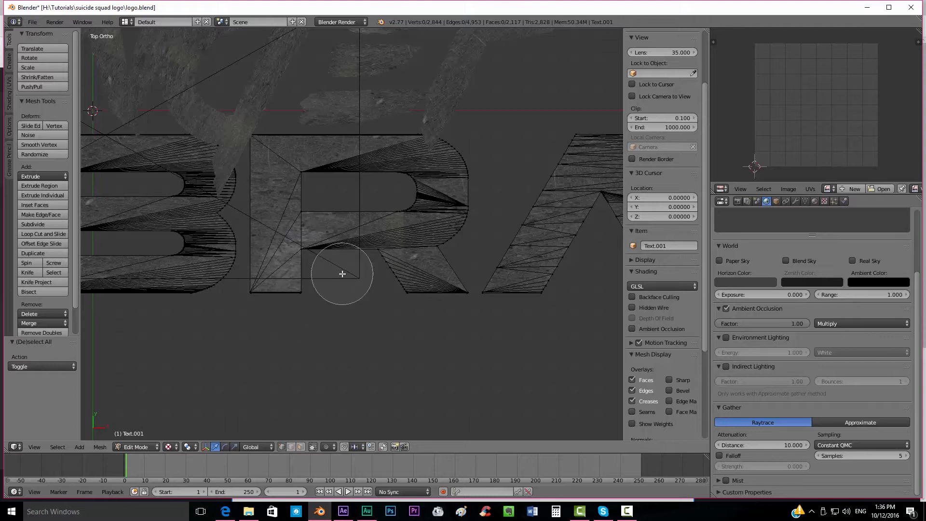
pyautogui.moveTo(269, 264)
pyautogui.mouseDown()
pyautogui.moveTo(302, 145)
pyautogui.moveTo(401, 209)
pyautogui.mouseUp()
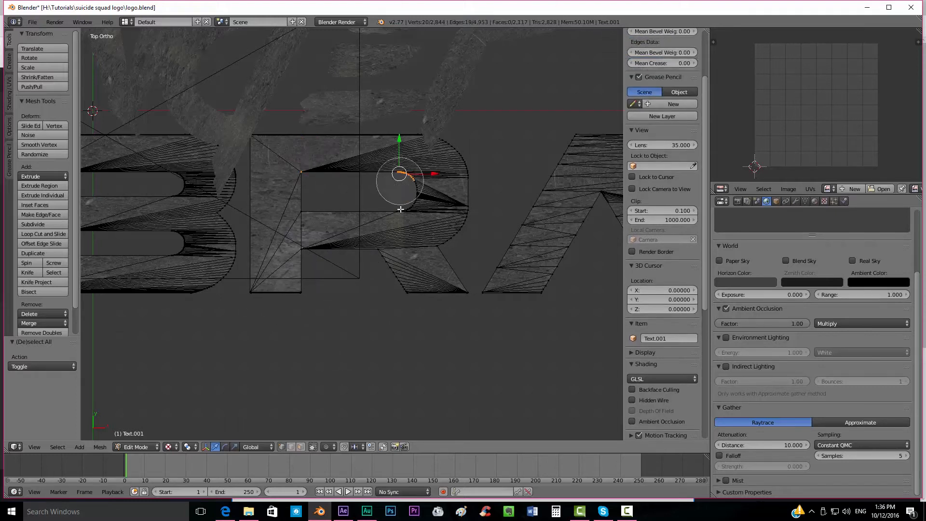
pyautogui.press('Escape')
pyautogui.press('a')
# - Circle-select the front faces of the letter R in face select mode
pyautogui.click(300, 447)
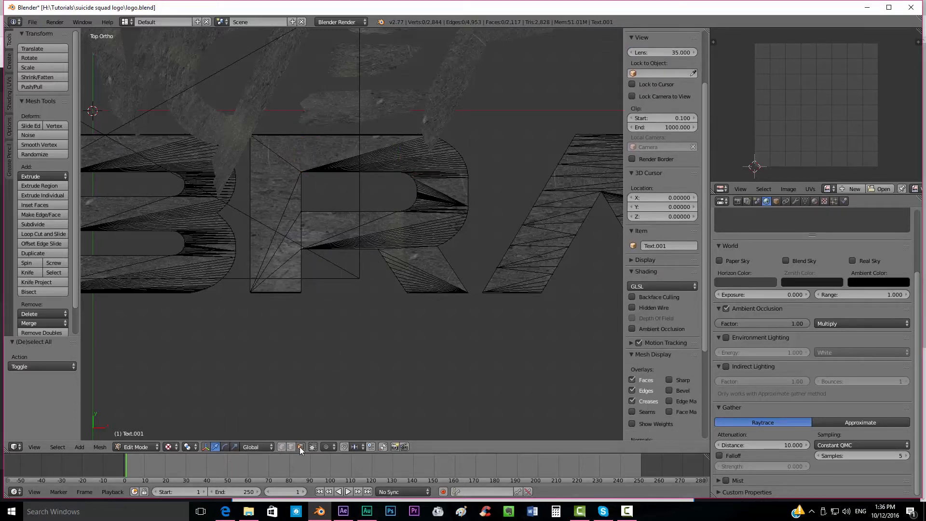
pyautogui.press('c')
pyautogui.moveTo(269, 273)
pyautogui.mouseDown()
pyautogui.moveTo(281, 172)
pyautogui.moveTo(434, 171)
pyautogui.moveTo(433, 273)
pyautogui.mouseUp()
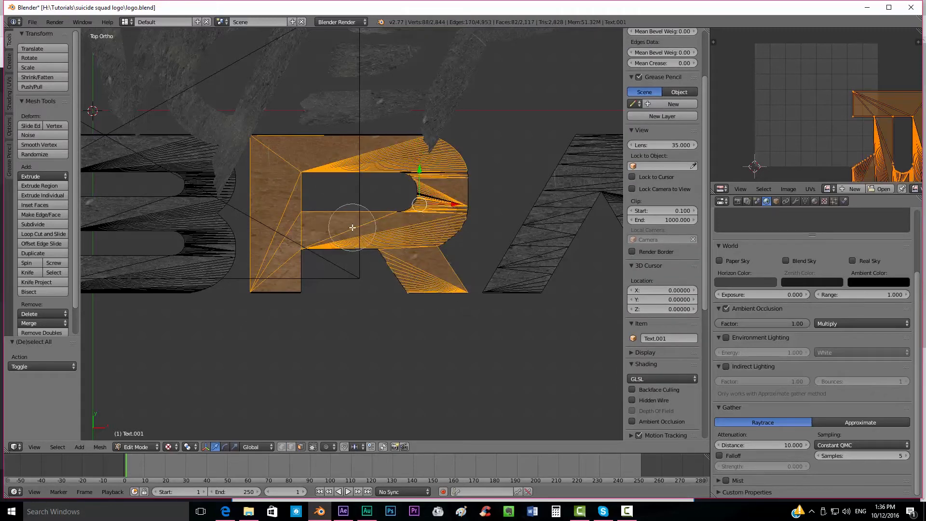
pyautogui.press('Escape')
# - Add the missed narrow faces around the curved end of the R's inner opening to the selection
pyautogui.scroll(5, 410, 202)
pyautogui.scroll(1, 410, 201)
pyautogui.keyDown('shift'); pyautogui.moveTo(427, 216); pyautogui.dragTo(275, 316, button='middle'); pyautogui.keyUp('shift')
pyautogui.scroll(4, 469, 209)
pyautogui.press('c')
pyautogui.moveTo(482, 222)
pyautogui.mouseDown()
pyautogui.moveTo(498, 159)
pyautogui.moveTo(435, 41)
pyautogui.moveTo(394, 39)
pyautogui.mouseUp()
pyautogui.press('Escape')
# - Add the remaining thin sliver faces above the upper curve of the R's inner opening to the selection
pyautogui.keyDown('shift'); pyautogui.moveTo(403, 79); pyautogui.dragTo(383, 279, button='middle'); pyautogui.keyUp('shift')
pyautogui.scroll(11, 383, 280)
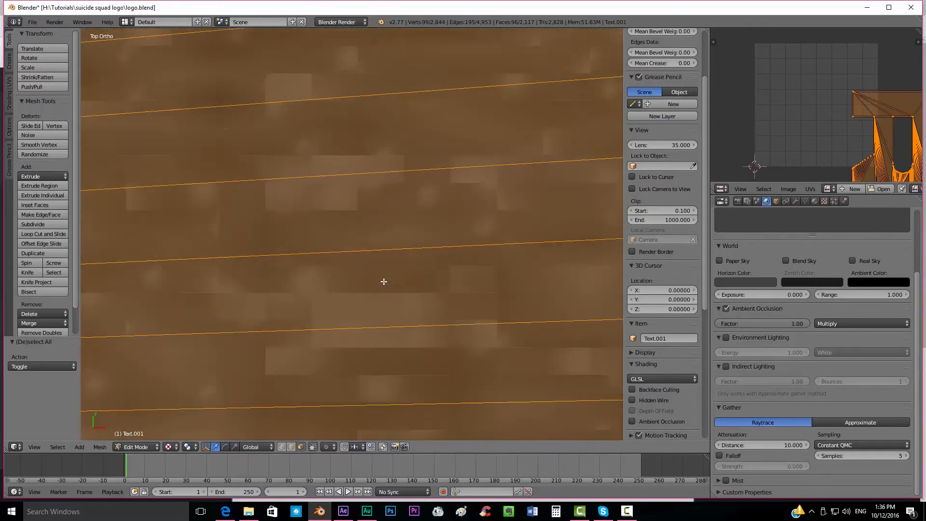
pyautogui.scroll(-2, 329, 373)
pyautogui.keyDown('shift'); pyautogui.moveTo(329, 373); pyautogui.dragTo(343, 150, button='middle'); pyautogui.keyUp('shift')
pyautogui.press('c')
pyautogui.moveTo(315, 195); pyautogui.dragTo(345, 222)
pyautogui.press('Escape')
pyautogui.scroll(-11, 351, 230)
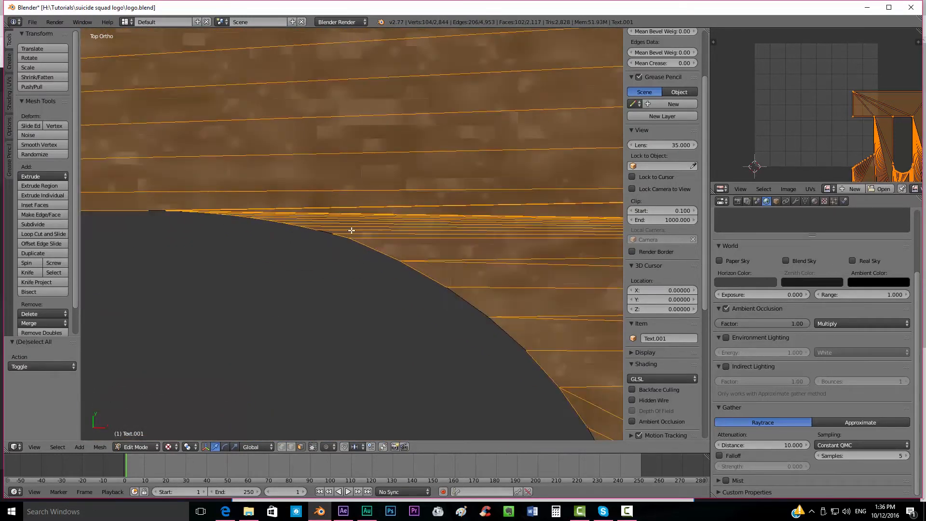
# - Add the missed front faces along the R's top edge to the selection
pyautogui.scroll(-2, 417, 222)
pyautogui.keyDown('shift'); pyautogui.moveTo(350, 163); pyautogui.dragTo(393, 285, button='middle'); pyautogui.keyUp('shift')
pyautogui.scroll(3, 394, 290)
pyautogui.press('c')
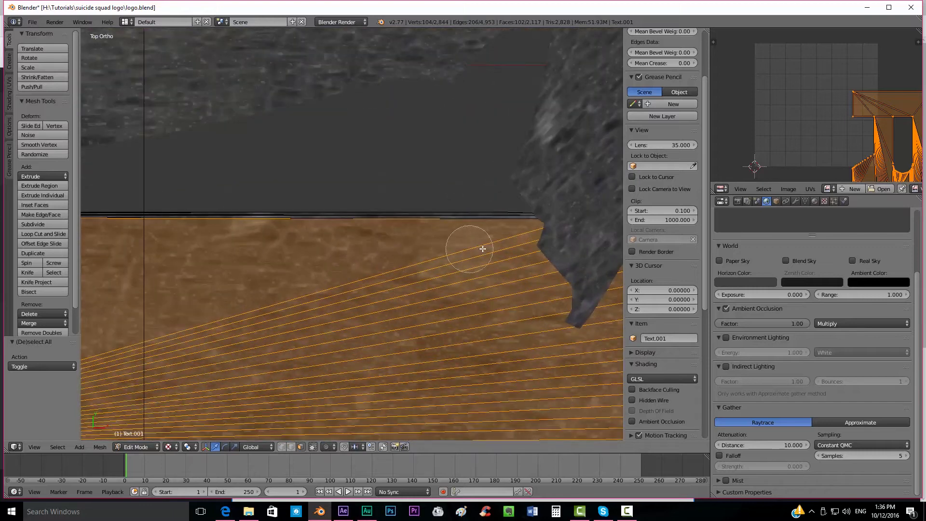
pyautogui.moveTo(463, 234); pyautogui.dragTo(191, 216)
pyautogui.press('Escape')
pyautogui.scroll(-7, 440, 225)
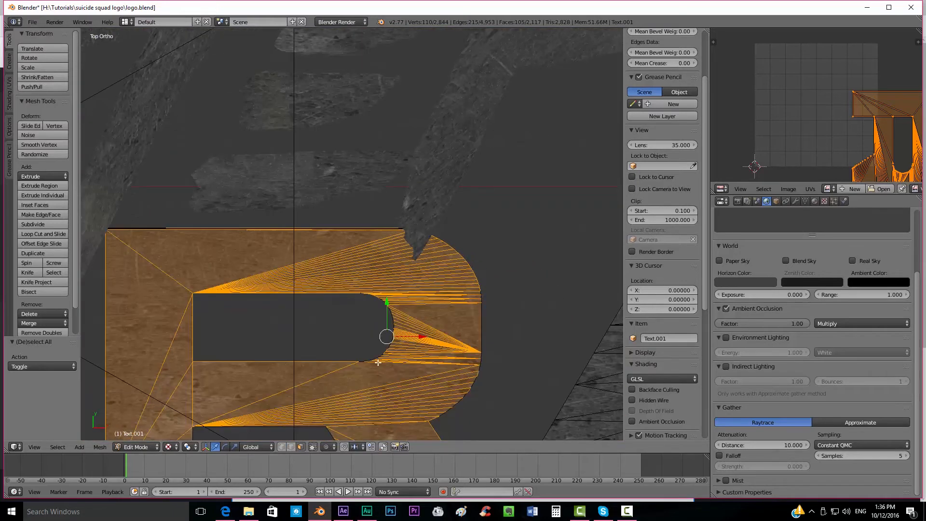
# - Inspect the selected front faces of the R from several angles in perspective view, with and without hidden geometry showing through
pyautogui.keyDown('shift'); pyautogui.moveTo(375, 333); pyautogui.dragTo(357, 190, button='middle'); pyautogui.keyUp('shift')
pyautogui.moveTo(344, 328); pyautogui.dragTo(321, 283, button='middle')
pyautogui.press('KP_5')
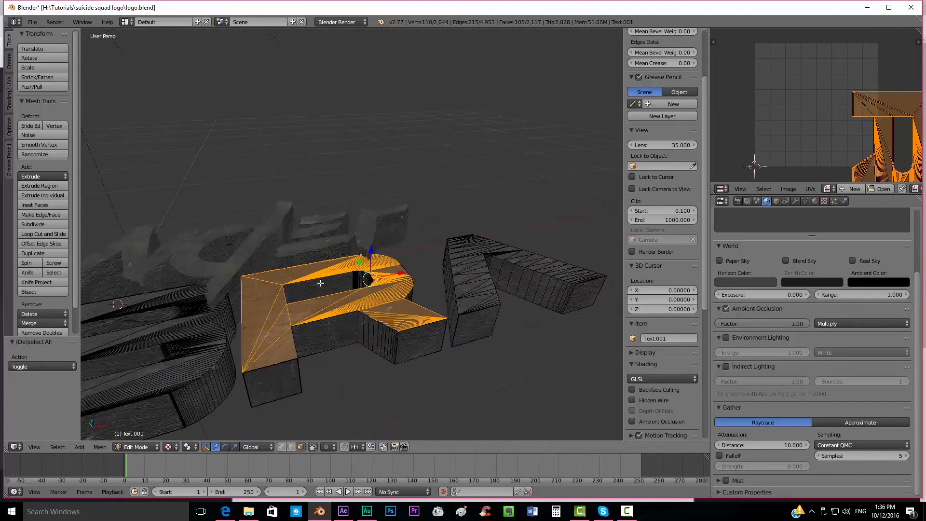
pyautogui.moveTo(327, 321); pyautogui.dragTo(303, 230, button='middle')
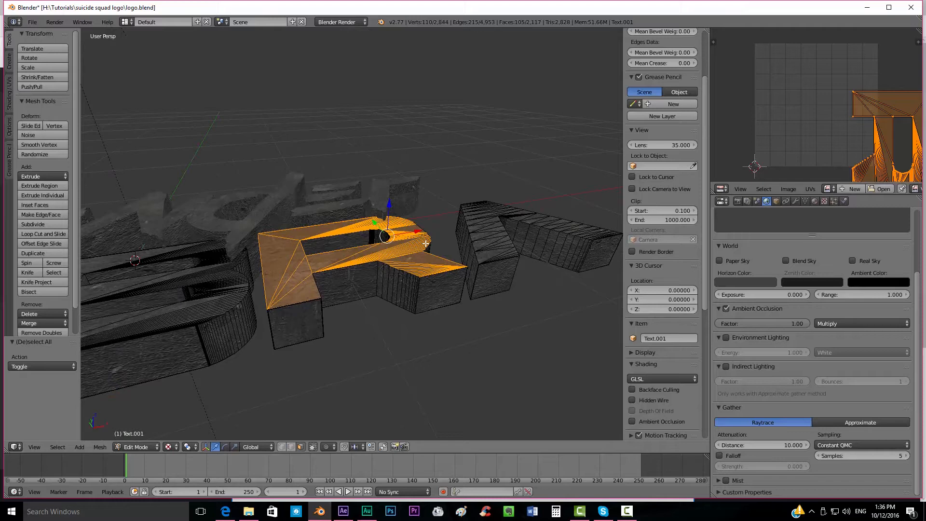
pyautogui.click(313, 447)
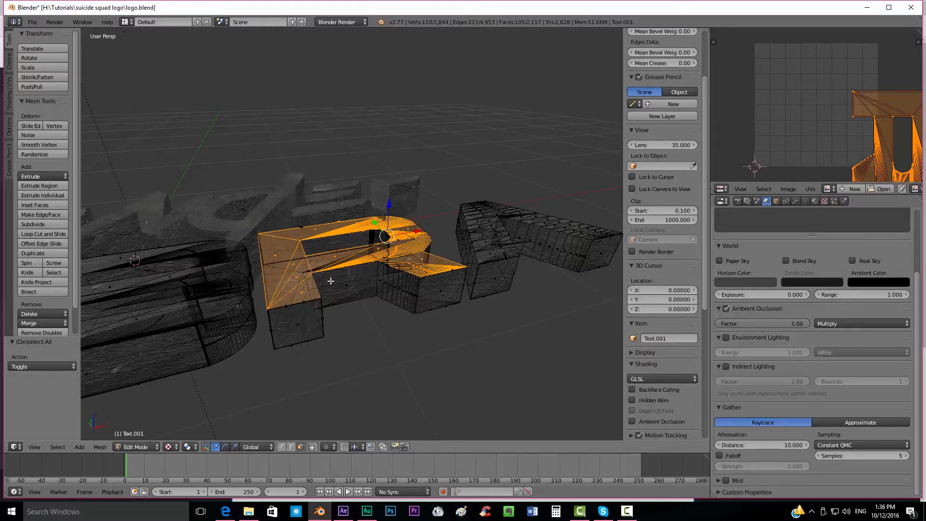
pyautogui.click(313, 449)
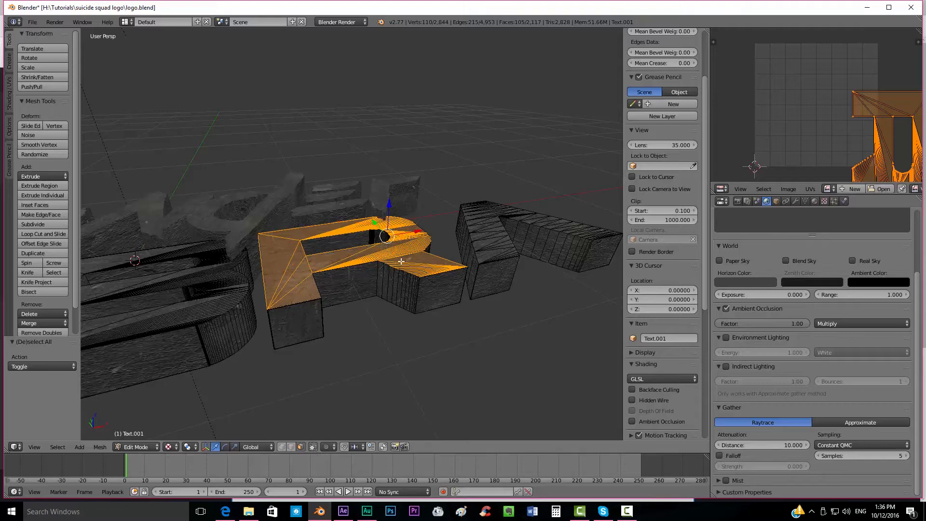
pyautogui.moveTo(421, 246); pyautogui.dragTo(379, 236, button='middle')
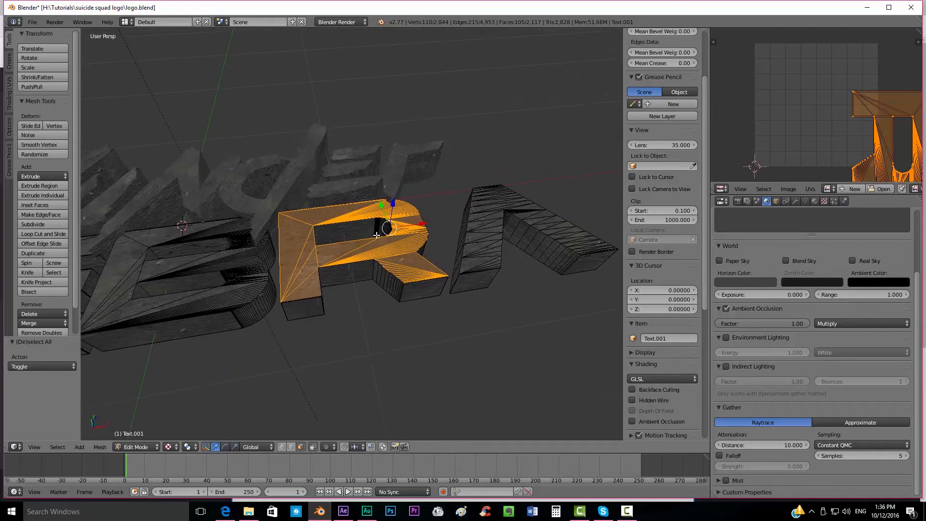
pyautogui.scroll(2, 384, 287)
pyautogui.moveTo(381, 291); pyautogui.dragTo(422, 276, button='middle')
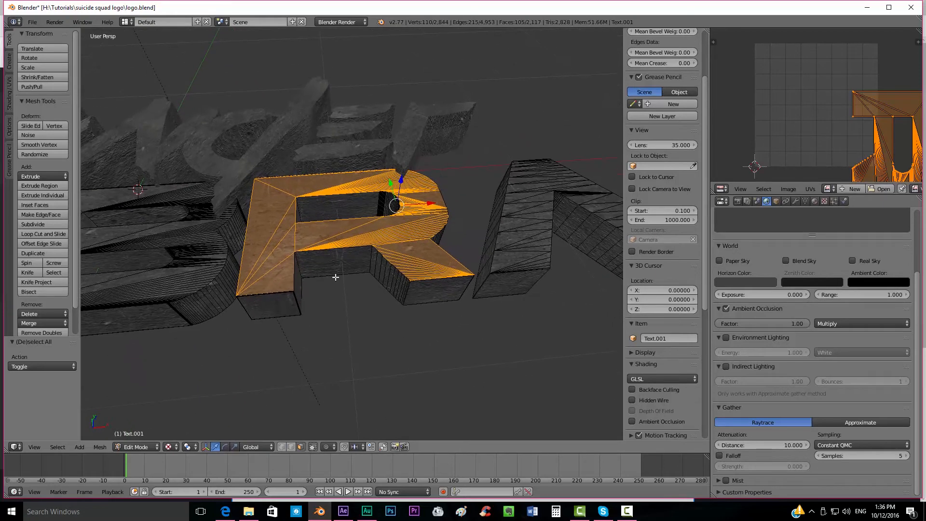
# - Duplicate the selected R front faces in place and separate the copy into its own object
pyautogui.hotkey('shift', 'd')
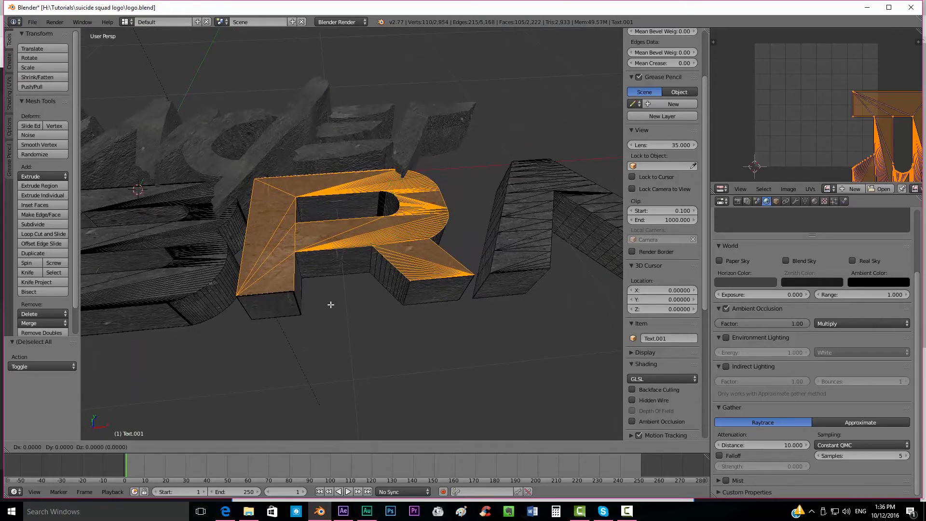
pyautogui.rightClick(376, 222)
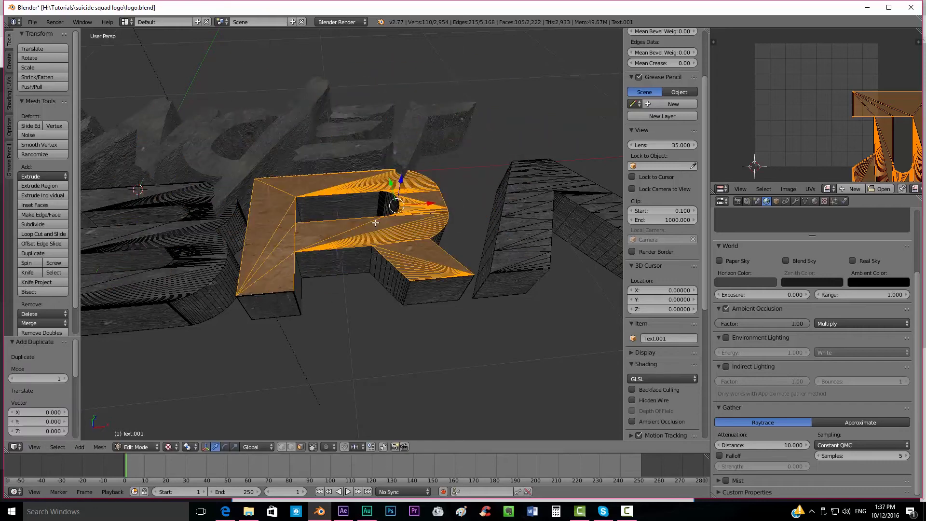
pyautogui.press('p')
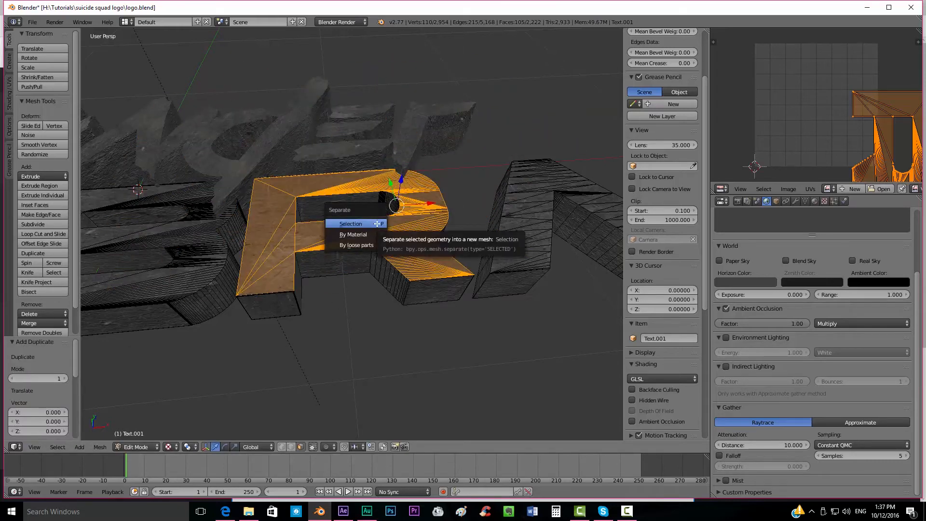
pyautogui.click(377, 223)
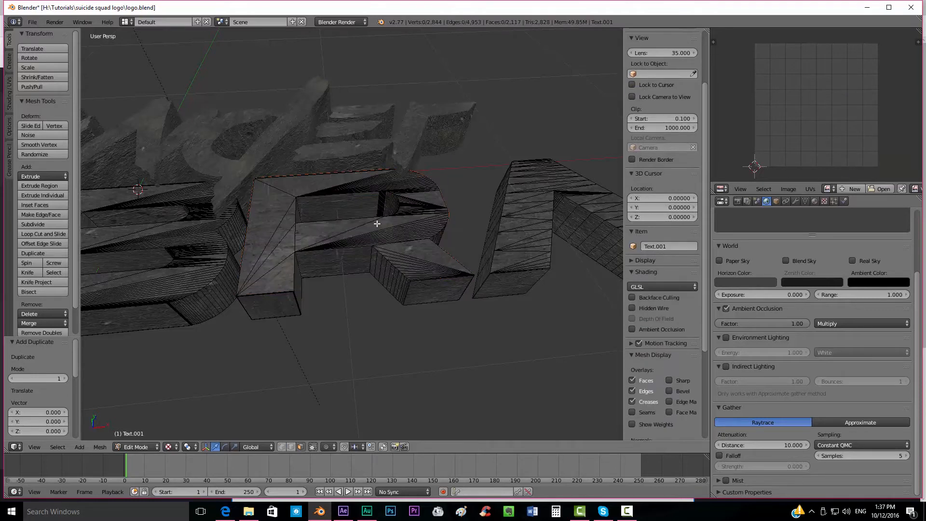
# - In Object Mode, select the separated R face and raise it about 0.0009 along Z above the original letter
pyautogui.press('Tab')
pyautogui.scroll(3, 377, 225)
pyautogui.rightClick(378, 229)
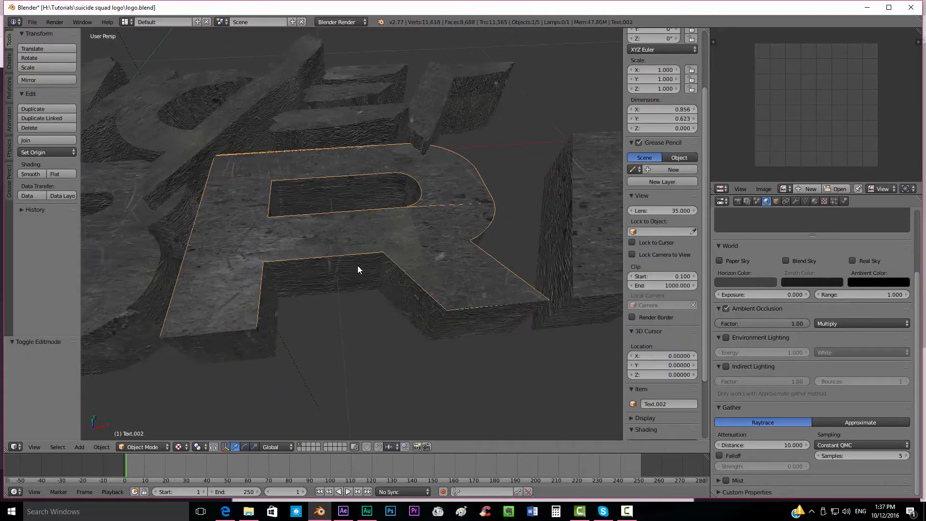
pyautogui.moveTo(341, 285); pyautogui.dragTo(355, 273, button='middle')
pyautogui.scroll(2, 352, 274)
pyautogui.press('g')
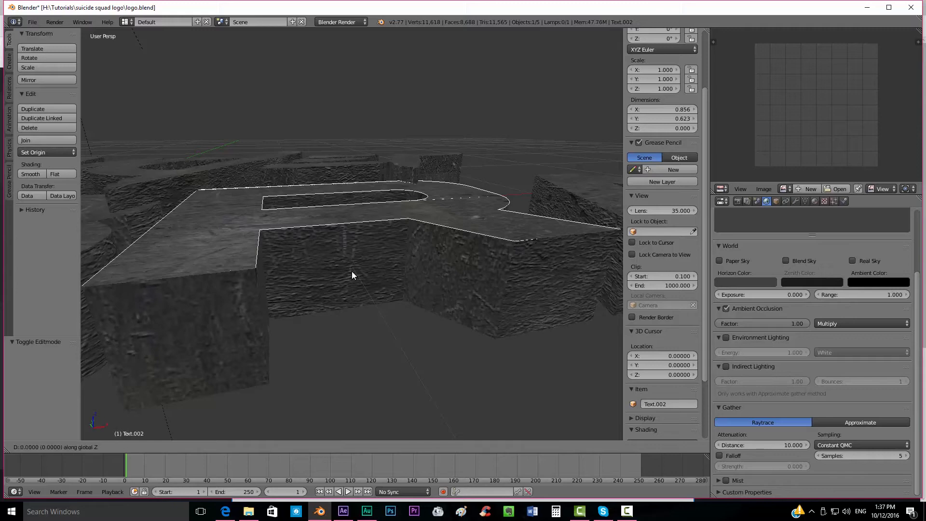
pyautogui.press('z')
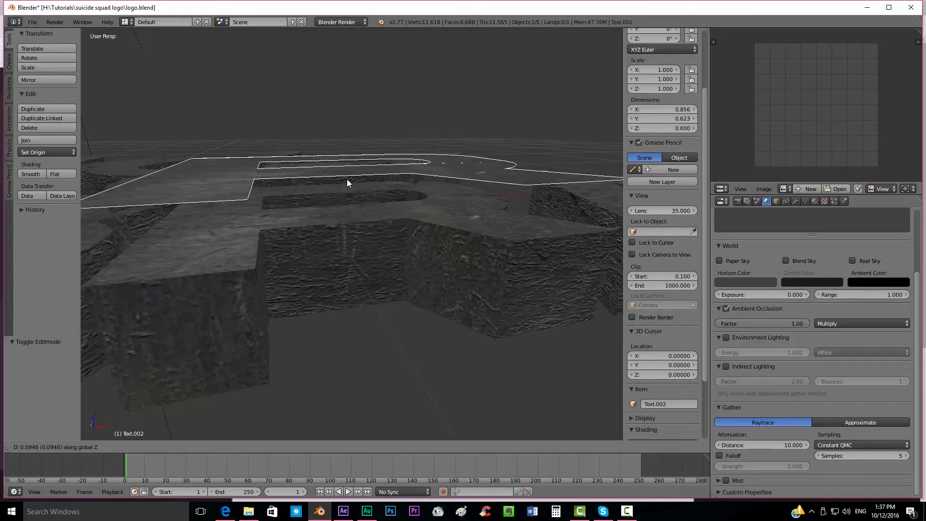
pyautogui.click(346, 268)
pyautogui.scroll(6, 331, 255)
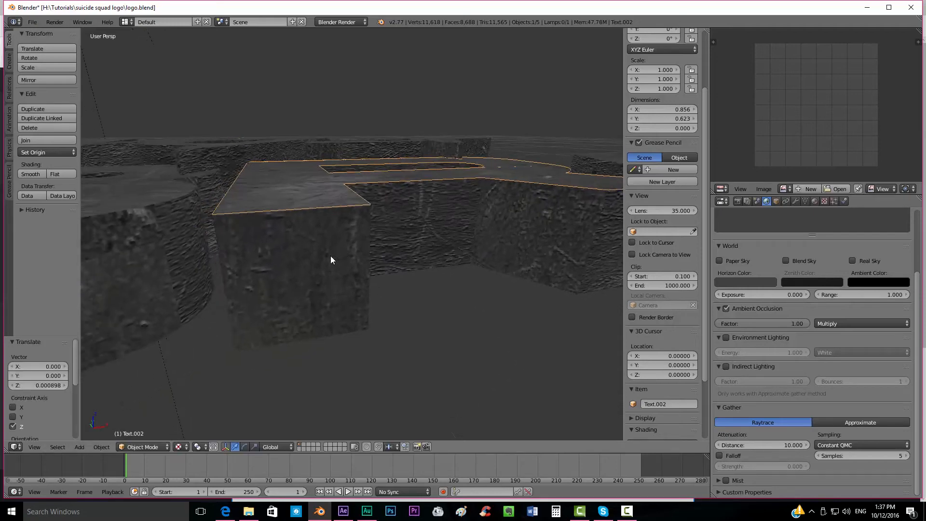
pyautogui.moveTo(328, 250); pyautogui.dragTo(386, 240, button='middle')
pyautogui.press('KP_5')
pyautogui.press('KP_5')
pyautogui.scroll(-5, 330, 265)
pyautogui.scroll(3, 369, 265)
pyautogui.press('Tab')
pyautogui.press('Tab')
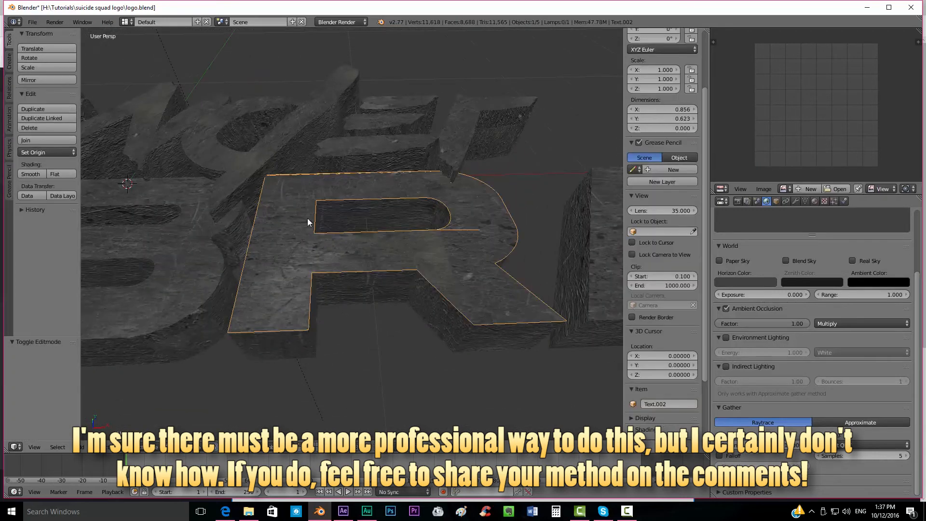
# - Unlink the iron material from the separated R face and give it a new material named decals_1
pyautogui.click(814, 201)
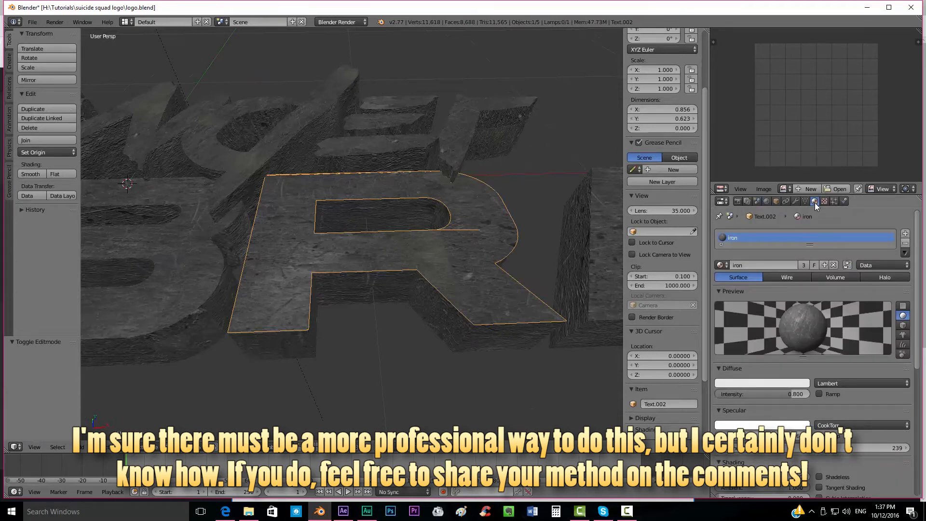
pyautogui.click(833, 265)
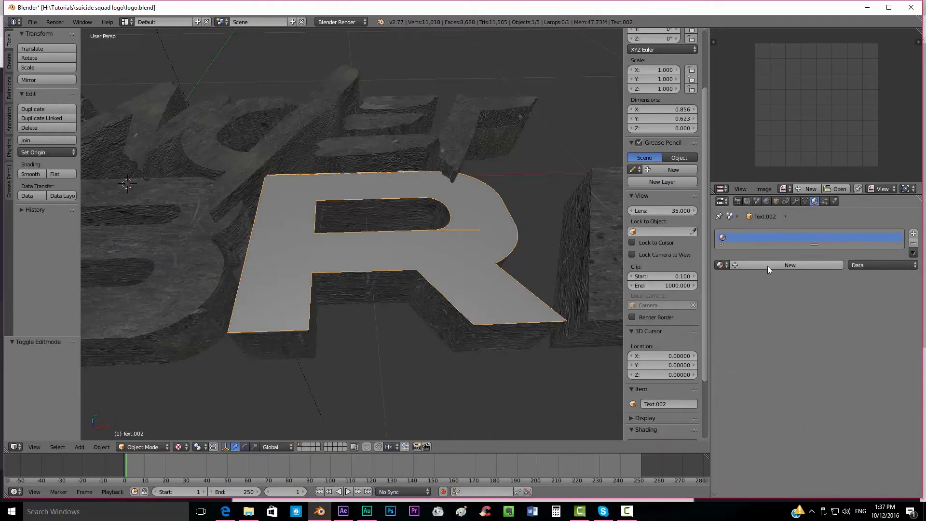
pyautogui.click(767, 266)
pyautogui.doubleClick(768, 266)
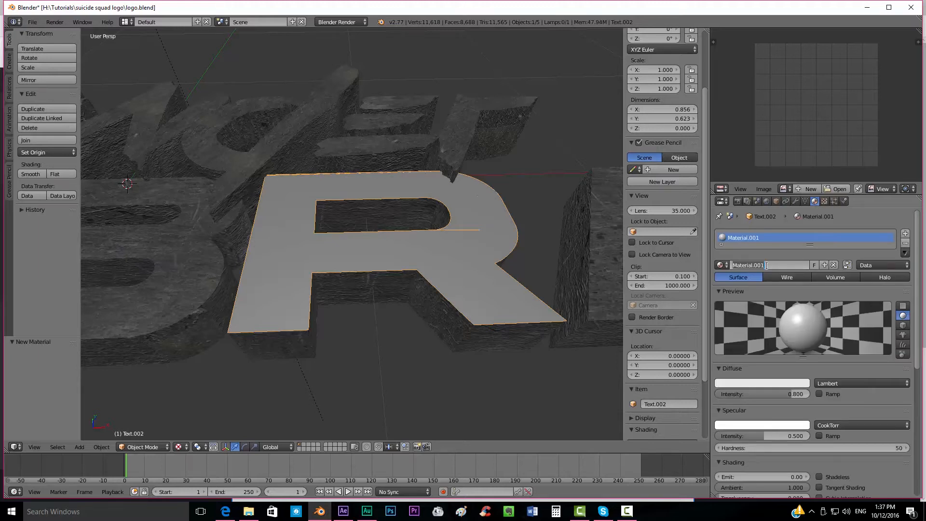
pyautogui.write('decals_1')
pyautogui.press('Return')
# - Add a new image texture named decals_1 to the decals_1 material
pyautogui.click(824, 201)
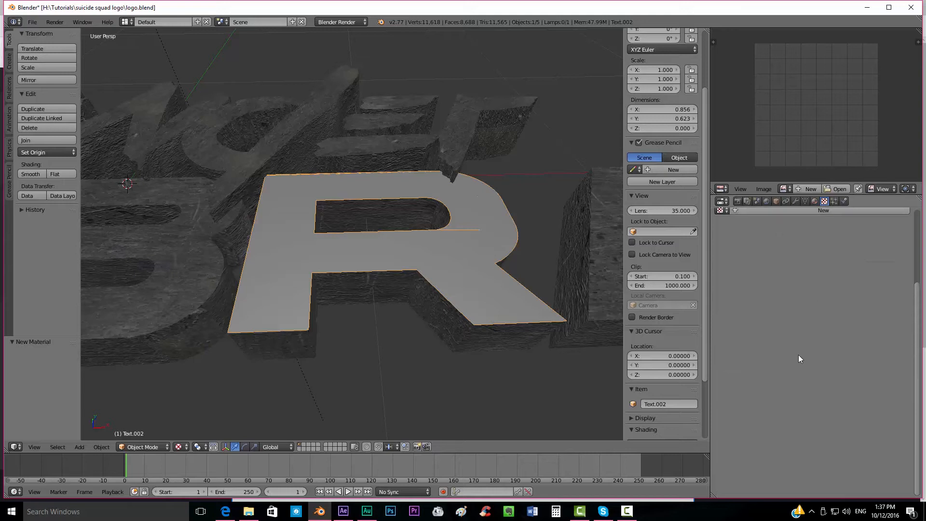
pyautogui.click(796, 307)
pyautogui.doubleClick(795, 308)
pyautogui.write('dec')
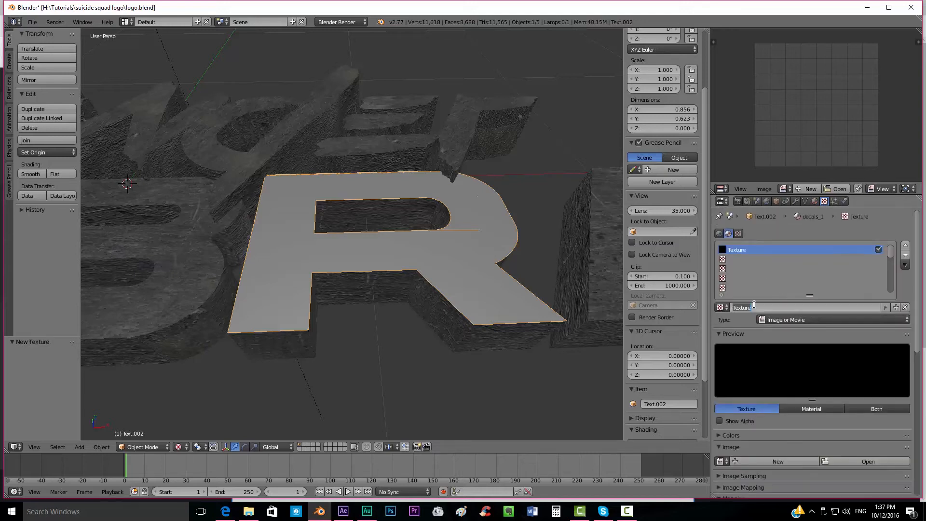
pyautogui.write('als_1')
pyautogui.press('Return')
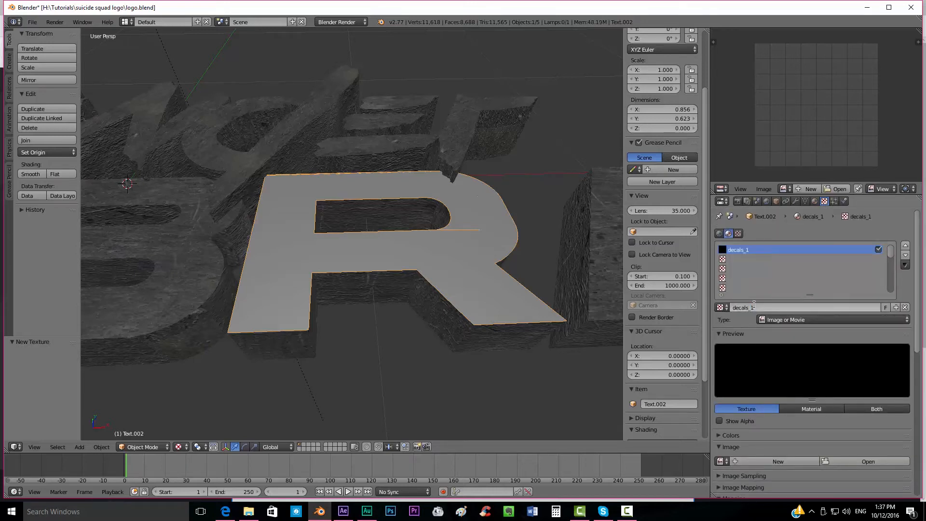
# - Load decals_1.png from the suicide squad logo folder as the texture's image
pyautogui.scroll(-5, 846, 378)
pyautogui.click(857, 386)
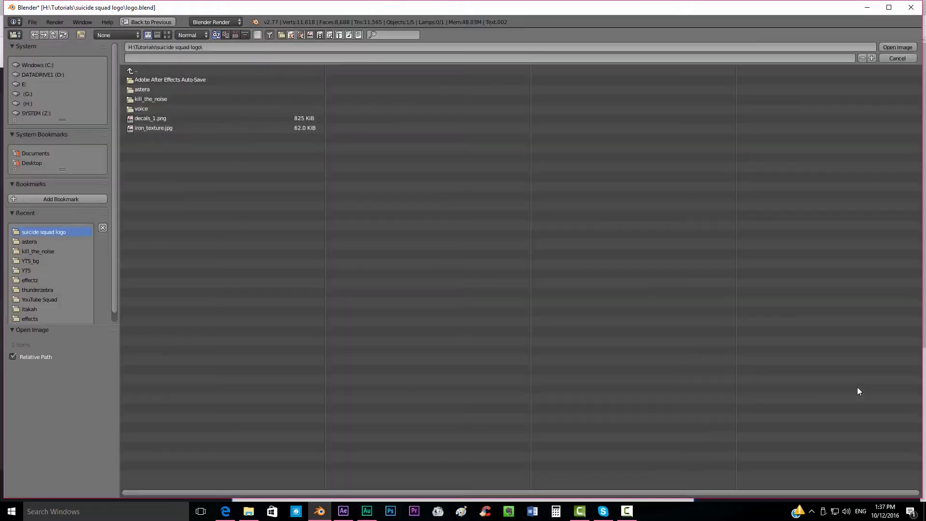
pyautogui.click(145, 118)
pyautogui.click(895, 48)
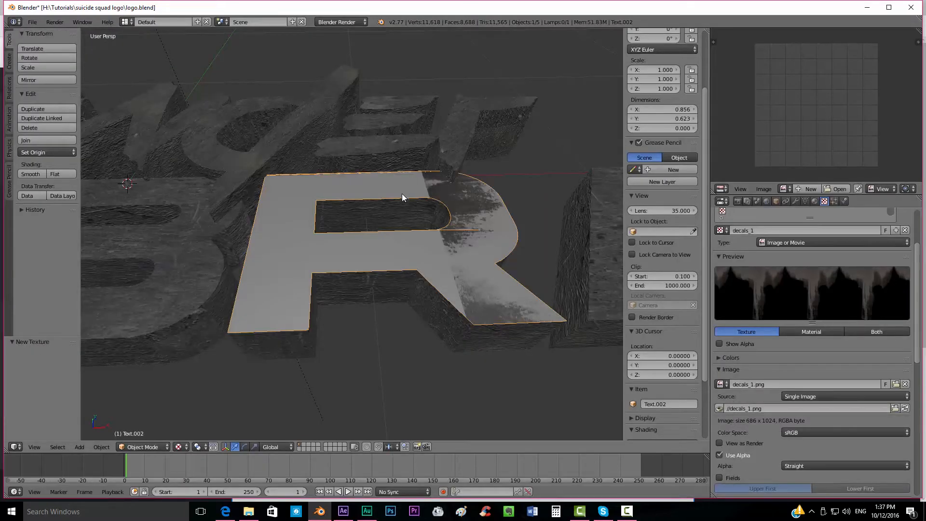
# - Select all faces of the separated R in Edit Mode and UV-map them with Project From View from the top orthographic view
pyautogui.press('Tab')
pyautogui.moveTo(380, 202)
pyautogui.mouseDown(button='middle')
pyautogui.moveTo(376, 213)
pyautogui.moveTo(391, 212)
pyautogui.mouseUp(button='middle')
pyautogui.press('a')
pyautogui.scroll(-2, 849, 123)
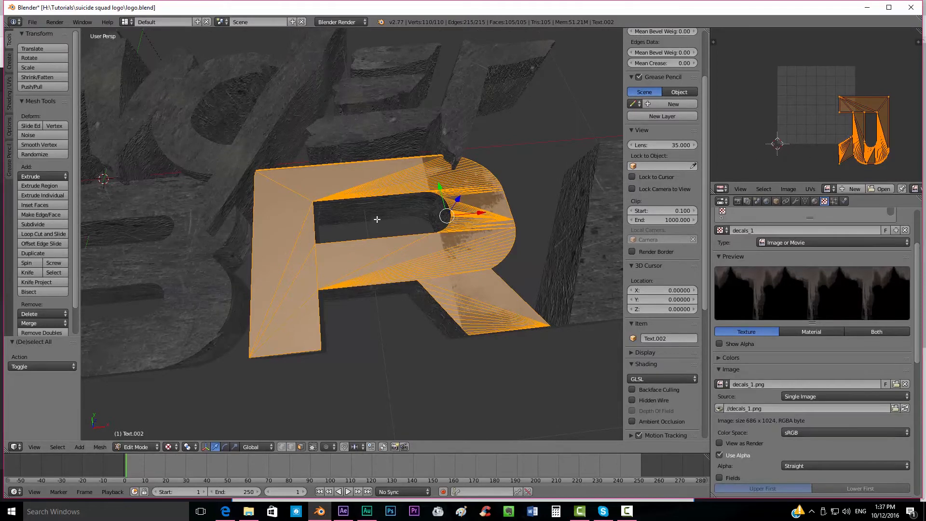
pyautogui.press('KP_7')
pyautogui.press('KP_5')
pyautogui.scroll(-2, 357, 214)
pyautogui.keyDown('shift'); pyautogui.moveTo(392, 234); pyautogui.dragTo(368, 208, button='middle'); pyautogui.keyUp('shift')
pyautogui.scroll(1, 369, 210)
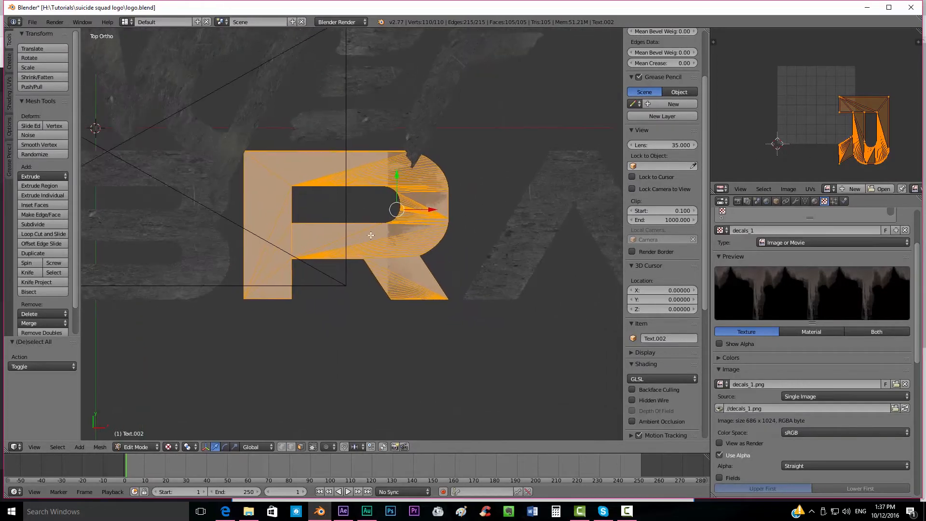
pyautogui.scroll(1, 370, 235)
pyautogui.press('u')
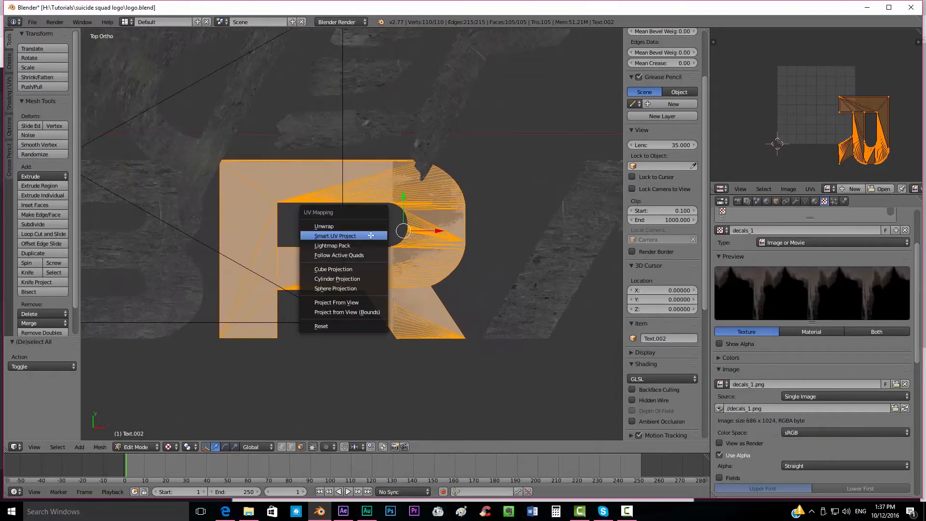
pyautogui.click(340, 302)
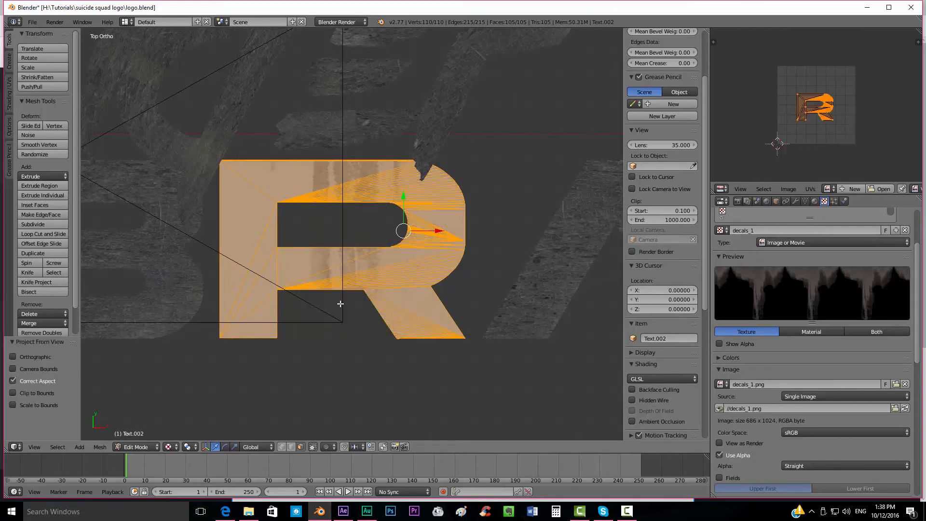
# - Enlarge the R's UV layout to nearly the full image width and move it about 0.18 up to the image's upper edge
pyautogui.press('s')
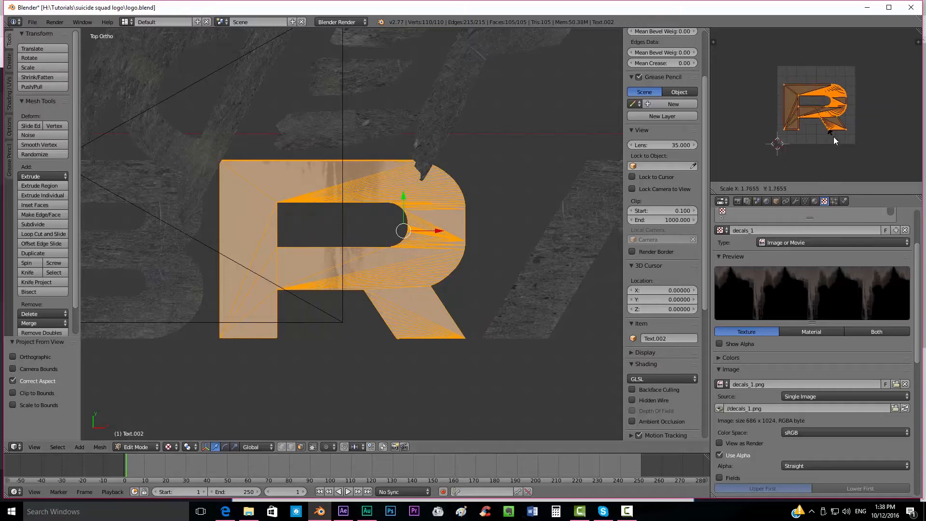
pyautogui.click(835, 139)
pyautogui.moveTo(356, 174)
pyautogui.keyDown('shift'); pyautogui.mouseDown(button='middle')
pyautogui.moveTo(343, 177)
pyautogui.moveTo(345, 165)
pyautogui.mouseUp(button='middle'); pyautogui.keyUp('shift')
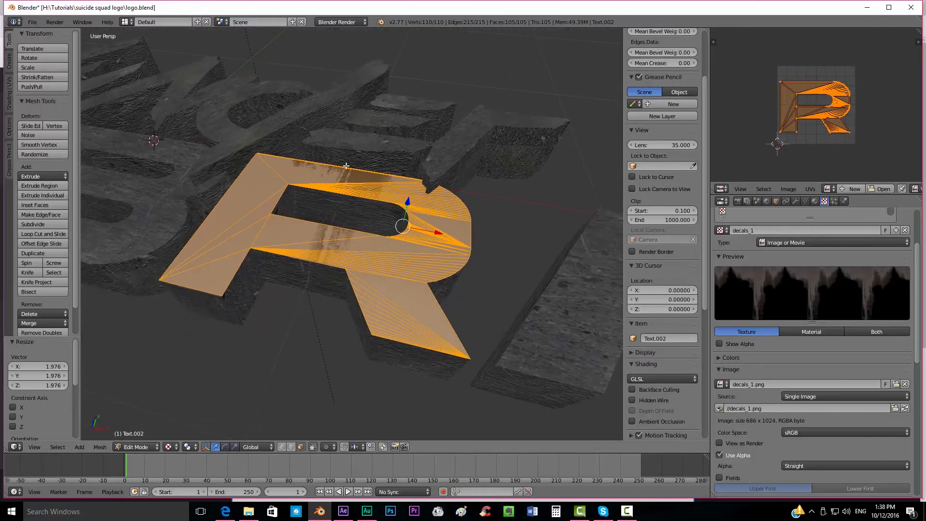
pyautogui.press('s')
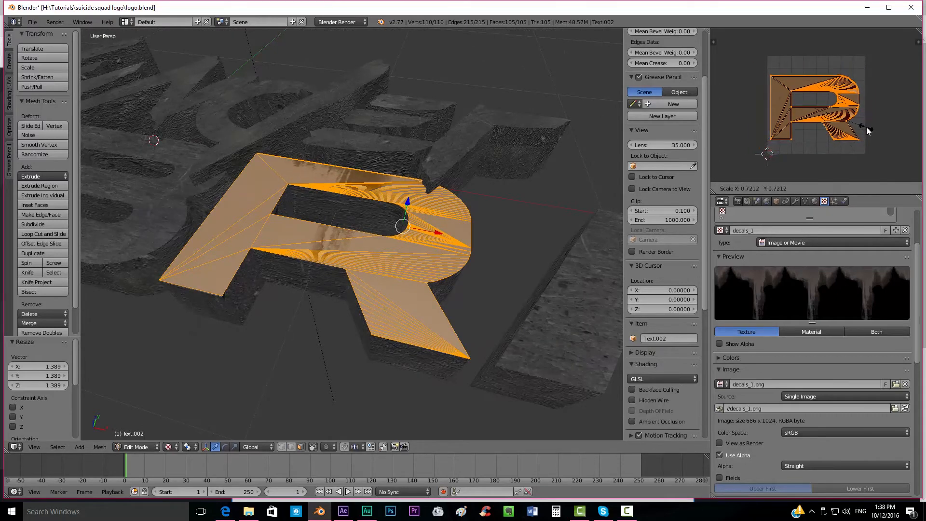
pyautogui.click(867, 130)
pyautogui.press('g')
pyautogui.click(859, 113)
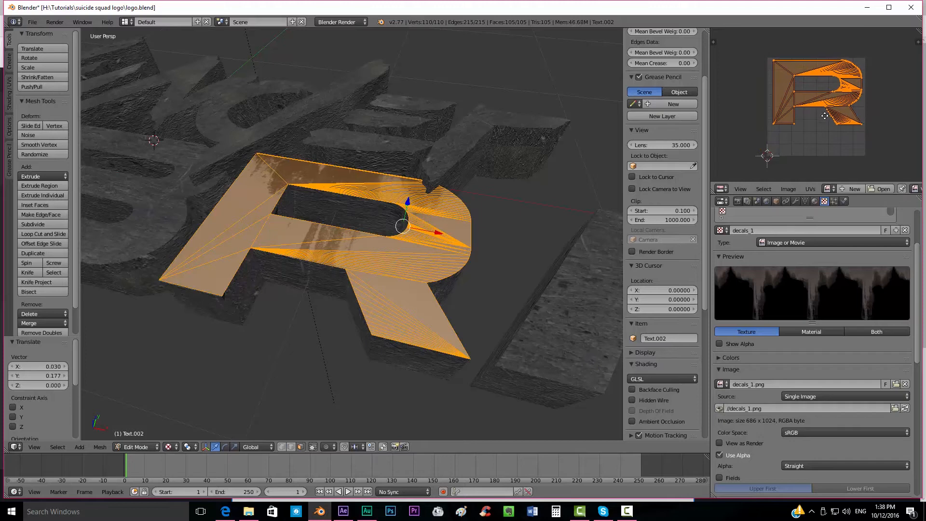
# - Shift the R's UV layout slightly to the right to reposition the stains, and check the decal on the letter in Object Mode
pyautogui.press('Tab')
pyautogui.moveTo(363, 213)
pyautogui.mouseDown(button='middle')
pyautogui.moveTo(355, 224)
pyautogui.moveTo(377, 235)
pyautogui.moveTo(371, 207)
pyautogui.mouseUp(button='middle')
pyautogui.press('Tab')
pyautogui.press('g')
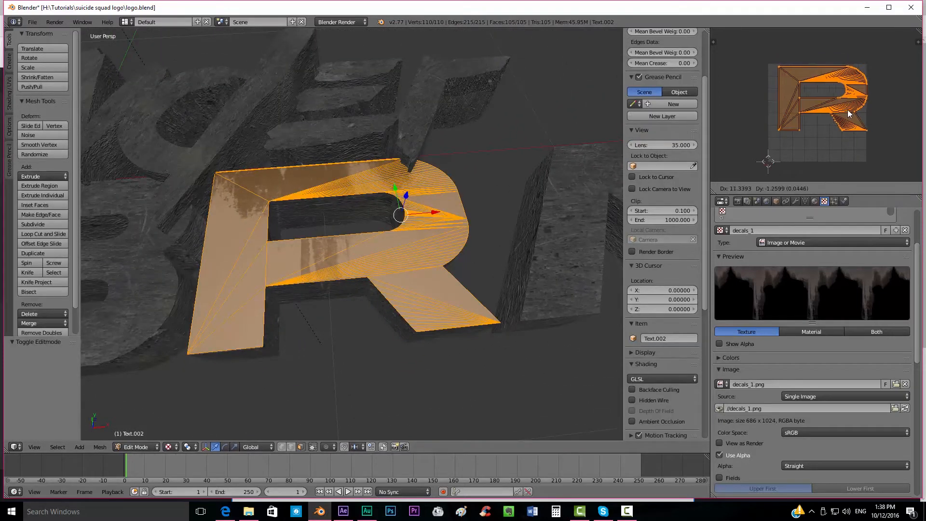
pyautogui.click(851, 115)
pyautogui.press('Tab')
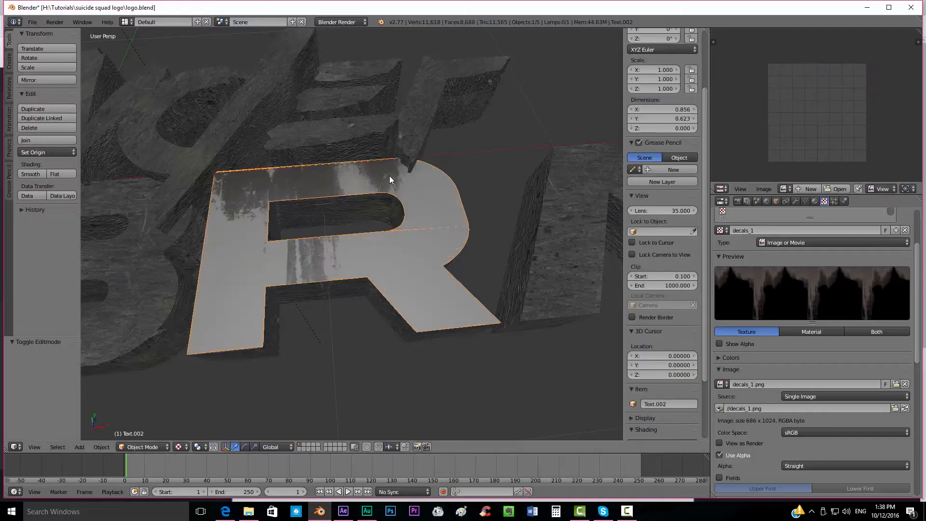
pyautogui.moveTo(389, 179); pyautogui.dragTo(315, 195, button='middle')
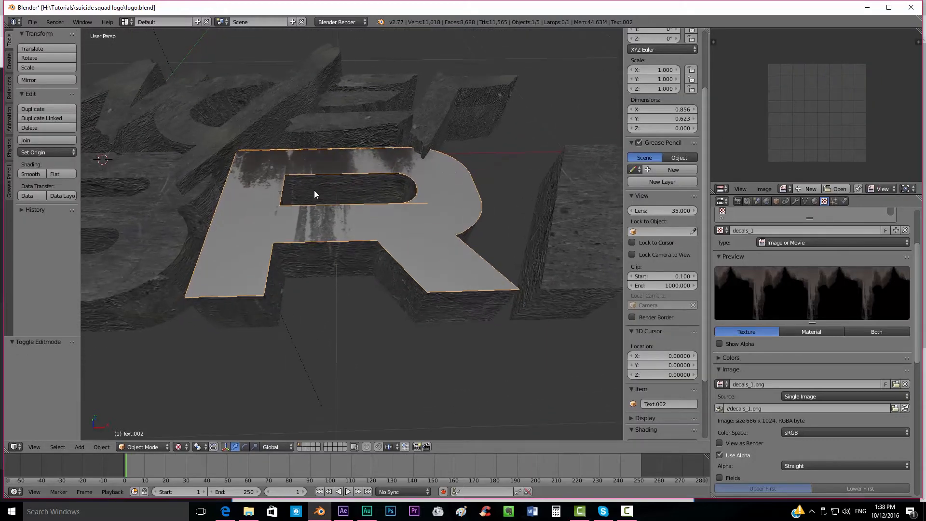
pyautogui.scroll(2, 360, 226)
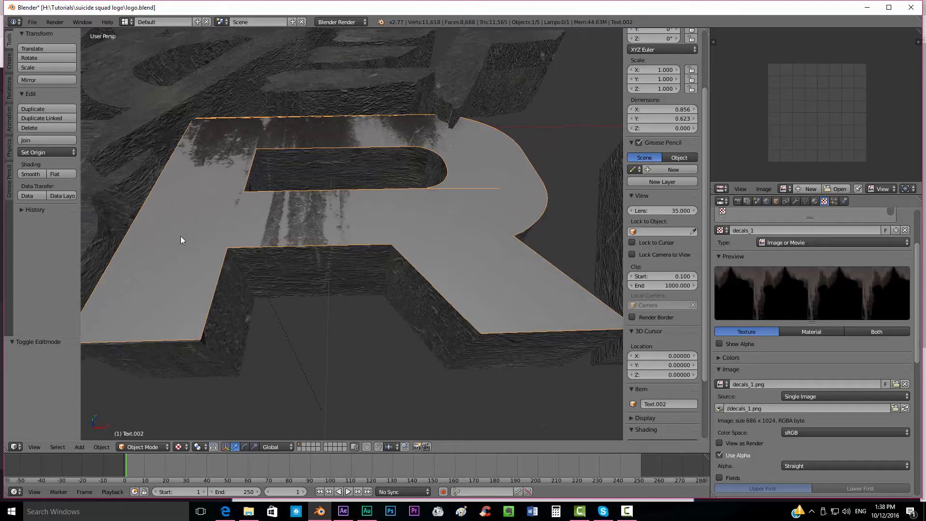
# - Make the decals_1 texture influence the material's alpha at 1.000 in addition to its color
pyautogui.moveTo(260, 244); pyautogui.dragTo(452, 165, button='middle')
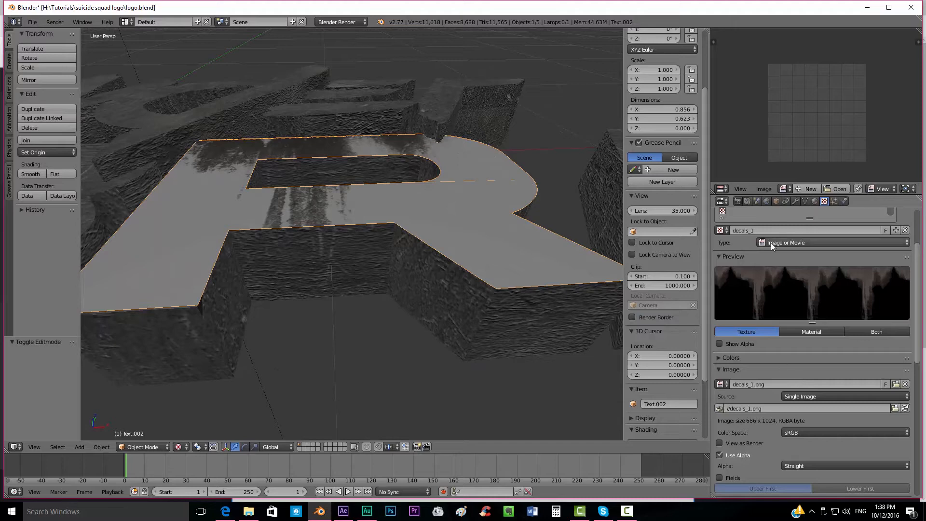
pyautogui.scroll(-5, 781, 344)
pyautogui.scroll(-10, 749, 347)
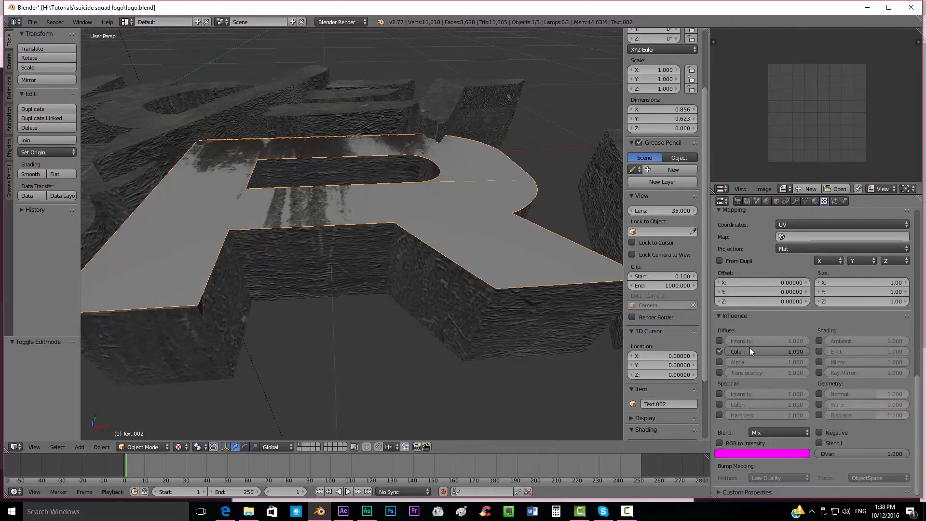
pyautogui.click(719, 362)
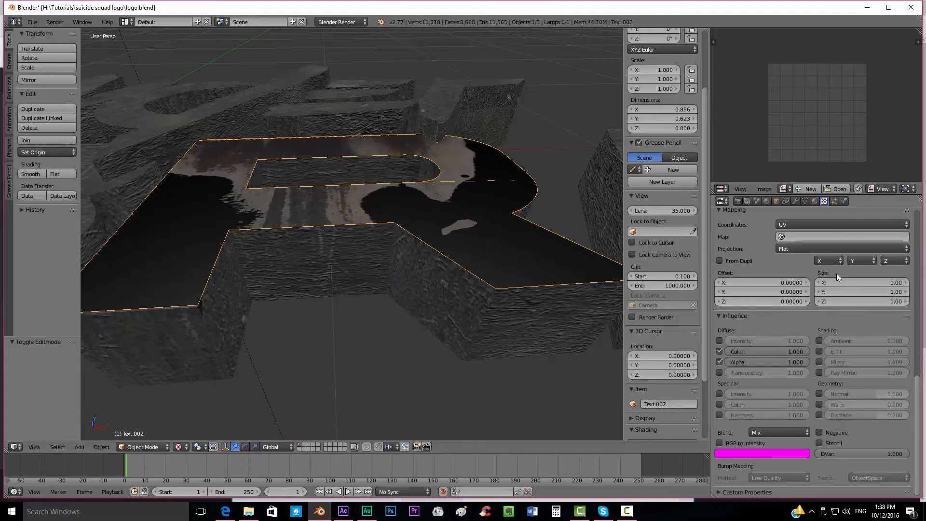
# - Enable Z Transparency on the decals_1 material with alpha 0, and reselect the R's decal copy
pyautogui.click(814, 201)
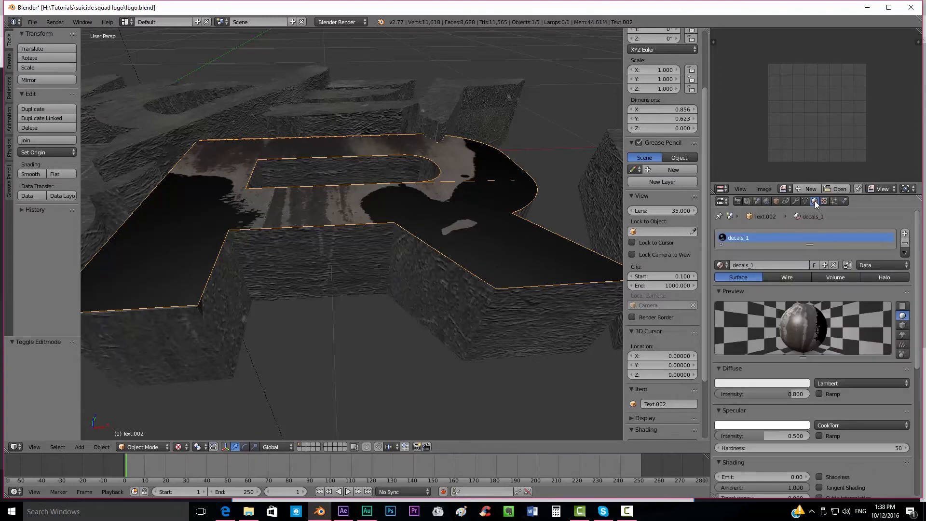
pyautogui.scroll(-8, 754, 347)
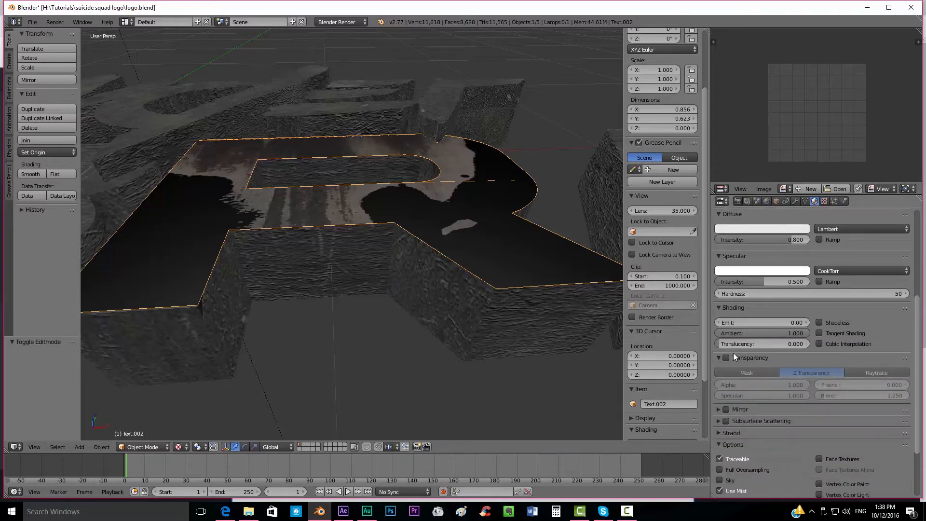
pyautogui.click(725, 358)
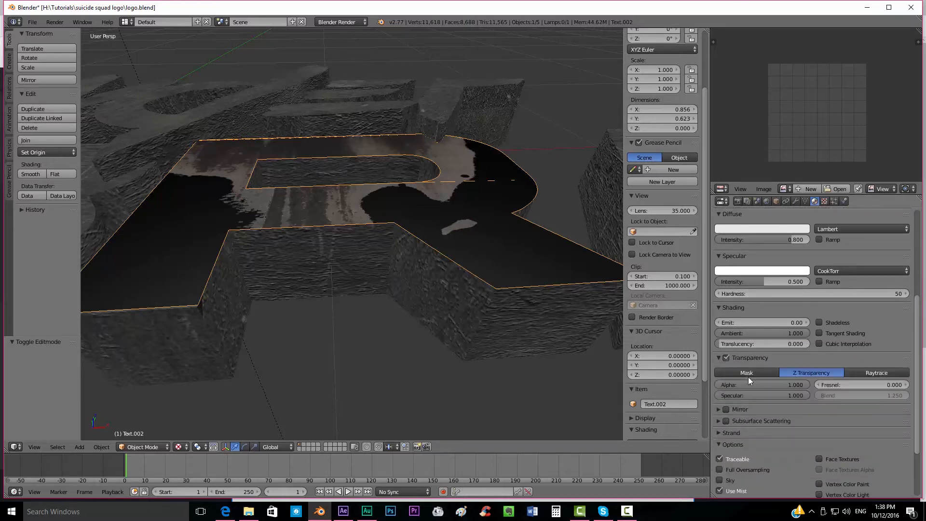
pyautogui.moveTo(798, 383); pyautogui.dragTo(716, 383)
pyautogui.moveTo(459, 202); pyautogui.dragTo(429, 240, button='middle')
pyautogui.press('a')
pyautogui.moveTo(291, 215); pyautogui.dragTo(463, 261, button='middle')
pyautogui.rightClick(463, 258)
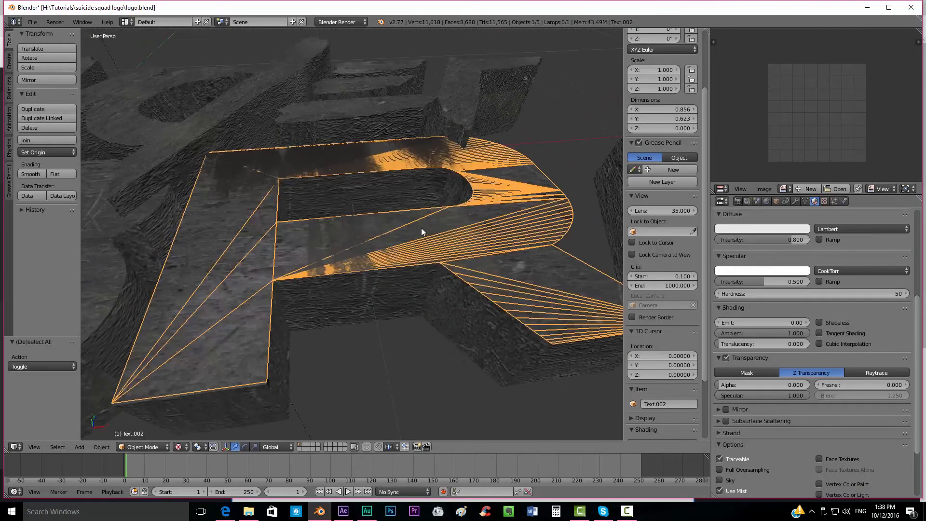
# - Set the specular value of the decal material's transparency to 0 and check the stains on the R up close
pyautogui.moveTo(425, 232); pyautogui.dragTo(322, 109, button='middle')
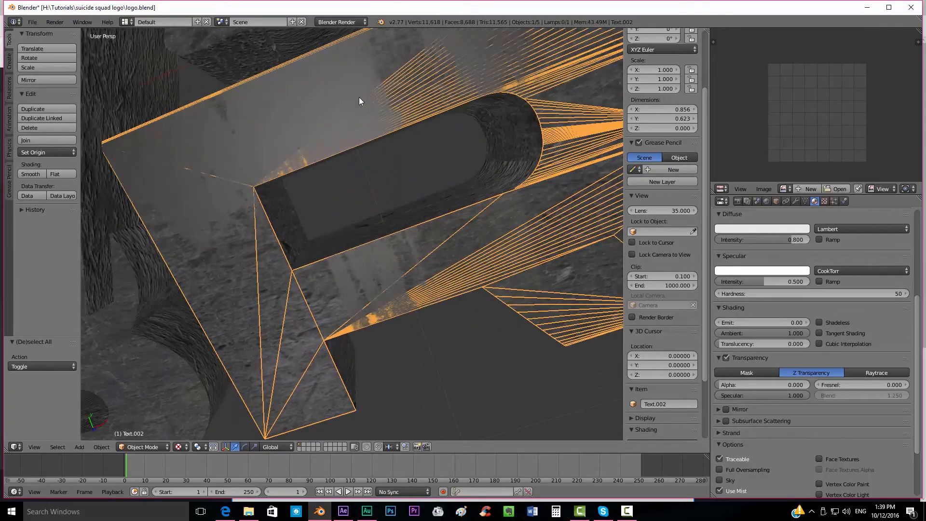
pyautogui.moveTo(381, 93); pyautogui.dragTo(370, 129, button='middle')
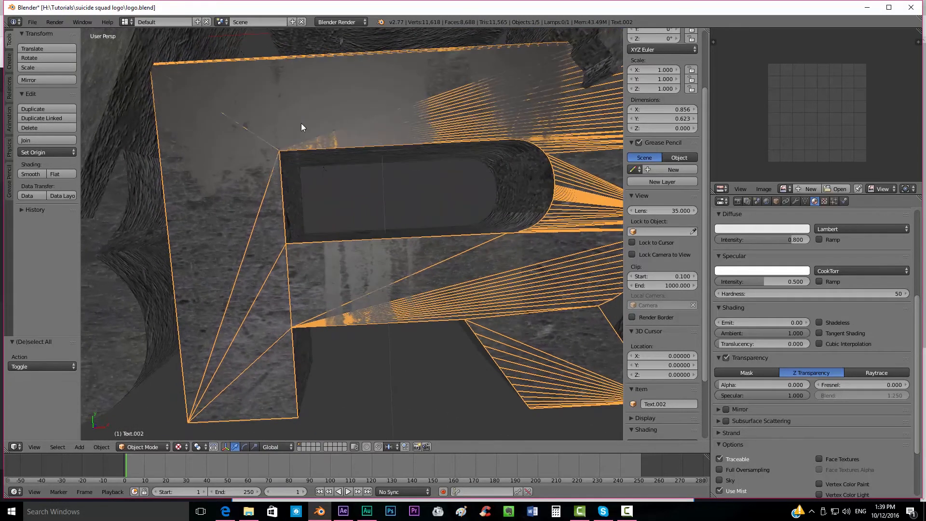
pyautogui.moveTo(301, 126); pyautogui.dragTo(340, 181, button='middle')
pyautogui.scroll(-3, 362, 220)
pyautogui.moveTo(386, 258); pyautogui.dragTo(337, 144, button='middle')
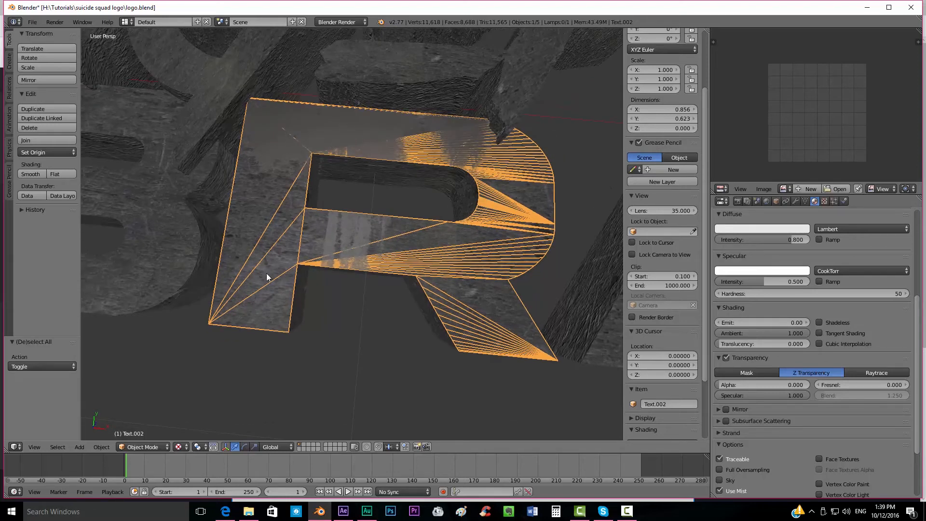
pyautogui.moveTo(514, 272); pyautogui.dragTo(521, 250, button='middle')
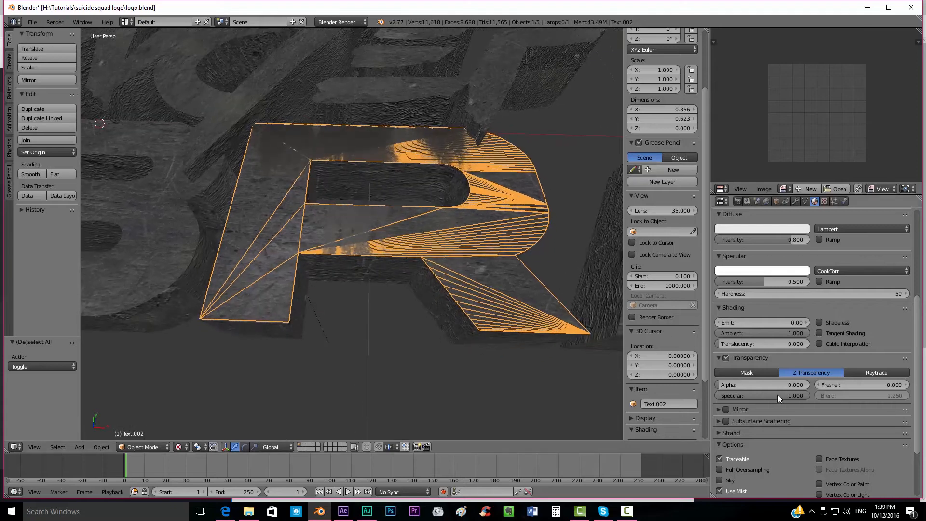
pyautogui.moveTo(790, 395); pyautogui.dragTo(716, 395)
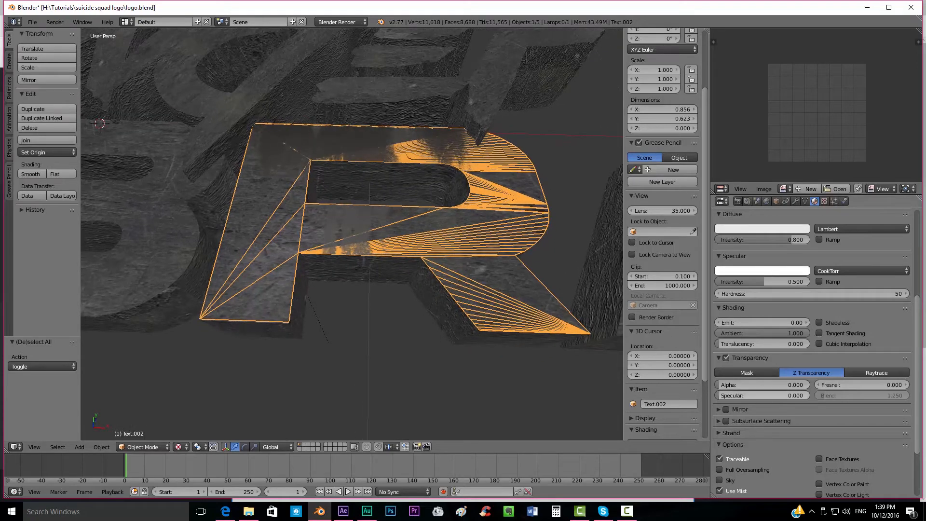
pyautogui.scroll(6, 379, 210)
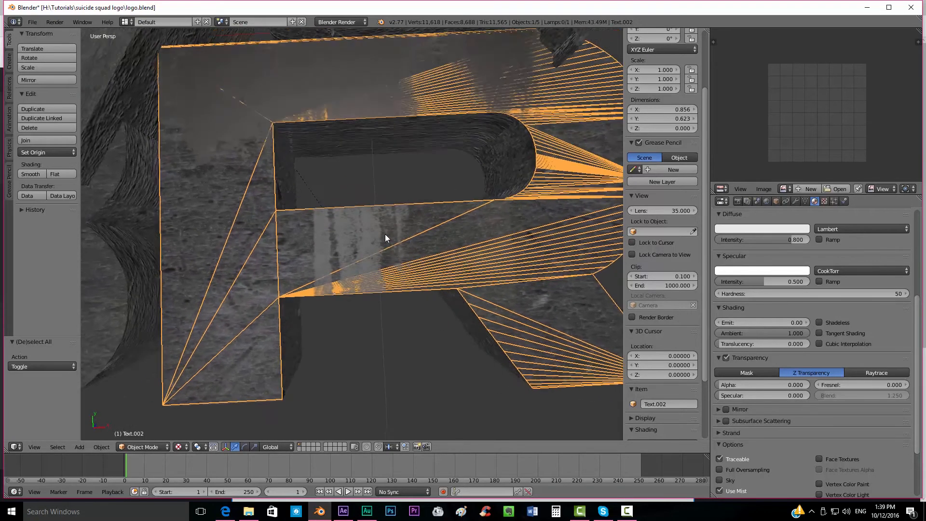
pyautogui.moveTo(385, 234); pyautogui.dragTo(376, 168, button='middle')
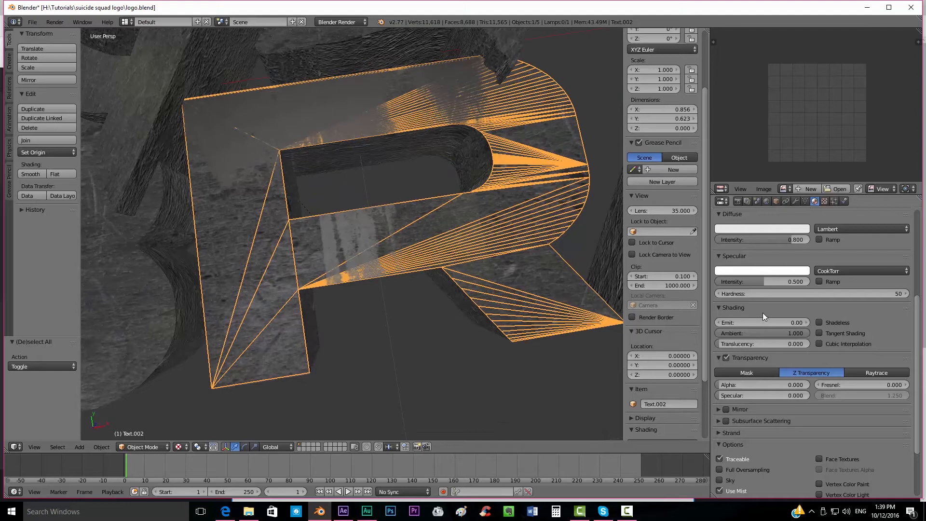
# - Set the decal material's specular hardness to 216 and its specular intensity to 0.066 to reduce the shine
pyautogui.scroll(2, 764, 313)
pyautogui.moveTo(785, 333); pyautogui.dragTo(827, 333)
pyautogui.moveTo(355, 207); pyautogui.dragTo(506, 217, button='middle')
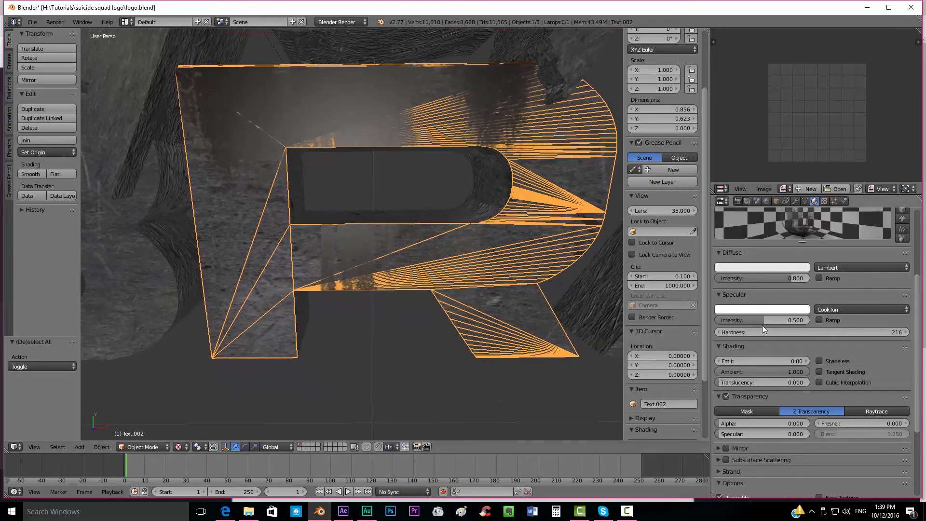
pyautogui.moveTo(762, 320); pyautogui.dragTo(743, 320)
pyautogui.moveTo(380, 229); pyautogui.dragTo(392, 170, button='middle')
pyautogui.scroll(-2, 391, 170)
pyautogui.scroll(2, 448, 249)
pyautogui.scroll(3, 449, 251)
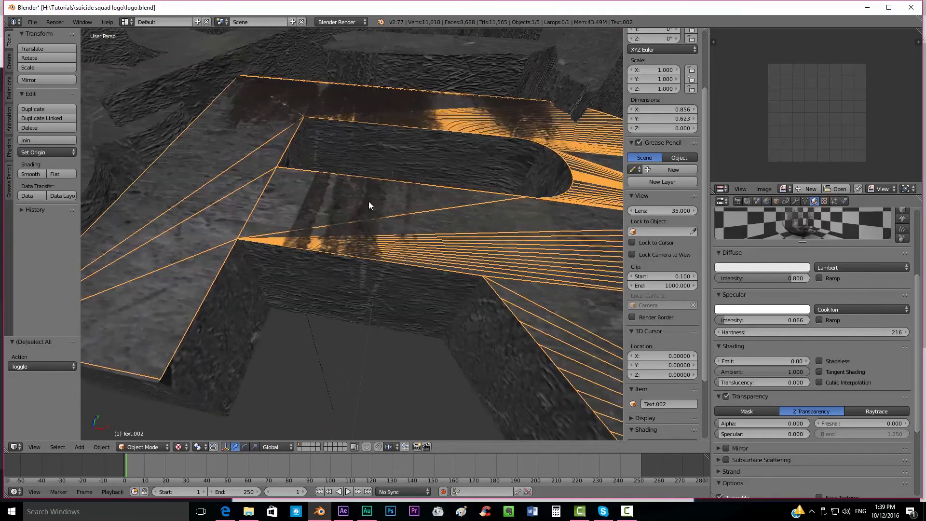
# - Enable normal influence for the decals_1 texture at 0.1 and deselect everything in the scene
pyautogui.click(825, 201)
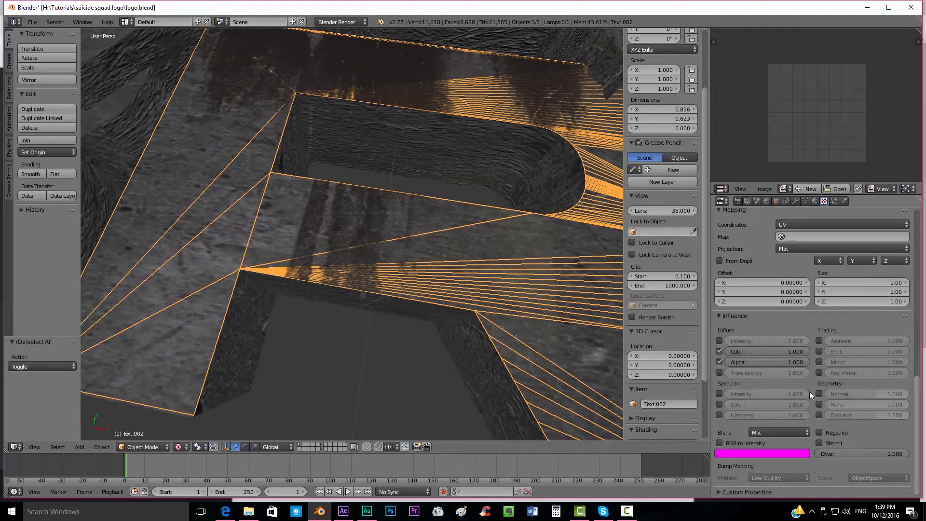
pyautogui.click(864, 392)
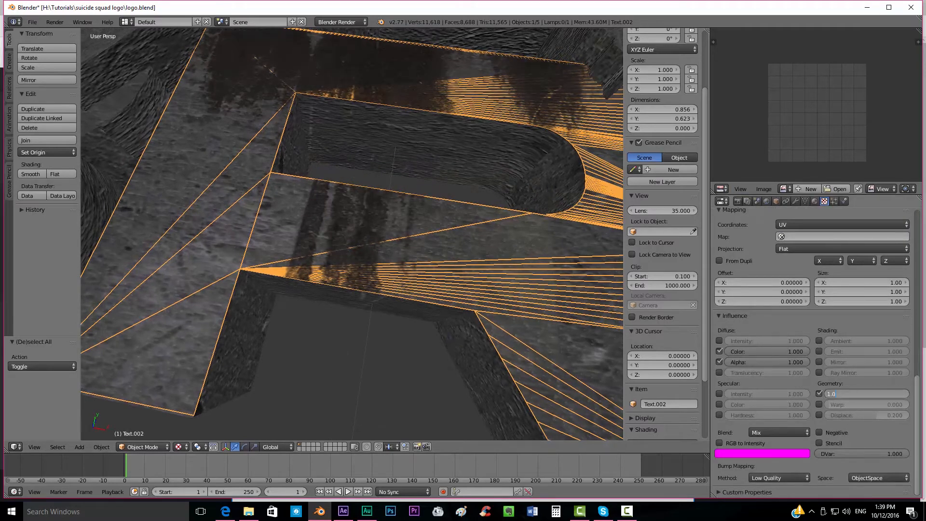
pyautogui.write('0.1')
pyautogui.press('Return')
pyautogui.moveTo(448, 230); pyautogui.dragTo(336, 137, button='middle')
pyautogui.scroll(-3, 337, 137)
pyautogui.press('a')
pyautogui.scroll(-3, 413, 257)
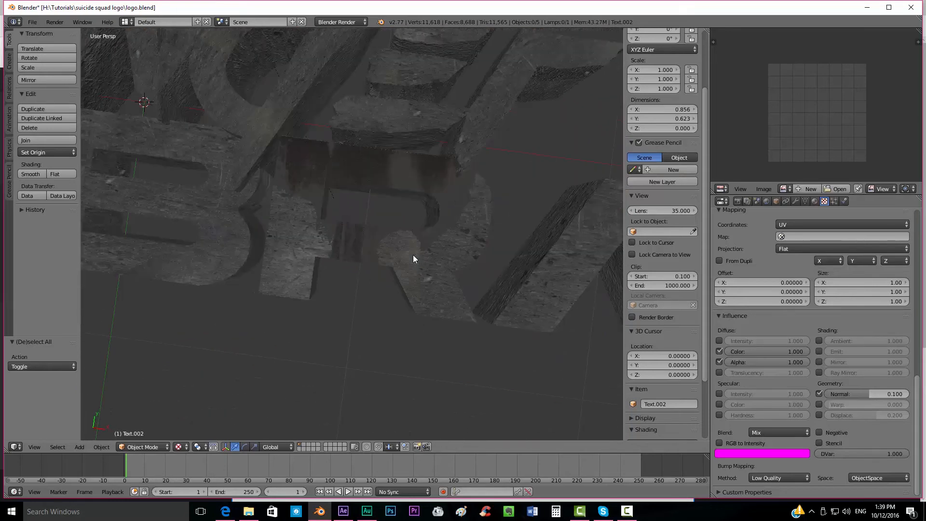
# - Examine the stained R within the whole logo and the neighbouring letter A from different distances
pyautogui.moveTo(413, 257); pyautogui.dragTo(360, 263, button='middle')
pyautogui.scroll(-2, 392, 236)
pyautogui.scroll(4, 390, 247)
pyautogui.scroll(3, 353, 246)
pyautogui.scroll(2, 384, 271)
pyautogui.scroll(-5, 383, 271)
pyautogui.scroll(-1, 356, 244)
pyautogui.scroll(2, 359, 263)
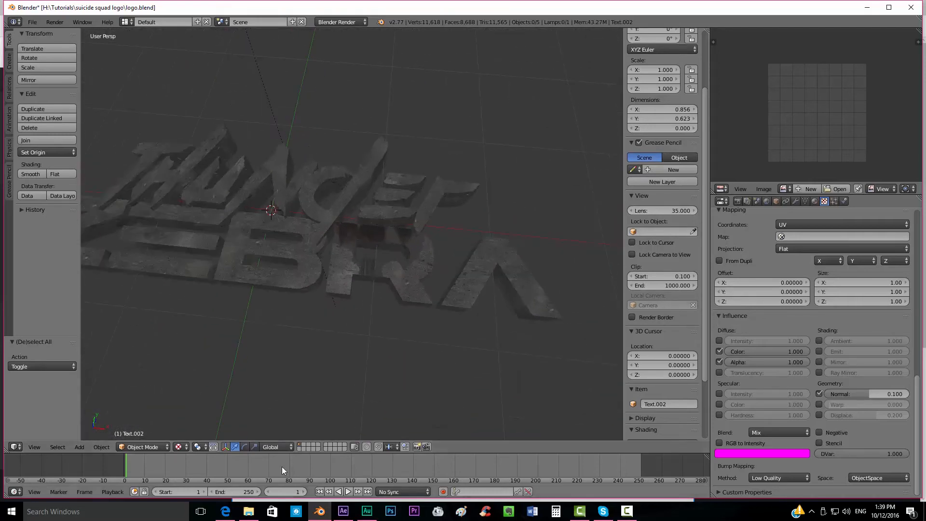
pyautogui.scroll(2, 434, 292)
pyautogui.keyDown('shift'); pyautogui.moveTo(461, 288); pyautogui.dragTo(356, 283, button='middle'); pyautogui.keyUp('shift')
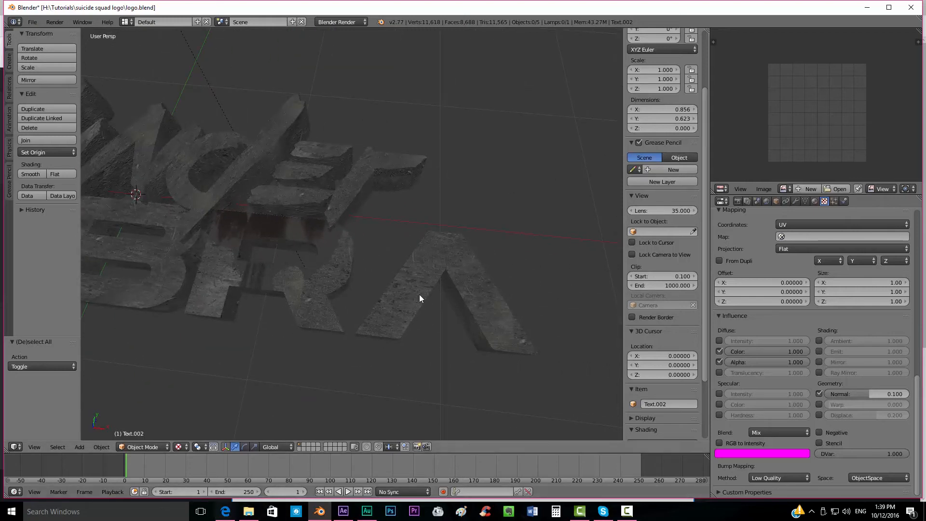
# - Switch to the browser, look through the dark leaking stain decals on Textures.com and open DecalsLeaking0329
pyautogui.click(231, 507)
pyautogui.hotkey('alt', 'Left')
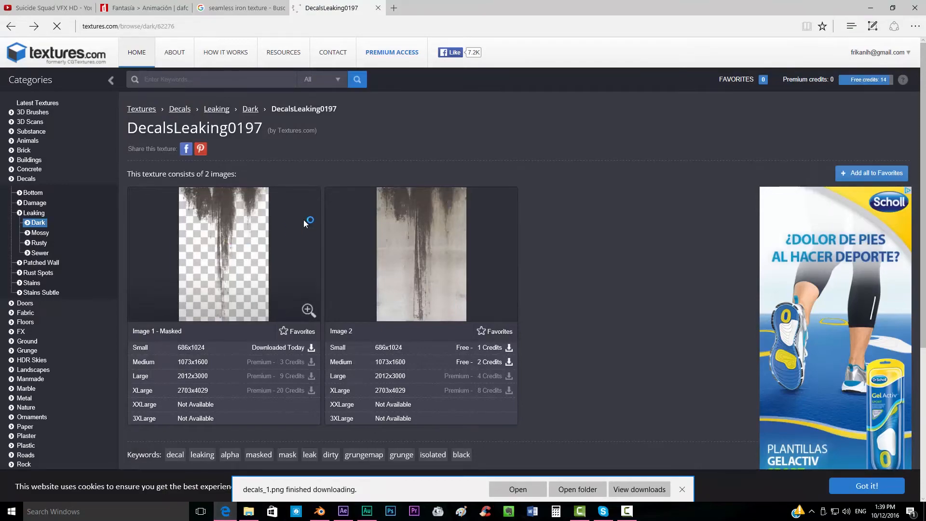
pyautogui.scroll(-5, 380, 261)
pyautogui.scroll(-5, 380, 262)
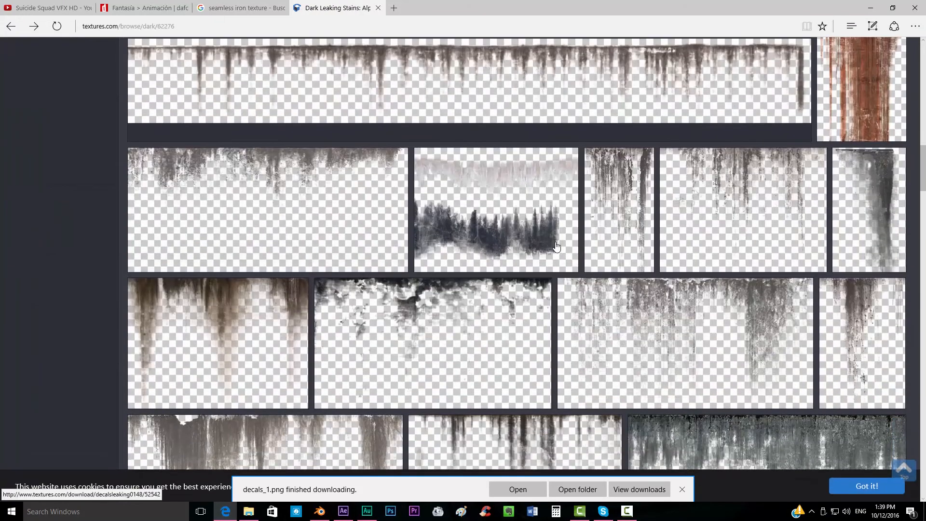
pyautogui.scroll(-1, 556, 244)
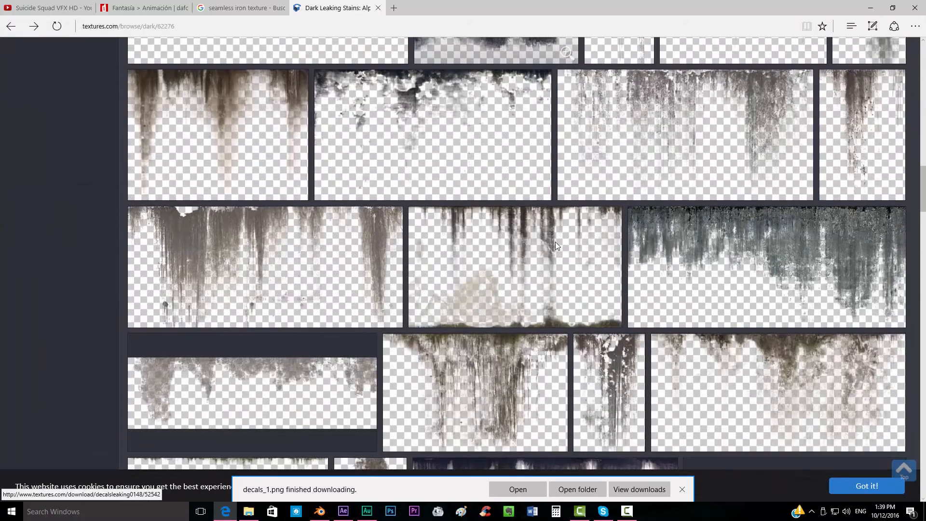
pyautogui.scroll(-3, 556, 243)
pyautogui.scroll(-3, 555, 245)
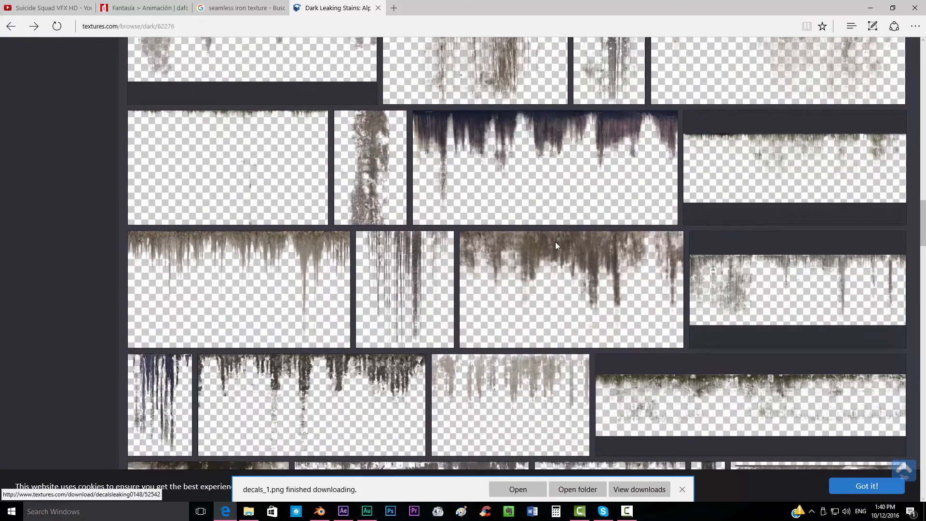
pyautogui.scroll(-1, 555, 241)
pyautogui.scroll(-3, 408, 218)
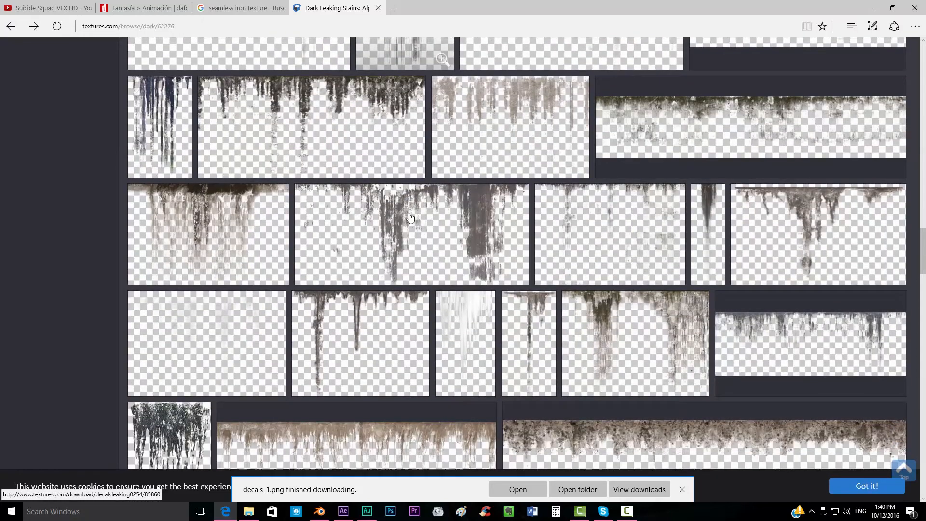
pyautogui.click(707, 216)
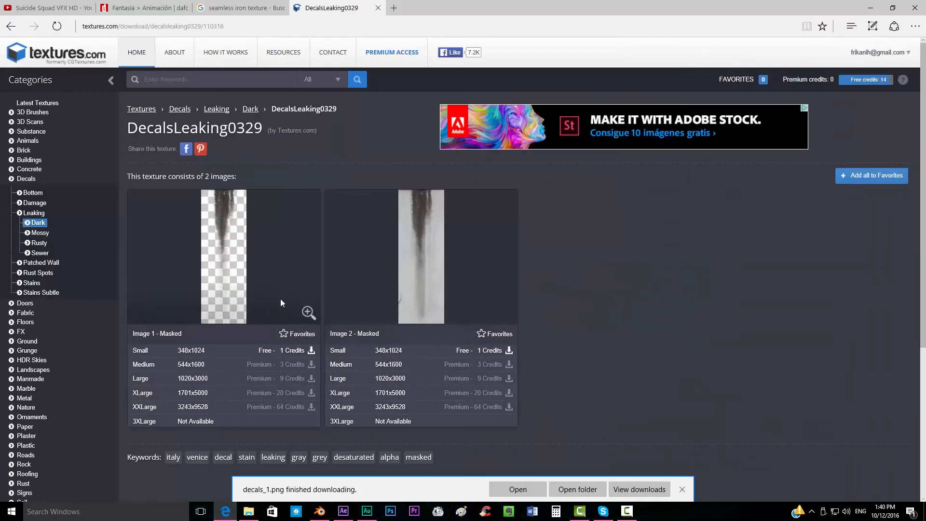
# - Download the small 348x1024 version of masked image 1 and save it as decals_2 in the suicide squad logo folder
pyautogui.click(277, 351)
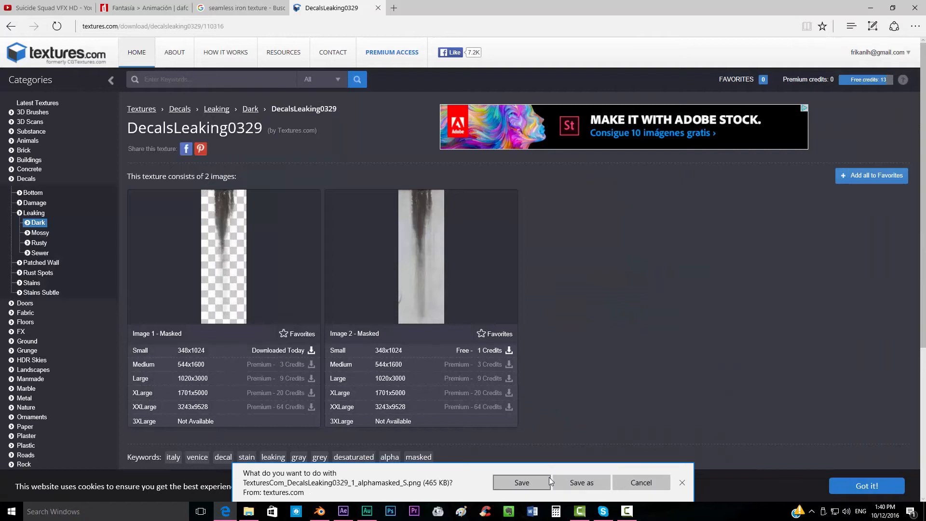
pyautogui.click(581, 482)
pyautogui.write('decals_2')
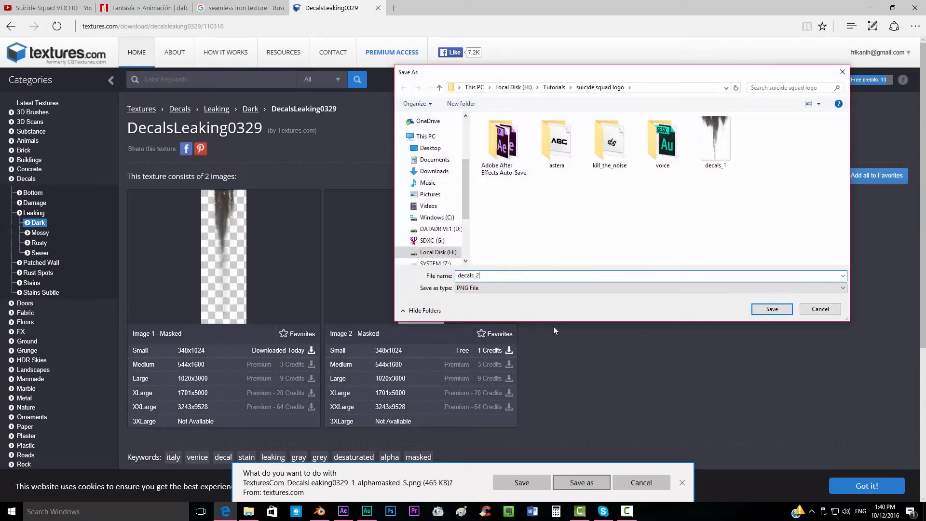
pyautogui.press('Return')
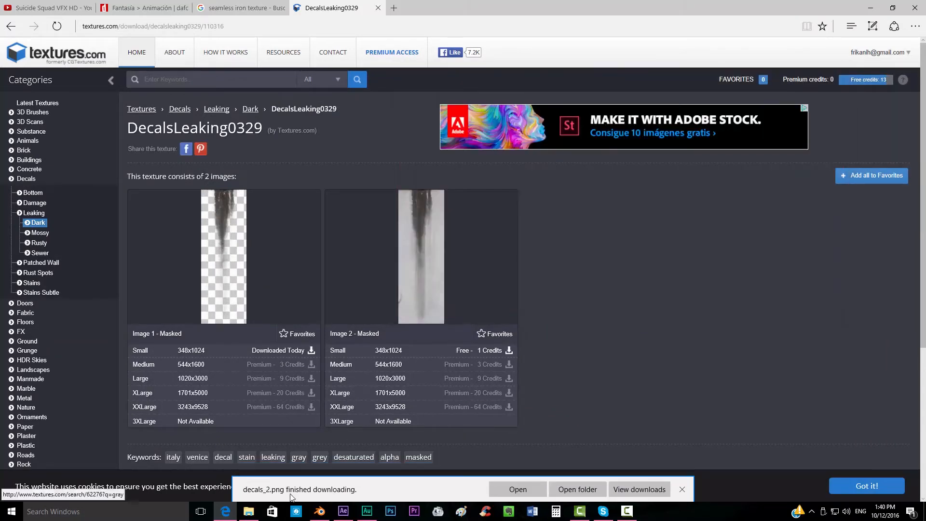
# - Switch back to Blender and circle-select the front faces of the A in the ZEBRA mesh from the top orthographic view
pyautogui.click(319, 511)
pyautogui.rightClick(414, 288)
pyautogui.press('Tab')
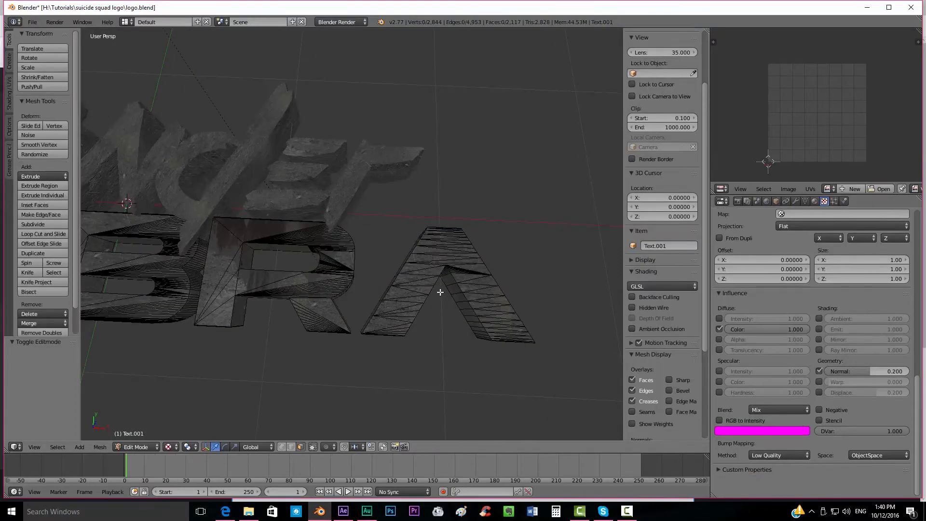
pyautogui.moveTo(438, 291); pyautogui.dragTo(383, 259, button='middle')
pyautogui.press('KP_7')
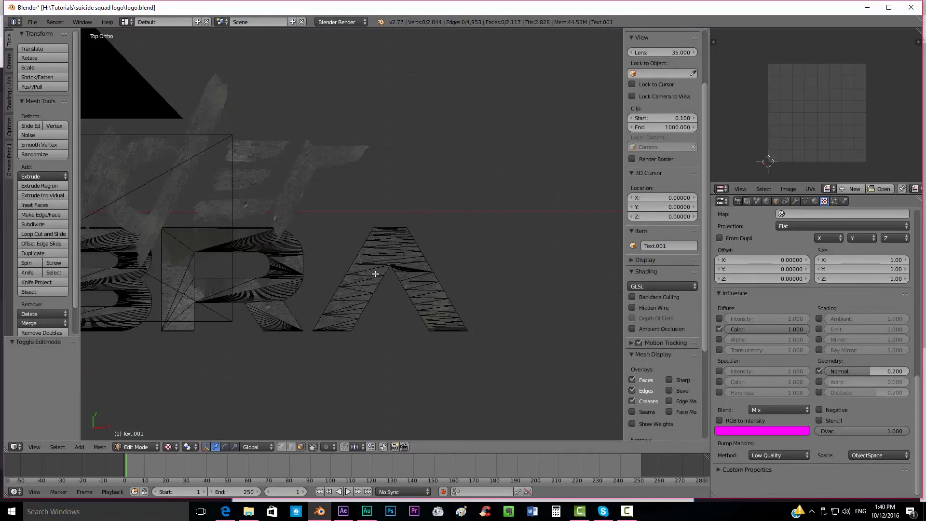
pyautogui.scroll(2, 375, 274)
pyautogui.keyDown('shift'); pyautogui.moveTo(387, 304); pyautogui.dragTo(365, 268, button='middle'); pyautogui.keyUp('shift')
pyautogui.press('c')
pyautogui.scroll(-3, 337, 289)
pyautogui.moveTo(317, 311)
pyautogui.mouseDown()
pyautogui.moveTo(383, 209)
pyautogui.moveTo(463, 329)
pyautogui.mouseUp()
pyautogui.rightClick(462, 328)
# - Complete the A's front-face selection around the inner notch and check the coverage along the letter's upper edge
pyautogui.scroll(-1, 477, 318)
pyautogui.keyDown('shift'); pyautogui.moveTo(473, 317); pyautogui.dragTo(420, 304, button='middle'); pyautogui.keyUp('shift')
pyautogui.scroll(11, 386, 261)
pyautogui.press('c')
pyautogui.moveTo(252, 216); pyautogui.dragTo(263, 202)
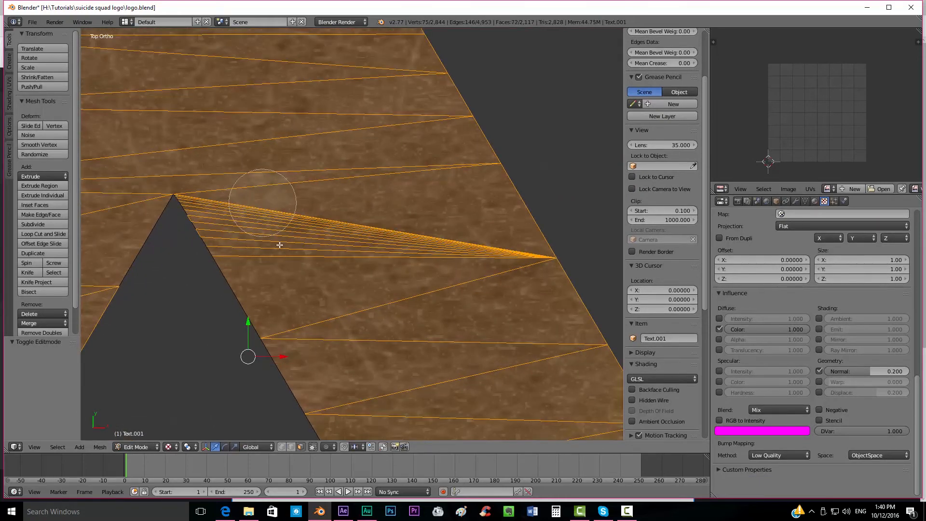
pyautogui.rightClick(264, 202)
pyautogui.keyDown('shift'); pyautogui.moveTo(256, 86); pyautogui.dragTo(401, 321, button='middle'); pyautogui.keyUp('shift')
pyautogui.keyDown('shift'); pyautogui.moveTo(316, 161); pyautogui.dragTo(342, 231, button='middle'); pyautogui.keyUp('shift')
pyautogui.press('c')
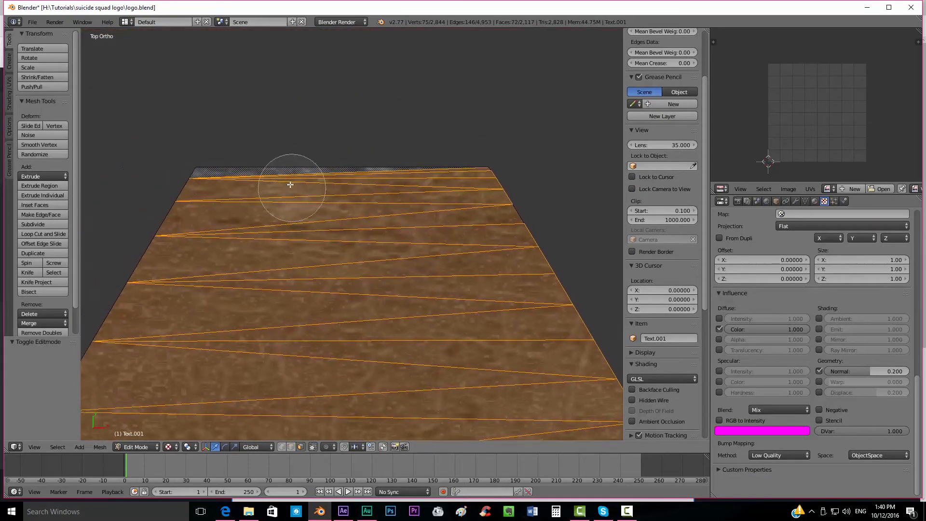
pyautogui.rightClick(230, 167)
pyautogui.scroll(-7, 325, 274)
pyautogui.keyDown('shift'); pyautogui.moveTo(363, 340); pyautogui.dragTo(382, 231, button='middle'); pyautogui.keyUp('shift')
pyautogui.scroll(-1, 378, 299)
pyautogui.scroll(1, 362, 305)
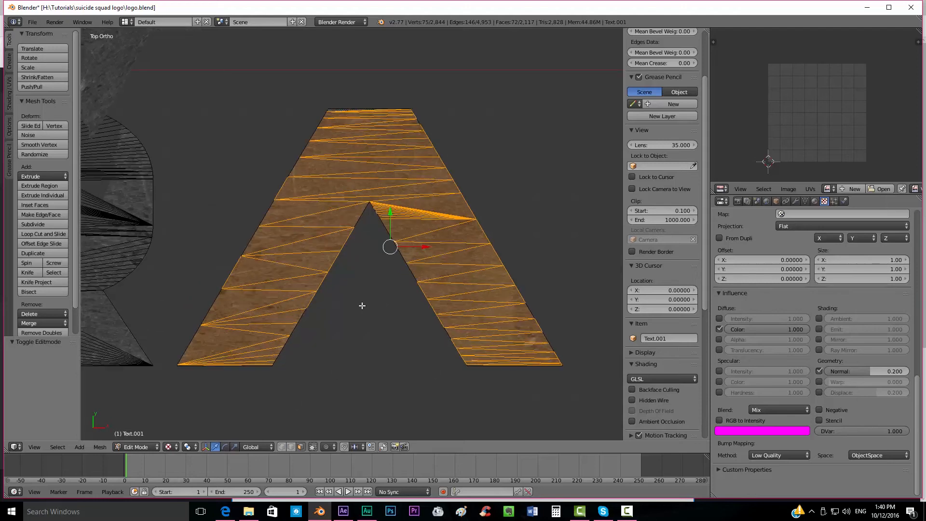
# - Duplicate the A's selected front faces in place and separate the copy into its own object
pyautogui.hotkey('shift', 'd')
pyautogui.rightClick(349, 276)
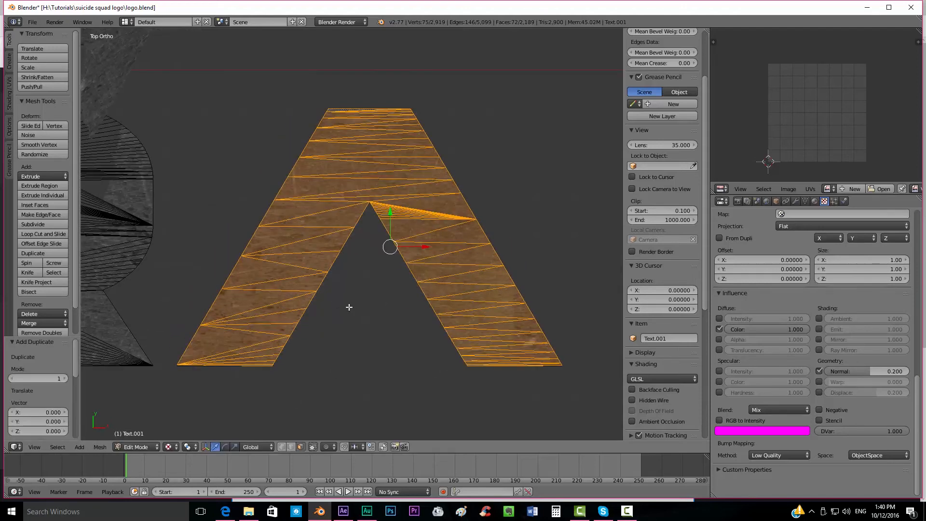
pyautogui.moveTo(349, 307); pyautogui.dragTo(313, 251, button='middle')
pyautogui.press('p')
pyautogui.click(368, 267)
pyautogui.press('Tab')
# - Raise the separated A overlay by 0.001 along the global Z axis
pyautogui.rightClick(300, 220)
pyautogui.press('g')
pyautogui.press('z')
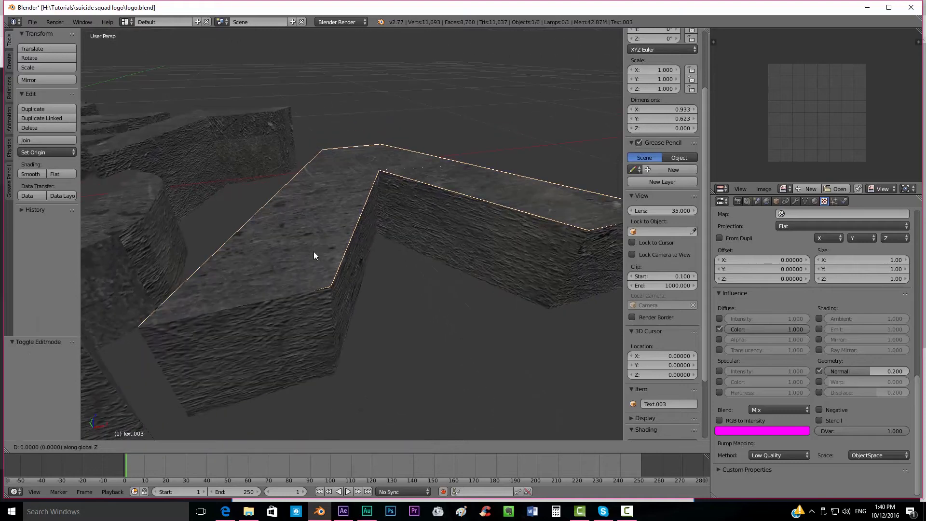
pyautogui.click(313, 251)
# - Unlink the iron material from the A overlay and give it a new material named decals_2
pyautogui.click(814, 201)
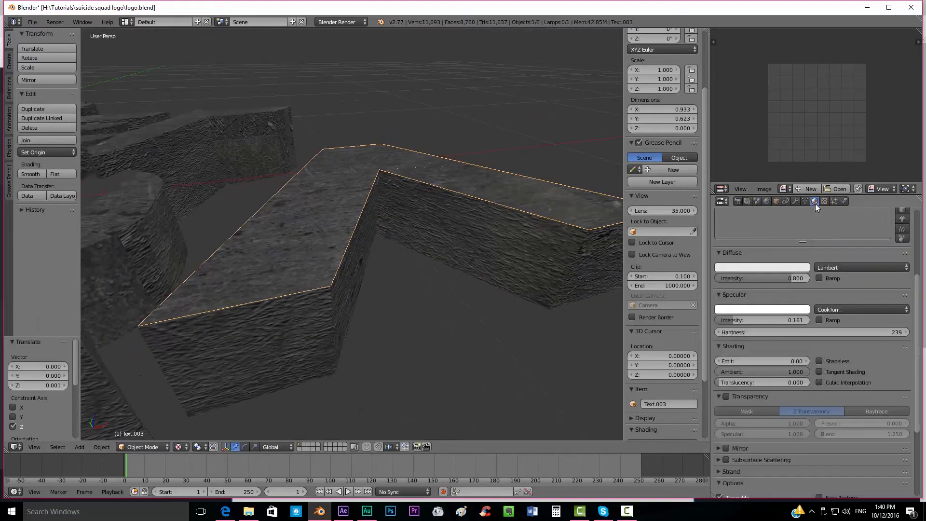
pyautogui.scroll(5, 769, 295)
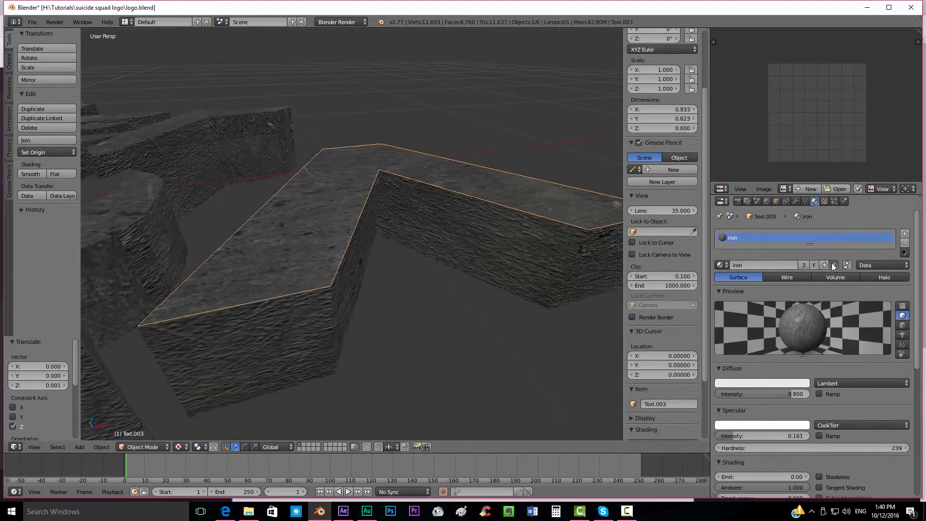
pyautogui.click(833, 265)
pyautogui.moveTo(347, 264); pyautogui.dragTo(322, 262, button='middle')
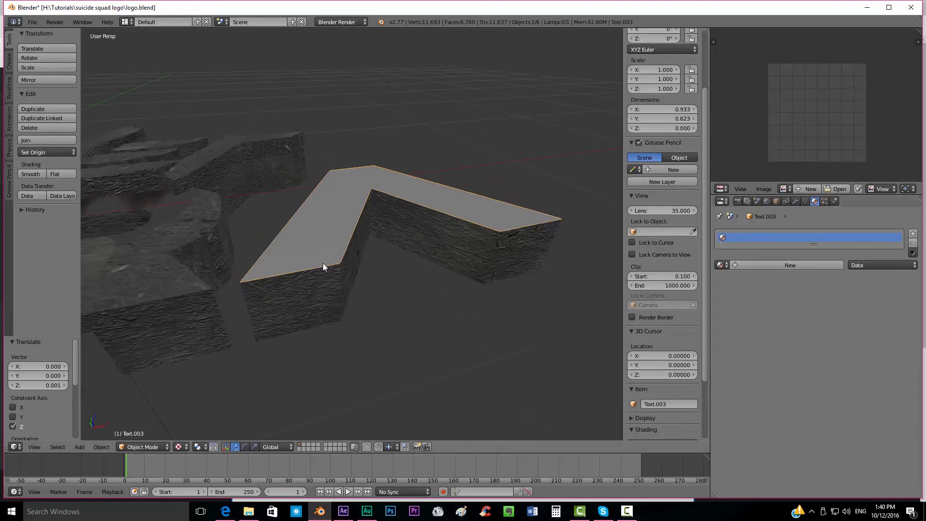
pyautogui.click(782, 262)
pyautogui.click(773, 265)
pyautogui.write('decals')
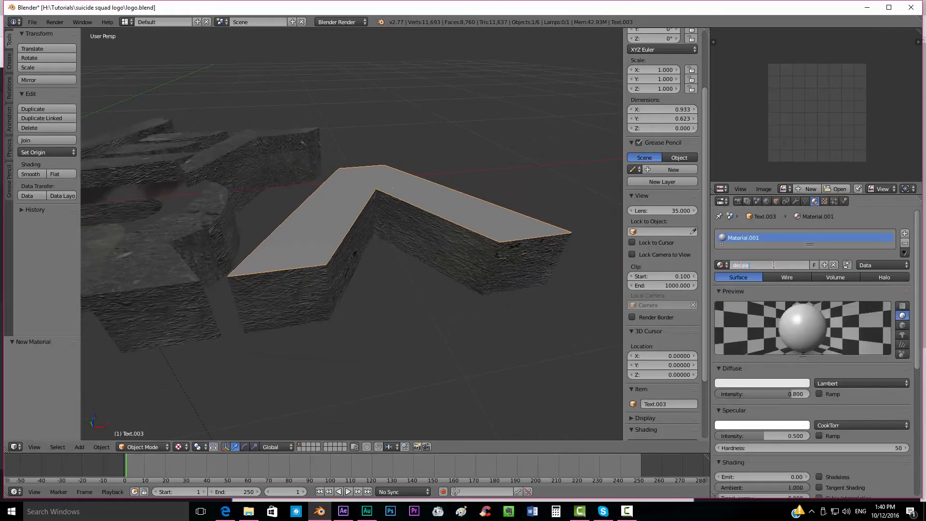
pyautogui.press('Return')
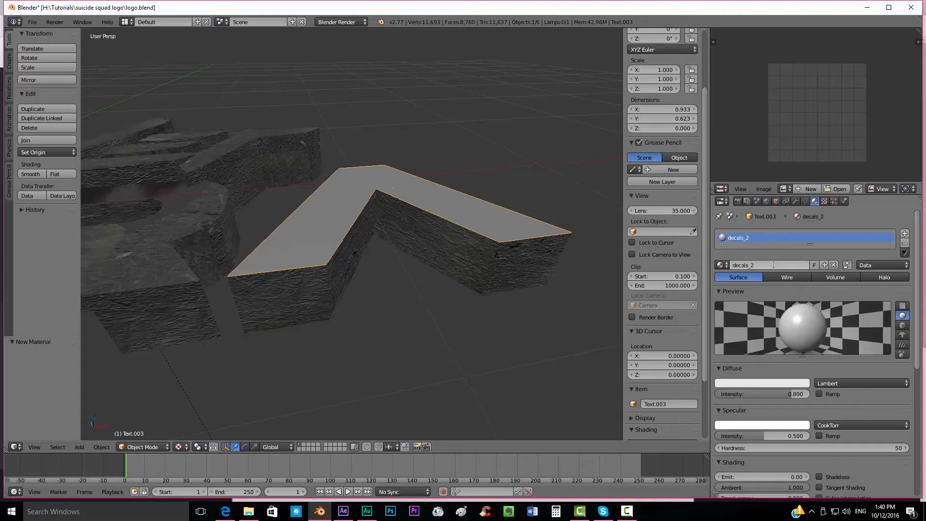
# - Add a new texture named decals_2 to the A overlay's material
pyautogui.click(824, 201)
pyautogui.click(776, 230)
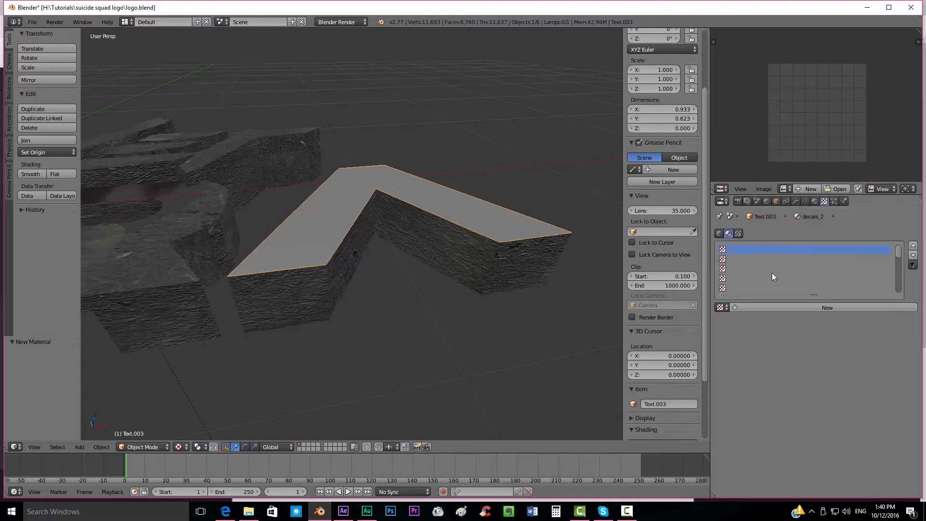
pyautogui.doubleClick(766, 308)
pyautogui.write('decal')
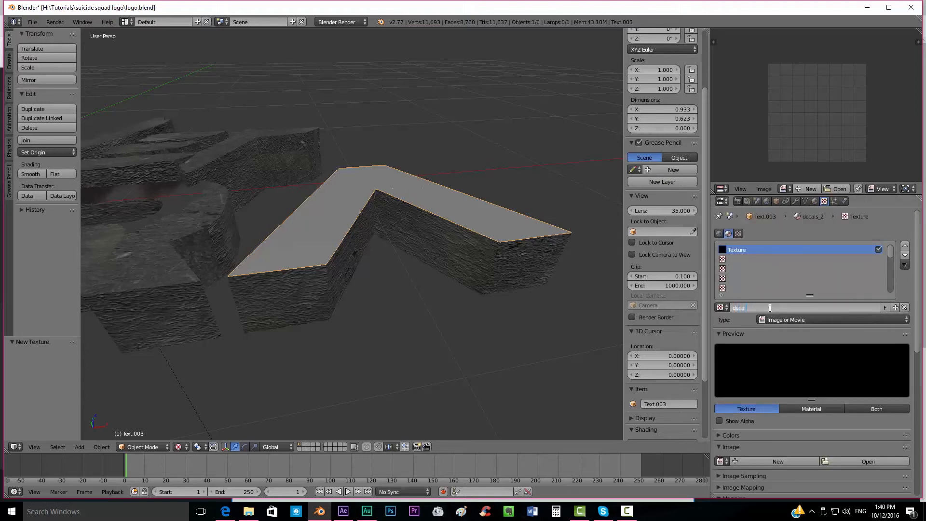
pyautogui.write('s_2')
pyautogui.press('Return')
# - Load decals_2.png from the suicide squad logo folder as the texture's image
pyautogui.scroll(-4, 843, 342)
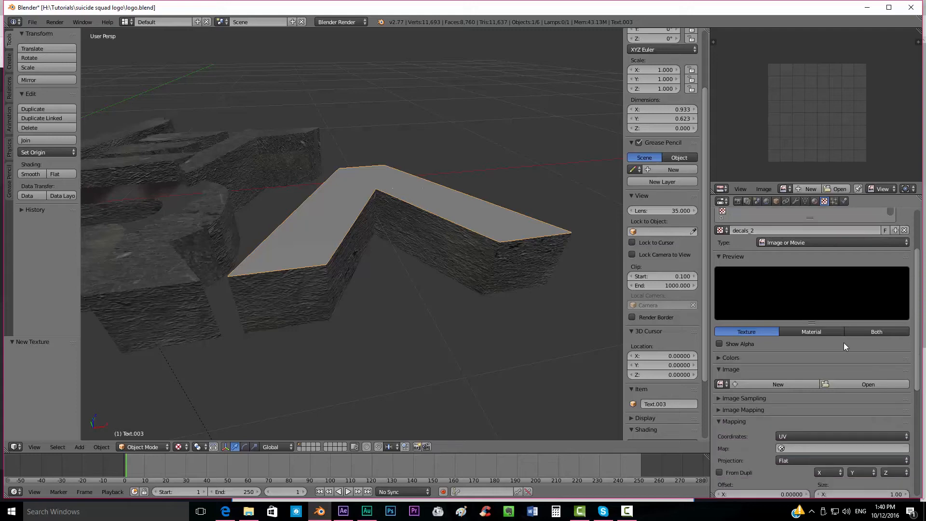
pyautogui.click(866, 383)
pyautogui.click(150, 130)
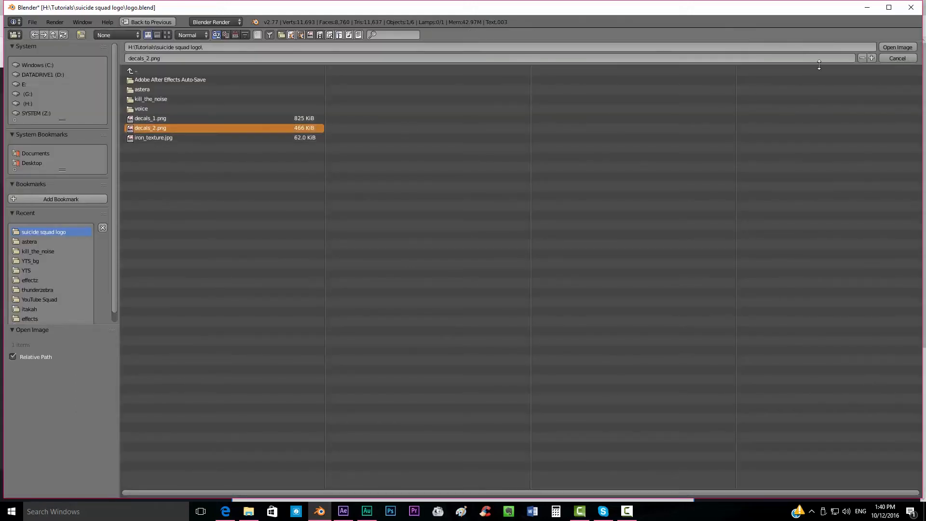
pyautogui.click(895, 48)
# - Select all of the A overlay's faces and unwrap them by projection from the top orthographic view
pyautogui.press('Tab')
pyautogui.moveTo(398, 200); pyautogui.dragTo(394, 219, button='middle')
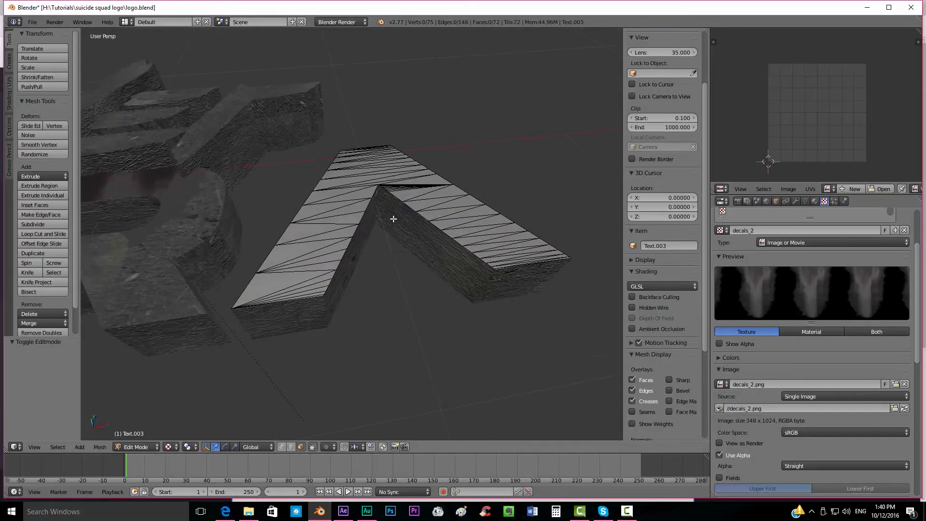
pyautogui.press('a')
pyautogui.press('KP_7')
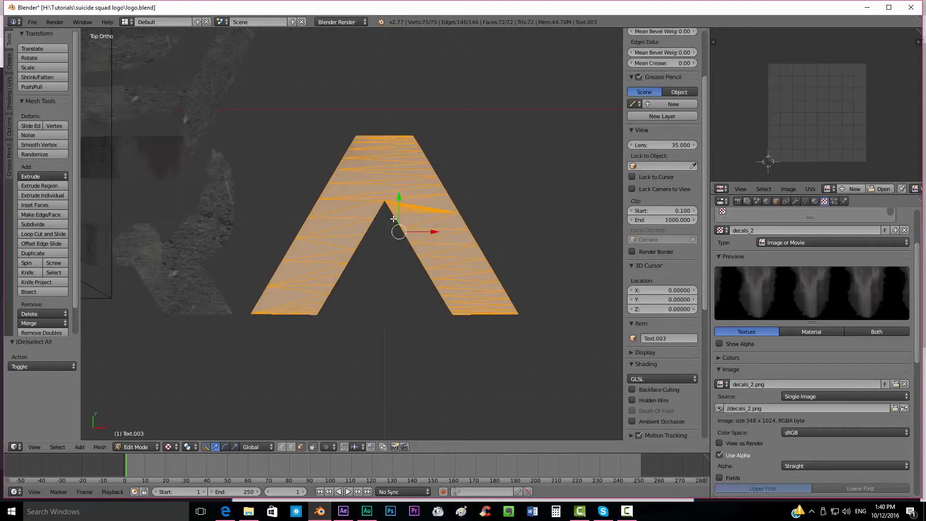
pyautogui.press('u')
pyautogui.click(394, 219)
# - Scale the A overlay about 2.88 times, shift its UV layout, and check the stain's placement on the letter
pyautogui.press('s')
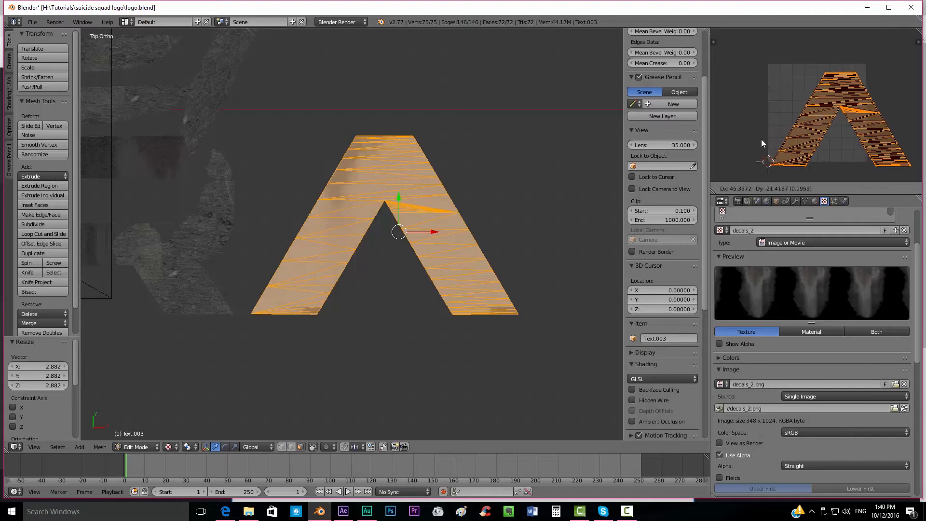
pyautogui.press('Tab')
pyautogui.scroll(3, 365, 199)
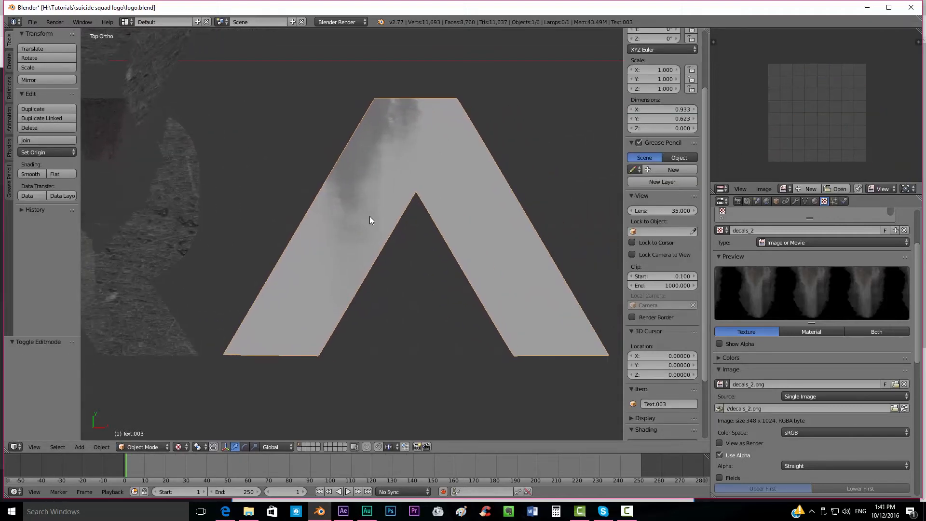
pyautogui.scroll(-2, 368, 215)
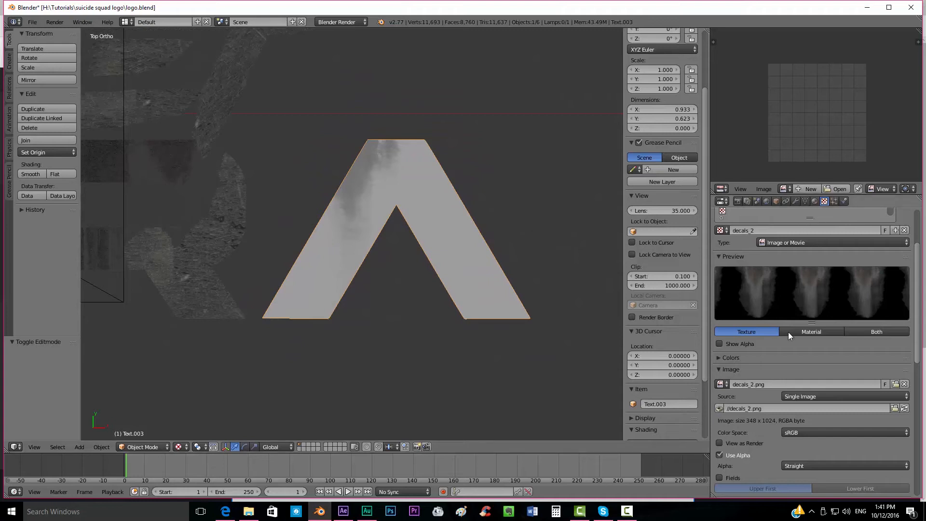
# - Enable the decals_2 texture's Normal influence at 0.1 and its Alpha influence
pyautogui.scroll(-10, 786, 335)
pyautogui.click(819, 402)
pyautogui.click(866, 402)
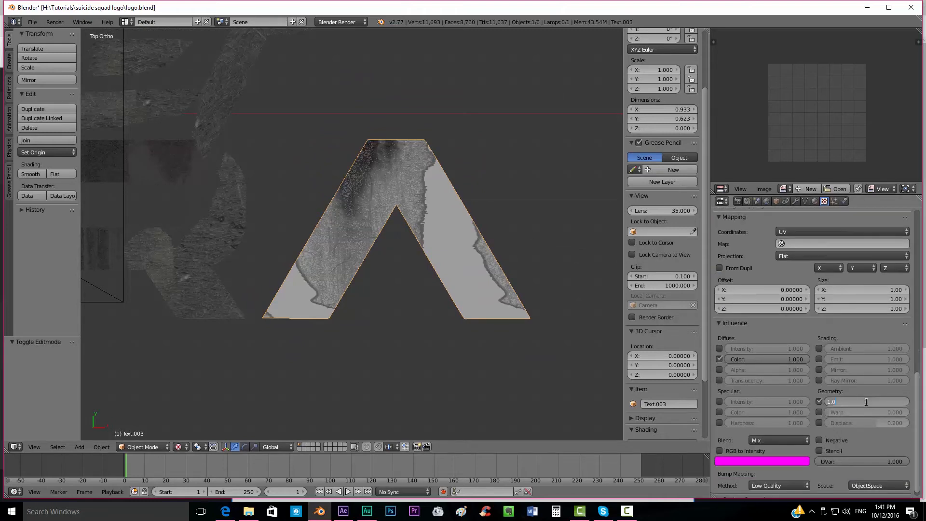
pyautogui.write('0.1')
pyautogui.press('Return')
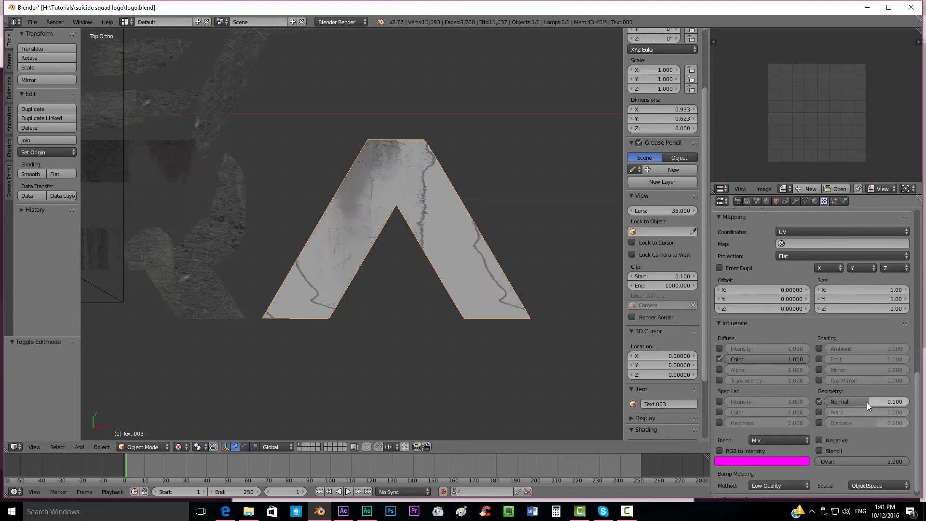
pyautogui.click(719, 369)
# - Enable Z Transparency on the decals_2 material with alpha and specular at 0, and check the A without selection
pyautogui.click(814, 203)
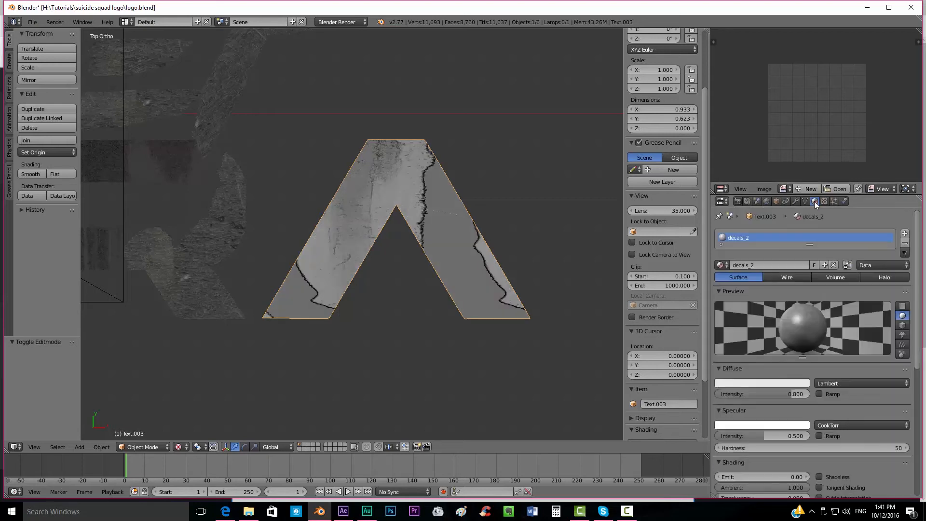
pyautogui.scroll(-10, 768, 376)
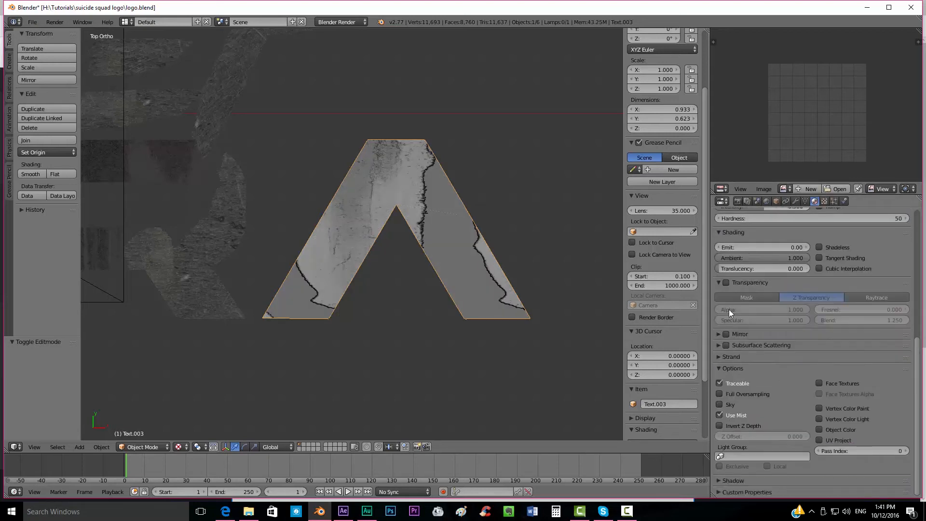
pyautogui.click(726, 283)
pyautogui.moveTo(733, 310); pyautogui.dragTo(638, 310)
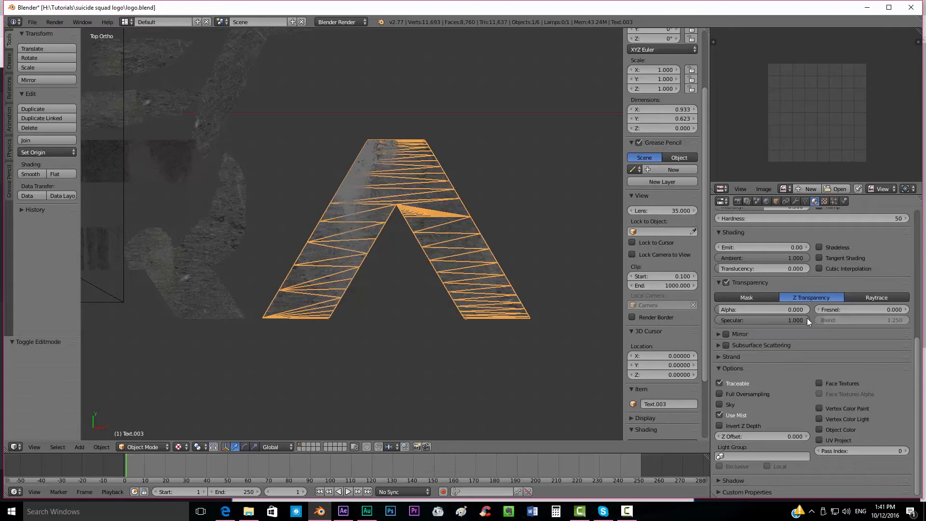
pyautogui.moveTo(806, 317); pyautogui.dragTo(718, 319)
pyautogui.moveTo(477, 300); pyautogui.dragTo(363, 172, button='middle')
pyautogui.press('KP_5')
pyautogui.press('a')
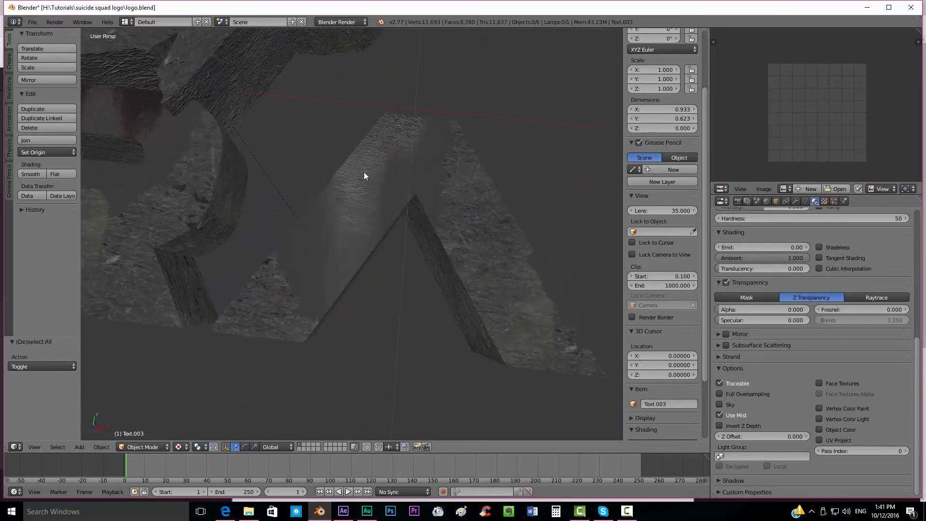
# - Set the A overlay material's specular intensity to 0.151 and its hardness to 121
pyautogui.rightClick(364, 171)
pyautogui.scroll(5, 804, 314)
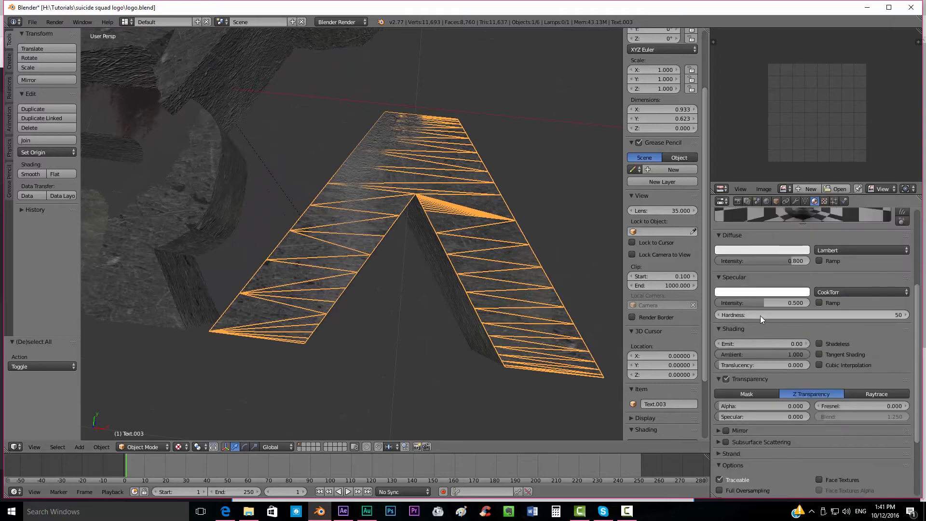
pyautogui.moveTo(759, 315); pyautogui.dragTo(728, 302)
pyautogui.press('a')
pyautogui.scroll(-5, 309, 228)
pyautogui.keyDown('shift'); pyautogui.moveTo(251, 233); pyautogui.dragTo(317, 280, button='middle'); pyautogui.keyUp('shift')
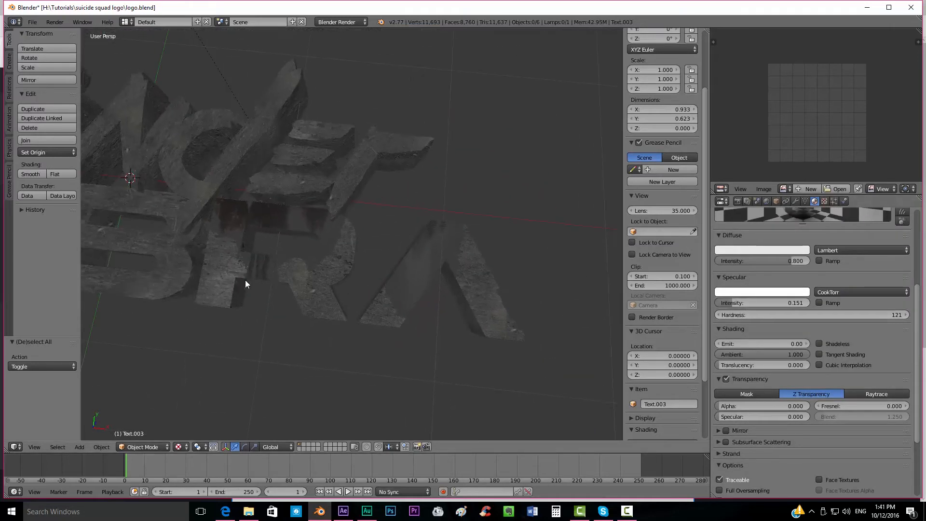
# - Save logo.blend over the existing file and render the current frame of the whole logo
pyautogui.moveTo(245, 283); pyautogui.dragTo(351, 262, button='middle')
pyautogui.hotkey('ctrl', 's')
pyautogui.click(363, 267)
pyautogui.scroll(-3, 314, 268)
pyautogui.scroll(1, 351, 261)
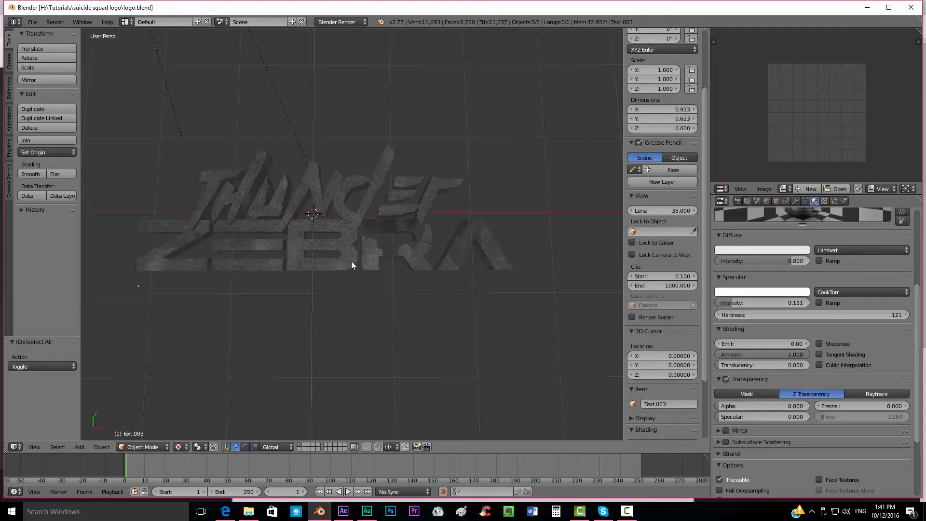
pyautogui.press('F12')
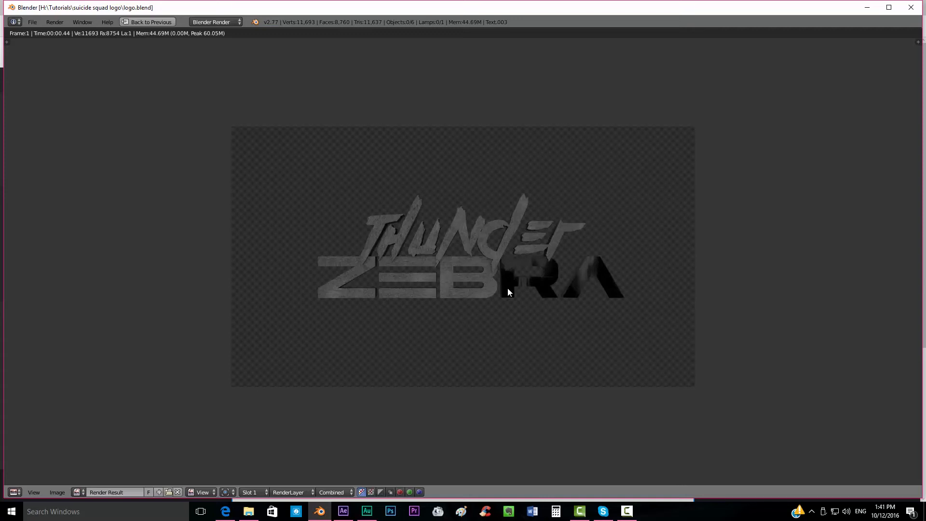
pyautogui.press('Escape')
# - Select the R's decal overlay, examine its gap above the letter face from low angles, and render the frame again
pyautogui.scroll(3, 389, 282)
pyautogui.moveTo(389, 282); pyautogui.dragTo(258, 289, button='middle')
pyautogui.scroll(2, 375, 246)
pyautogui.rightClick(381, 248)
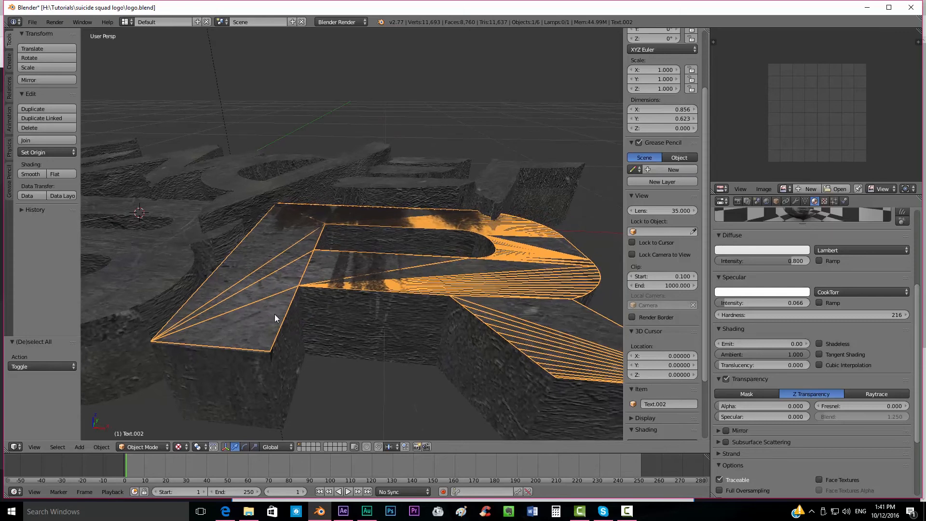
pyautogui.scroll(1, 286, 317)
pyautogui.moveTo(291, 323); pyautogui.dragTo(274, 189, button='middle')
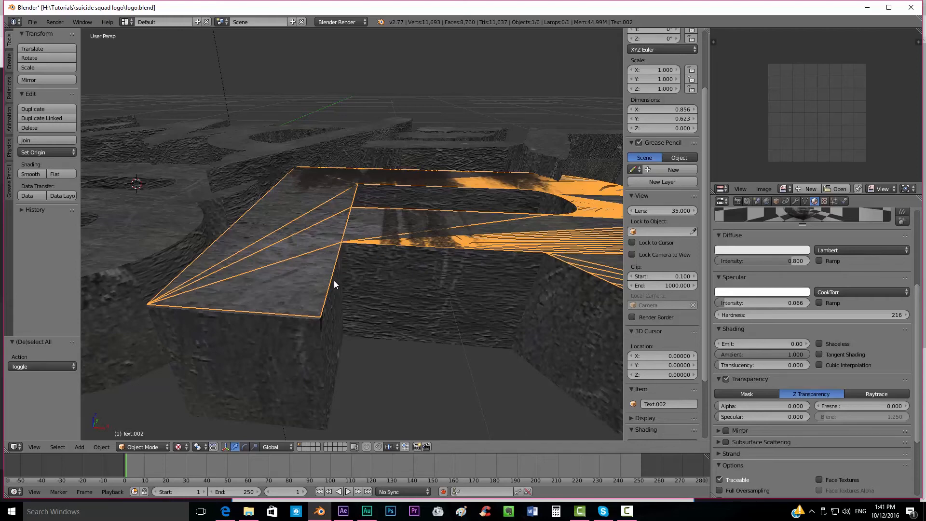
pyautogui.moveTo(218, 283); pyautogui.dragTo(277, 248, button='middle')
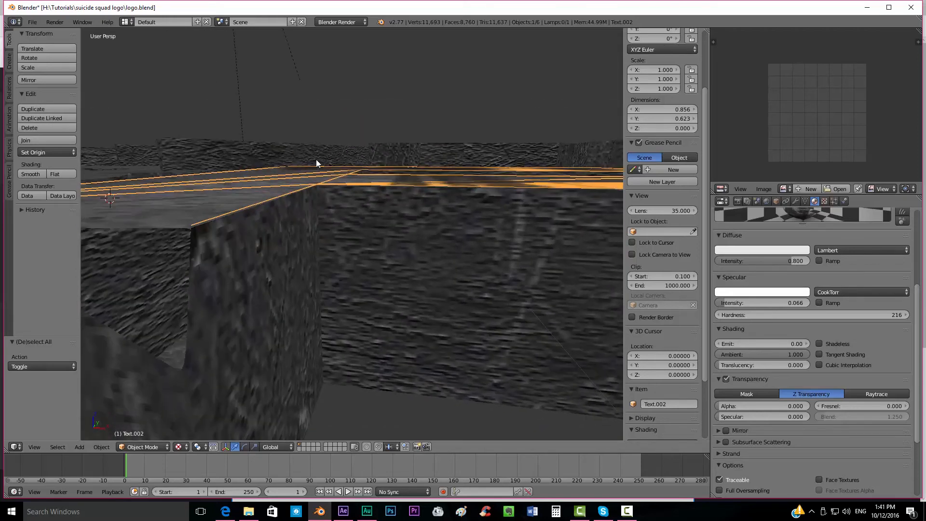
pyautogui.moveTo(316, 161); pyautogui.dragTo(345, 226, button='middle')
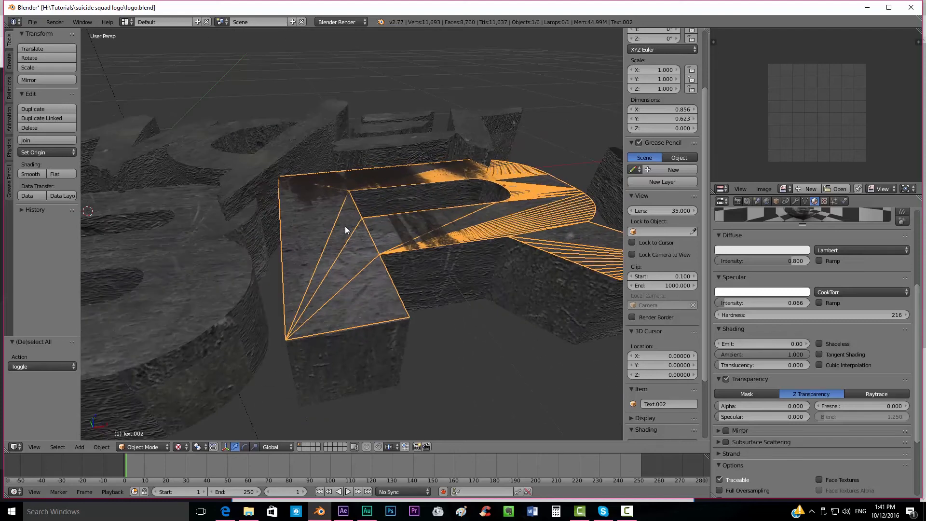
pyautogui.press('F12')
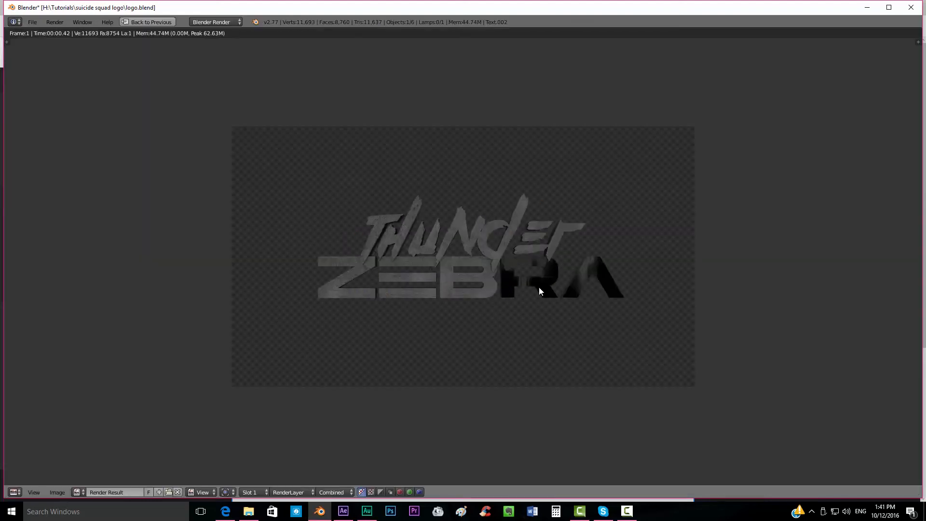
pyautogui.press('Escape')
pyautogui.scroll(2, 404, 256)
pyautogui.moveTo(378, 302); pyautogui.dragTo(393, 272, button='middle')
pyautogui.scroll(2, 393, 273)
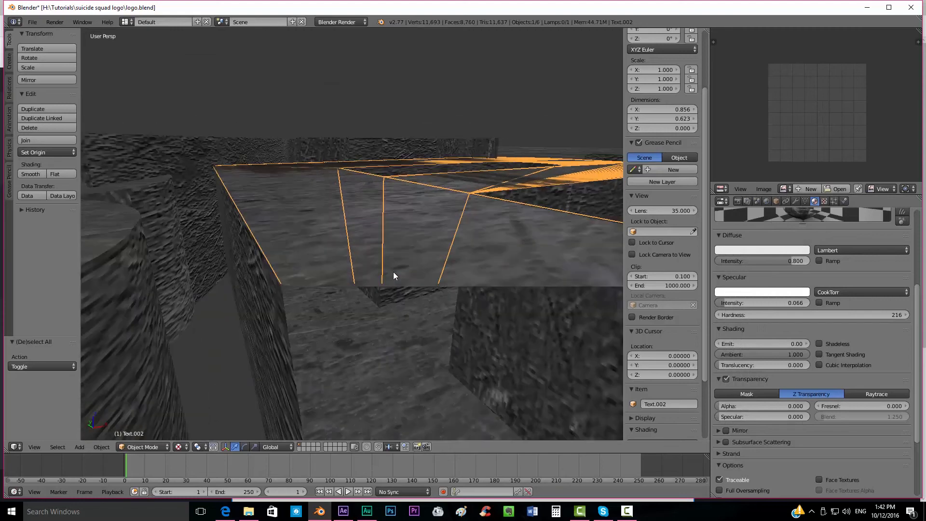
pyautogui.scroll(-4, 393, 271)
pyautogui.press('g')
pyautogui.press('z')
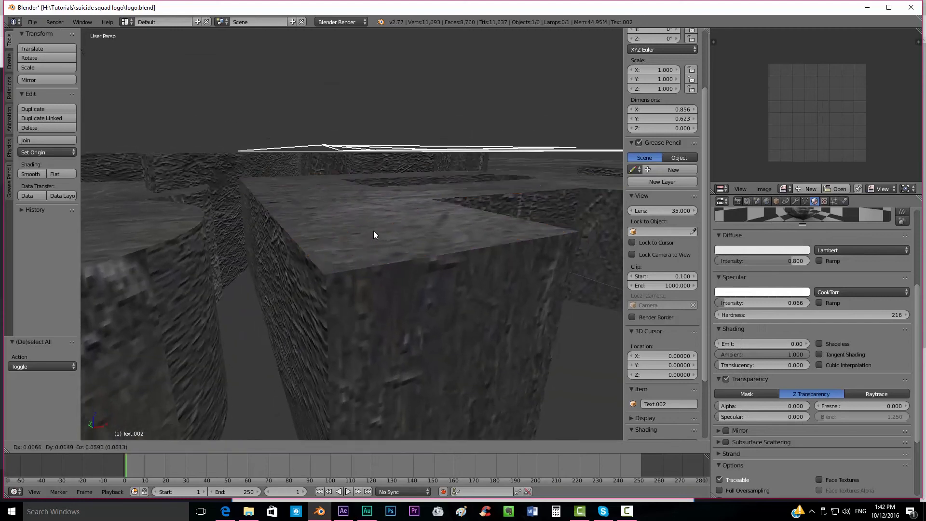
pyautogui.rightClick(373, 246)
# - Compare the A and R decal overlays' material settings, leaving the R overlay selected
pyautogui.scroll(-4, 373, 245)
pyautogui.moveTo(389, 213); pyautogui.dragTo(152, 257, button='middle')
pyautogui.rightClick(491, 265)
pyautogui.rightClick(293, 248)
pyautogui.rightClick(475, 258)
pyautogui.rightClick(328, 248)
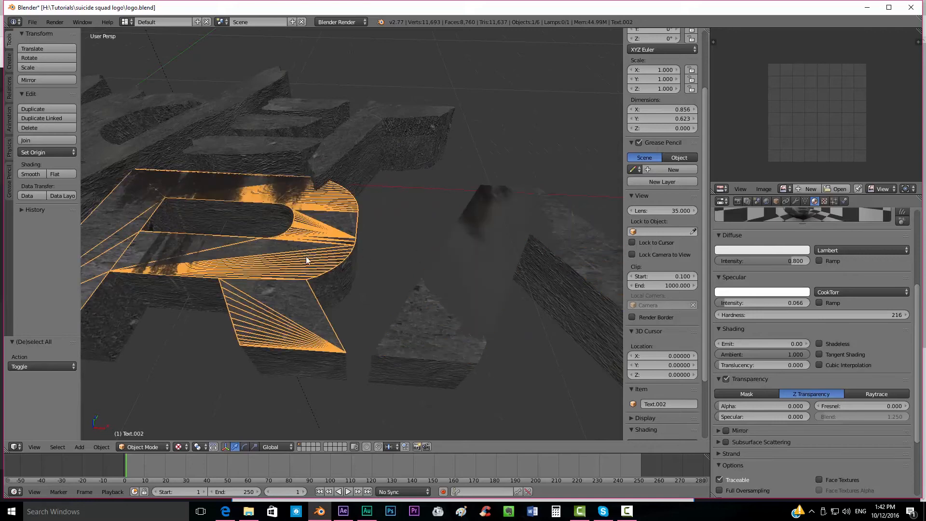
pyautogui.scroll(-3, 306, 256)
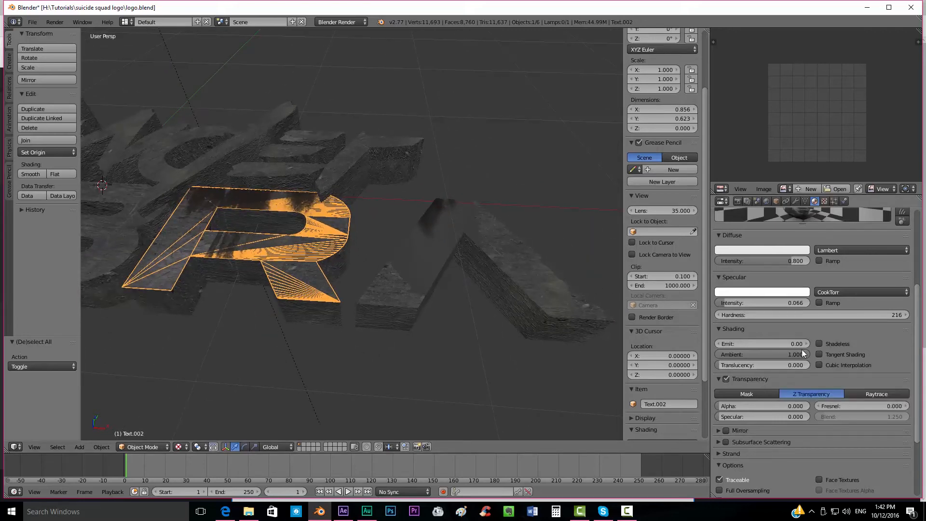
# - Look through the R overlay's decal material settings and turn off Cast Buffer Shadows in its shadow options
pyautogui.scroll(-2, 801, 349)
pyautogui.scroll(-3, 776, 391)
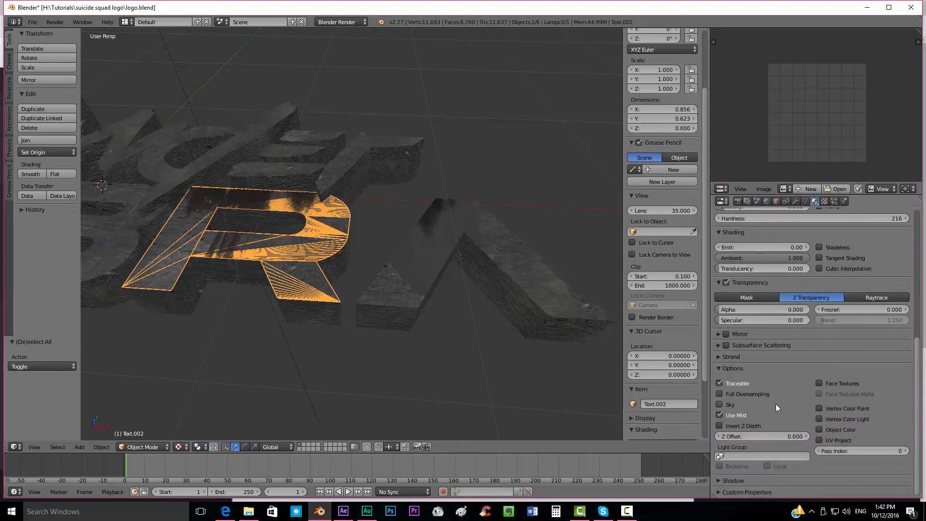
pyautogui.scroll(4, 775, 404)
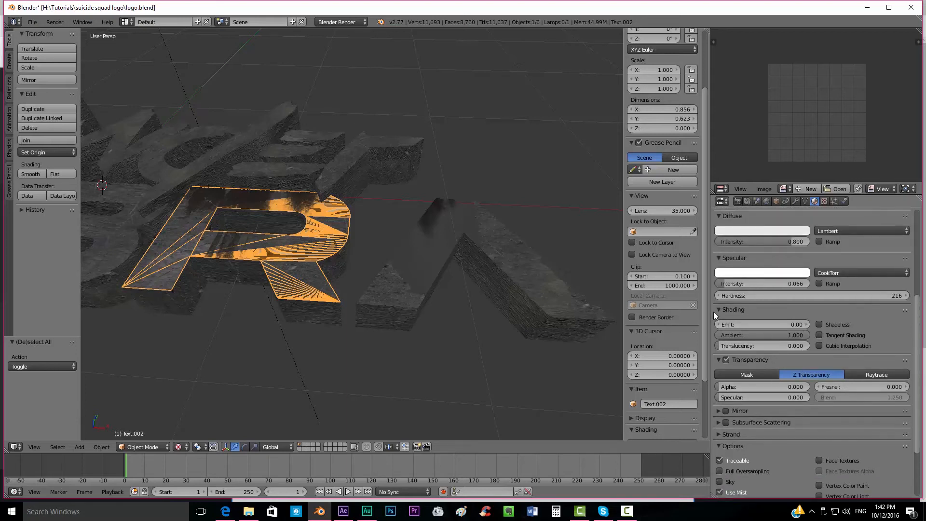
pyautogui.scroll(8, 776, 353)
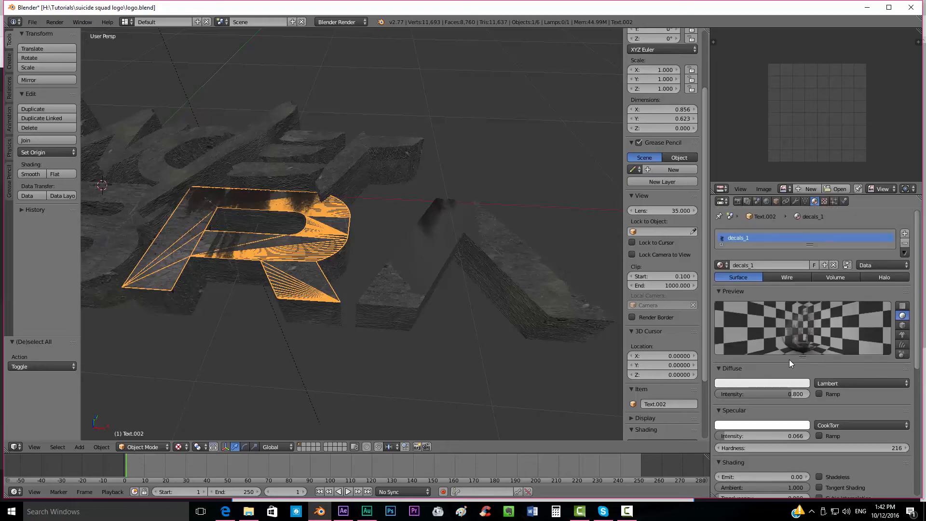
pyautogui.scroll(-4, 789, 360)
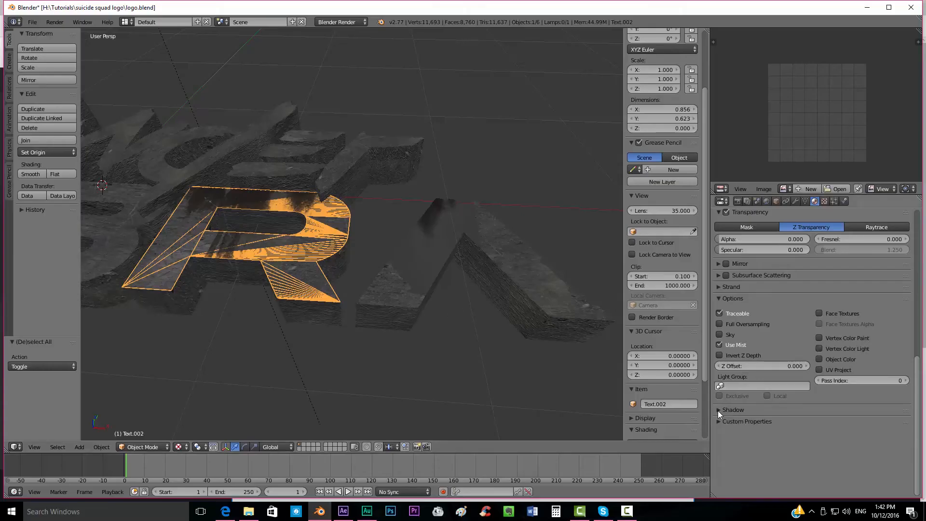
pyautogui.click(718, 410)
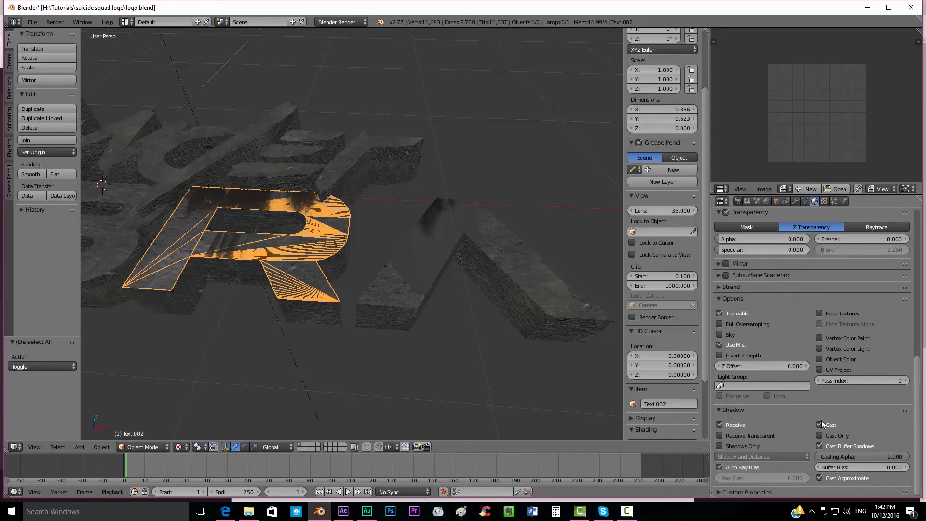
pyautogui.click(818, 445)
# - Turn off Cast and Cast Buffer Shadows for the A overlay's decal material
pyautogui.rightClick(430, 256)
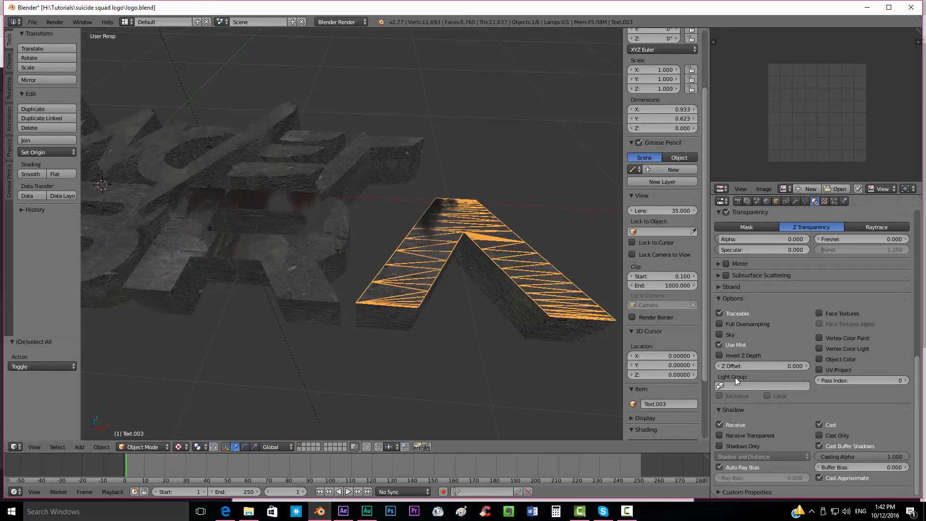
pyautogui.click(819, 424)
pyautogui.click(819, 446)
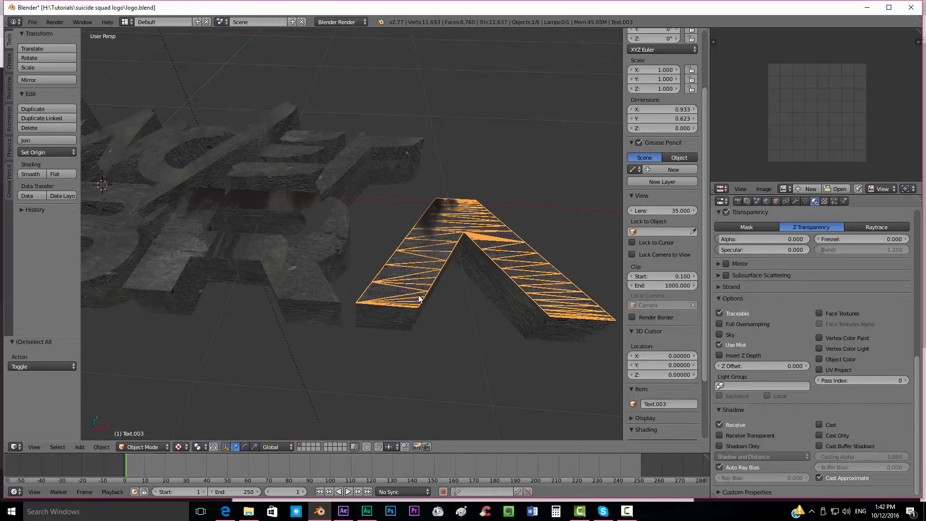
# - Render the current frame, examine the R and A decals in orthographic top view, and render the frame once more
pyautogui.moveTo(434, 308); pyautogui.dragTo(414, 303, button='middle')
pyautogui.press('F12')
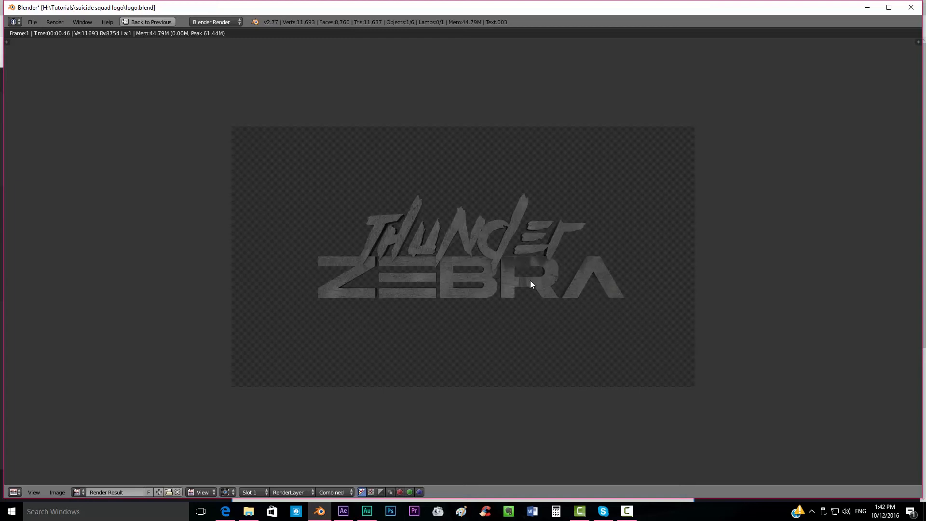
pyautogui.press('Escape')
pyautogui.moveTo(266, 225); pyautogui.dragTo(383, 244, button='middle')
pyautogui.press('KP_5')
pyautogui.keyDown('shift'); pyautogui.moveTo(320, 246); pyautogui.dragTo(396, 233, button='middle'); pyautogui.keyUp('shift')
pyautogui.scroll(-3, 396, 233)
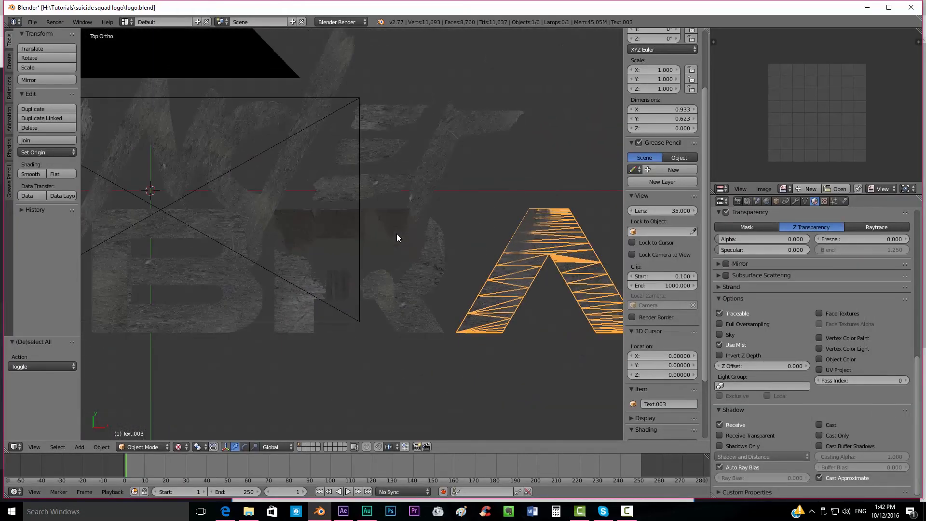
pyautogui.press('F12')
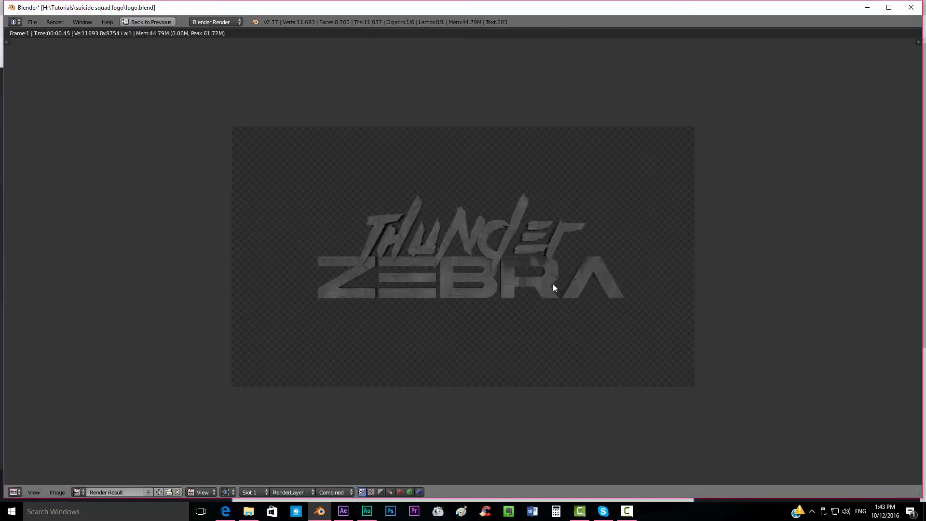
pyautogui.press('Escape')
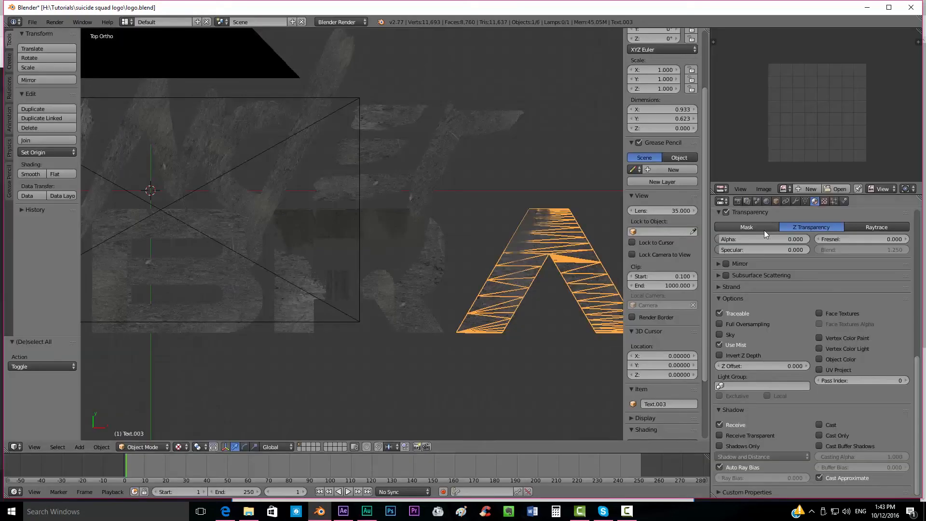
# - Set the A overlay's specular intensity to 0.008 and hardness to 206, and the R overlay's to 0.003 and 359
pyautogui.scroll(-5, 771, 261)
pyautogui.moveTo(734, 274); pyautogui.dragTo(718, 273)
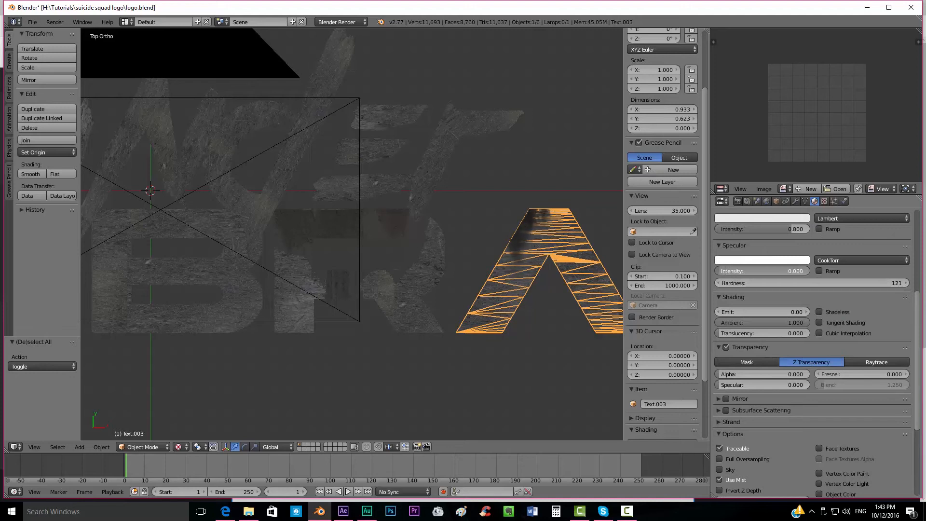
pyautogui.rightClick(377, 223)
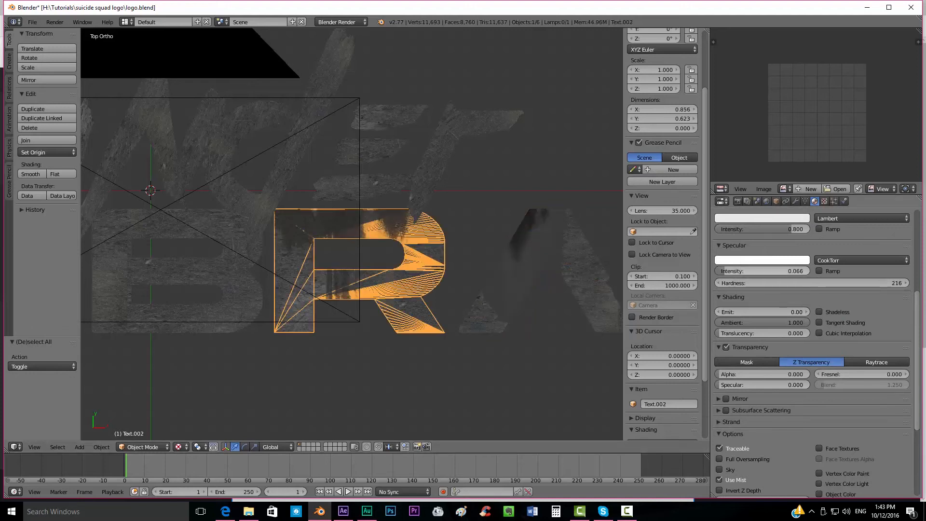
pyautogui.moveTo(737, 271); pyautogui.dragTo(725, 272)
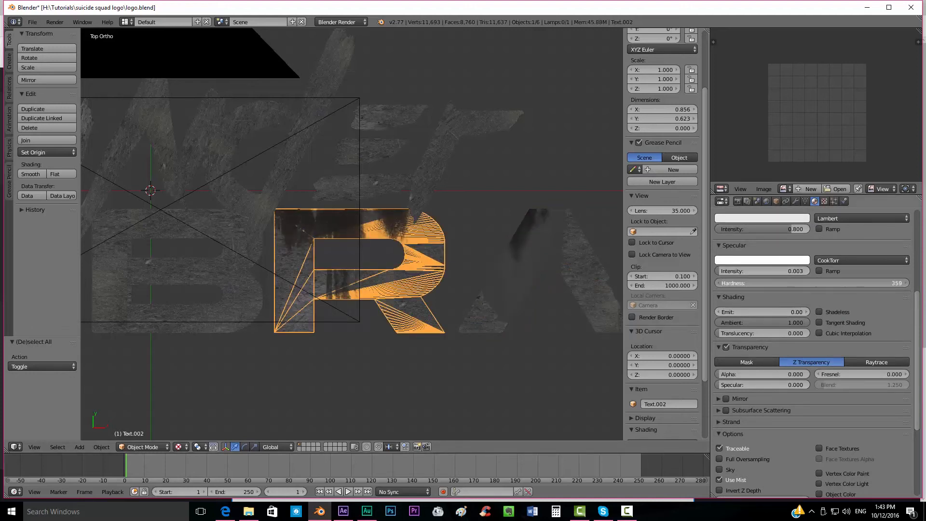
# - Select the A overlay and render the frame to check both decals with the reduced specular
pyautogui.rightClick(514, 237)
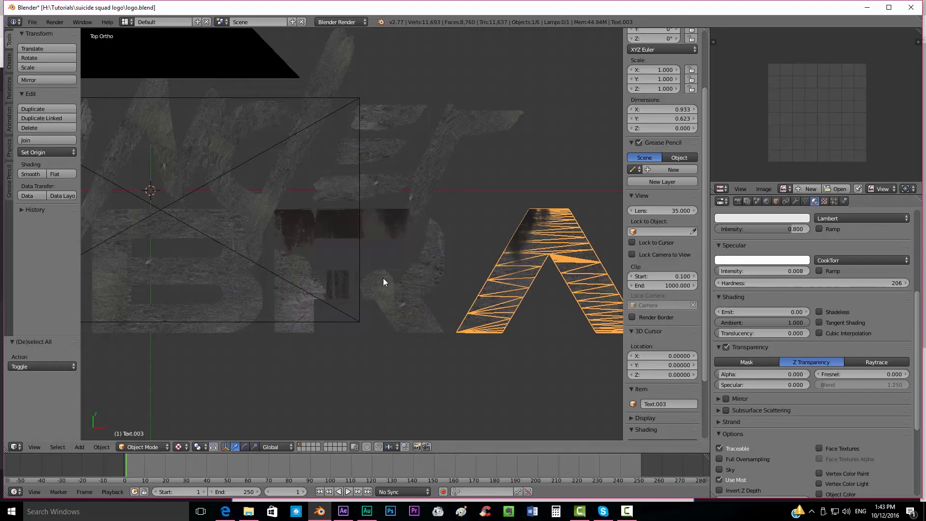
pyautogui.press('F12')
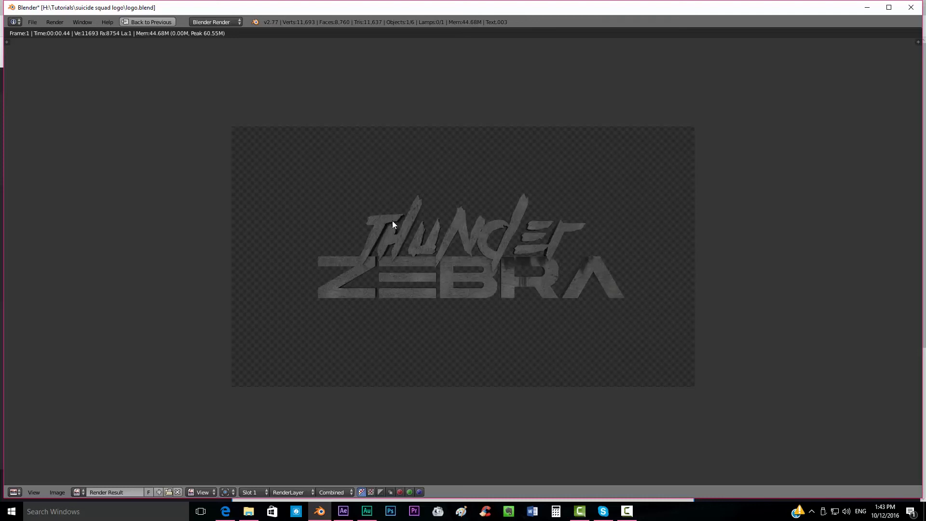
pyautogui.press('Escape')
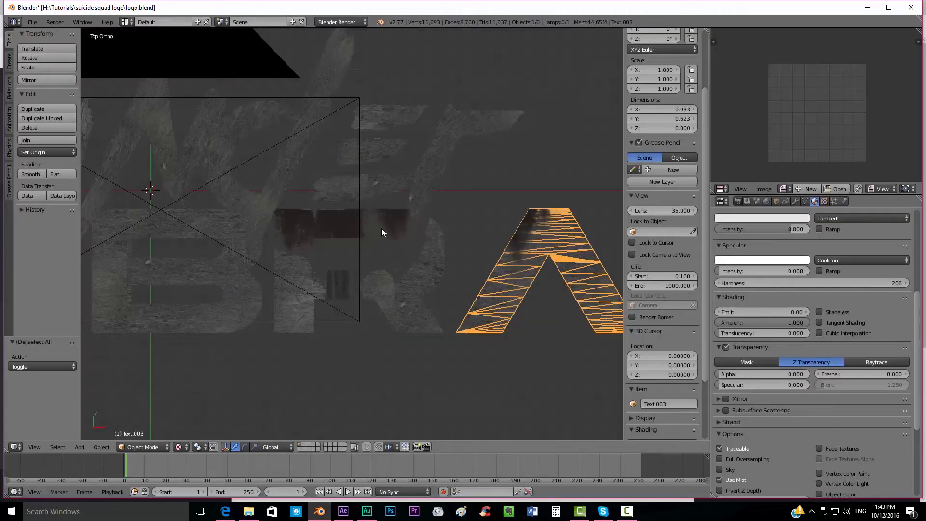
pyautogui.moveTo(398, 275); pyautogui.dragTo(347, 323, button='middle')
# - Switch to the browser, browse the Dark Leaking Wall Stain Decals and open the DecalsLeaking0232 texture
pyautogui.click(235, 515)
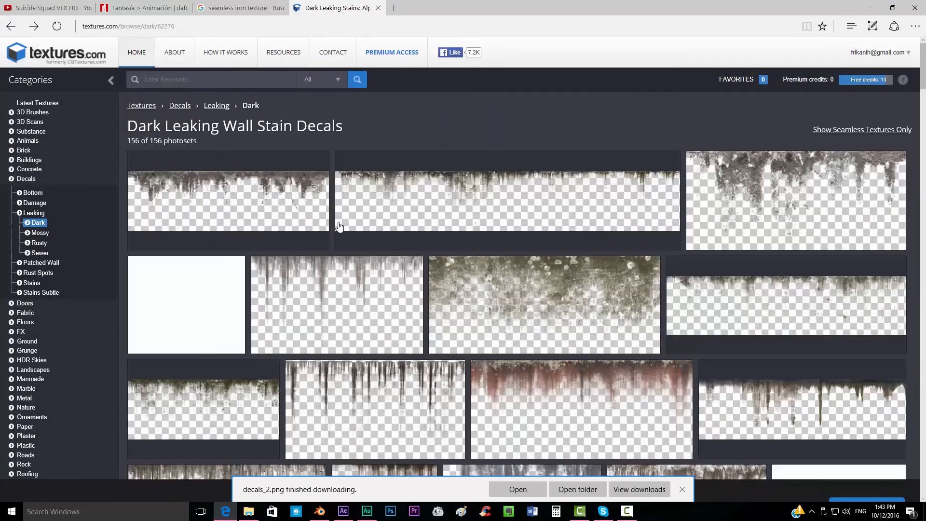
pyautogui.scroll(-10, 340, 226)
pyautogui.scroll(-8, 340, 226)
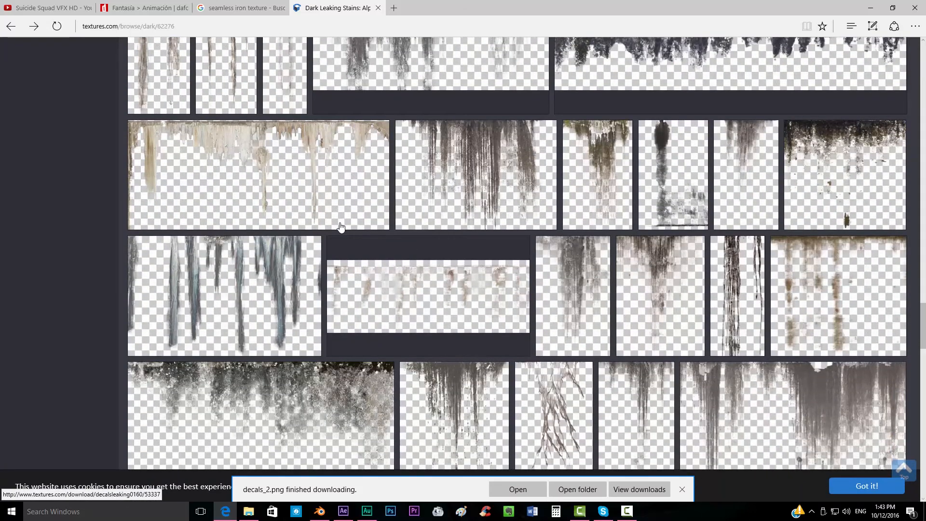
pyautogui.scroll(-3, 341, 226)
pyautogui.click(861, 120)
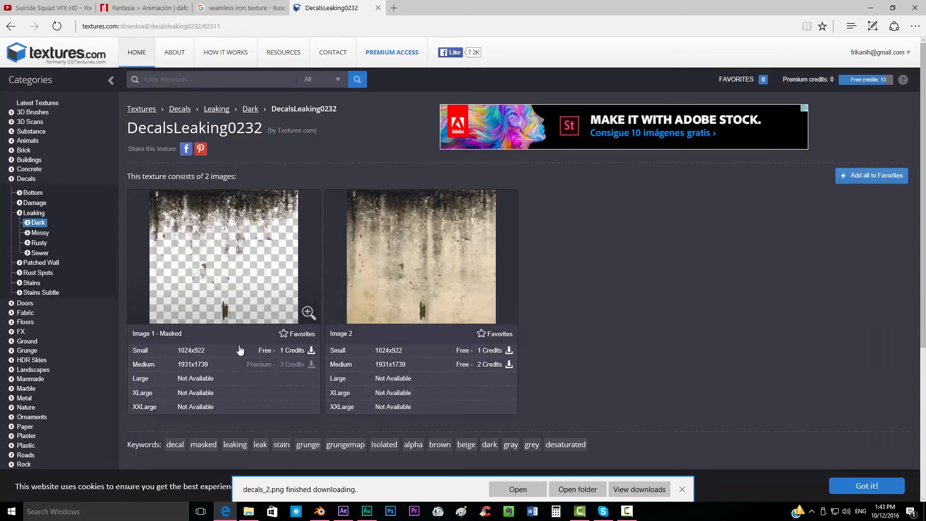
# - Download the small 1024x922 masked image and save it as decals_3 in the suicide squad logo folder
pyautogui.click(288, 353)
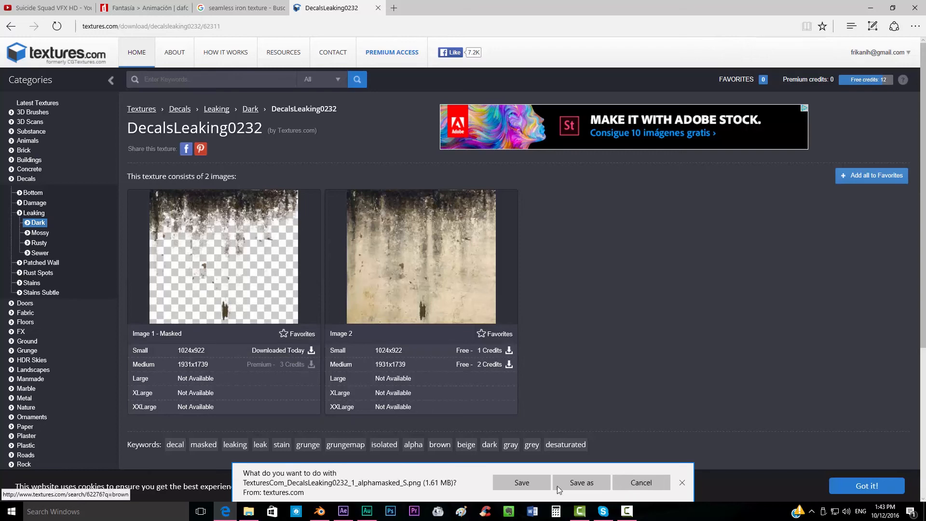
pyautogui.click(589, 481)
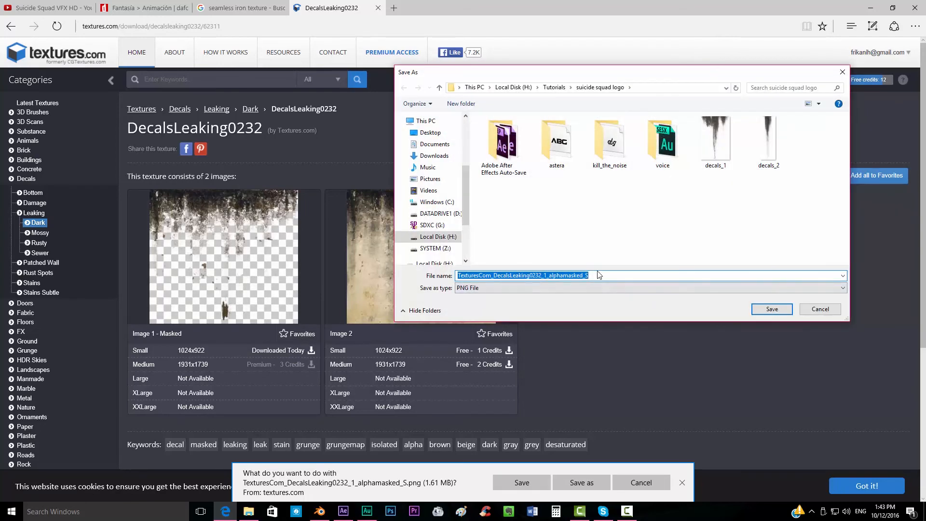
pyautogui.write('decals_3')
pyautogui.press('Return')
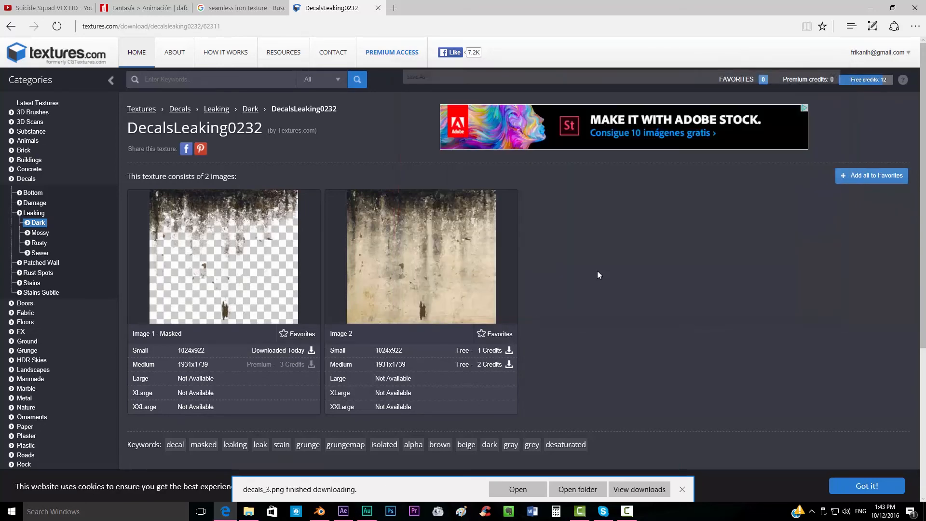
# - Switch back to Blender and inspect the THUNDER text mesh in Edit Mode from the top, deselecting all its geometry
pyautogui.hotkey('alt', 'Tab')
pyautogui.keyDown('shift'); pyautogui.moveTo(230, 283); pyautogui.dragTo(379, 328, button='middle'); pyautogui.keyUp('shift')
pyautogui.rightClick(359, 244)
pyautogui.press('Tab')
pyautogui.scroll(4, 359, 244)
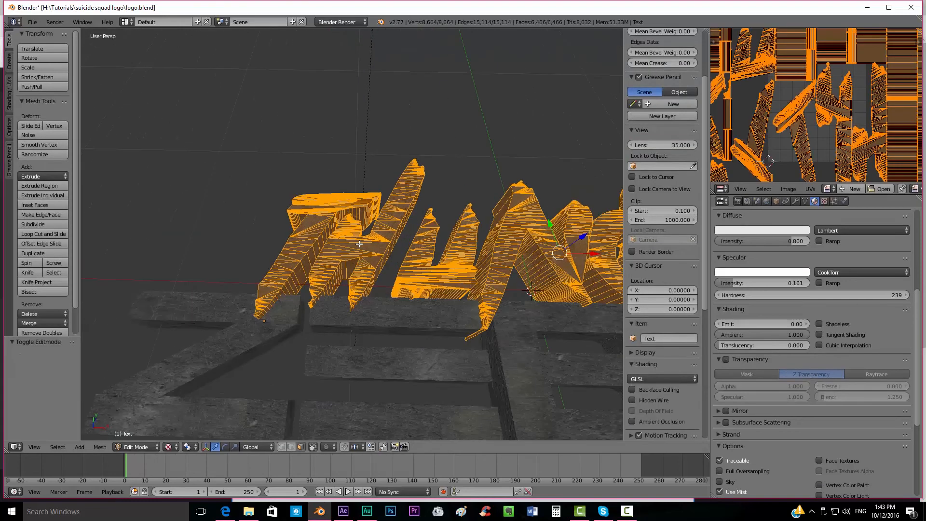
pyautogui.press('KP_7')
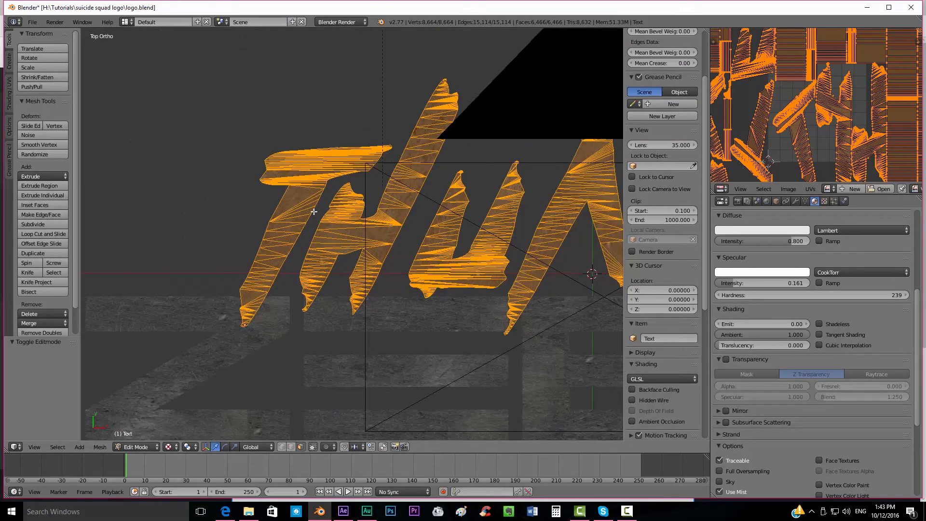
pyautogui.press('KP_5')
pyautogui.press('a')
pyautogui.press('Tab')
# - Select the camera overlapping the THUNDER letters and try to move it
pyautogui.rightClick(506, 128)
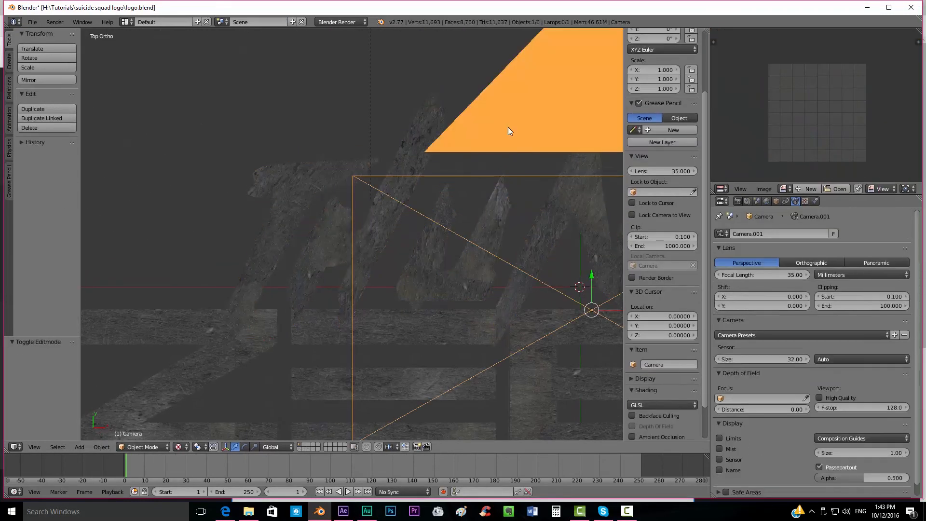
pyautogui.press('KP_Decimal')
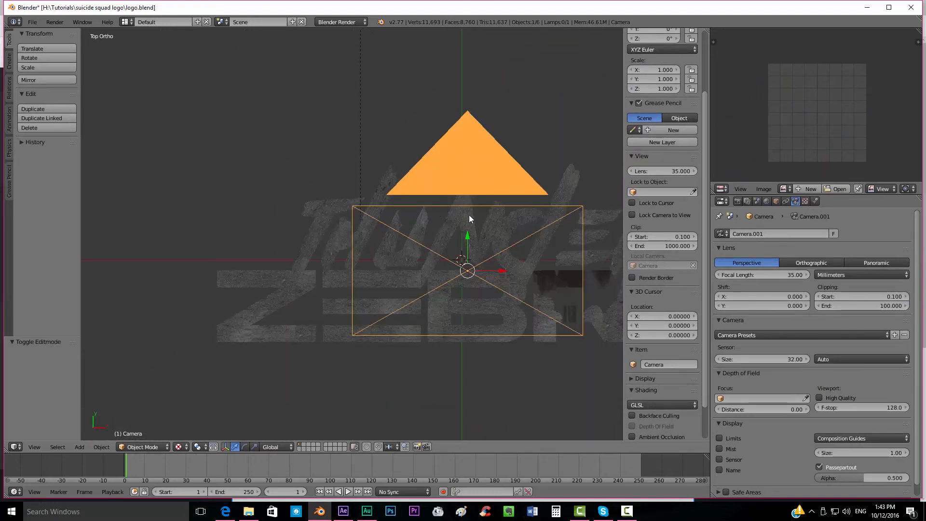
pyautogui.scroll(1, 433, 282)
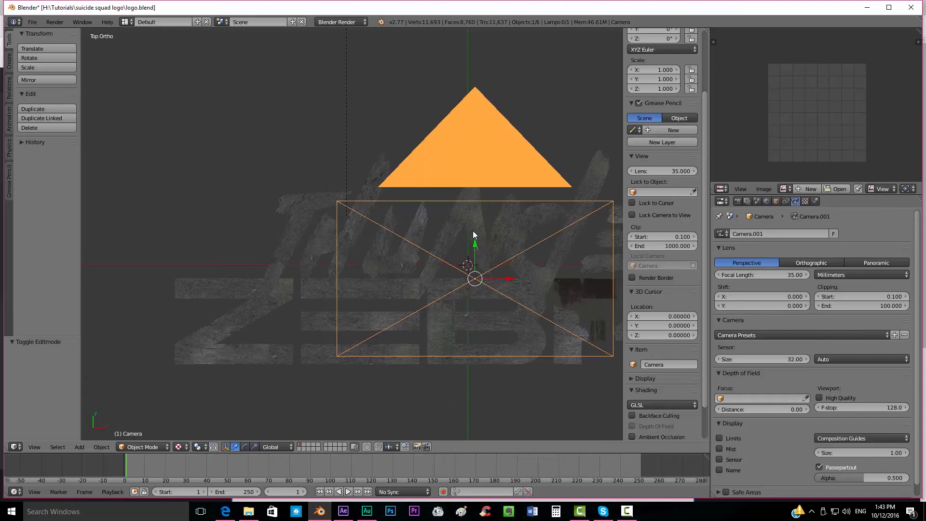
pyautogui.scroll(3, 391, 204)
pyautogui.keyDown('shift'); pyautogui.moveTo(415, 179); pyautogui.dragTo(386, 224, button='middle'); pyautogui.keyUp('shift')
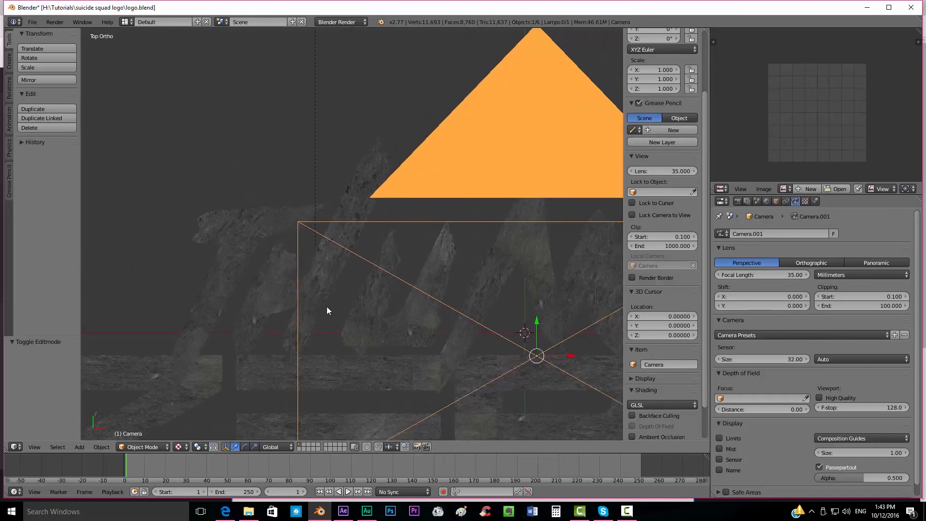
pyautogui.keyDown('shift'); pyautogui.moveTo(522, 167); pyautogui.dragTo(420, 185, button='middle'); pyautogui.keyUp('shift')
pyautogui.press('g')
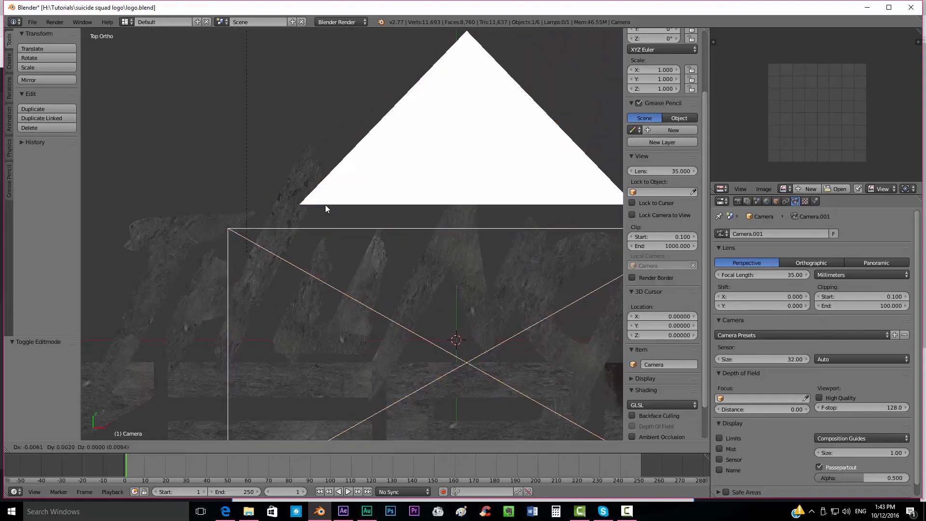
pyautogui.rightClick(407, 326)
pyautogui.keyDown('shift'); pyautogui.moveTo(315, 298); pyautogui.dragTo(392, 280, button='middle'); pyautogui.keyUp('shift')
pyautogui.scroll(-3, 392, 280)
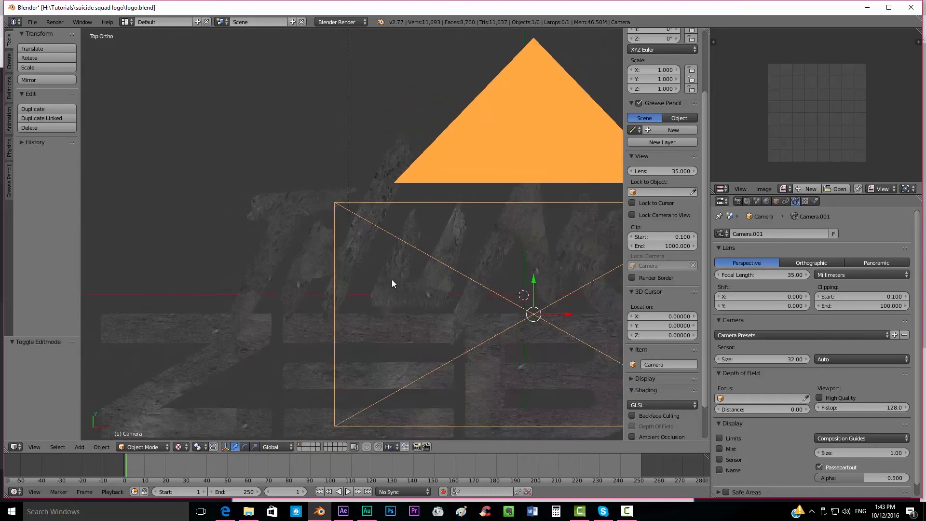
# - Hide the camera to view the whole logo unobstructed, and reveal the hidden objects again
pyautogui.press('Delete')
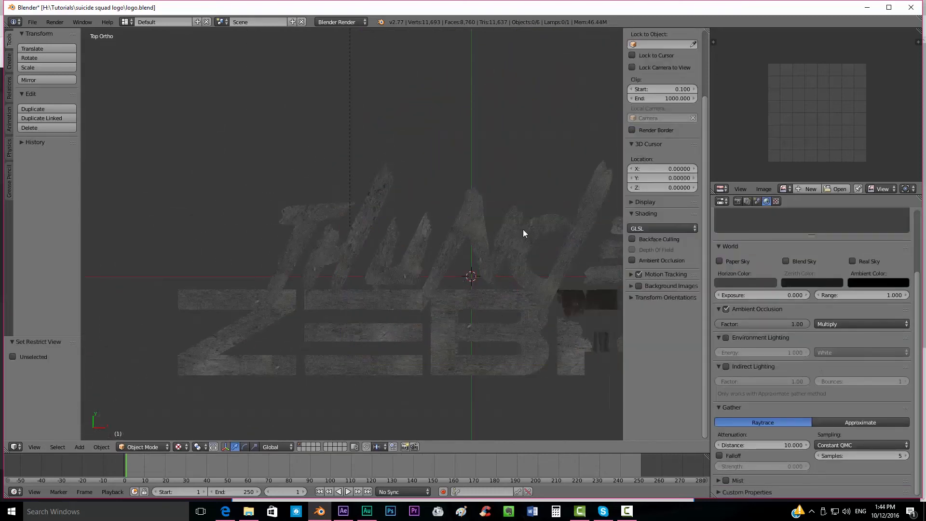
pyautogui.scroll(-2, 392, 250)
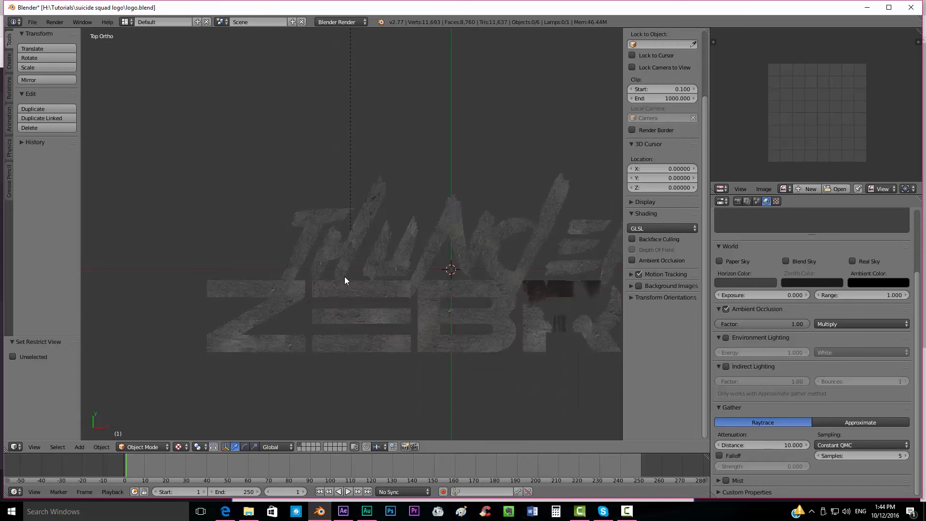
pyautogui.scroll(-1, 338, 281)
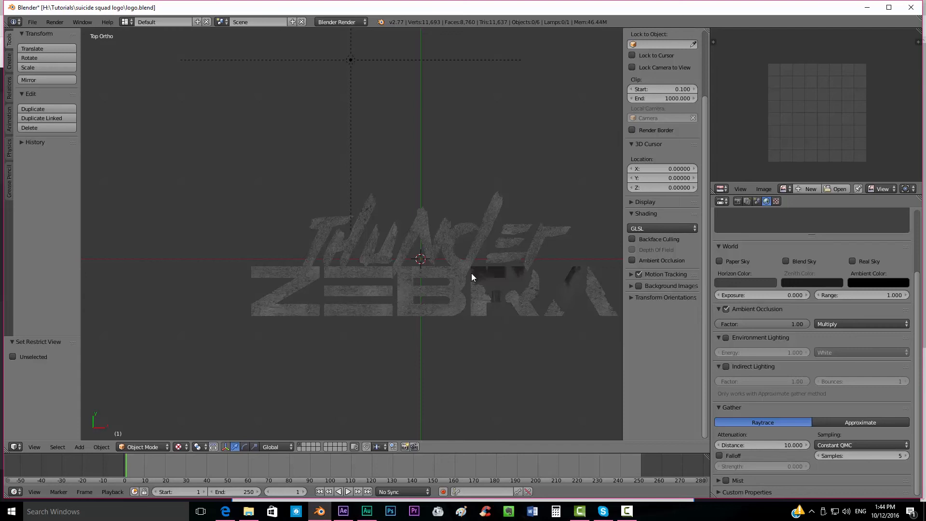
pyautogui.hotkey('alt', 'h')
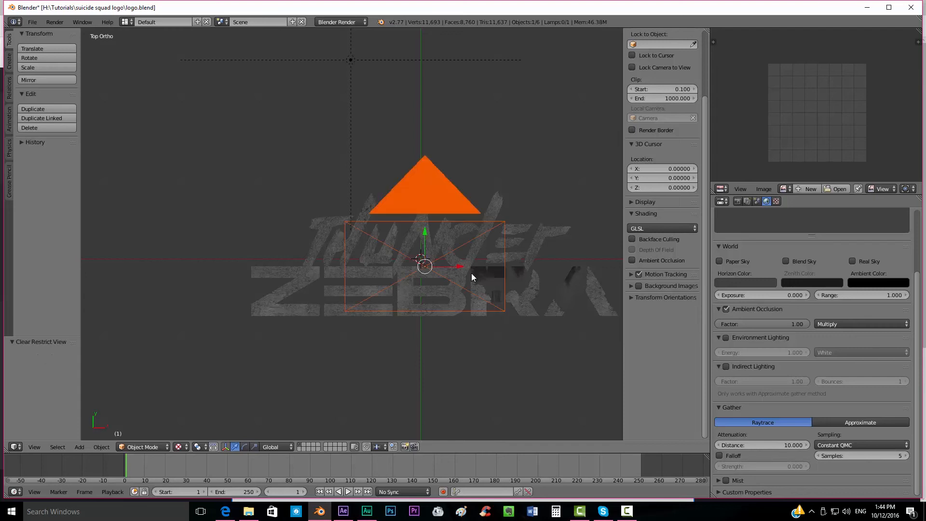
# - Hide the camera covering the logo and open the THUNDER text mesh for editing
pyautogui.rightClick(429, 178)
pyautogui.press('h')
pyautogui.scroll(8, 337, 242)
pyautogui.rightClick(374, 252)
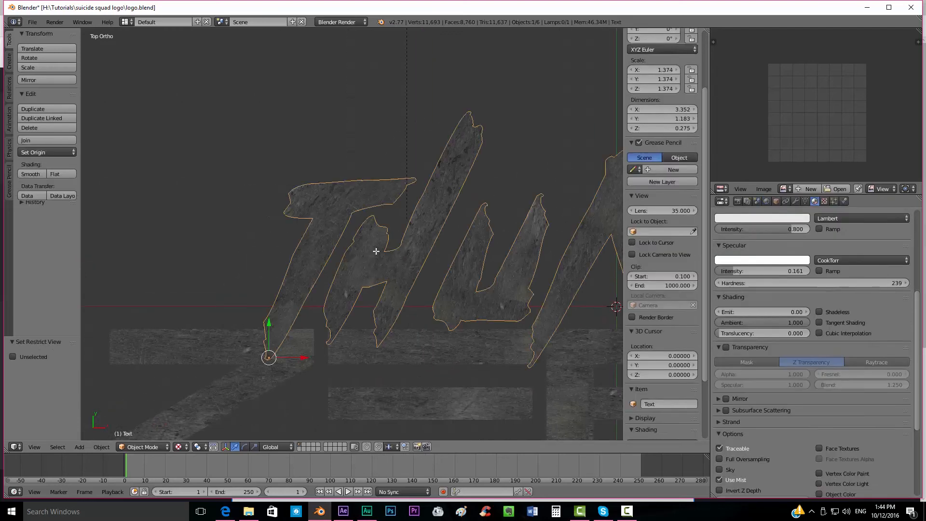
pyautogui.press('Tab')
pyautogui.press('c')
pyautogui.moveTo(340, 186)
pyautogui.mouseDown()
pyautogui.moveTo(289, 305)
pyautogui.moveTo(356, 269)
pyautogui.moveTo(461, 120)
pyautogui.mouseUp()
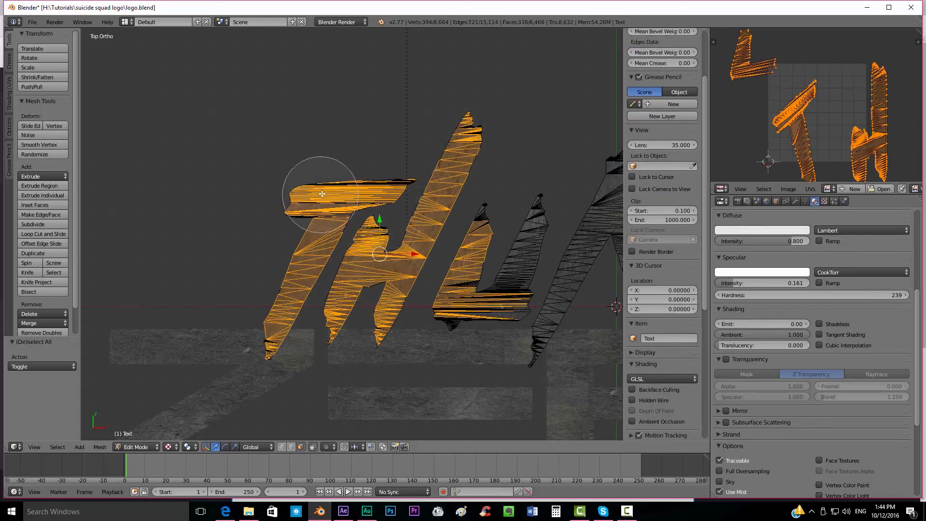
pyautogui.press('Escape')
pyautogui.press('a')
# - Circle-select the front faces of the letters T and H in THUNDER, including their lower tips
pyautogui.press('c')
pyautogui.moveTo(322, 194)
pyautogui.mouseDown()
pyautogui.moveTo(251, 306)
pyautogui.moveTo(338, 260)
pyautogui.moveTo(366, 289)
pyautogui.moveTo(436, 124)
pyautogui.mouseUp()
pyautogui.press('Escape')
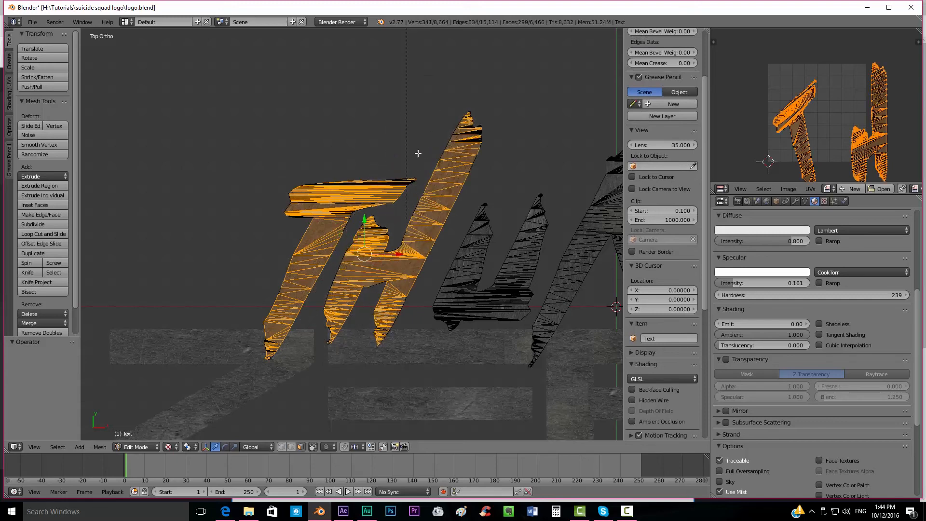
pyautogui.scroll(6, 364, 212)
pyautogui.press('c')
pyautogui.click(334, 336)
pyautogui.moveTo(502, 343); pyautogui.dragTo(502, 317)
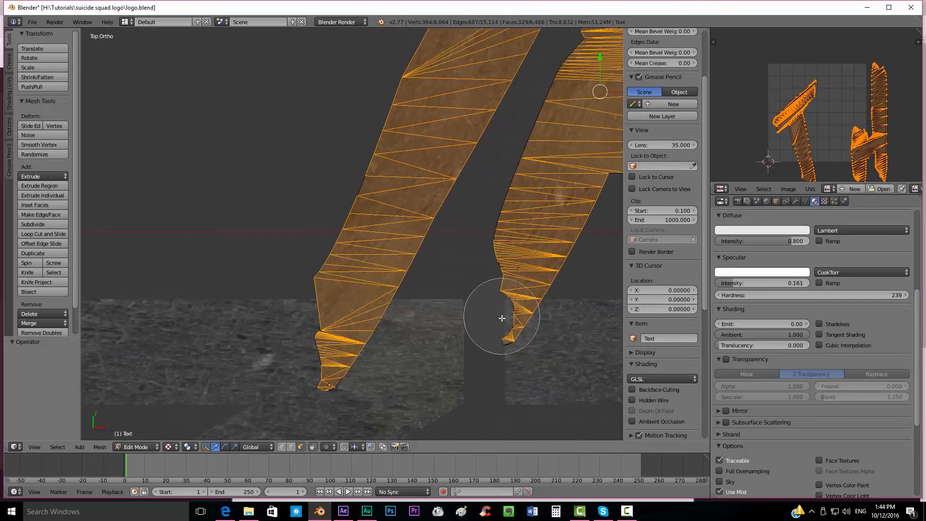
pyautogui.press('Escape')
# - Add the missed front faces in the body and upper tip of the H to the selection
pyautogui.moveTo(386, 252)
pyautogui.keyDown('shift'); pyautogui.mouseDown(button='middle')
pyautogui.moveTo(352, 308)
pyautogui.moveTo(220, 436)
pyautogui.mouseUp(button='middle'); pyautogui.keyUp('shift')
pyautogui.press('c')
pyautogui.moveTo(283, 262)
pyautogui.mouseDown()
pyautogui.moveTo(313, 149)
pyautogui.moveTo(535, 120)
pyautogui.moveTo(463, 336)
pyautogui.mouseUp()
pyautogui.press('Escape')
pyautogui.keyDown('shift'); pyautogui.moveTo(540, 169); pyautogui.dragTo(279, 250, button='middle'); pyautogui.keyUp('shift')
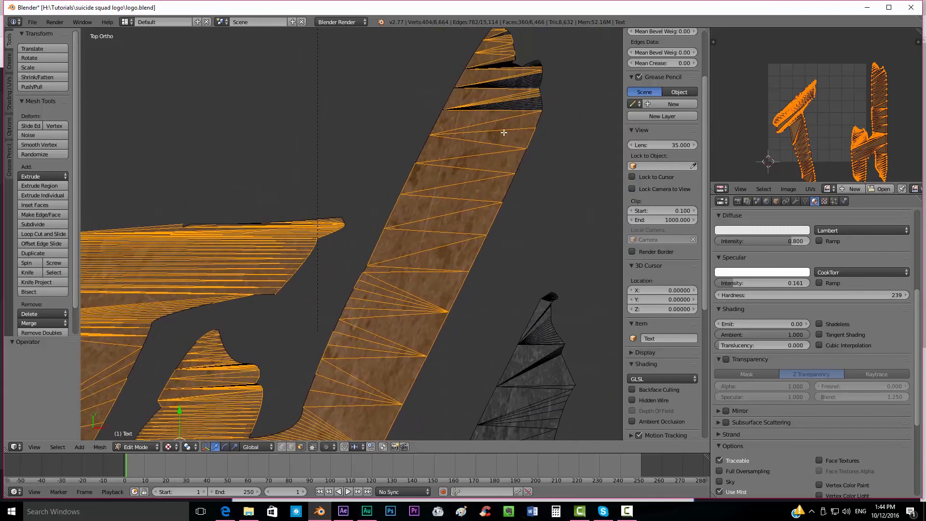
pyautogui.moveTo(521, 102)
pyautogui.keyDown('shift'); pyautogui.mouseDown(button='middle')
pyautogui.moveTo(455, 200)
pyautogui.moveTo(259, 348)
pyautogui.mouseUp(button='middle'); pyautogui.keyUp('shift')
pyautogui.scroll(4, 451, 202)
pyautogui.press('c')
pyautogui.moveTo(261, 347)
pyautogui.mouseDown()
pyautogui.moveTo(341, 341)
pyautogui.moveTo(420, 189)
pyautogui.moveTo(355, 185)
pyautogui.mouseUp()
# - Add the missed faces at the end of the T's crossbar and the short upper stem of the H
pyautogui.scroll(-6, 245, 334)
pyautogui.keyDown('shift'); pyautogui.moveTo(207, 322); pyautogui.dragTo(368, 246, button='middle'); pyautogui.keyUp('shift')
pyautogui.scroll(6, 367, 246)
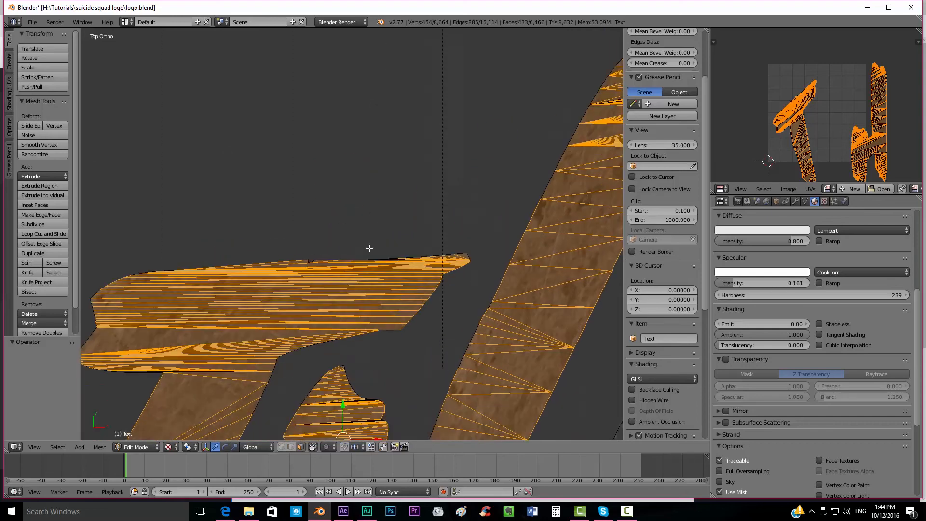
pyautogui.keyDown('shift'); pyautogui.moveTo(412, 277); pyautogui.dragTo(436, 180, button='middle'); pyautogui.keyUp('shift')
pyautogui.press('c')
pyautogui.moveTo(437, 180); pyautogui.dragTo(416, 214)
pyautogui.keyDown('shift'); pyautogui.moveTo(347, 382); pyautogui.dragTo(370, 264, button='middle'); pyautogui.keyUp('shift')
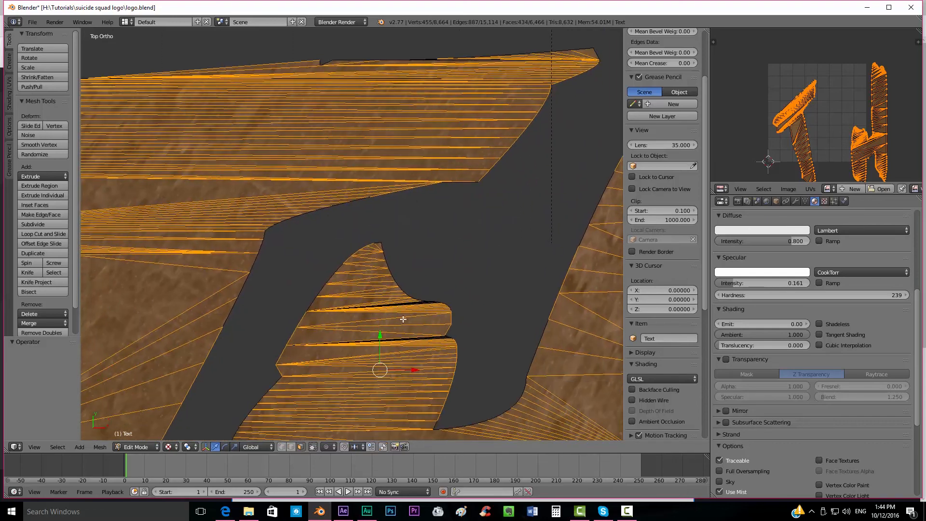
pyautogui.press('b')
pyautogui.moveTo(381, 271); pyautogui.dragTo(455, 343)
# - Complete the TH face selection with the remaining thin faces on the H's short stem and the T's crossbar
pyautogui.scroll(7, 414, 309)
pyautogui.keyDown('shift'); pyautogui.moveTo(444, 414); pyautogui.dragTo(368, 202, button='middle'); pyautogui.keyUp('shift')
pyautogui.press('c')
pyautogui.click(371, 168)
pyautogui.rightClick(370, 168)
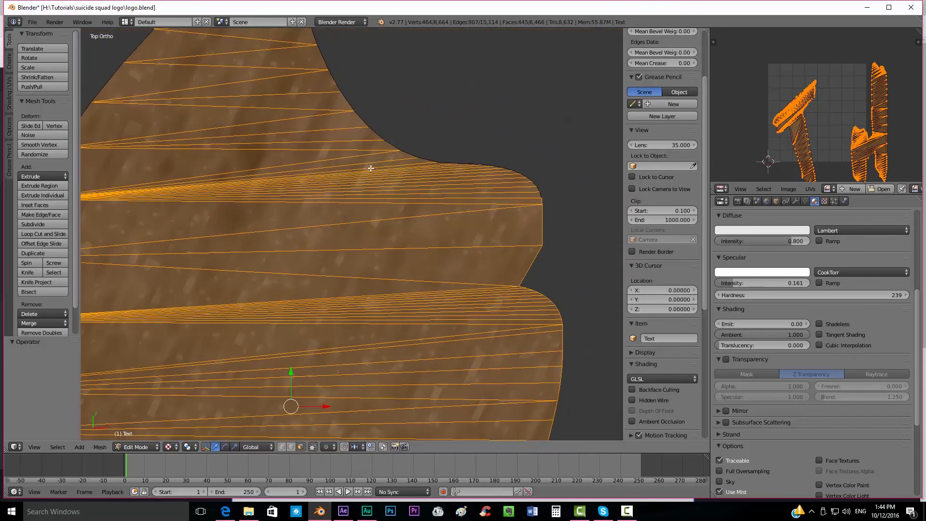
pyautogui.keyDown('shift'); pyautogui.moveTo(361, 117); pyautogui.dragTo(347, 245, button='middle'); pyautogui.keyUp('shift')
pyautogui.scroll(-7, 356, 96)
pyautogui.scroll(4, 346, 245)
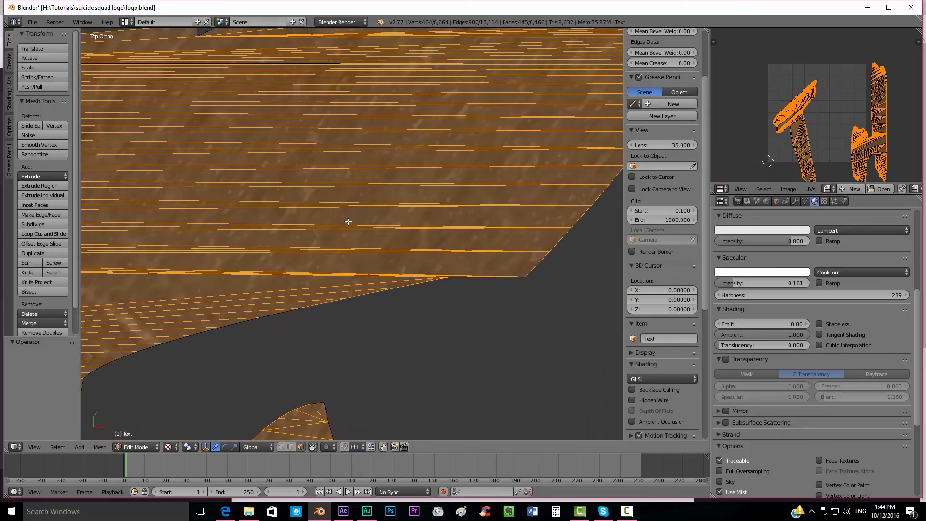
pyautogui.keyDown('shift'); pyautogui.moveTo(378, 30); pyautogui.dragTo(358, 217, button='middle'); pyautogui.keyUp('shift')
pyautogui.press('c')
pyautogui.moveTo(358, 208); pyautogui.dragTo(276, 289)
pyautogui.rightClick(429, 210)
pyautogui.scroll(-3, 413, 223)
pyautogui.scroll(-12, 414, 224)
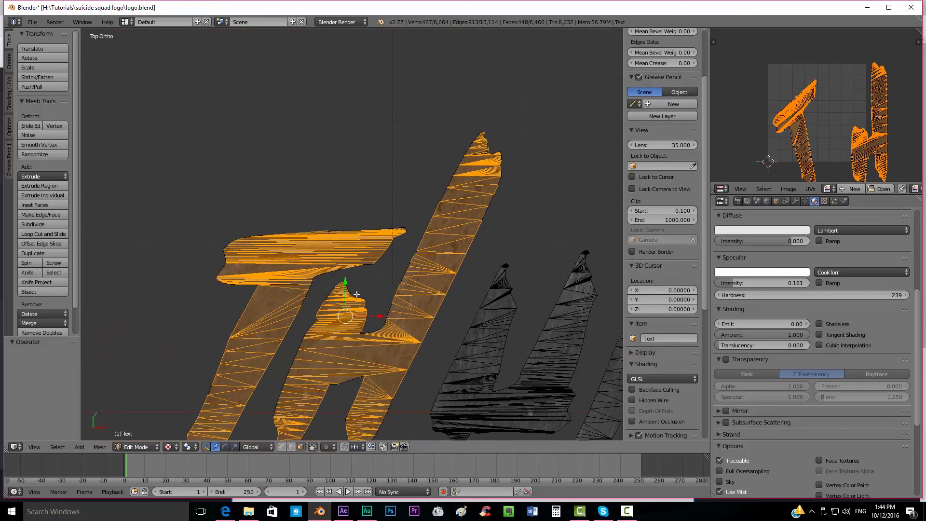
# - Duplicate the selected T and H faces in place, separate them into their own object, and return to Object Mode
pyautogui.keyDown('shift'); pyautogui.moveTo(355, 294); pyautogui.dragTo(355, 262, button='middle'); pyautogui.keyUp('shift')
pyautogui.scroll(1, 356, 265)
pyautogui.hotkey('shift', 'd')
pyautogui.rightClick(349, 261)
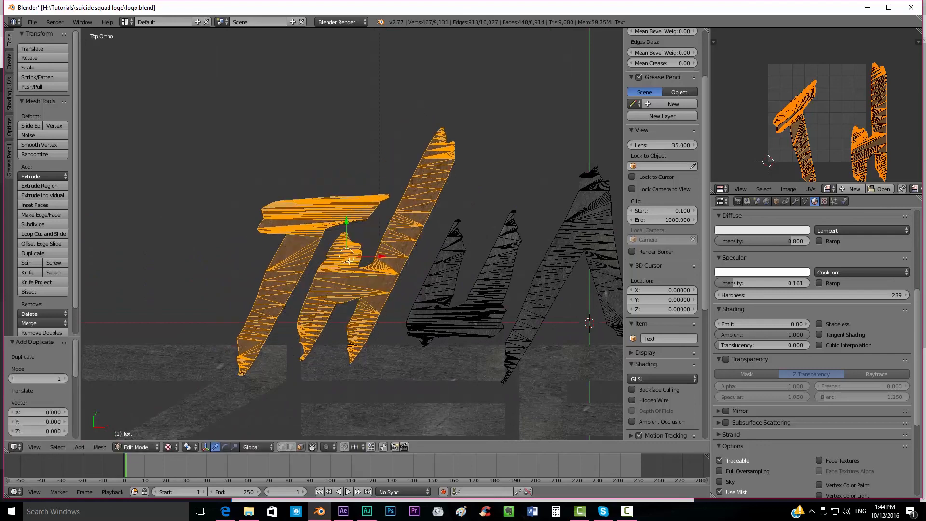
pyautogui.press('p')
pyautogui.click(349, 261)
pyautogui.press('Tab')
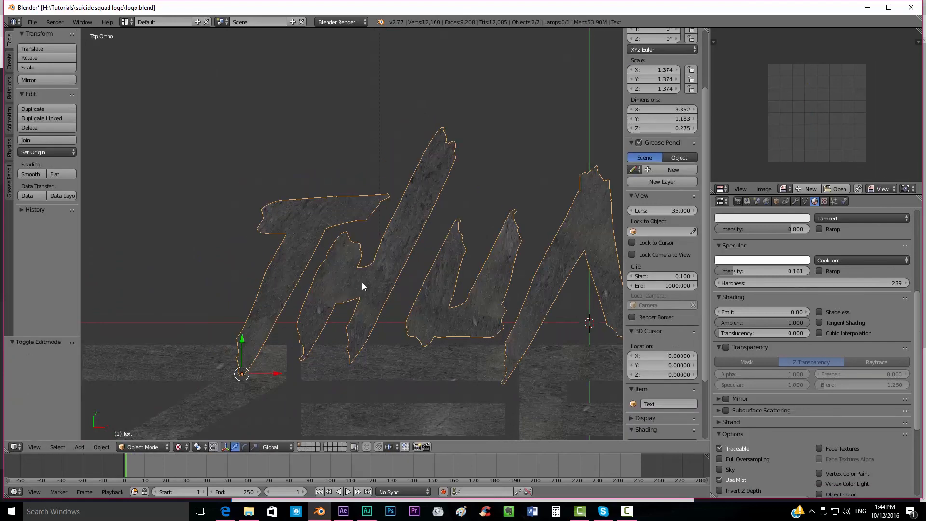
# - Select the separated TH face object in perspective view and raise it 0.002 along the global Z axis
pyautogui.press('KP_5')
pyautogui.moveTo(362, 286); pyautogui.dragTo(374, 244, button='middle')
pyautogui.press('Tab')
pyautogui.press('Tab')
pyautogui.rightClick(380, 288)
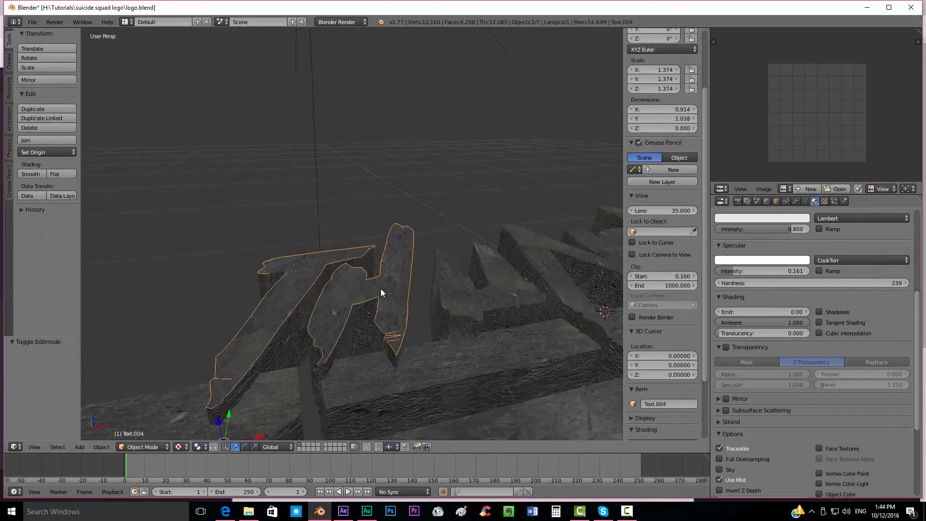
pyautogui.press('g')
pyautogui.press('z')
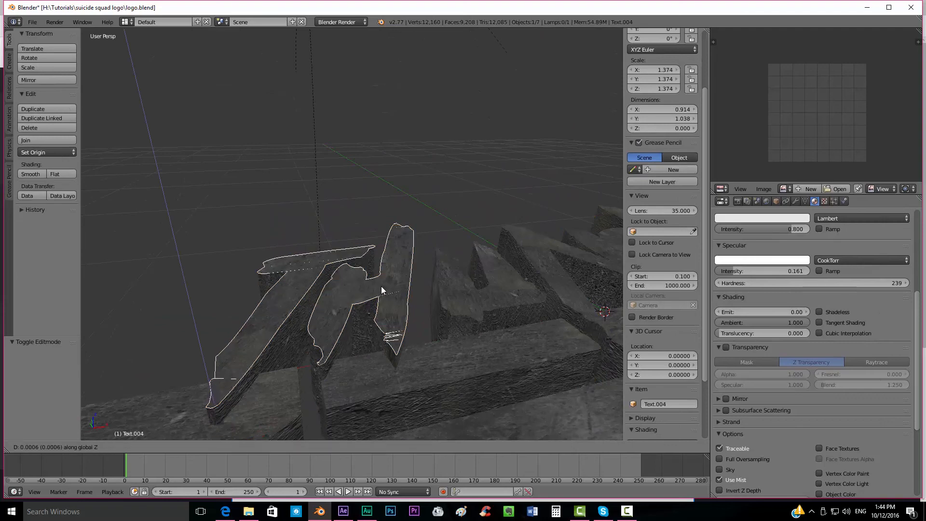
pyautogui.click(381, 285)
# - Replace the TH overlay's iron material with a new material named decals_3
pyautogui.scroll(8, 831, 273)
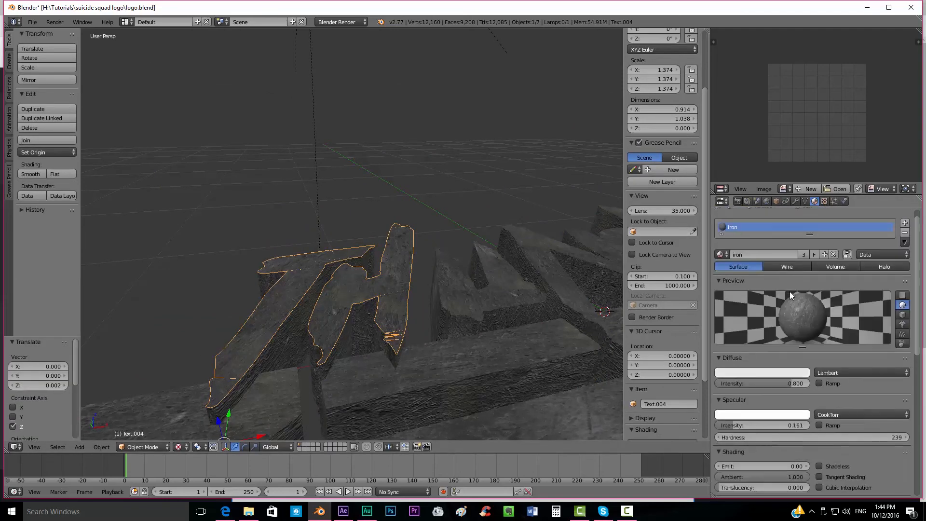
pyautogui.click(833, 265)
pyautogui.click(759, 266)
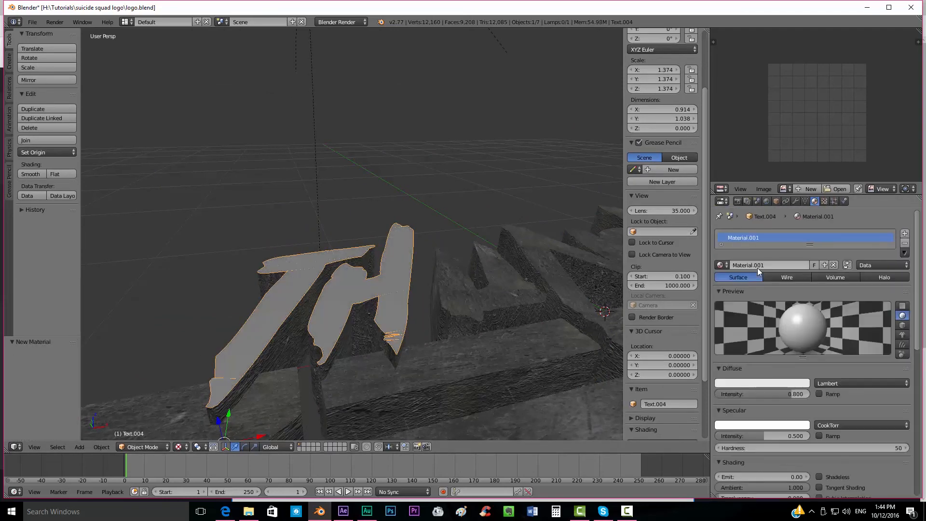
pyautogui.click(756, 265)
pyautogui.write('decals_')
pyautogui.press('Return')
# - Add a new texture named decals_3 to the overlay's decals_3 material
pyautogui.click(824, 201)
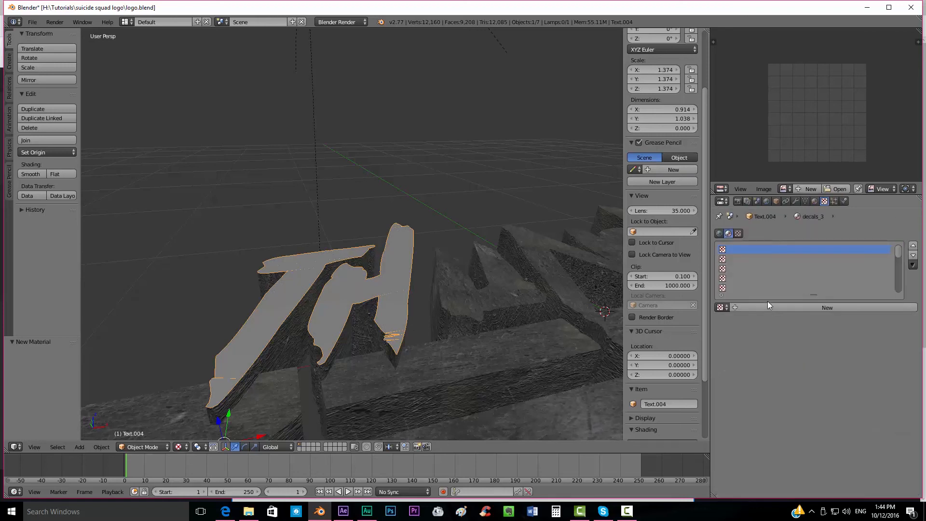
pyautogui.click(768, 306)
pyautogui.doubleClick(768, 306)
pyautogui.write('decals')
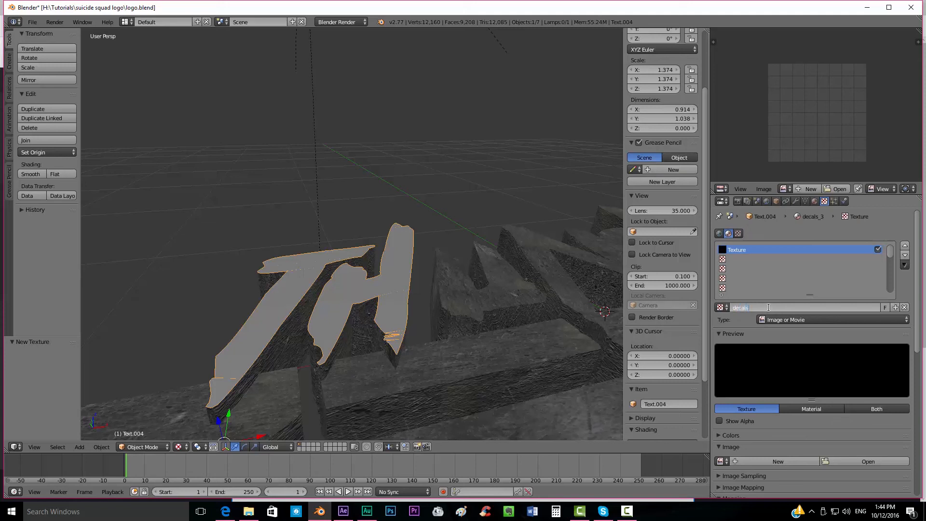
pyautogui.write('_3')
pyautogui.press('Return')
# - Enter Edit Mode on the TH overlay and load decals_3.png as the texture's image
pyautogui.press('Tab')
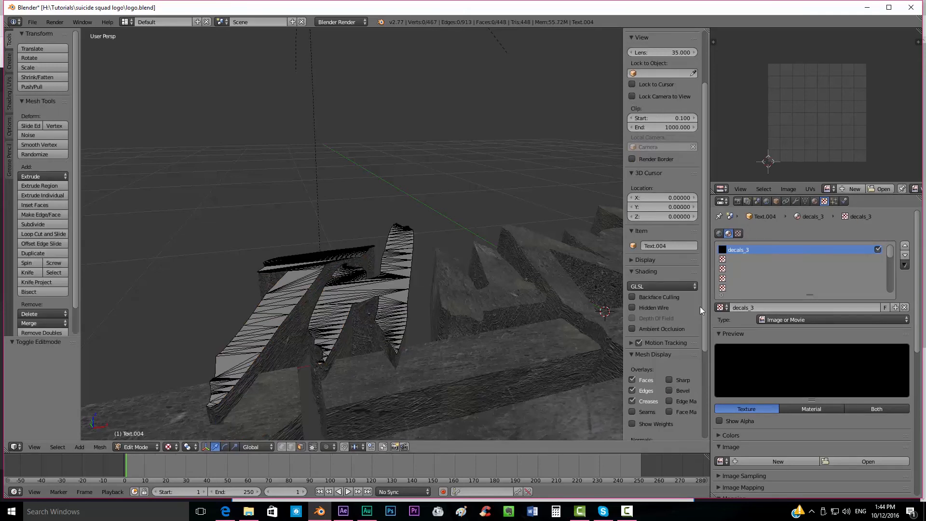
pyautogui.click(863, 461)
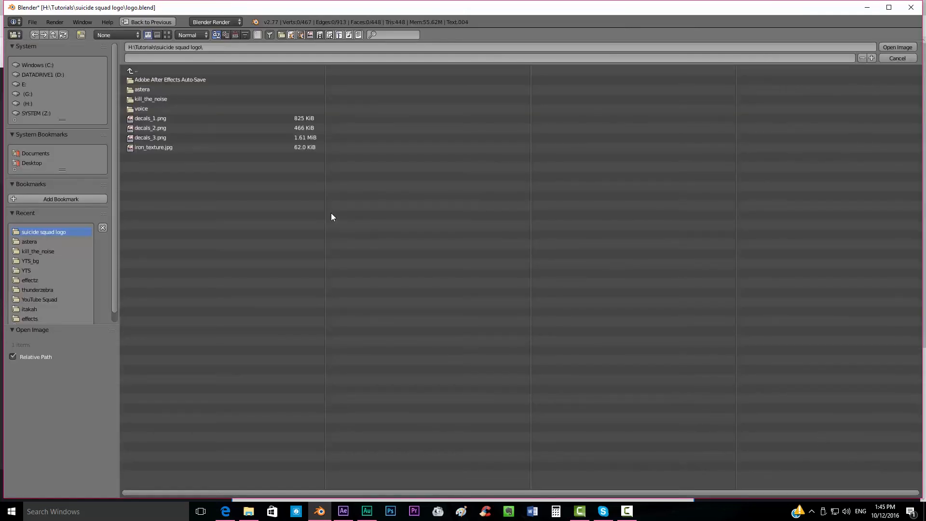
pyautogui.click(167, 139)
pyautogui.click(892, 46)
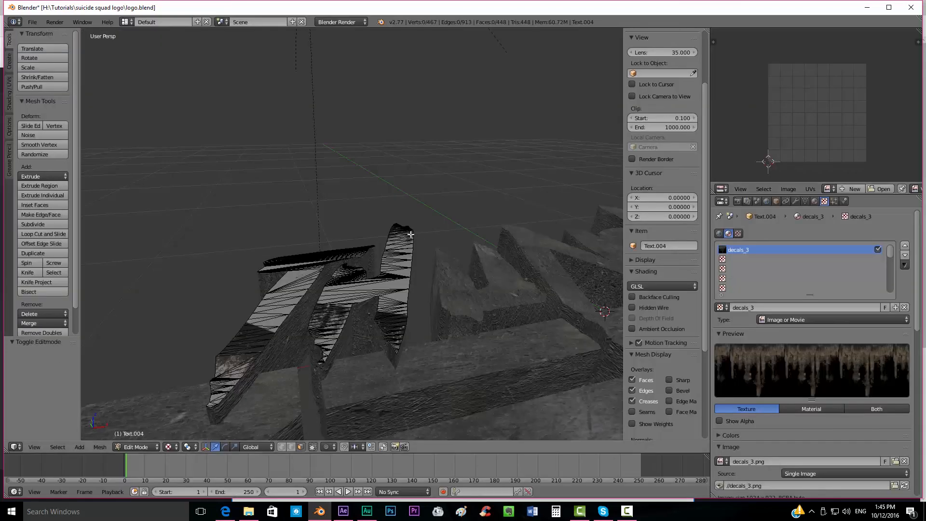
# - Unwrap all TH overlay faces with Project From View from the top and scale the UVs by 1.166
pyautogui.press('KP_7')
pyautogui.press('a')
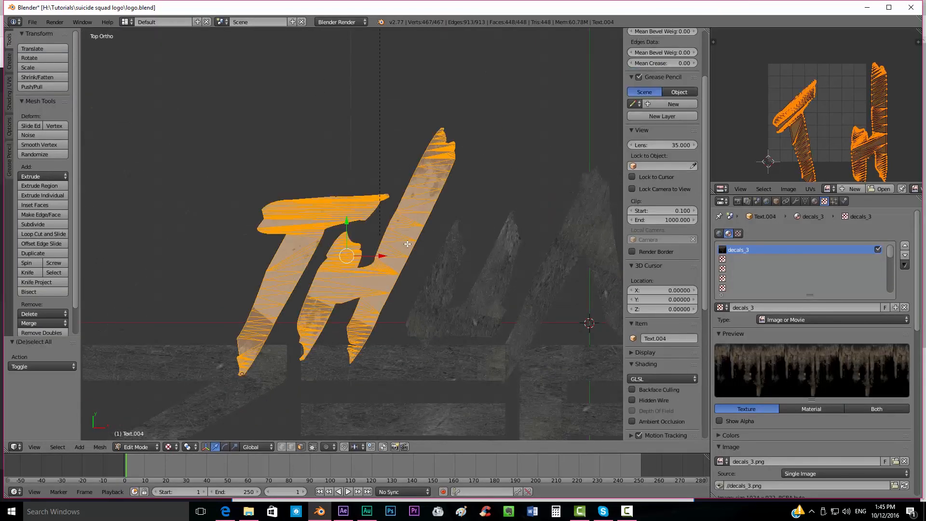
pyautogui.press('u')
pyautogui.click(408, 244)
pyautogui.press('s')
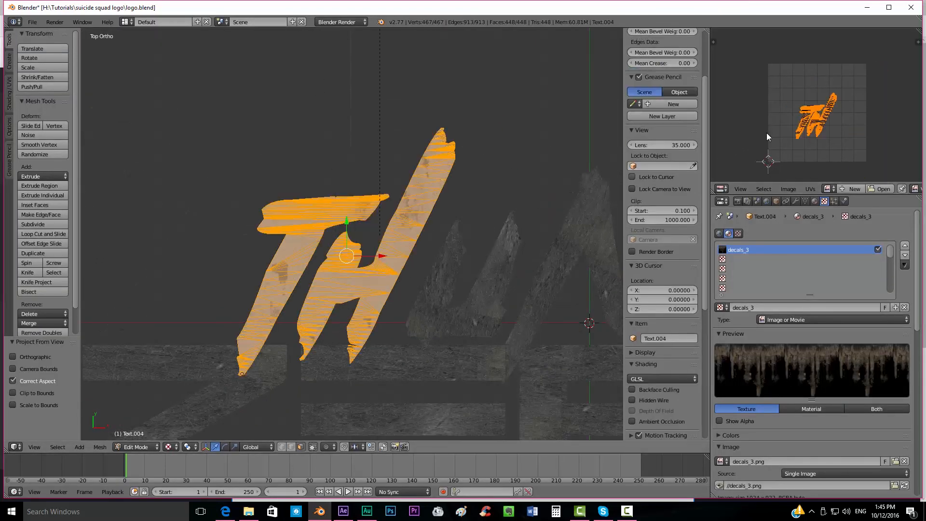
pyautogui.click(772, 142)
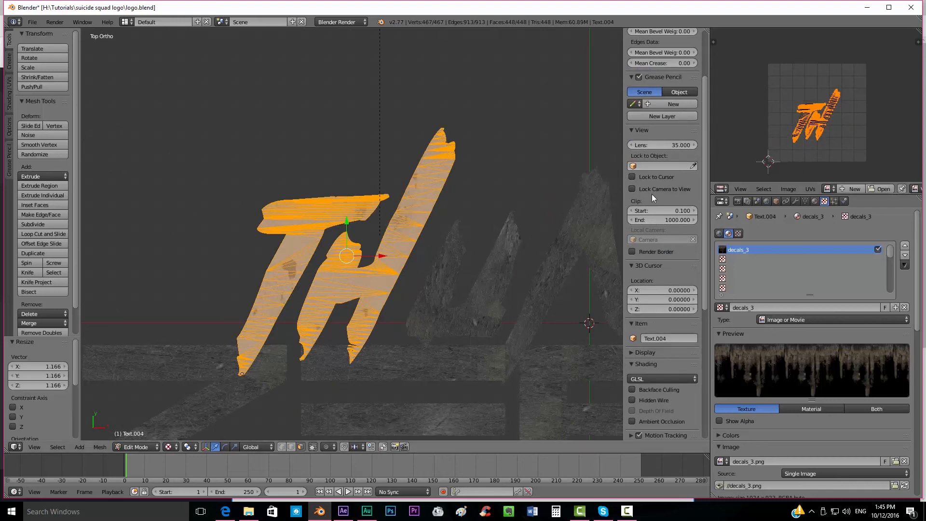
# - Display decals_3.png behind the TH overlay's UV layout in the image editor
pyautogui.click(829, 188)
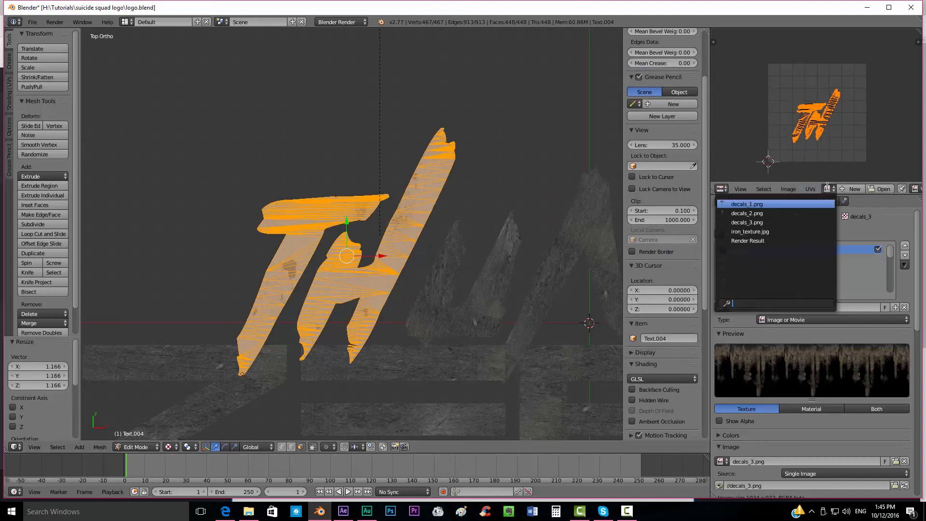
pyautogui.click(763, 223)
pyautogui.scroll(-3, 816, 129)
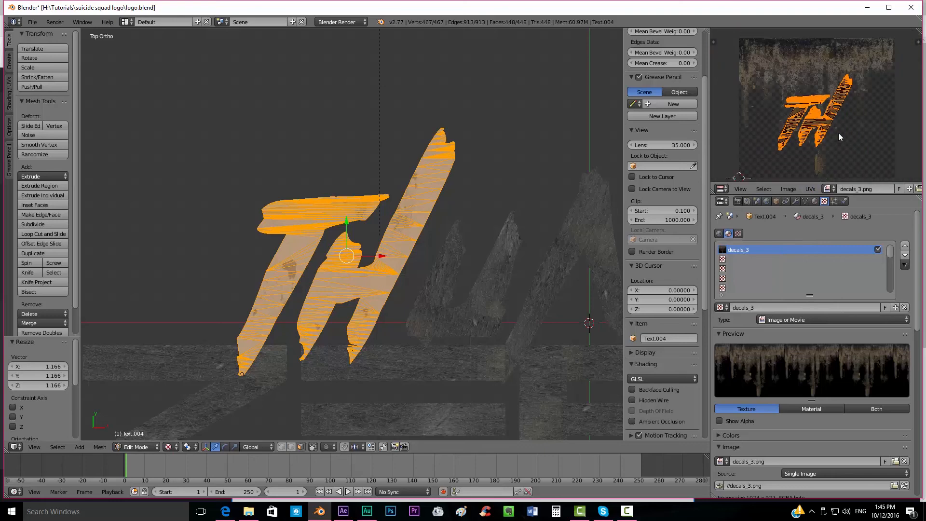
pyautogui.moveTo(840, 135); pyautogui.dragTo(764, 124, button='middle')
pyautogui.scroll(2, 765, 124)
# - Position the TH UVs over the dripping stains in decals_3.png, scale them by 0.825, and return to Object Mode
pyautogui.press('g')
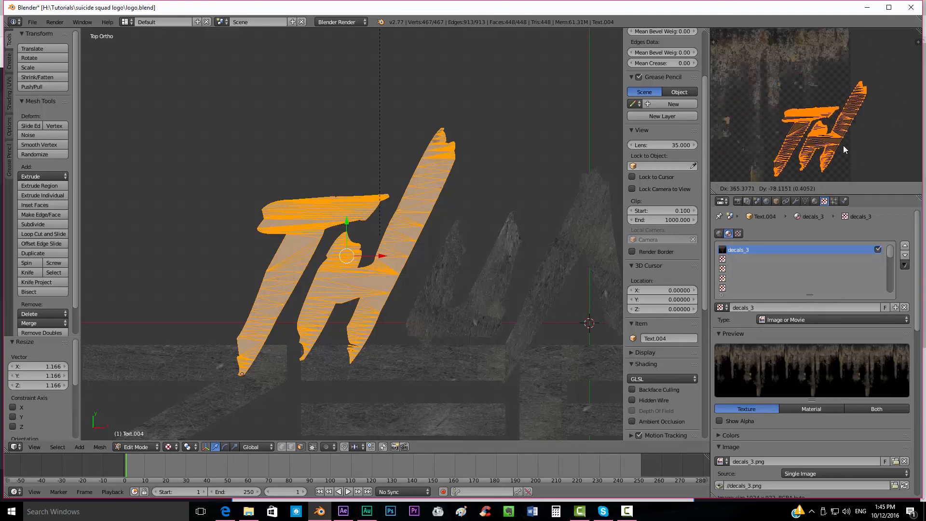
pyautogui.click(817, 140)
pyautogui.press('s')
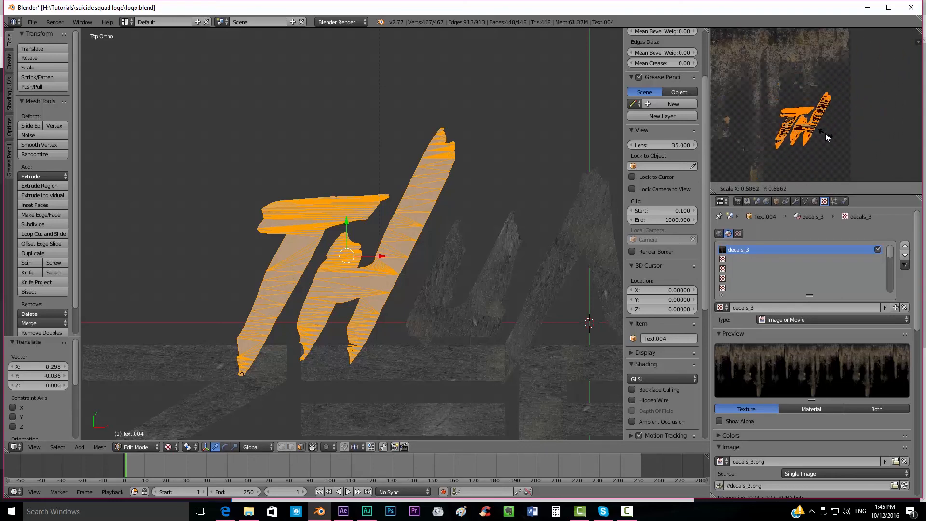
pyautogui.click(837, 132)
pyautogui.press('g')
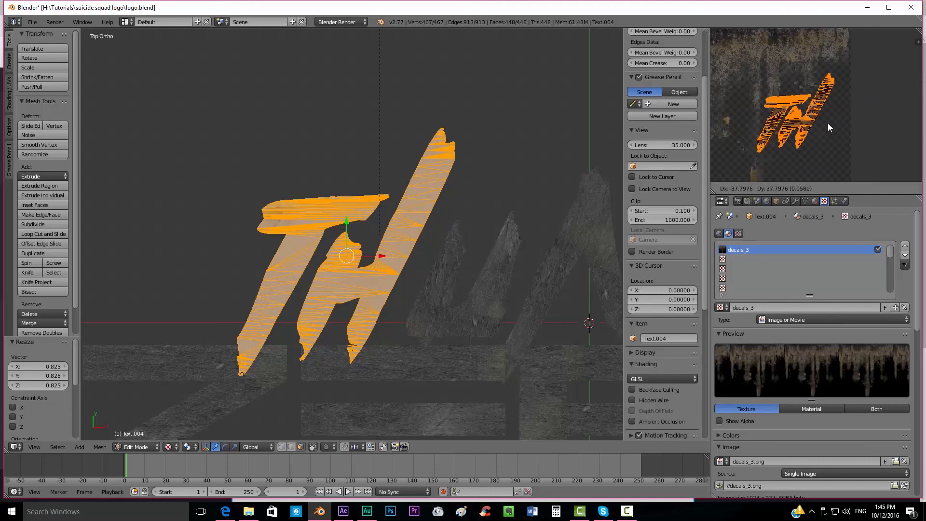
pyautogui.click(825, 121)
pyautogui.press('Tab')
# - Check the stain placement on the T and H, and slightly enlarge the overlay's UV layout over decals_3.png
pyautogui.scroll(1, 338, 224)
pyautogui.keyDown('shift'); pyautogui.moveTo(320, 232); pyautogui.dragTo(401, 184, button='middle'); pyautogui.keyUp('shift')
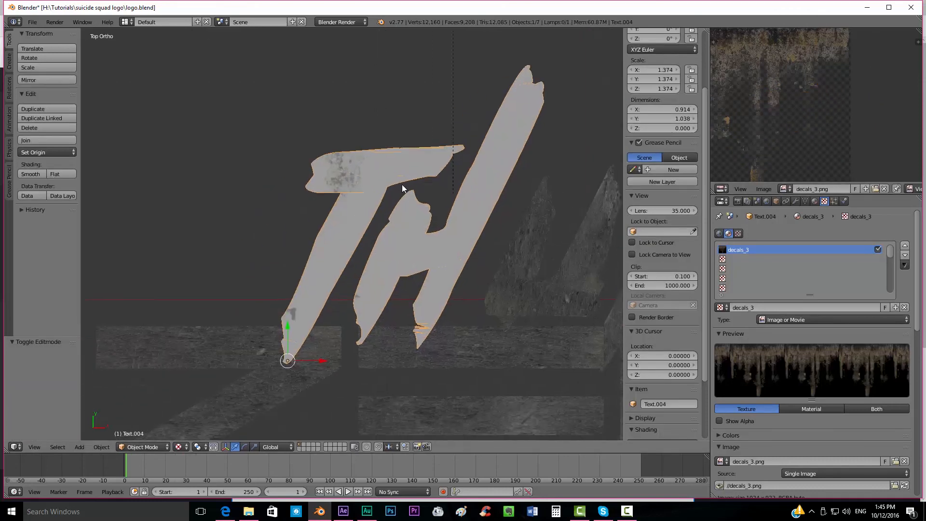
pyautogui.scroll(1, 401, 184)
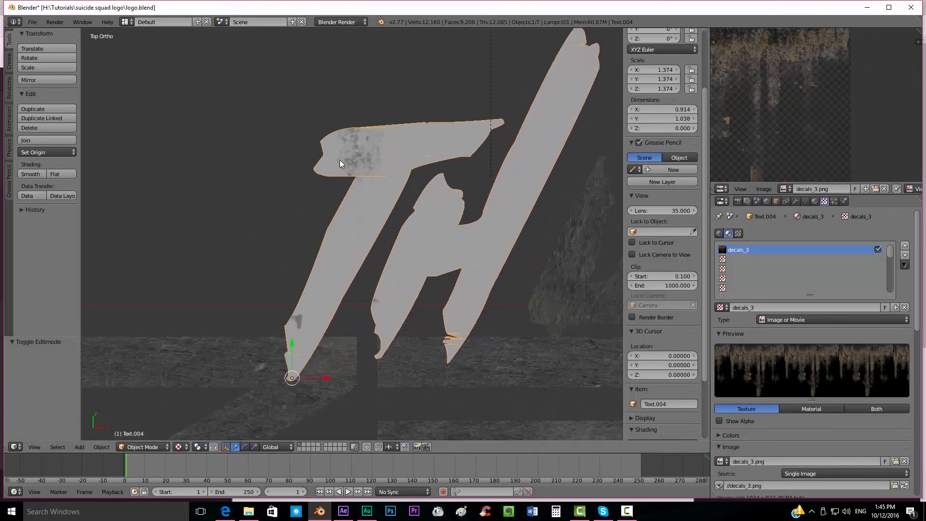
pyautogui.scroll(1, 339, 160)
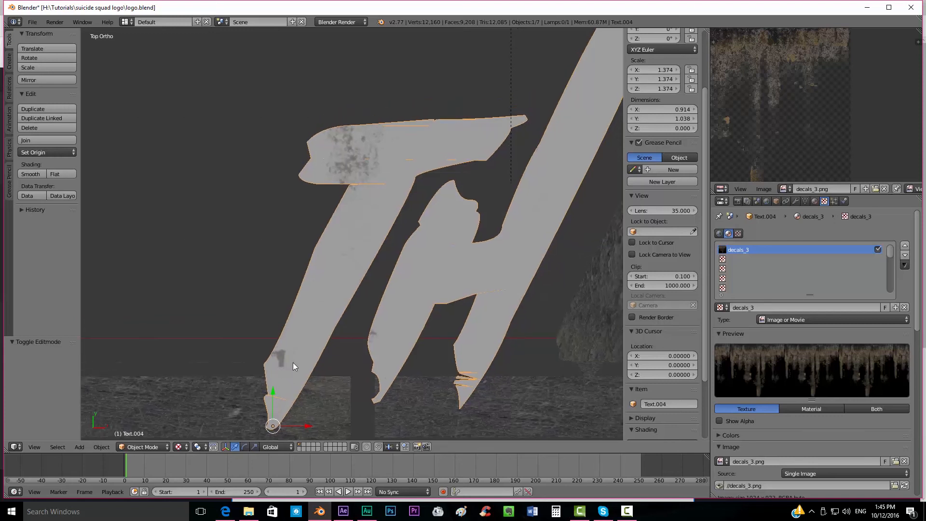
pyautogui.keyDown('shift'); pyautogui.moveTo(407, 227); pyautogui.dragTo(314, 292, button='middle'); pyautogui.keyUp('shift')
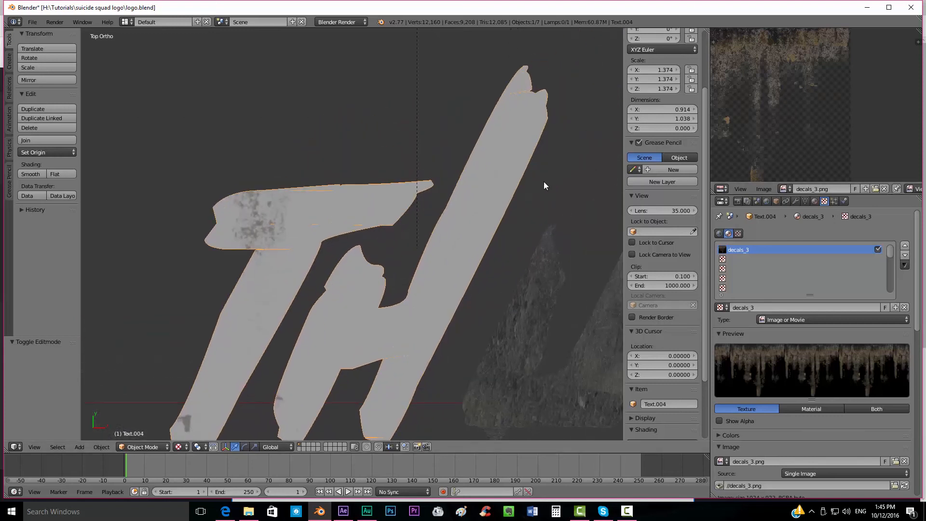
pyautogui.press('Tab')
pyautogui.press('s')
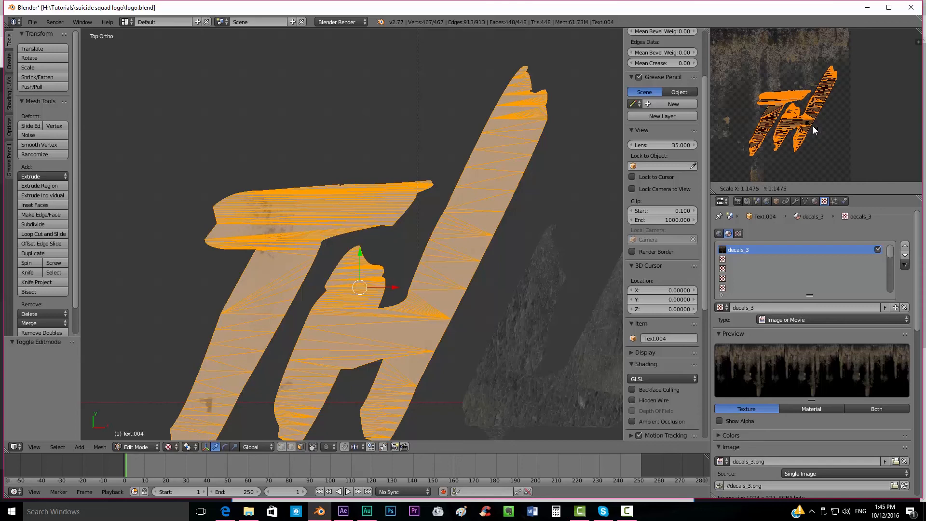
pyautogui.click(812, 126)
pyautogui.press('Tab')
# - Make the decals_3 texture influence the TH overlay's alpha and its normals at a strength of 0.1
pyautogui.scroll(-5, 284, 233)
pyautogui.keyDown('shift'); pyautogui.moveTo(408, 280); pyautogui.dragTo(354, 242, button='middle'); pyautogui.keyUp('shift')
pyautogui.scroll(-15, 793, 387)
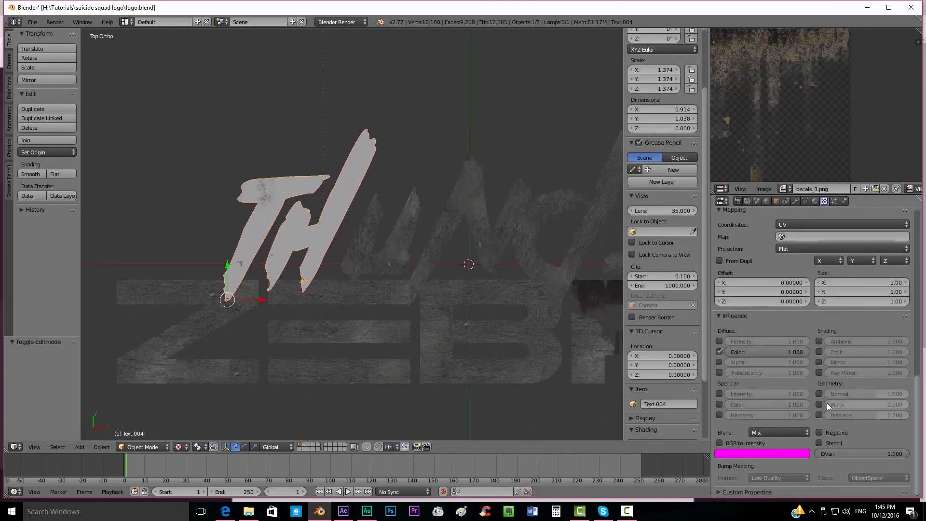
pyautogui.click(819, 394)
pyautogui.click(830, 393)
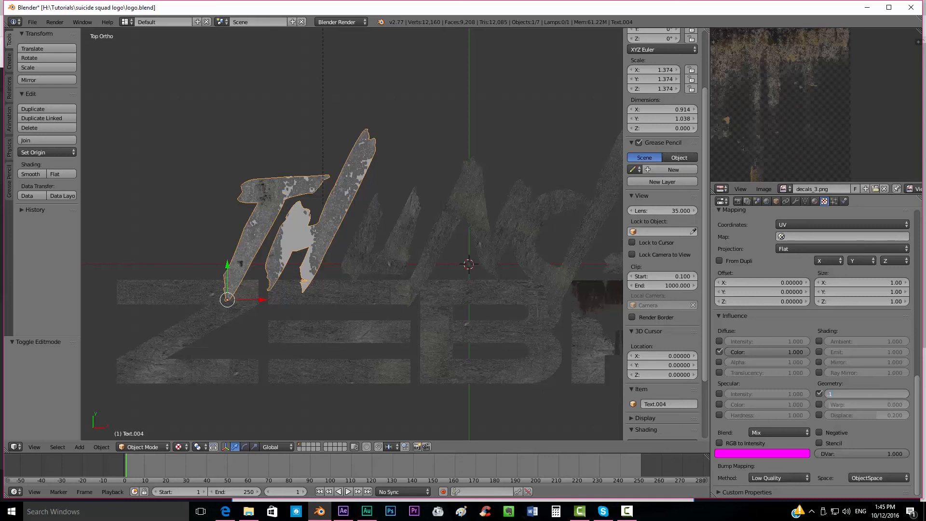
pyautogui.write('0.1')
pyautogui.press('Return')
pyautogui.click(718, 362)
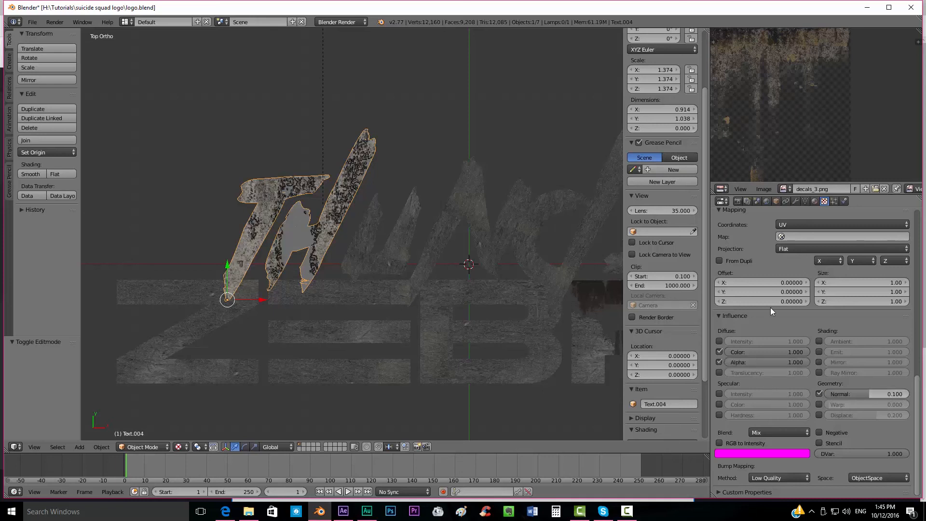
# - Enable Z Transparency on the decals_3 material with alpha and specular both set to 0
pyautogui.click(815, 202)
pyautogui.scroll(-12, 747, 366)
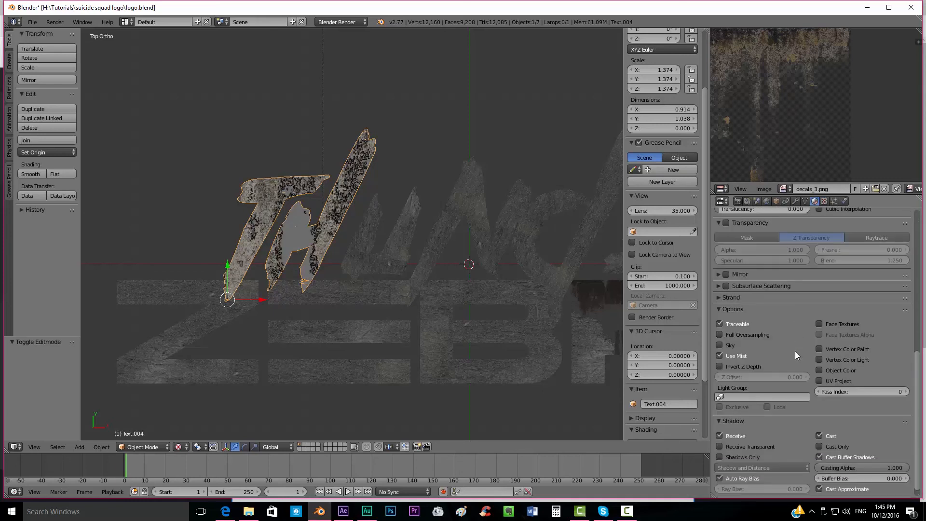
pyautogui.scroll(5, 762, 356)
pyautogui.click(725, 319)
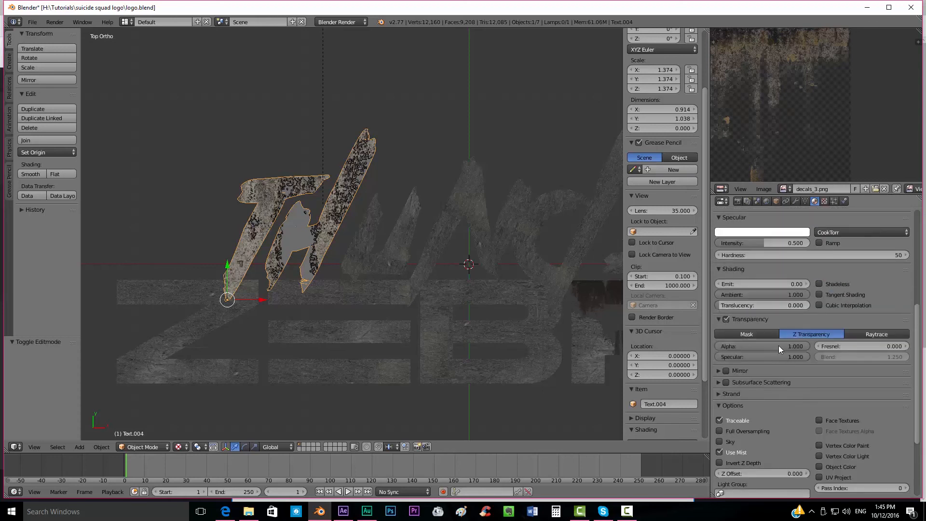
pyautogui.click(777, 346)
pyautogui.write('0')
pyautogui.press('Return')
pyautogui.click(768, 355)
pyautogui.write('0')
pyautogui.press('Return')
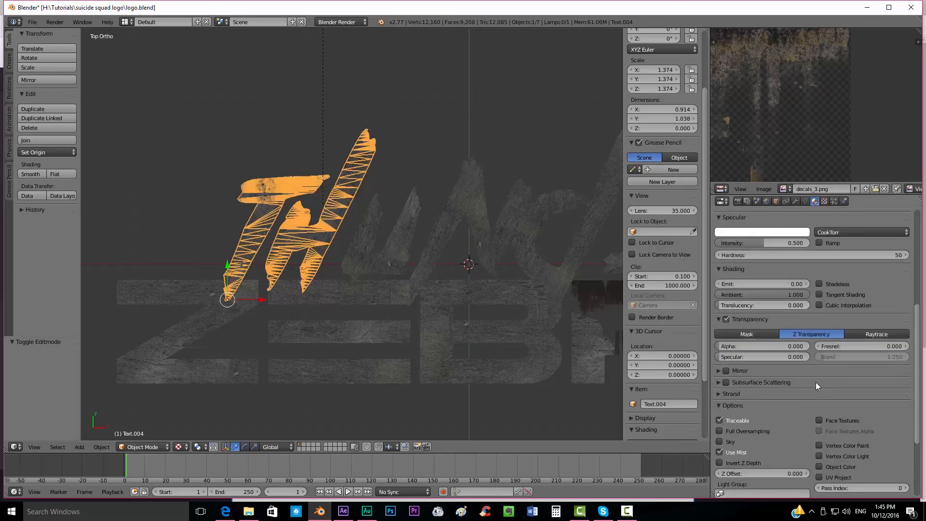
# - Render the logo from the camera to check the transparent TH decal, and close the render
pyautogui.scroll(-5, 814, 382)
pyautogui.scroll(15, 799, 422)
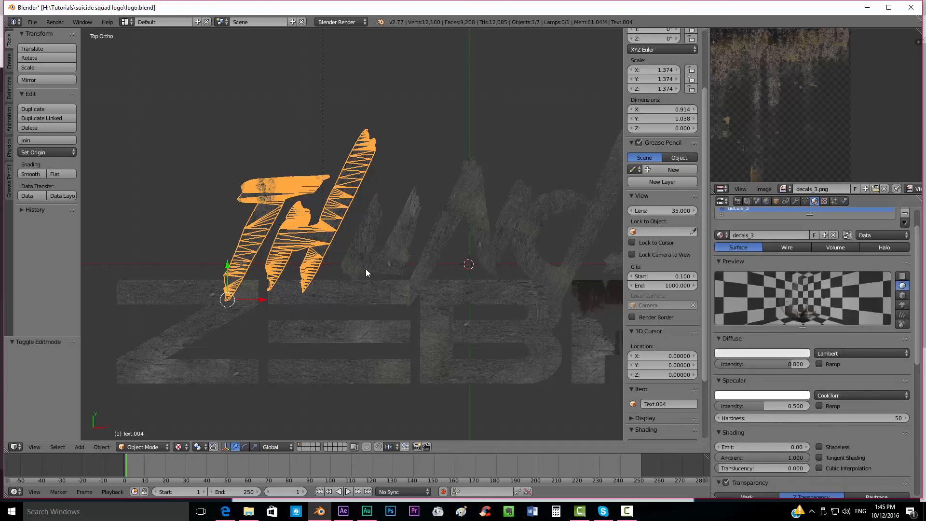
pyautogui.press('KP_0')
pyautogui.press('F12')
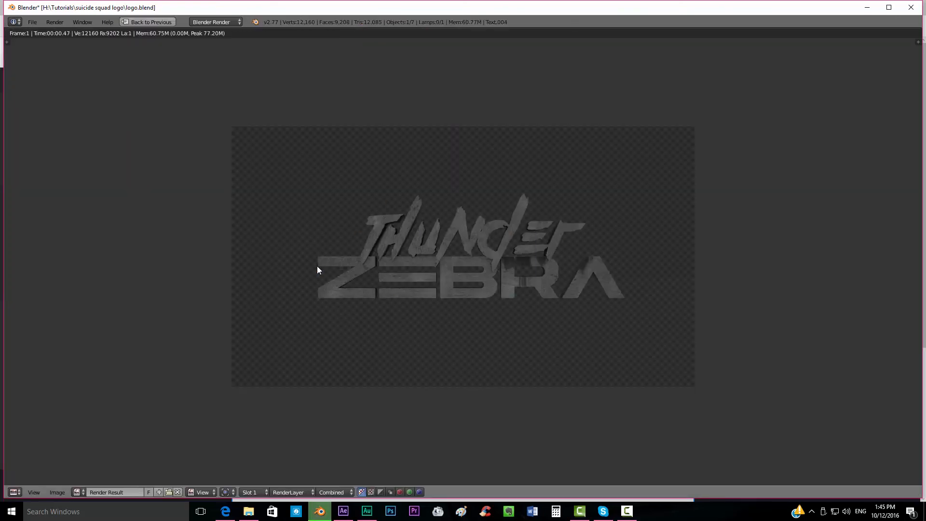
pyautogui.press('Escape')
# - Set the decals_3 material's specular intensity to 0 and hardness to 113, and render the logo again to check it
pyautogui.scroll(1, 787, 393)
pyautogui.scroll(-3, 787, 389)
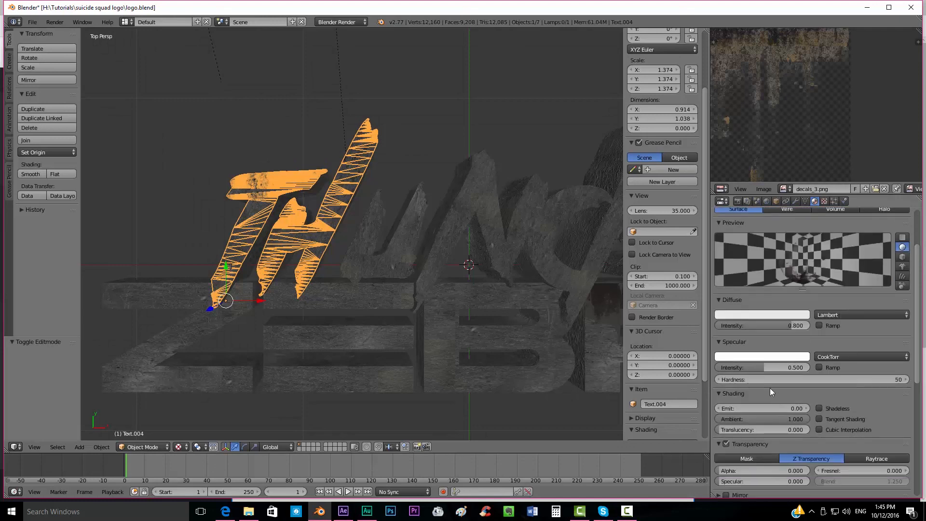
pyautogui.moveTo(765, 368); pyautogui.dragTo(717, 368)
pyautogui.moveTo(791, 380); pyautogui.dragTo(830, 379)
pyautogui.press('F12')
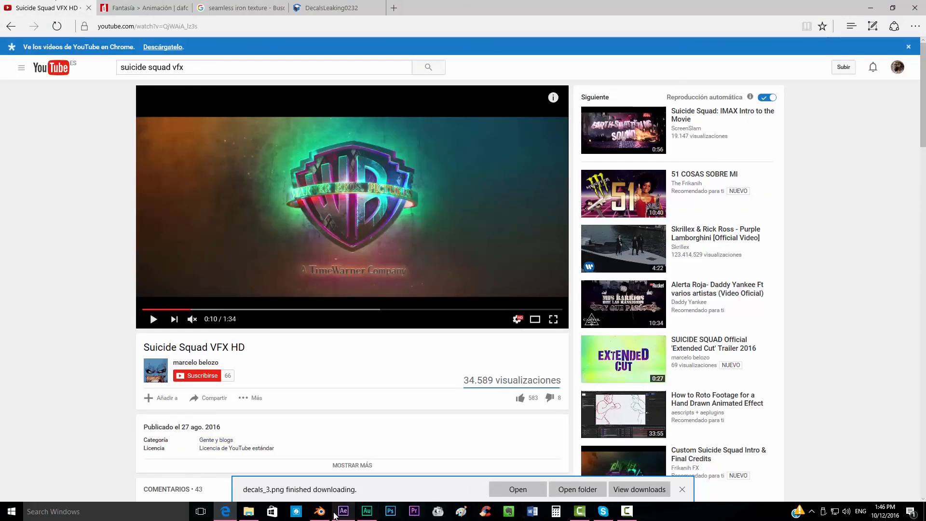
pyautogui.click(319, 511)
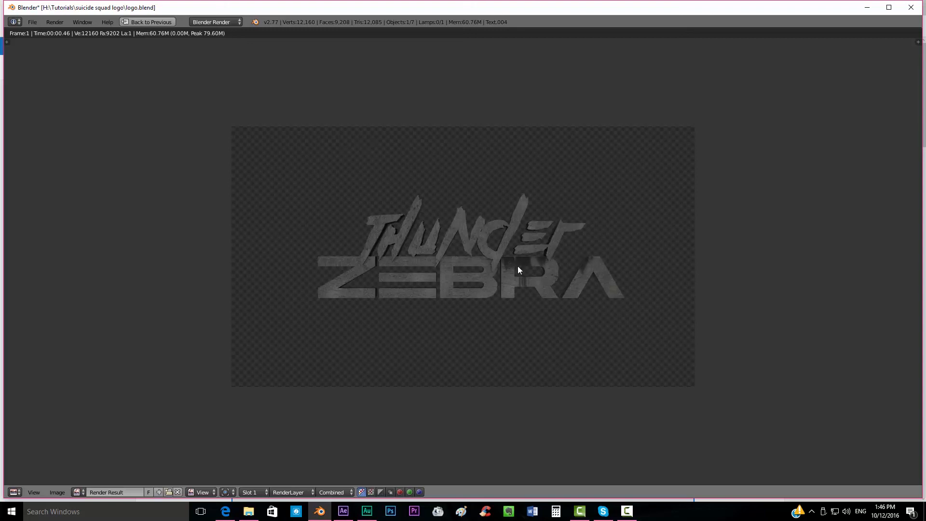
pyautogui.press('Escape')
# - Deselect everything and compare the logo from an angled perspective with the Suicide Squad VFX reference video in the browser
pyautogui.moveTo(418, 307); pyautogui.dragTo(385, 241, button='middle')
pyautogui.scroll(-4, 427, 249)
pyautogui.scroll(1, 386, 241)
pyautogui.press('a')
pyautogui.scroll(-3, 403, 225)
pyautogui.hotkey('alt', 'Tab')
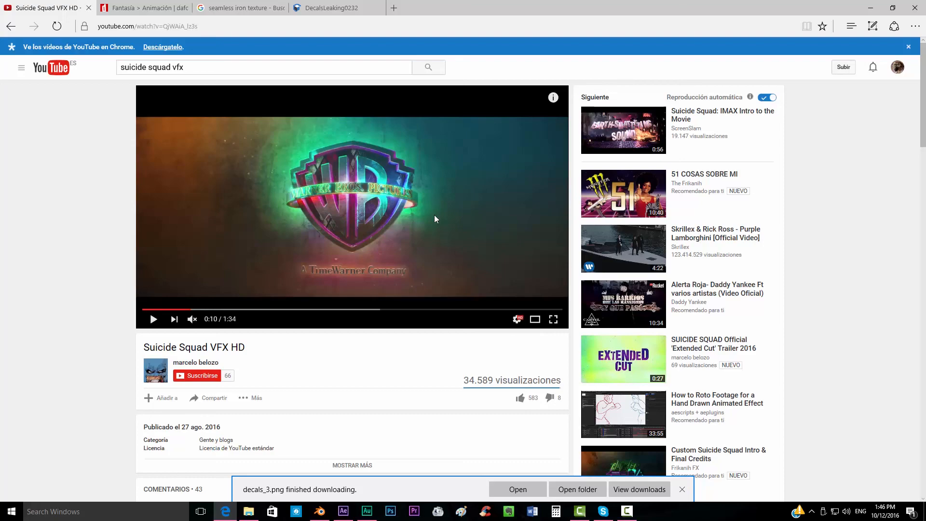
pyautogui.hotkey('alt', 'Tab')
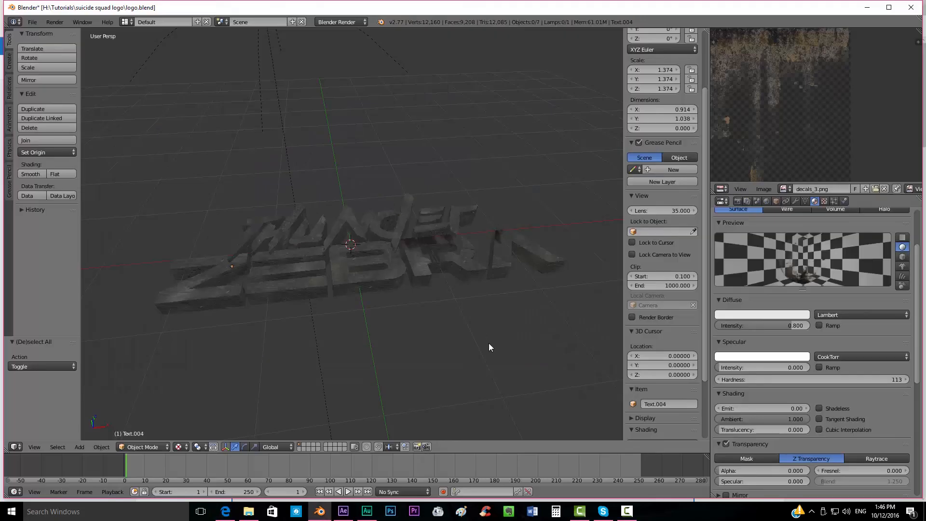